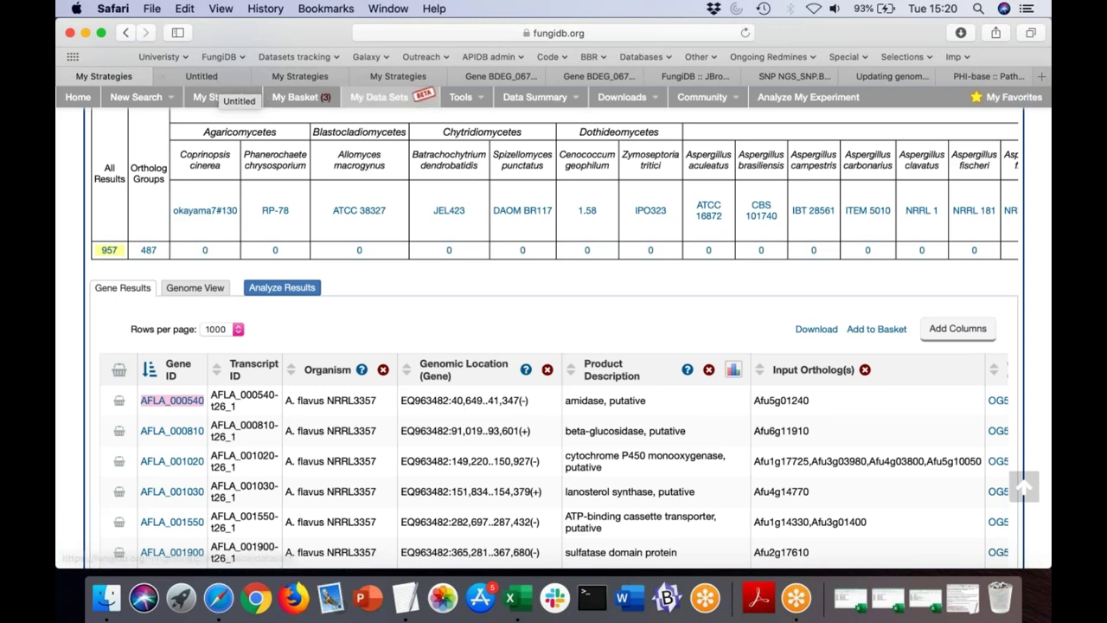
Leave the Untitled page, return to My Strategies, and go to the FungiDB home page
{"action": "left_click", "coordinate": [204, 78]}
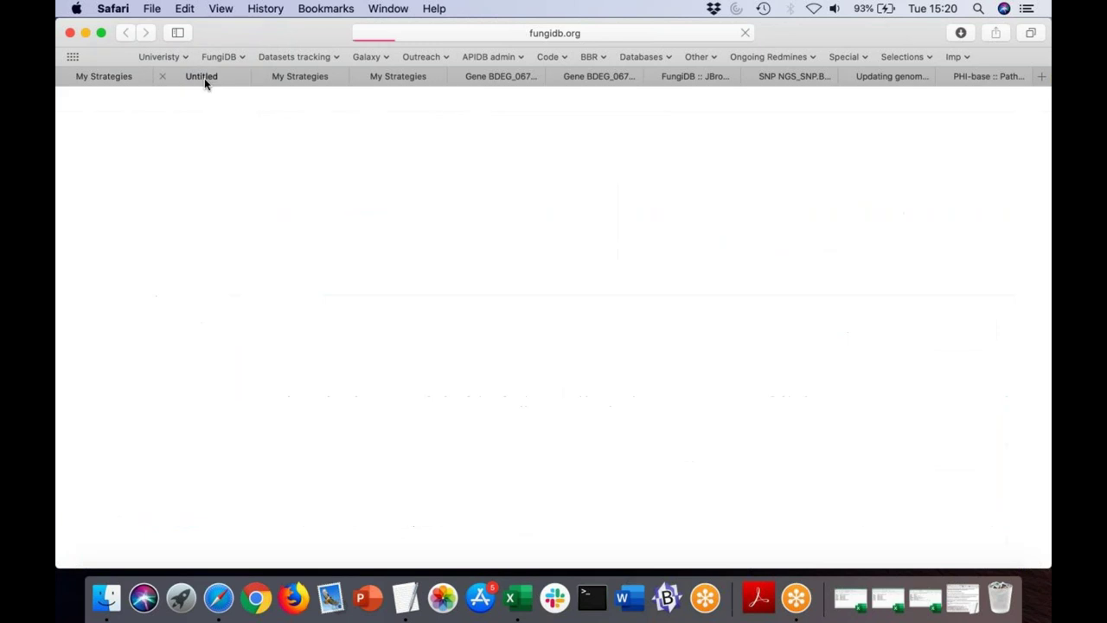
{"action": "left_click", "coordinate": [102, 75]}
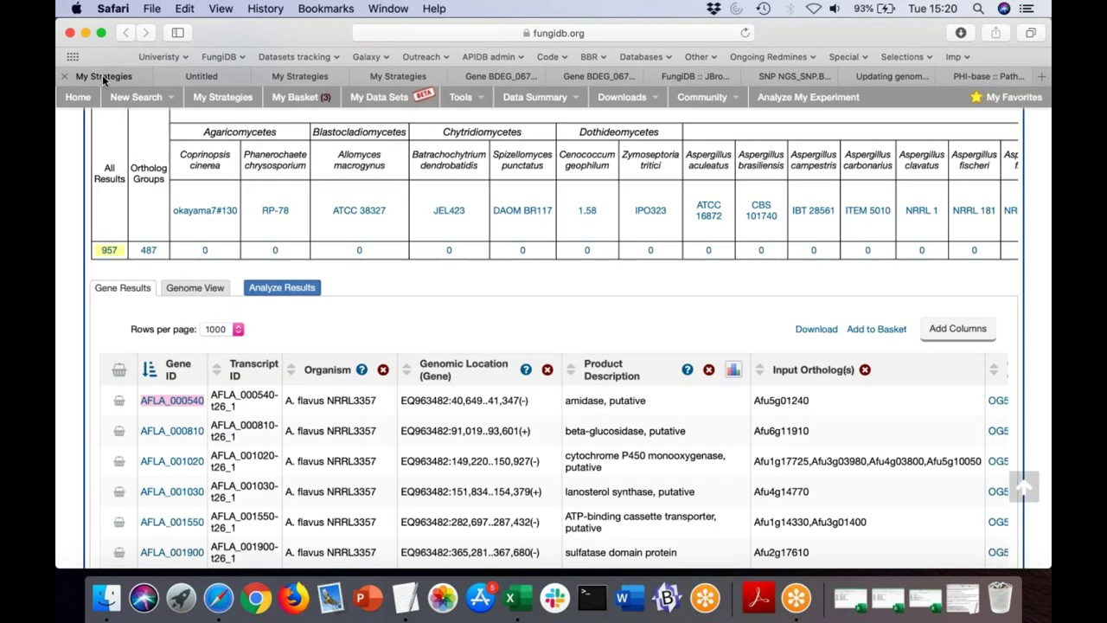
{"action": "scroll", "coordinate": [66, 173], "scroll_direction": "up", "scroll_amount": 8}
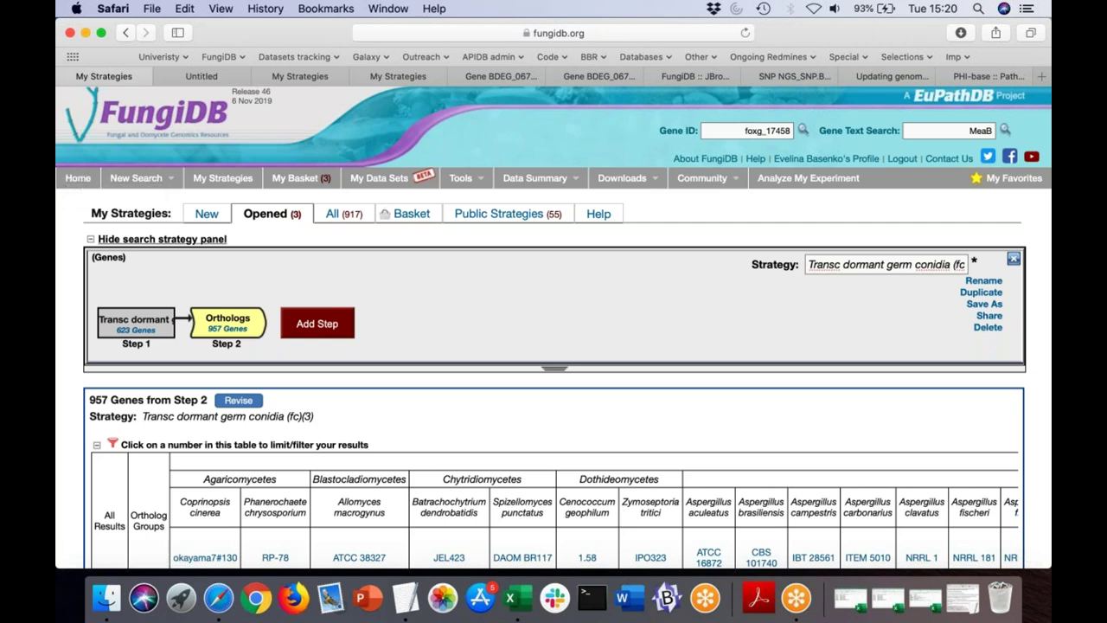
{"action": "left_click", "coordinate": [78, 177]}
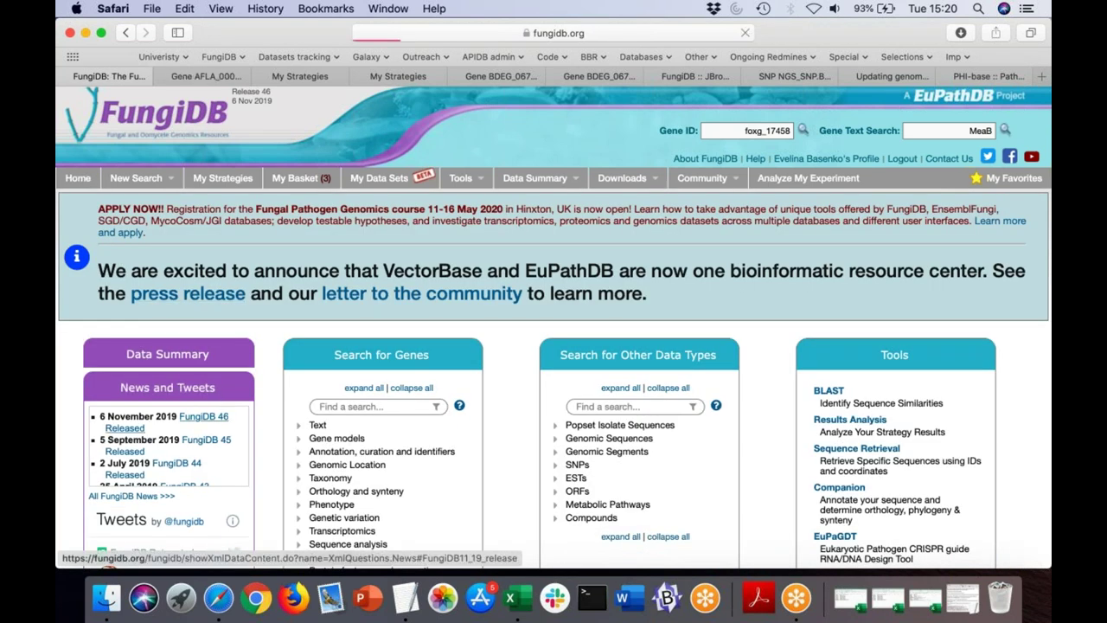
Read the FungiDB 46 release news and open the Hammersmith SNP dataset link in a new tab
{"action": "left_click", "coordinate": [238, 412]}
{"action": "scroll", "coordinate": [237, 412], "scroll_direction": "down", "scroll_amount": 5}
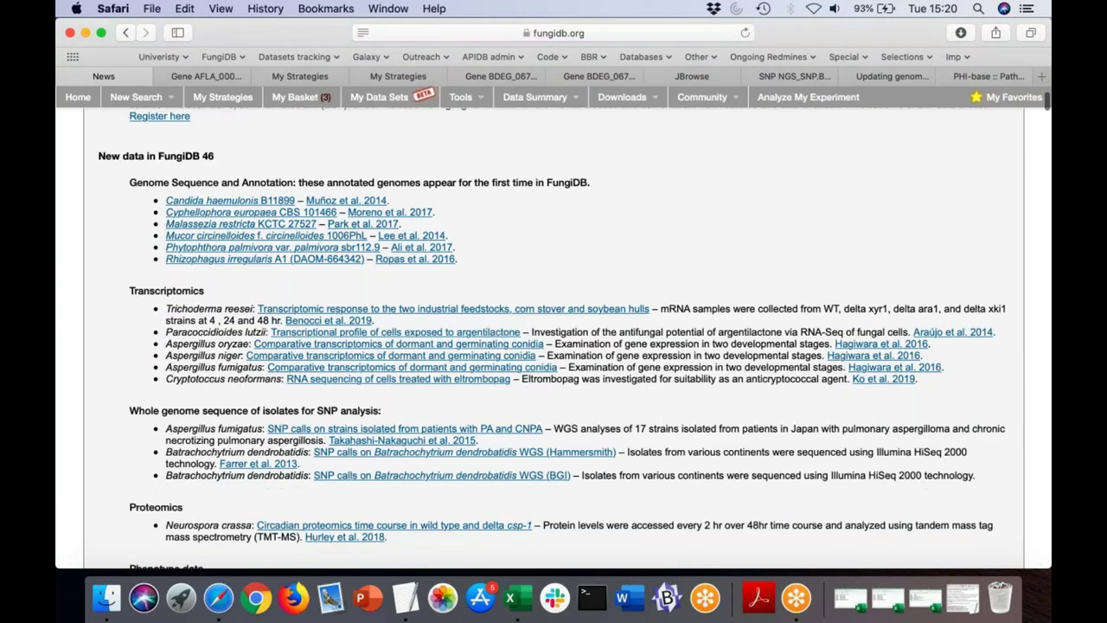
{"action": "scroll", "coordinate": [568, 339], "scroll_direction": "down", "scroll_amount": 2}
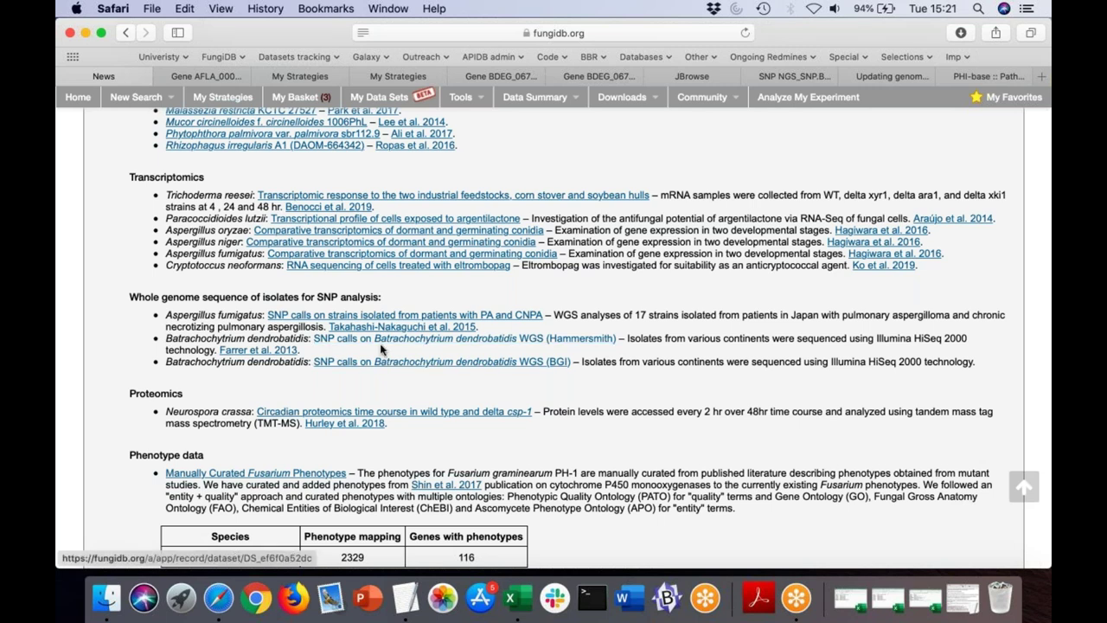
{"action": "right_click", "coordinate": [571, 343]}
{"action": "left_click", "coordinate": [640, 346]}
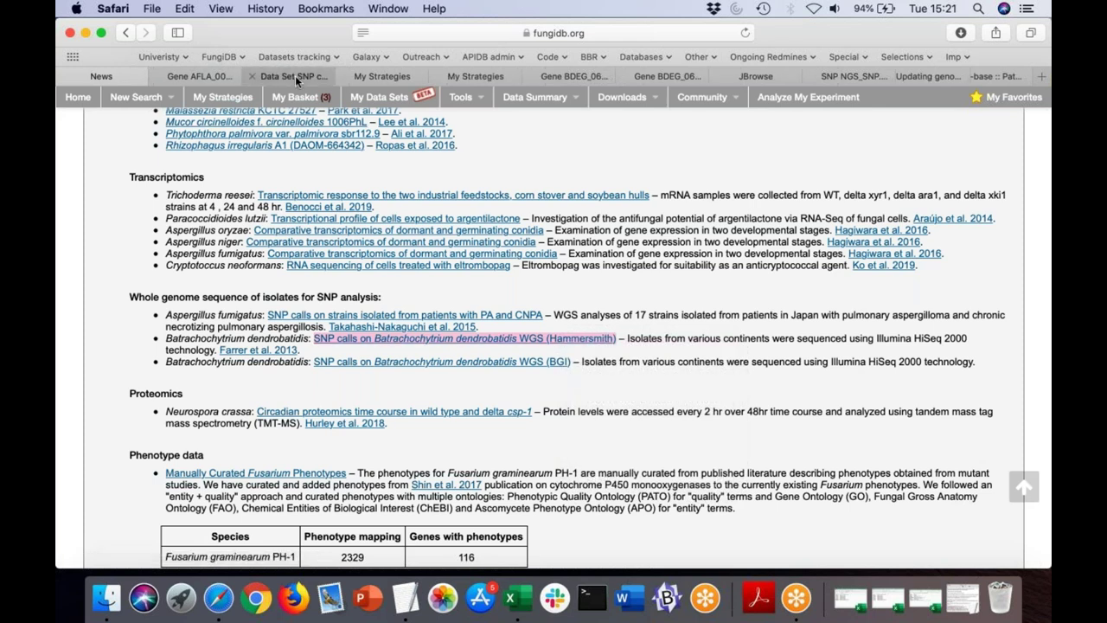
Scroll through the Hammersmith SNP dataset details, then return to the home page tab
{"action": "left_click", "coordinate": [295, 76]}
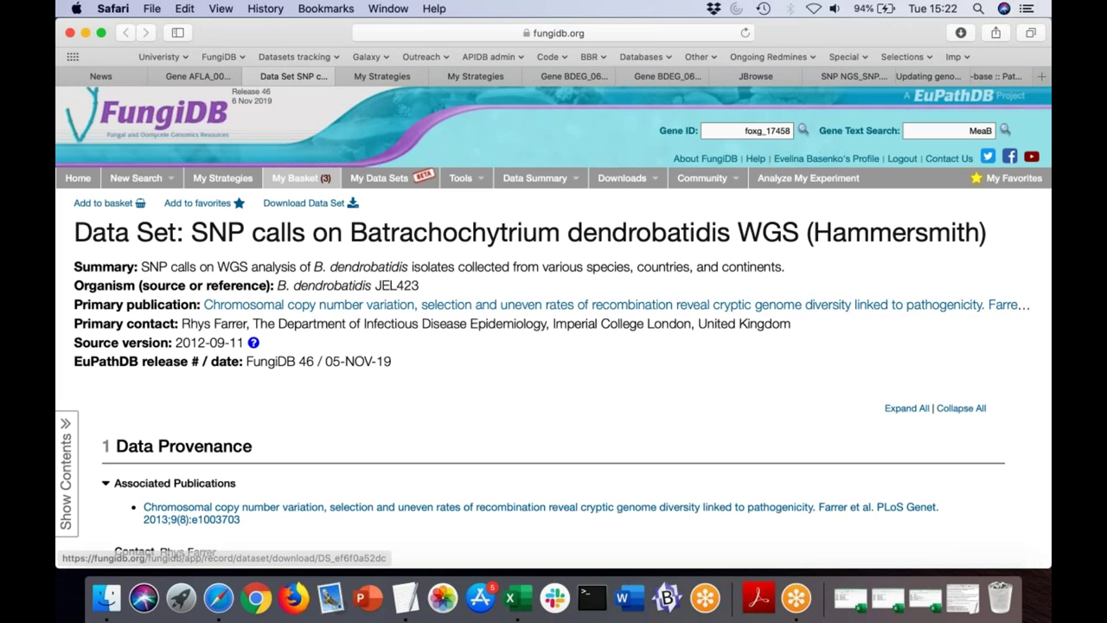
{"action": "scroll", "coordinate": [467, 399], "scroll_direction": "down", "scroll_amount": 2}
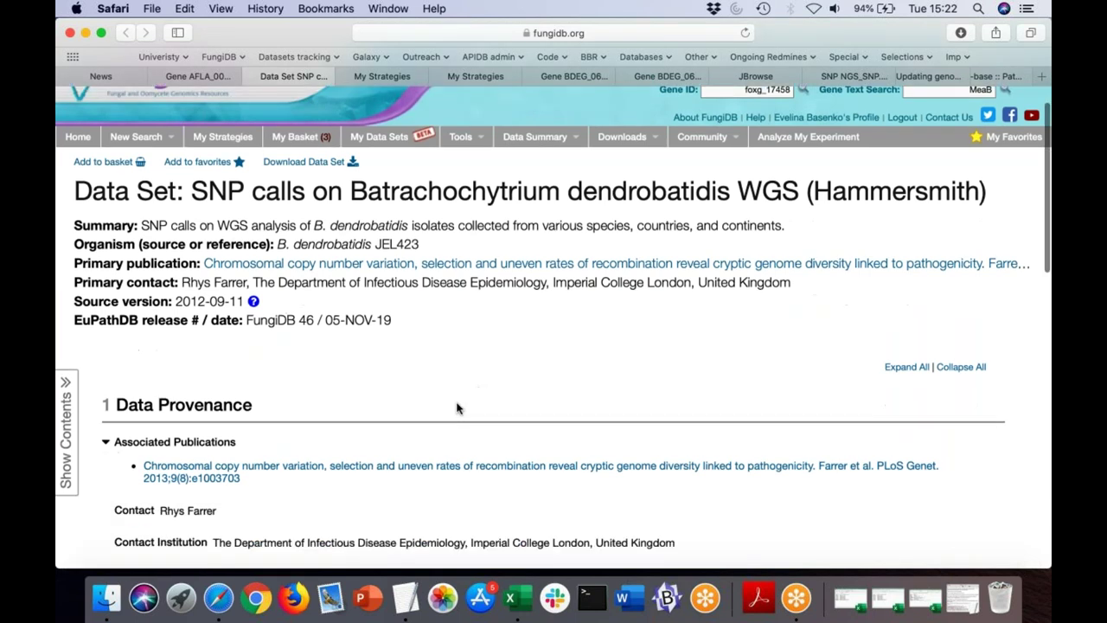
{"action": "scroll", "coordinate": [459, 408], "scroll_direction": "down", "scroll_amount": 10}
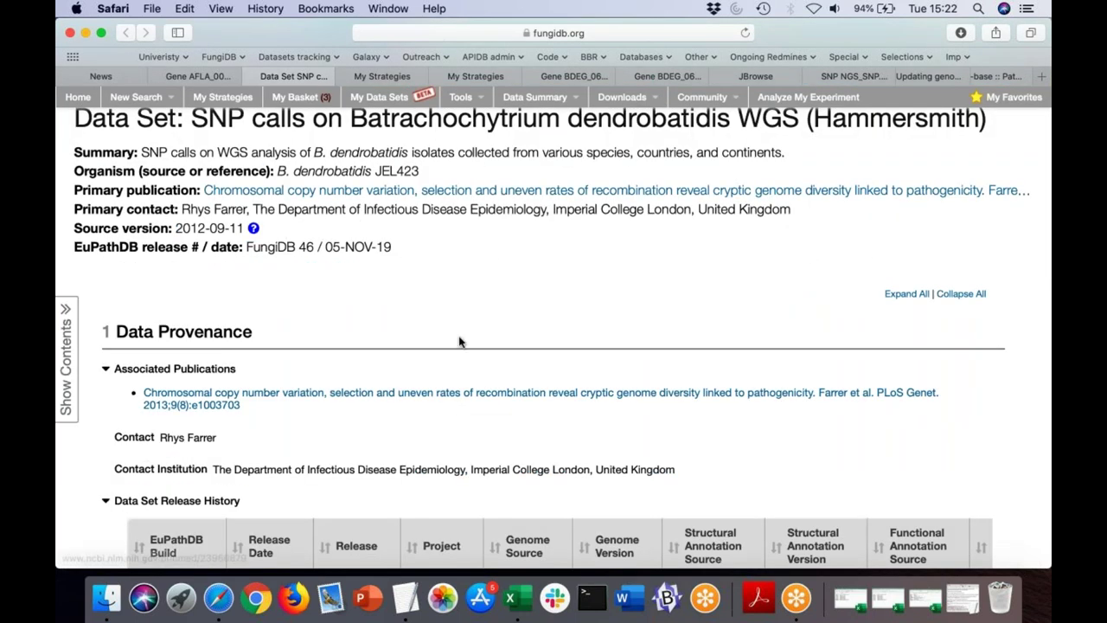
{"action": "scroll", "coordinate": [464, 442], "scroll_direction": "down", "scroll_amount": 8}
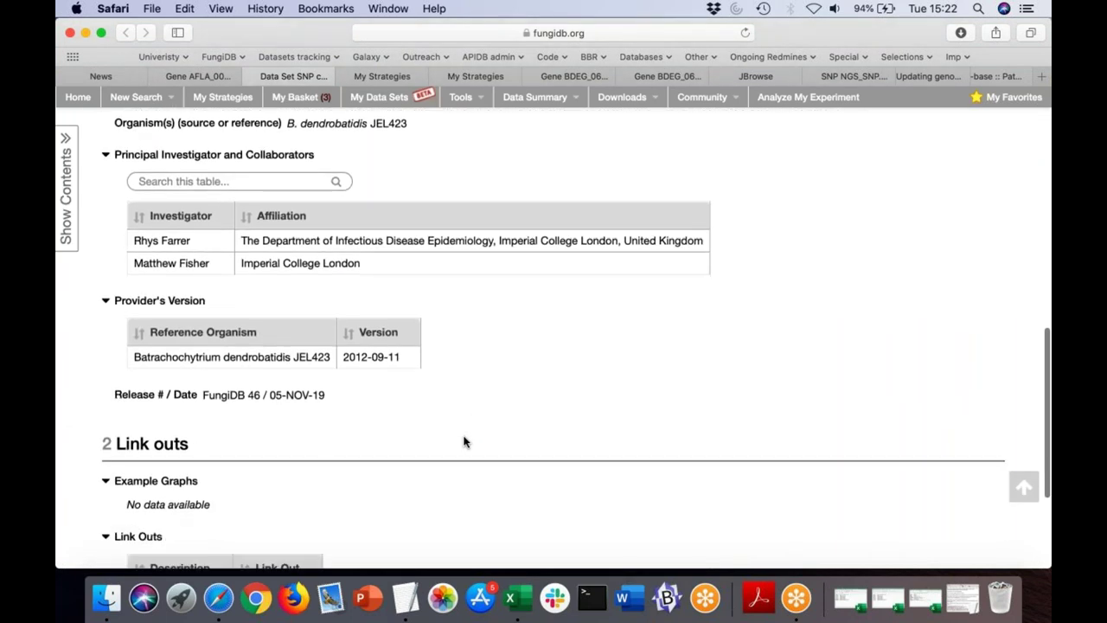
{"action": "scroll", "coordinate": [464, 442], "scroll_direction": "down", "scroll_amount": 3}
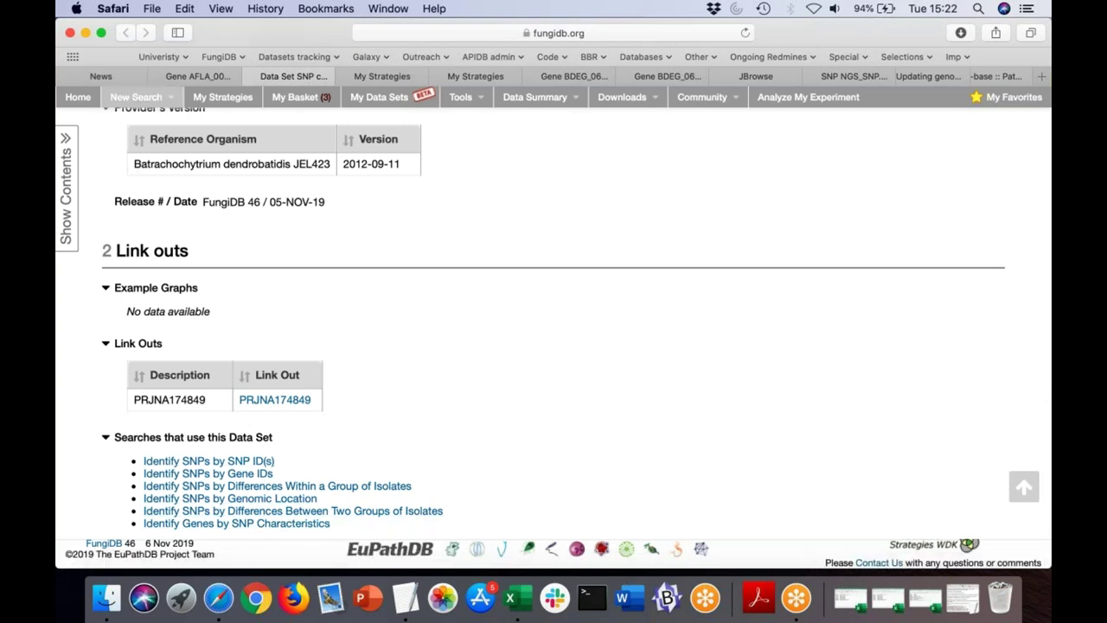
{"action": "left_click", "coordinate": [103, 75]}
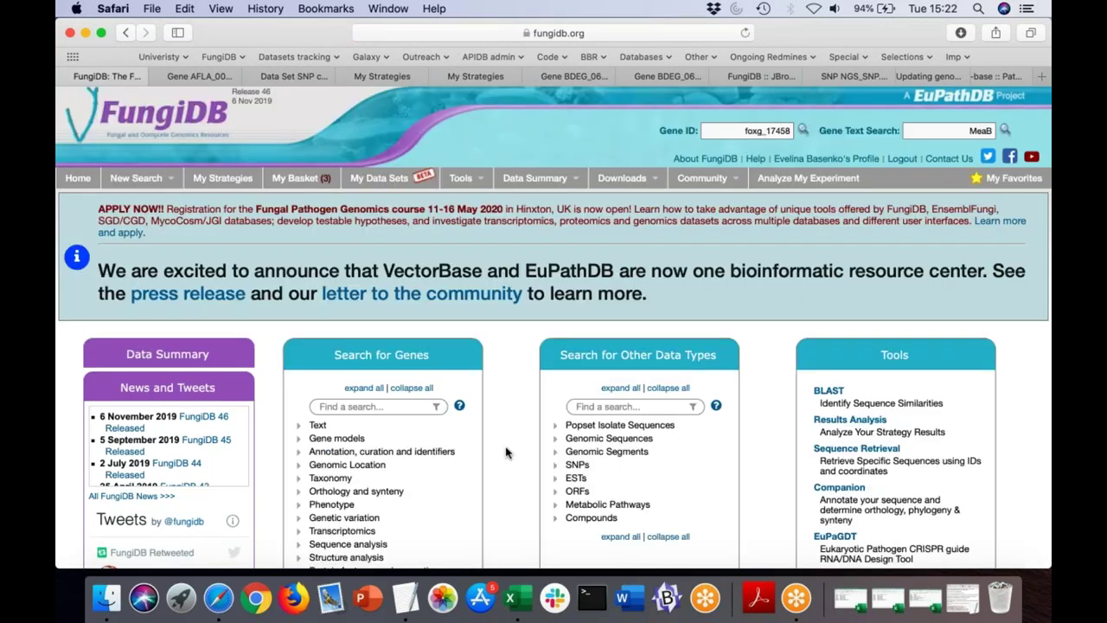
Expand the Genetic variation searches under Search for Genes on the home page
{"action": "scroll", "coordinate": [507, 453], "scroll_direction": "down", "scroll_amount": 2}
{"action": "scroll", "coordinate": [506, 453], "scroll_direction": "down", "scroll_amount": 5}
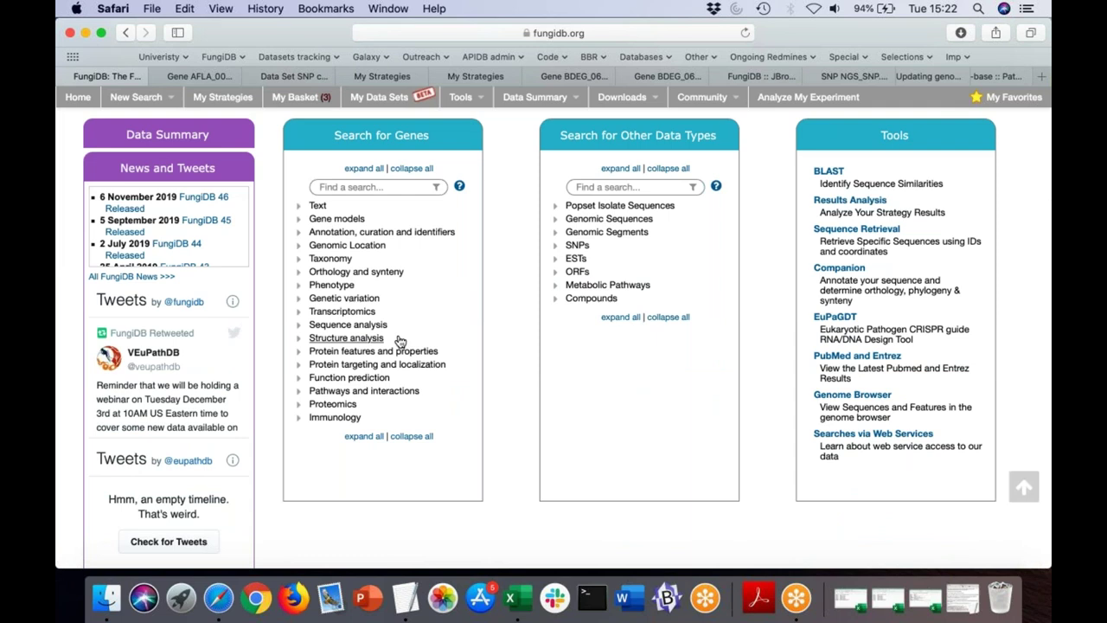
{"action": "left_click", "coordinate": [364, 298]}
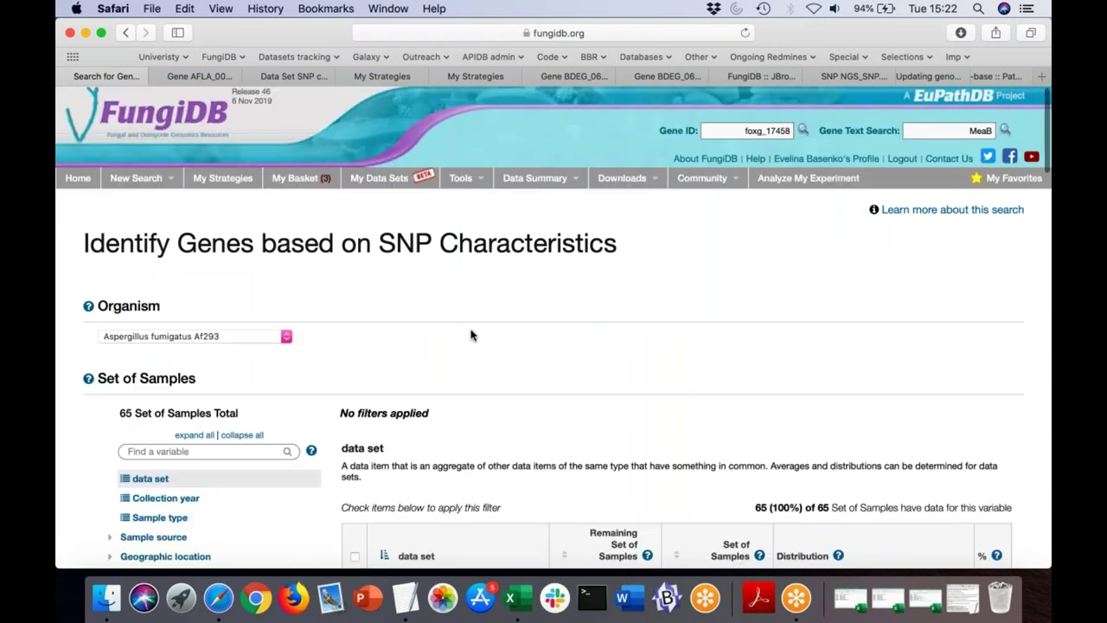
Choose Batrachochytrium dendrobatidis JEL423 as the SNP search organism
{"action": "scroll", "coordinate": [471, 335], "scroll_direction": "down", "scroll_amount": 5}
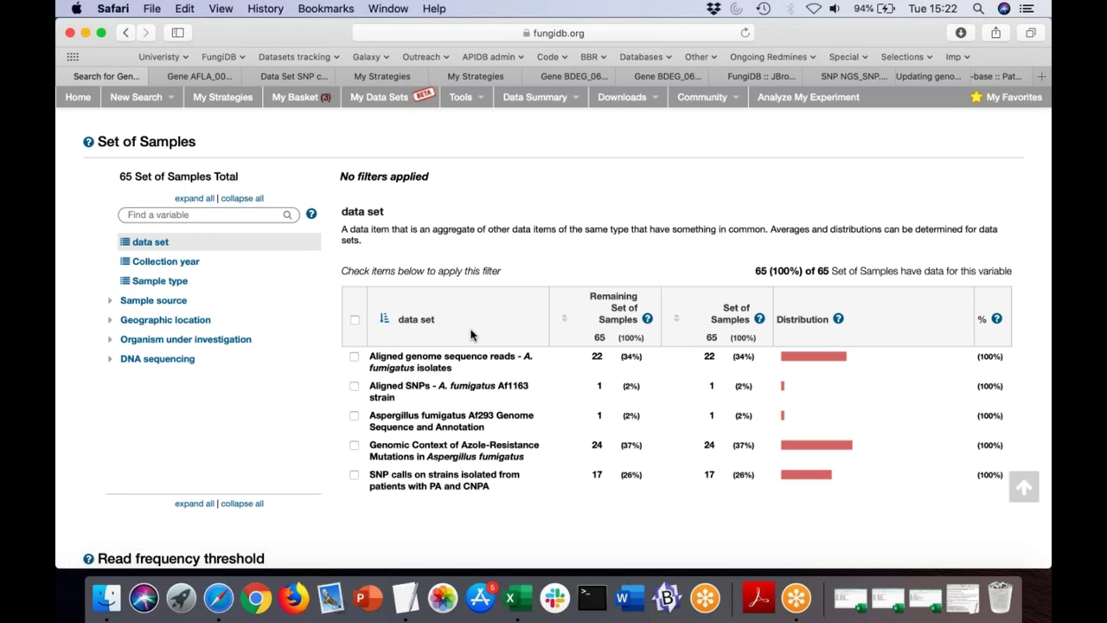
{"action": "scroll", "coordinate": [471, 334], "scroll_direction": "down", "scroll_amount": 2}
{"action": "scroll", "coordinate": [471, 335], "scroll_direction": "up", "scroll_amount": 3}
{"action": "scroll", "coordinate": [230, 212], "scroll_direction": "up", "scroll_amount": 1}
{"action": "left_click", "coordinate": [230, 209]}
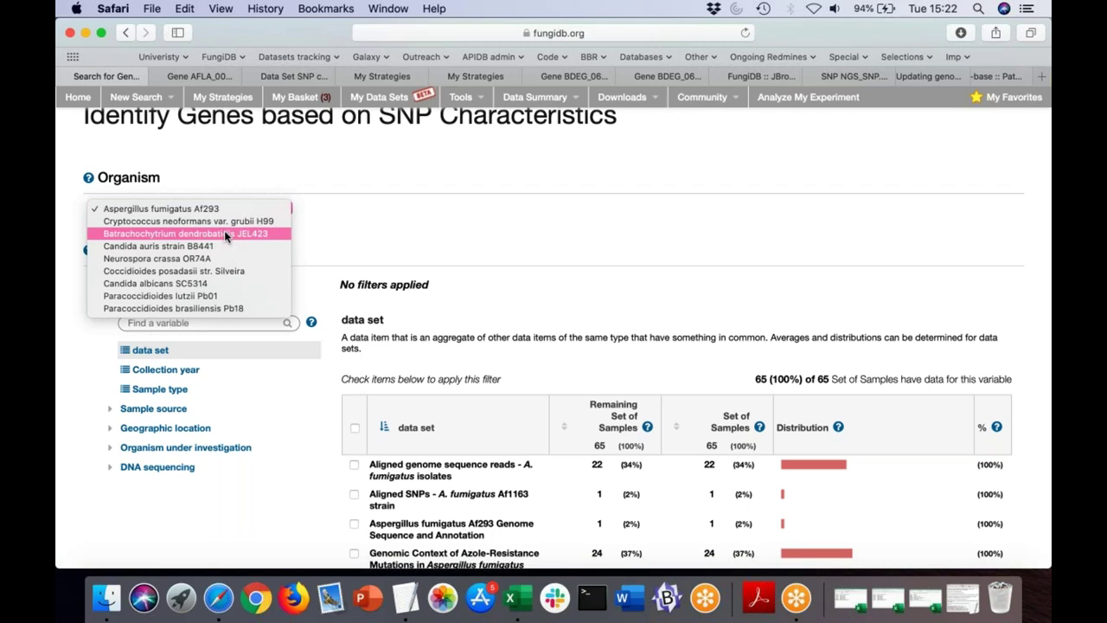
{"action": "left_click", "coordinate": [224, 232]}
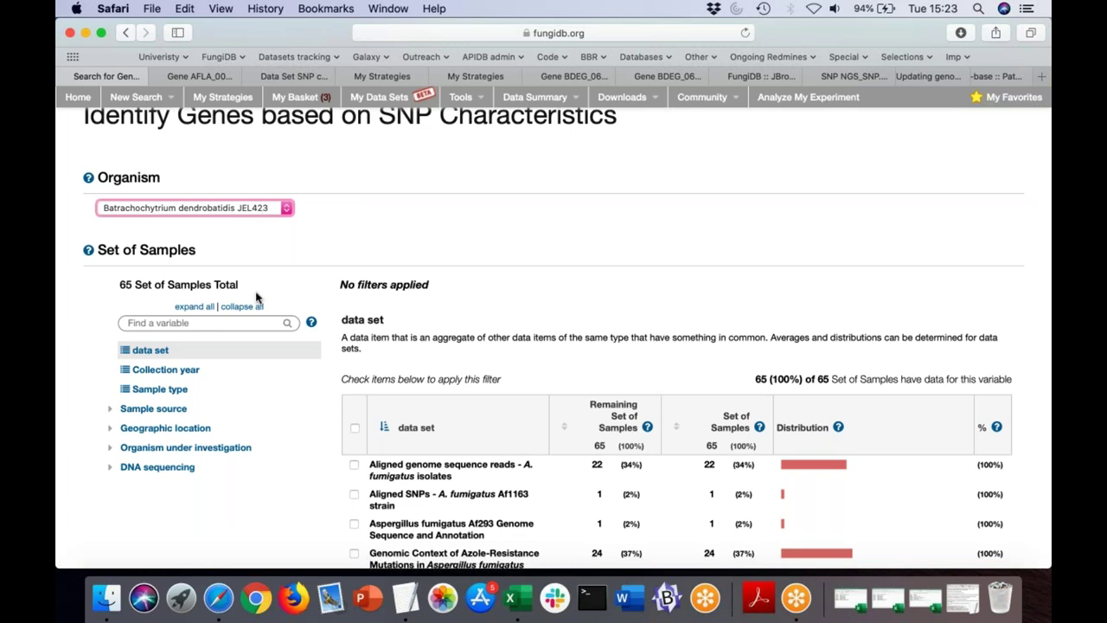
Reconfirm Batrachochytrium dendrobatidis JEL423 in the organism list and scroll down the form
{"action": "scroll", "coordinate": [256, 298], "scroll_direction": "down", "scroll_amount": 3}
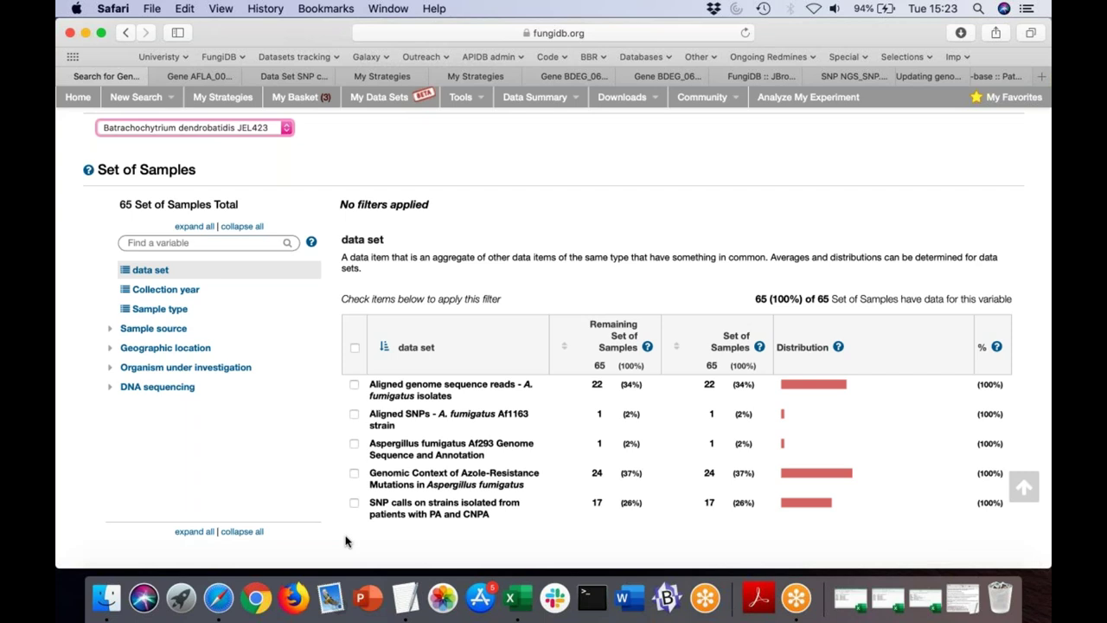
{"action": "scroll", "coordinate": [307, 478], "scroll_direction": "up", "scroll_amount": 2}
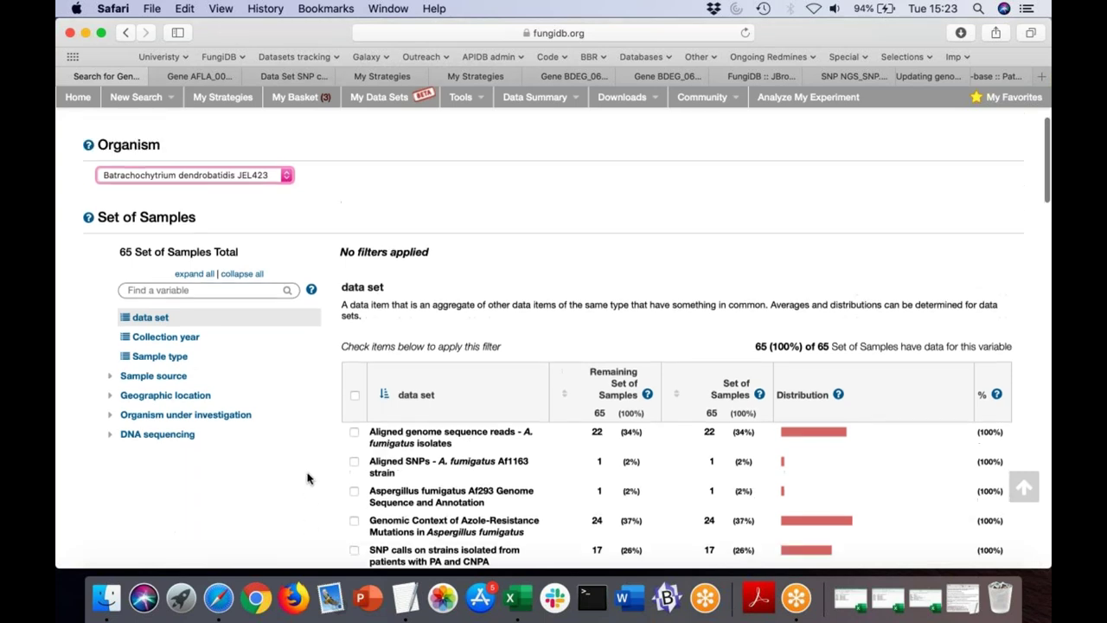
{"action": "scroll", "coordinate": [432, 326], "scroll_direction": "up", "scroll_amount": 7}
{"action": "left_click", "coordinate": [235, 338]}
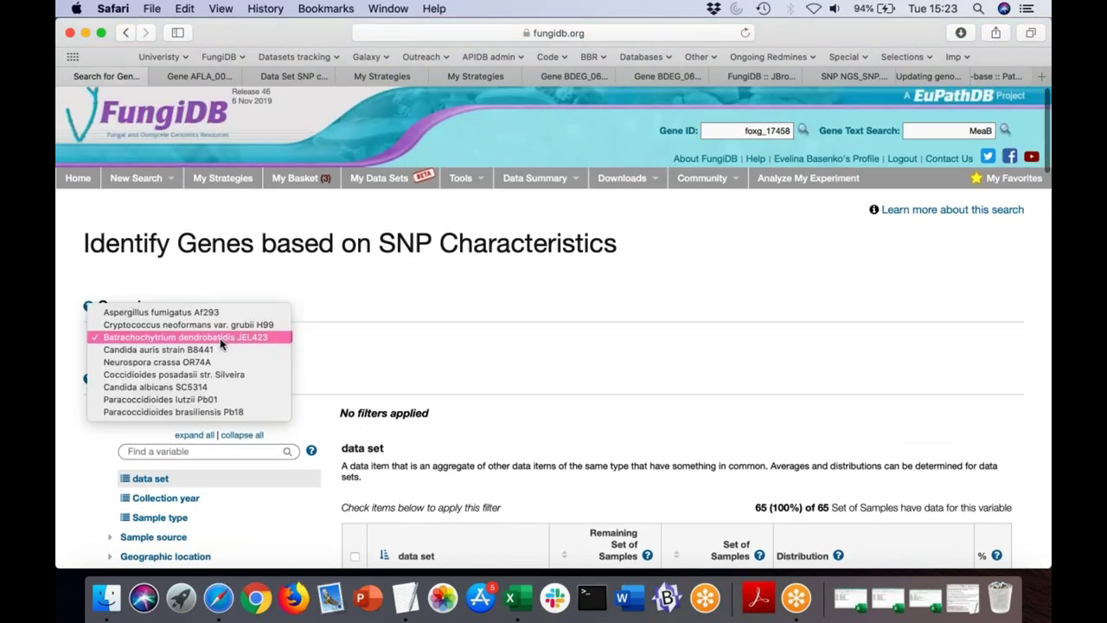
{"action": "left_click", "coordinate": [218, 337]}
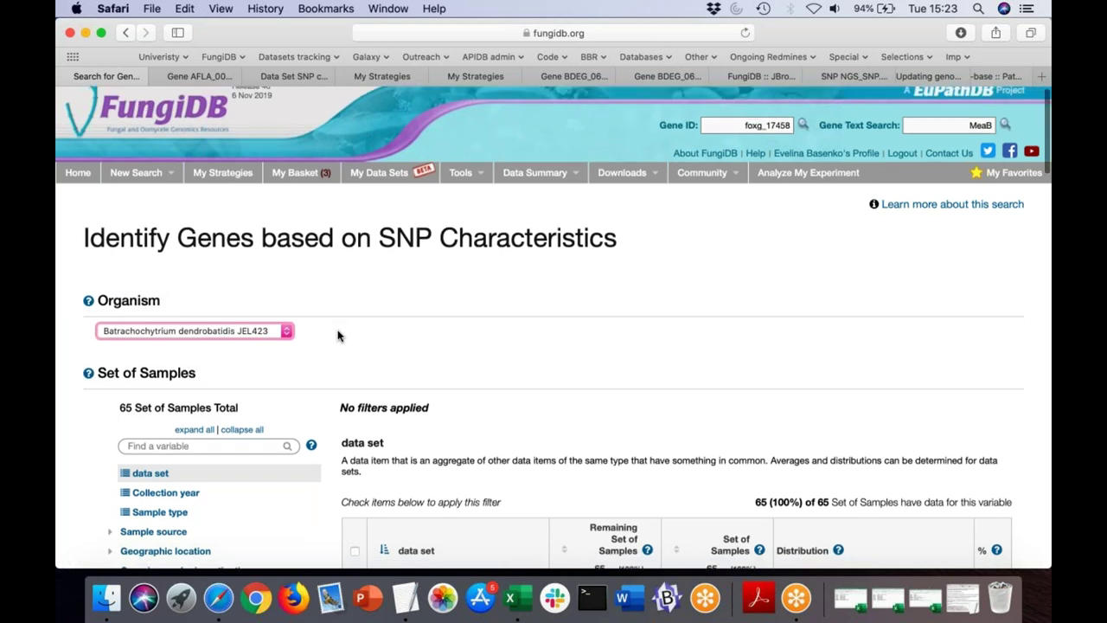
{"action": "scroll", "coordinate": [337, 336], "scroll_direction": "down", "scroll_amount": 4}
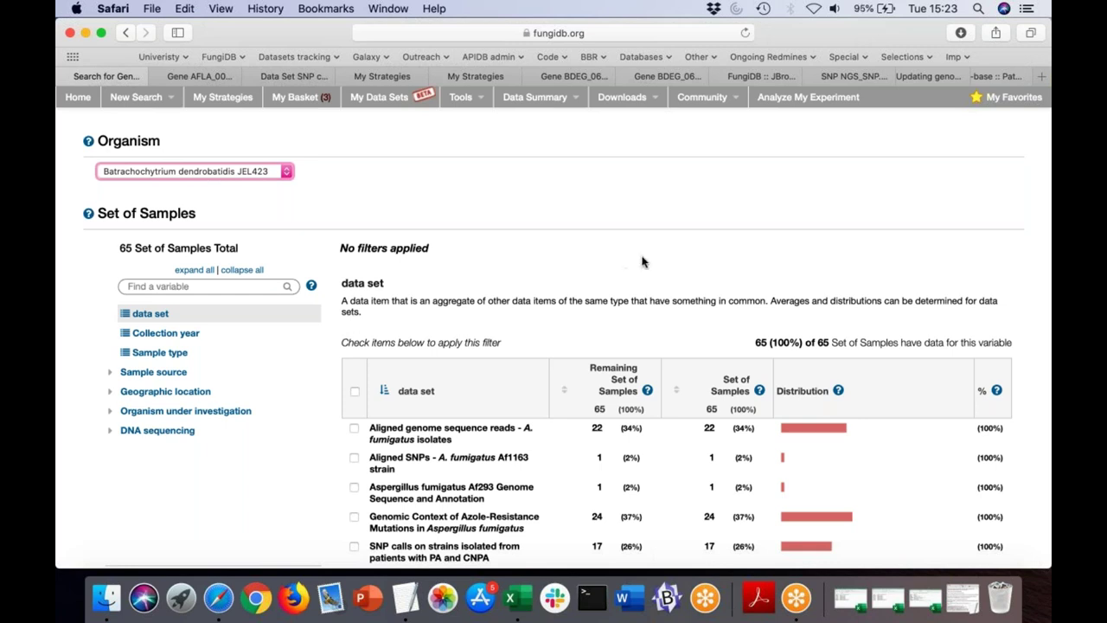
{"action": "scroll", "coordinate": [638, 260], "scroll_direction": "down", "scroll_amount": 3}
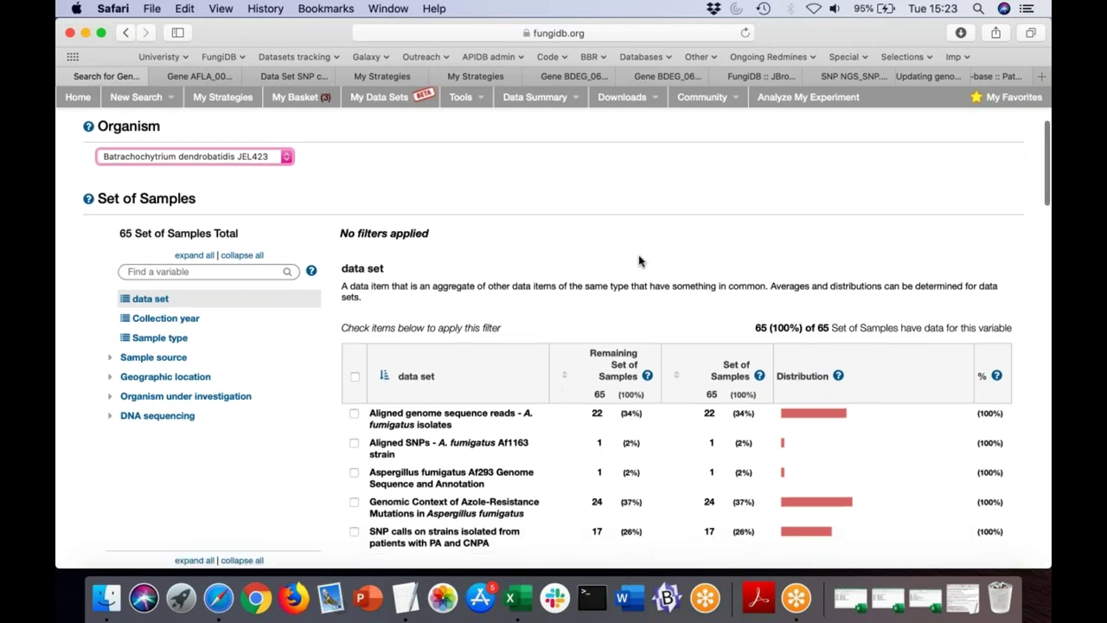
{"action": "scroll", "coordinate": [638, 260], "scroll_direction": "down", "scroll_amount": 1}
Reload the search page, reselect JEL423, and scroll to the 65 sample sets
{"action": "left_click", "coordinate": [745, 33]}
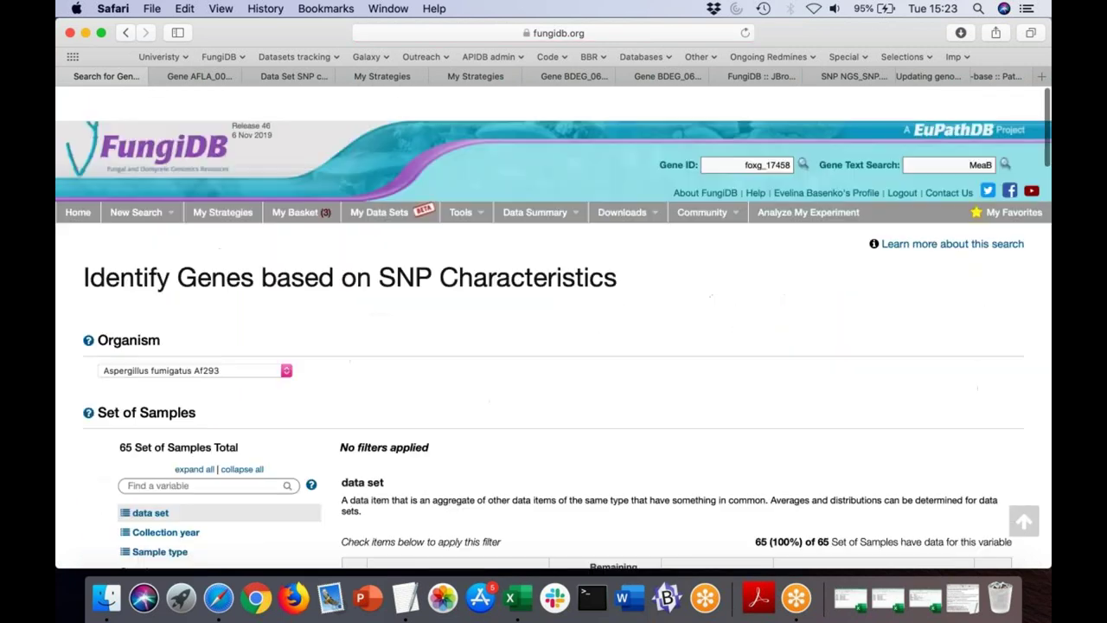
{"action": "left_click", "coordinate": [214, 335]}
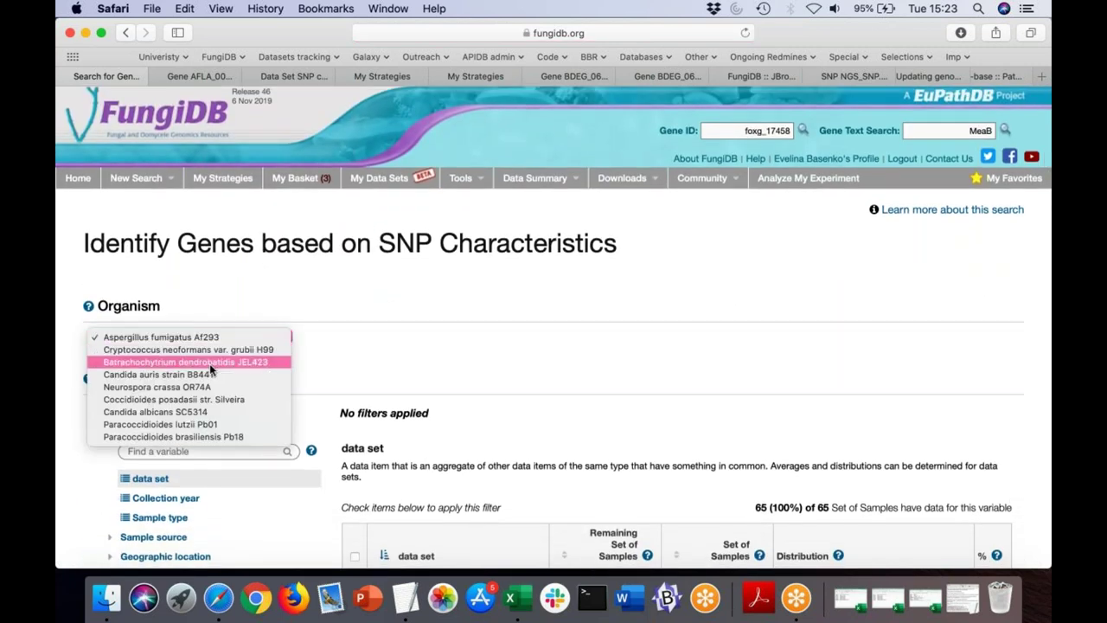
{"action": "left_click", "coordinate": [209, 364]}
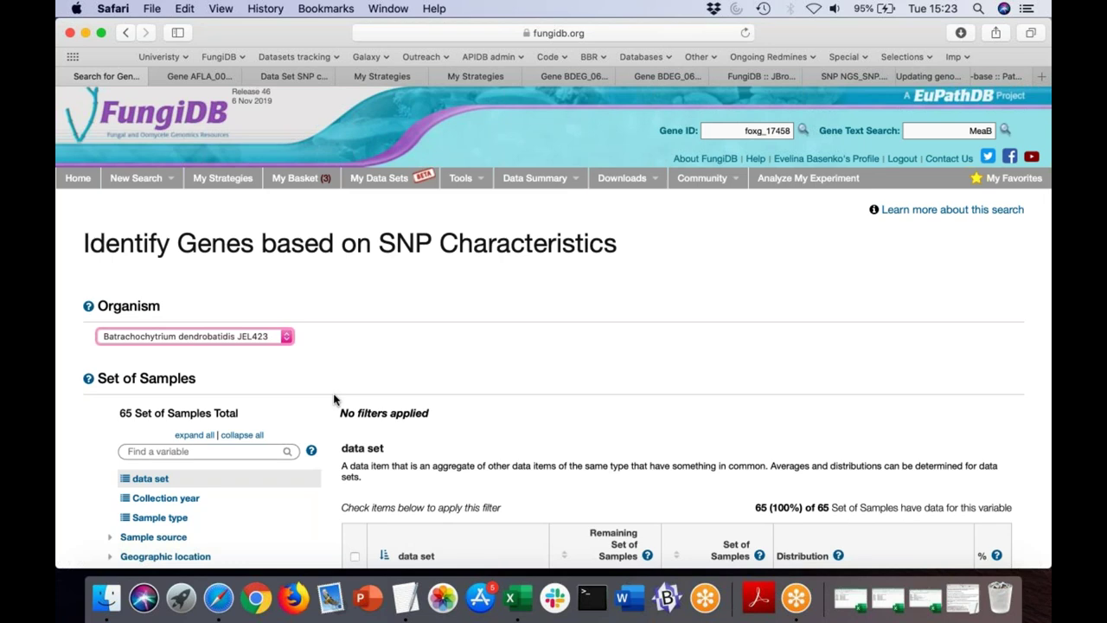
{"action": "scroll", "coordinate": [335, 400], "scroll_direction": "down", "scroll_amount": 1}
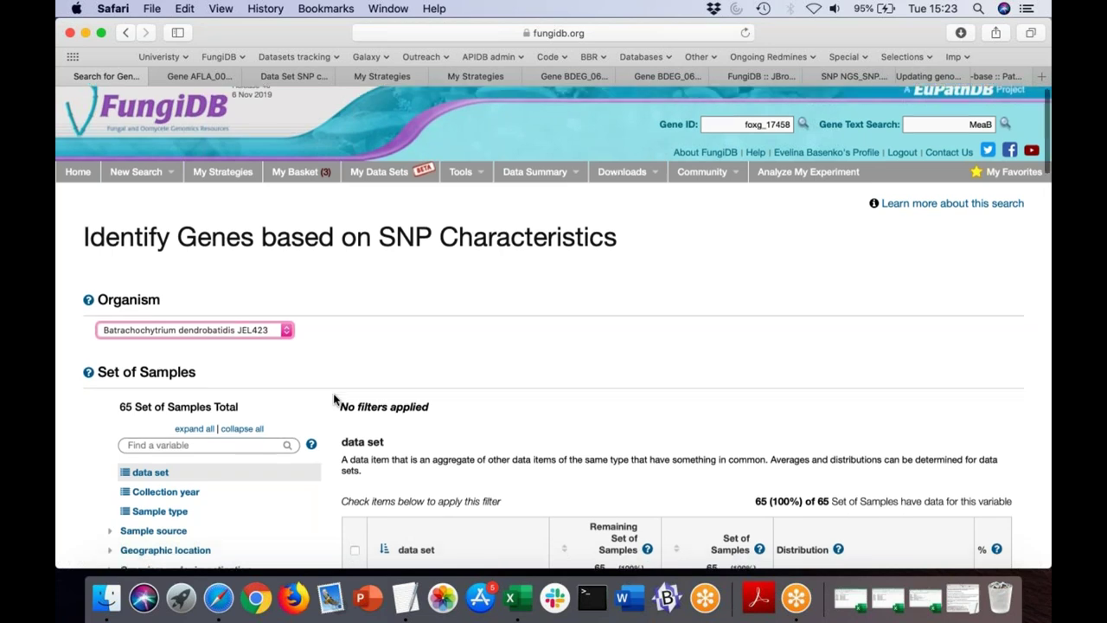
{"action": "scroll", "coordinate": [335, 400], "scroll_direction": "down", "scroll_amount": 5}
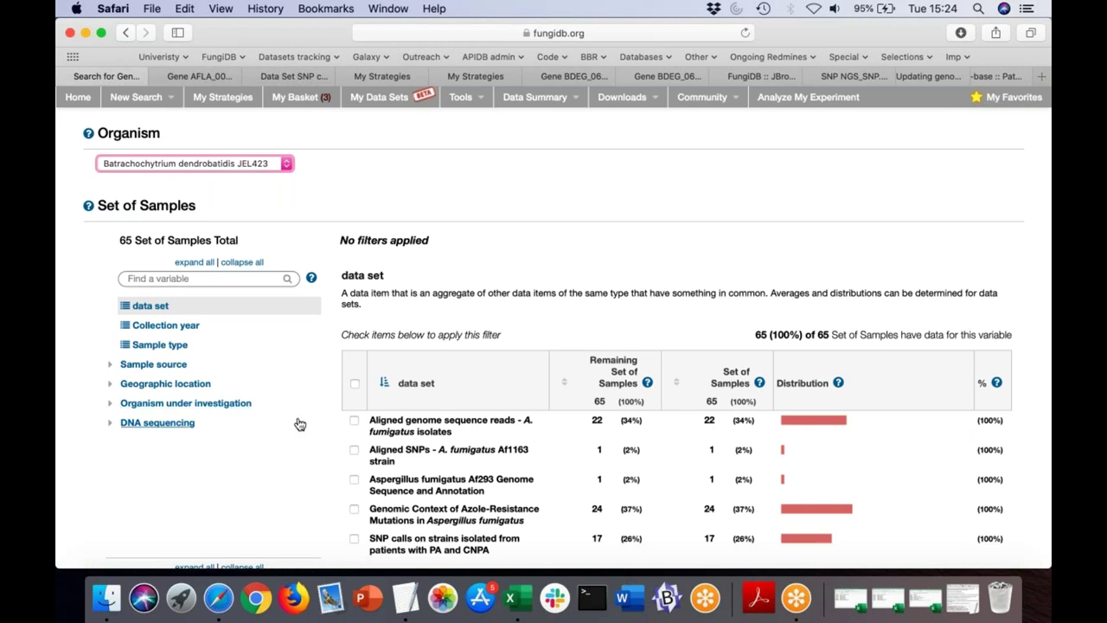
{"action": "scroll", "coordinate": [299, 448], "scroll_direction": "down", "scroll_amount": 2}
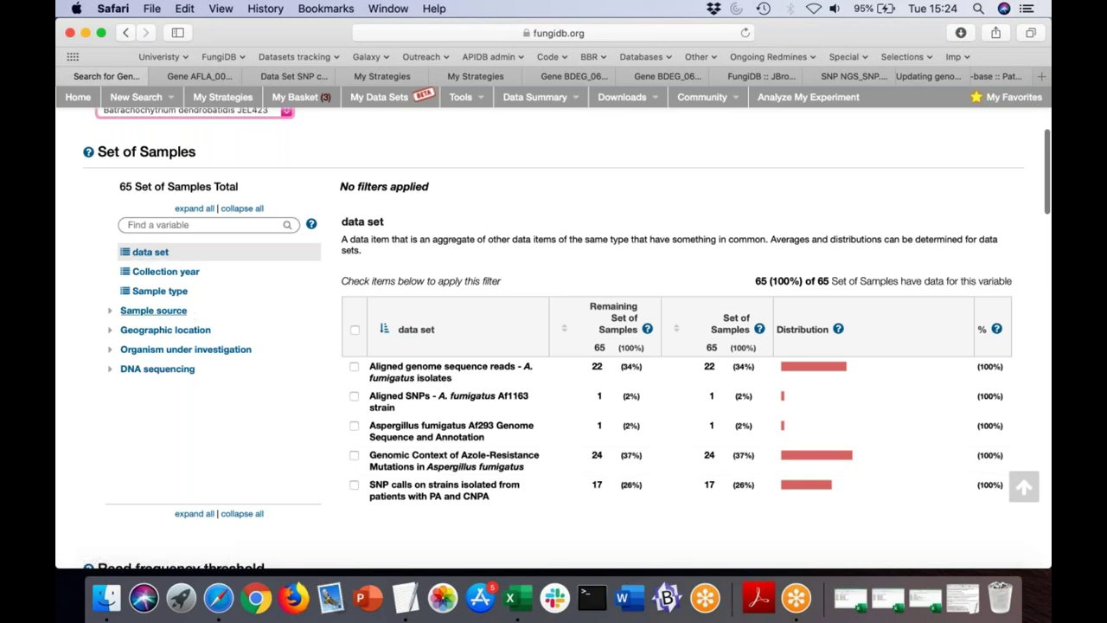
Filter sample sets by Host organism under Sample source, then scroll to the read frequency fields
{"action": "left_click", "coordinate": [185, 313]}
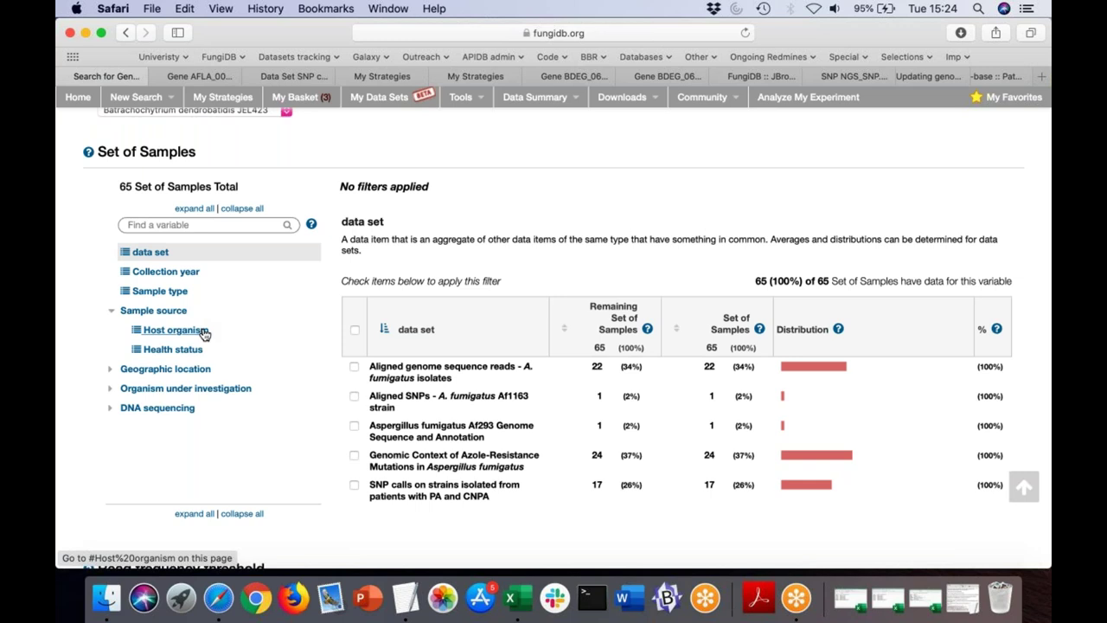
{"action": "left_click", "coordinate": [203, 331]}
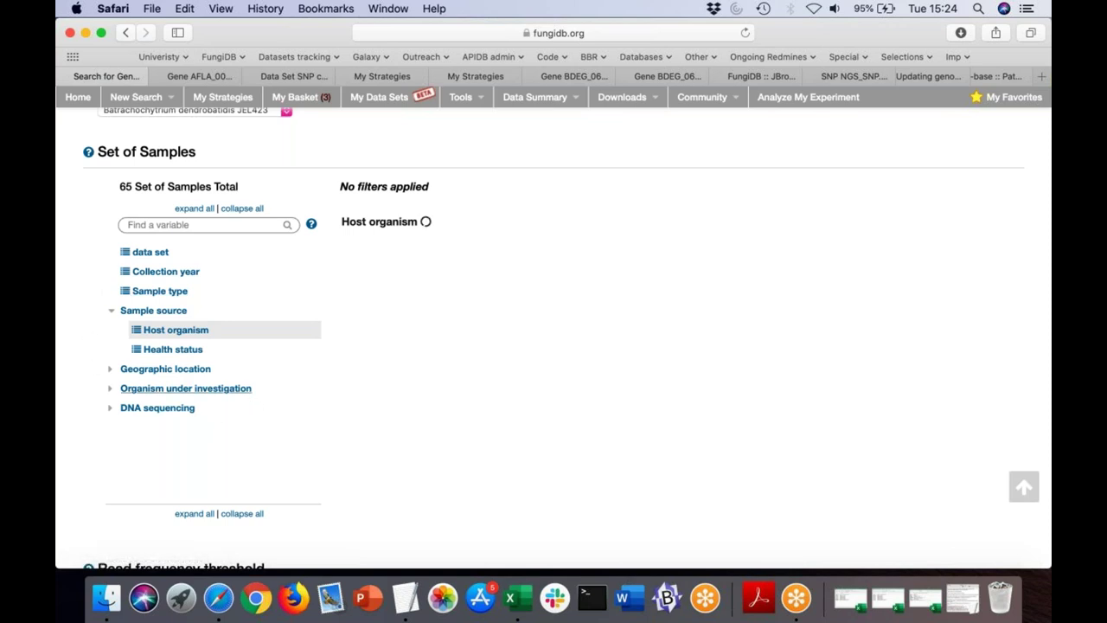
{"action": "scroll", "coordinate": [278, 374], "scroll_direction": "down", "scroll_amount": 8}
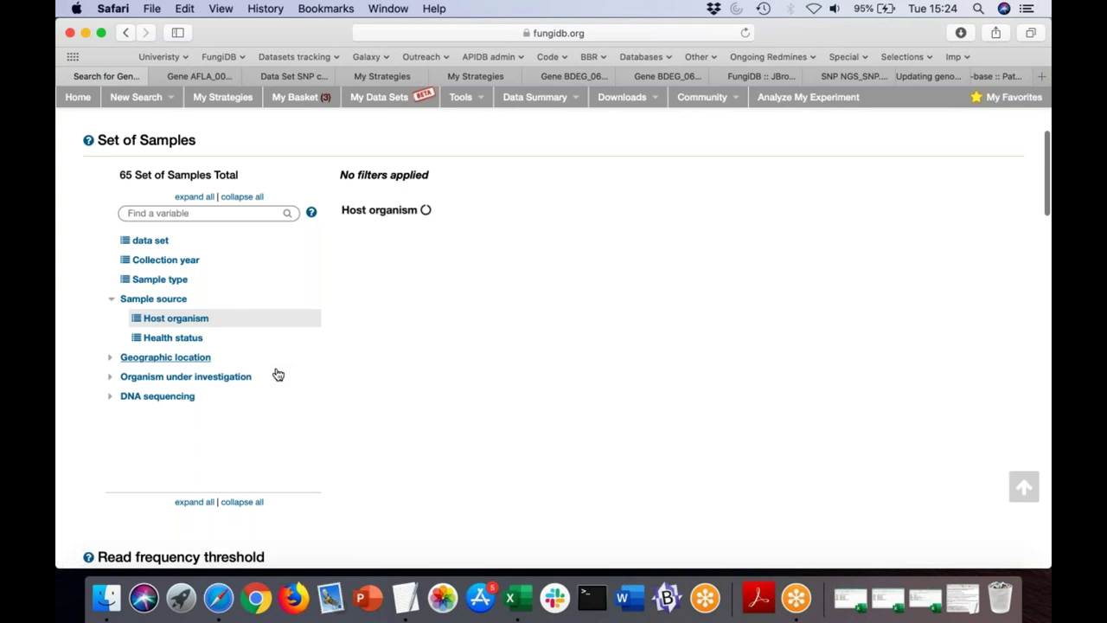
{"action": "scroll", "coordinate": [278, 374], "scroll_direction": "down", "scroll_amount": 2}
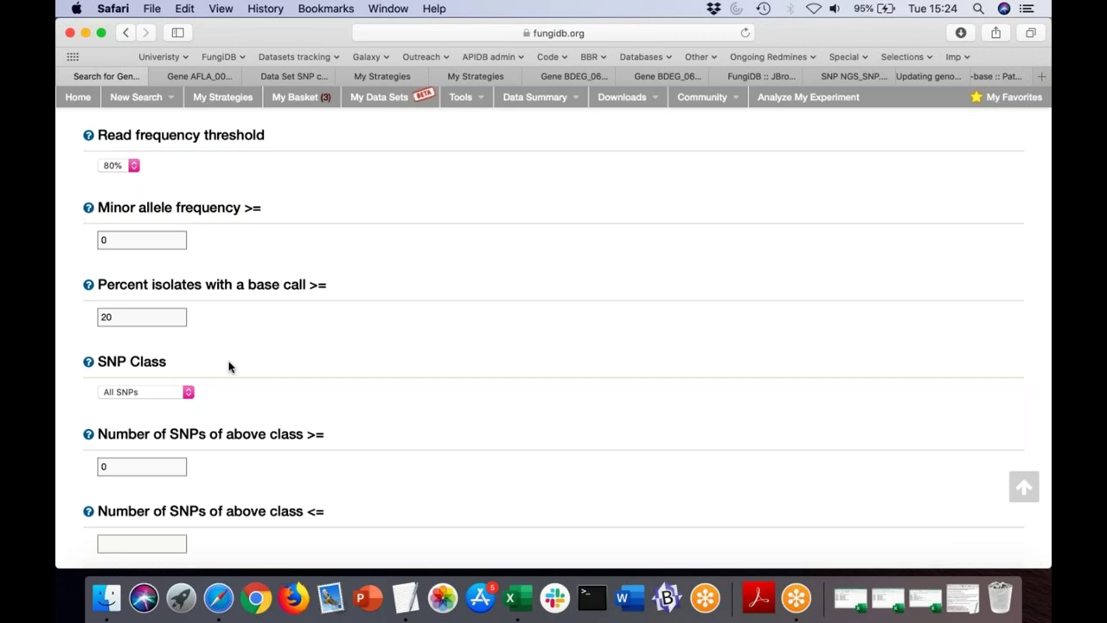
Set SNP Class to Non-Synonymous with a minimum of 5 SNPs
{"action": "left_click", "coordinate": [186, 392]}
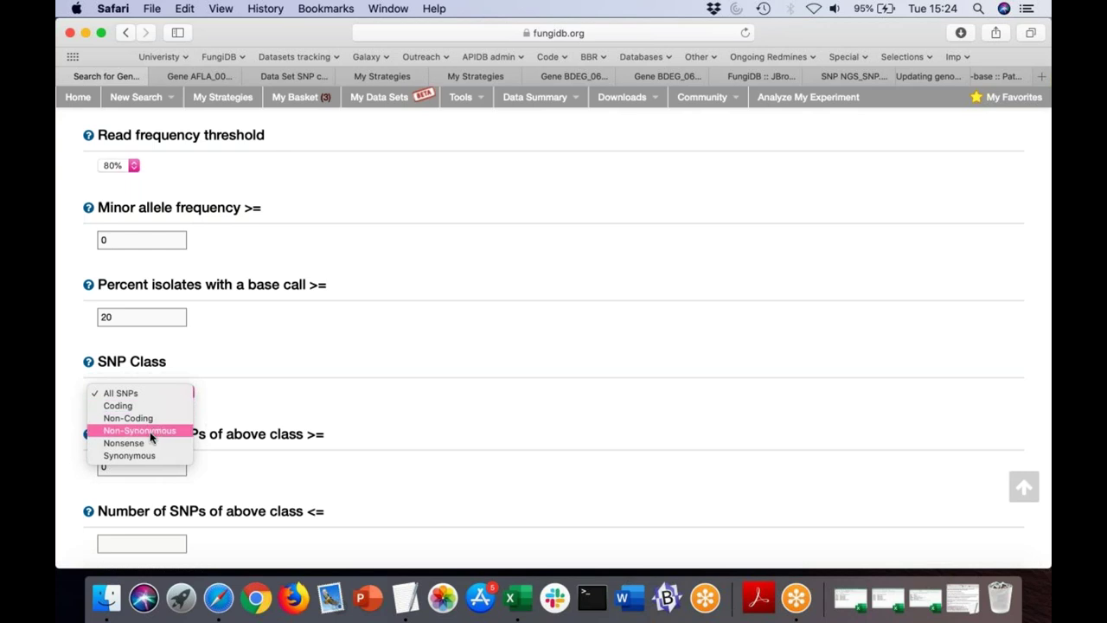
{"action": "left_click", "coordinate": [150, 437]}
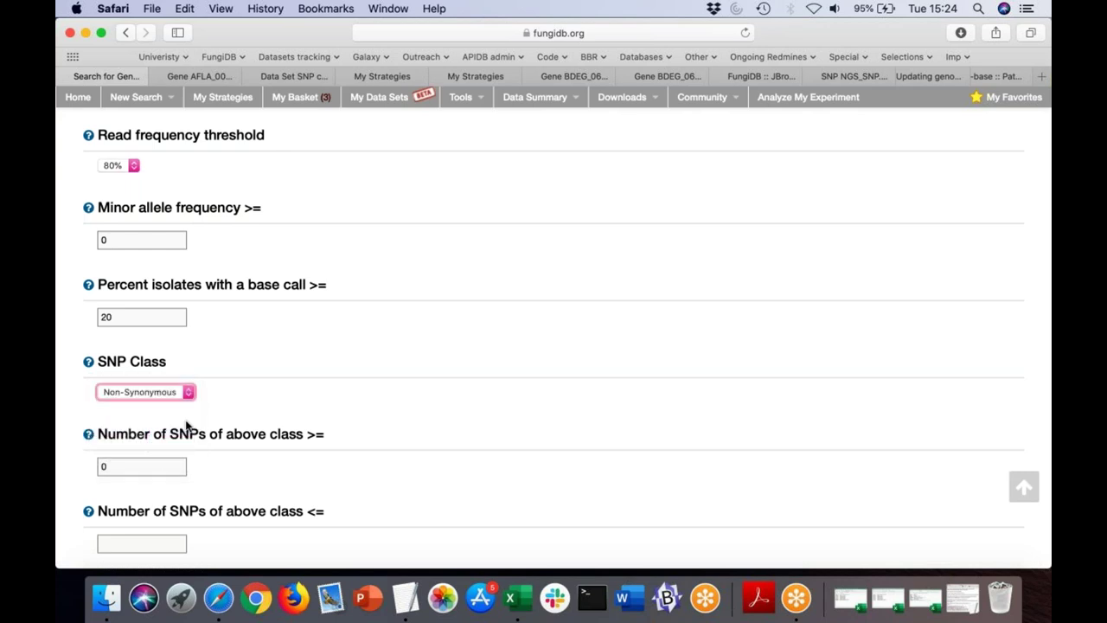
{"action": "left_click", "coordinate": [114, 467]}
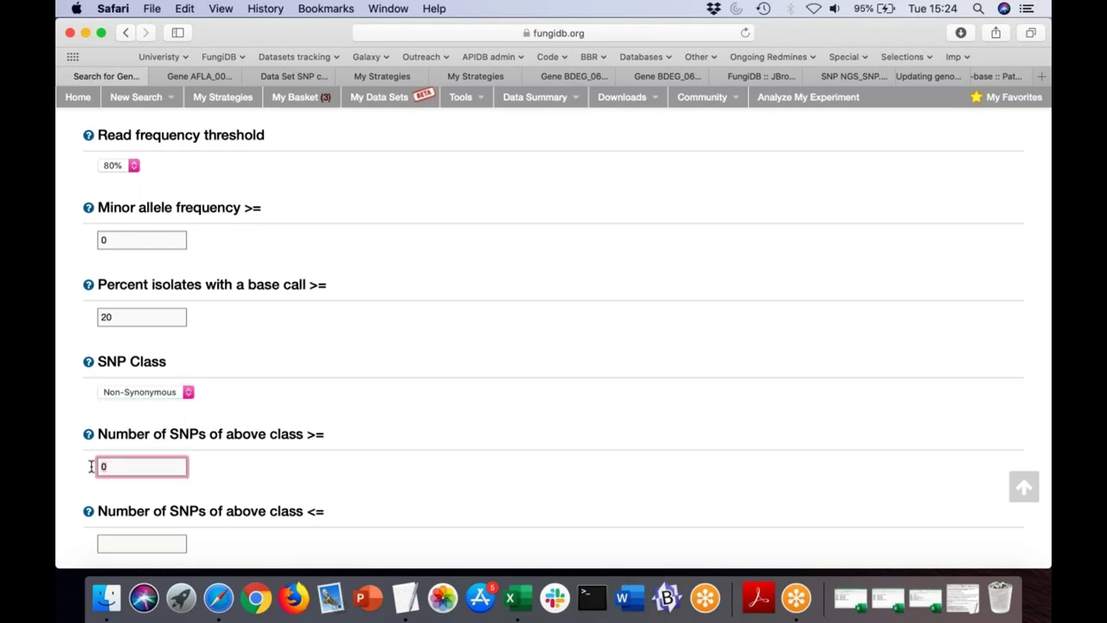
{"action": "key", "text": "BackSpace"}
{"action": "type", "text": "5"}
Run the SNP search, returning 2081 genes in strategy SNPs(10)
{"action": "scroll", "coordinate": [317, 447], "scroll_direction": "down", "scroll_amount": 3}
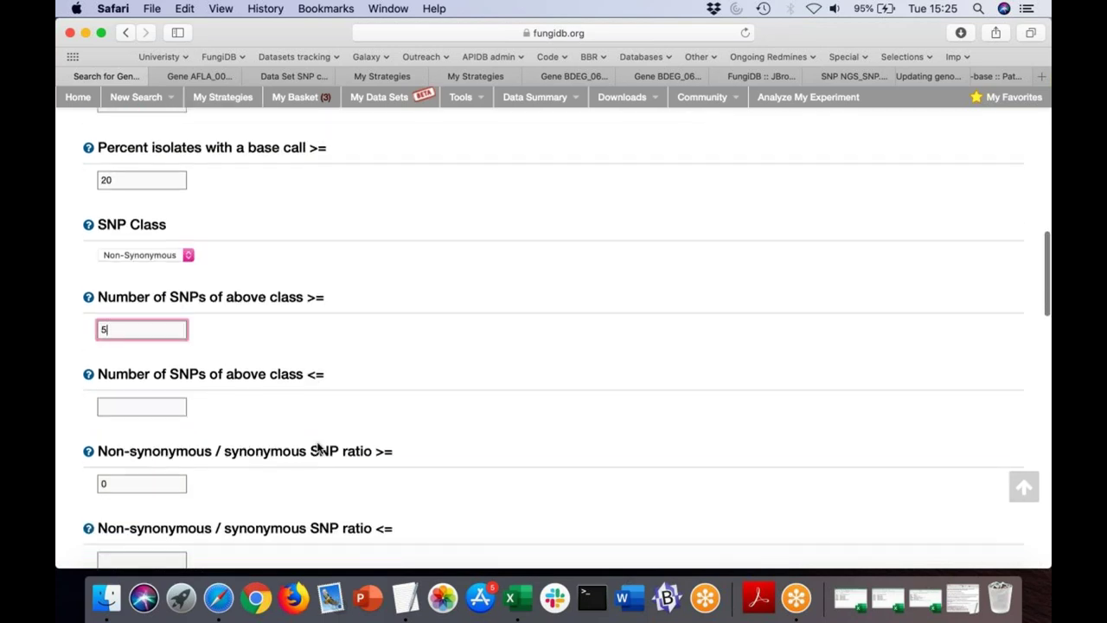
{"action": "scroll", "coordinate": [318, 447], "scroll_direction": "down", "scroll_amount": 6}
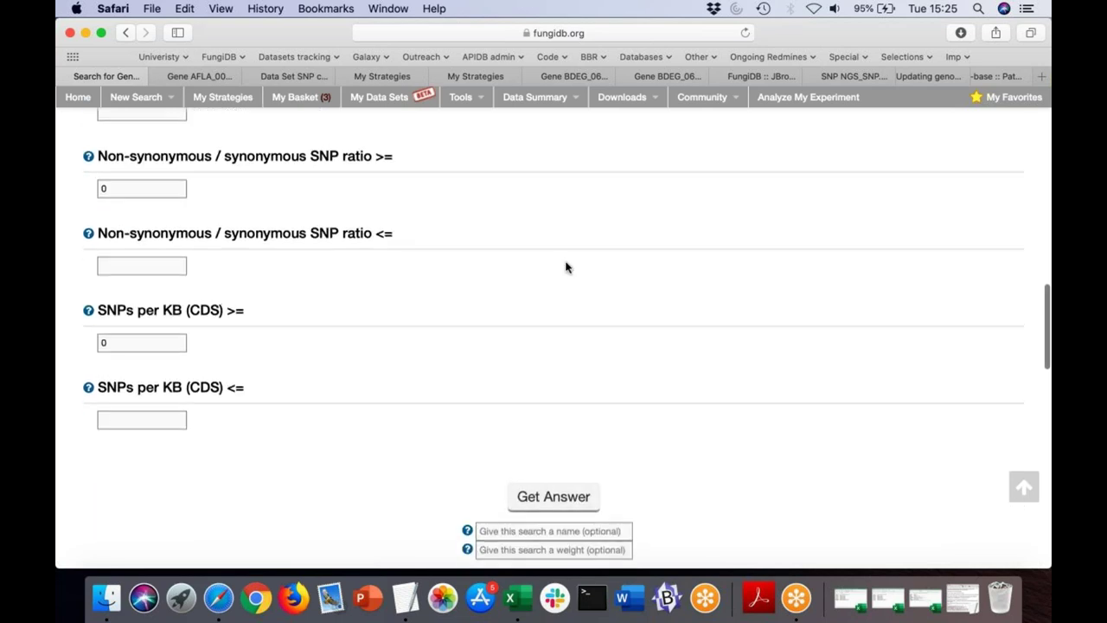
{"action": "scroll", "coordinate": [567, 267], "scroll_direction": "up", "scroll_amount": 1}
{"action": "left_click", "coordinate": [567, 538]}
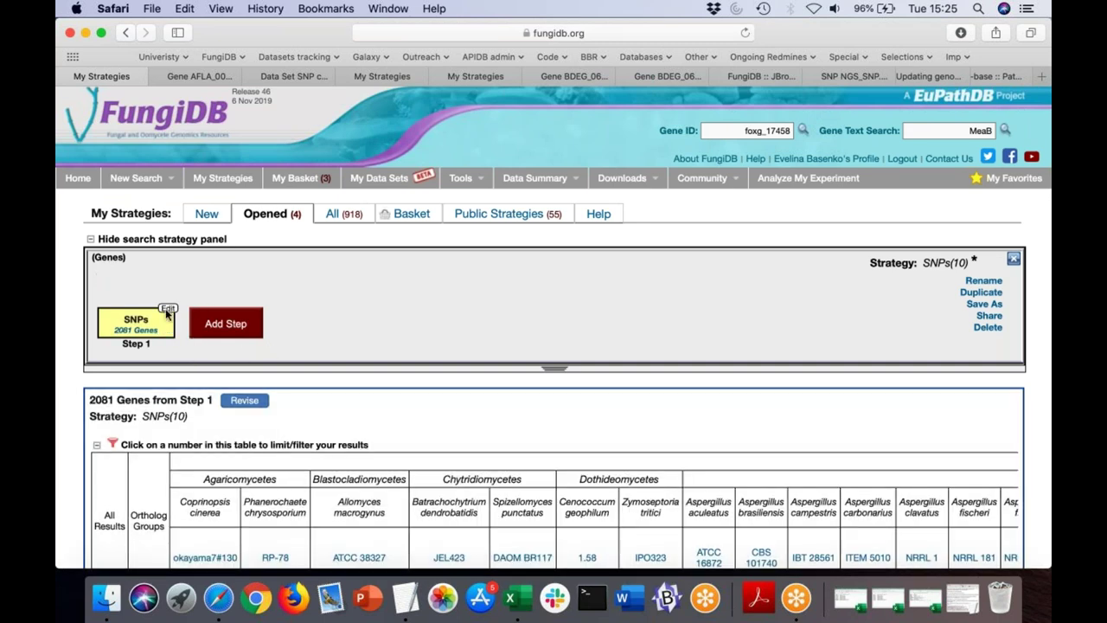
Switch to the SNPs(9) strategy page and adjust the zoom to view its 482-gene result
{"action": "left_click", "coordinate": [368, 76]}
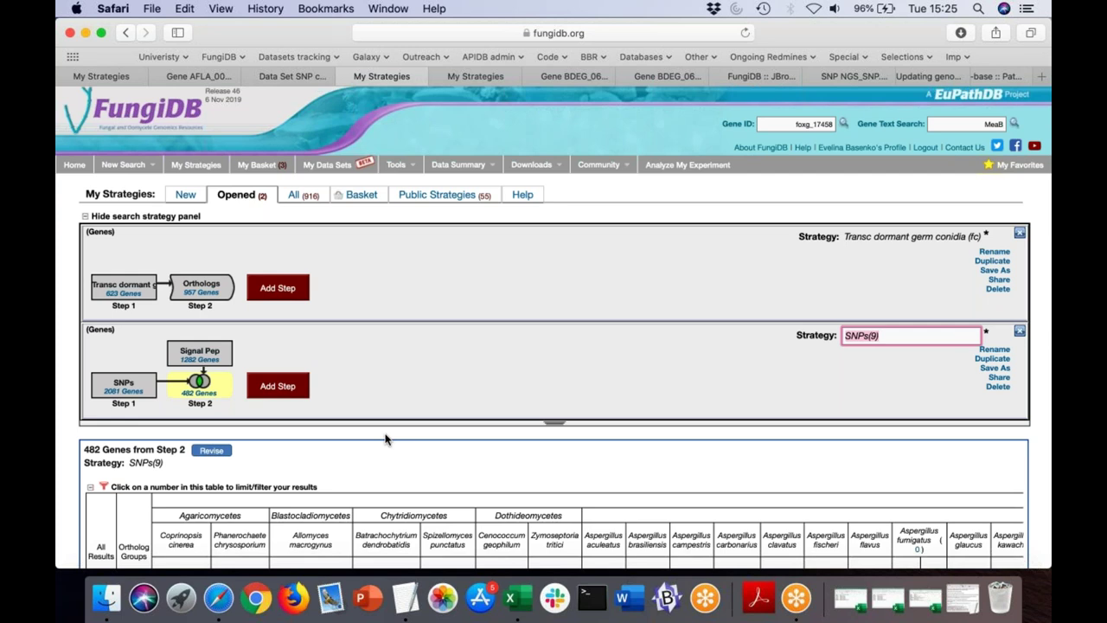
{"action": "key", "text": "super+minus"}
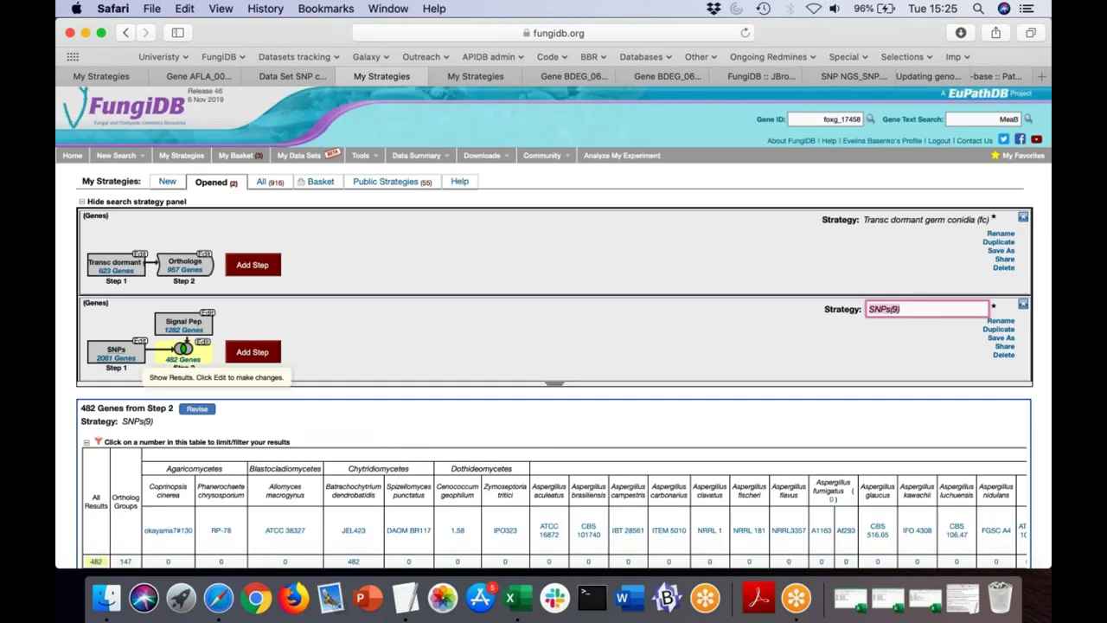
{"action": "key", "text": "super+plus"}
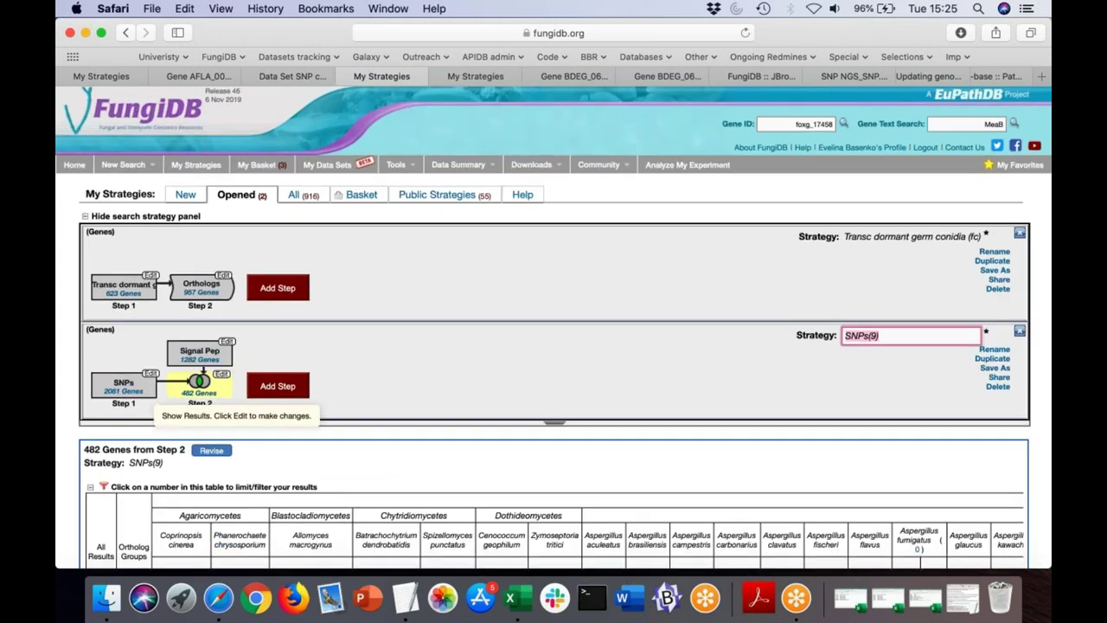
{"action": "key", "text": "super+plus"}
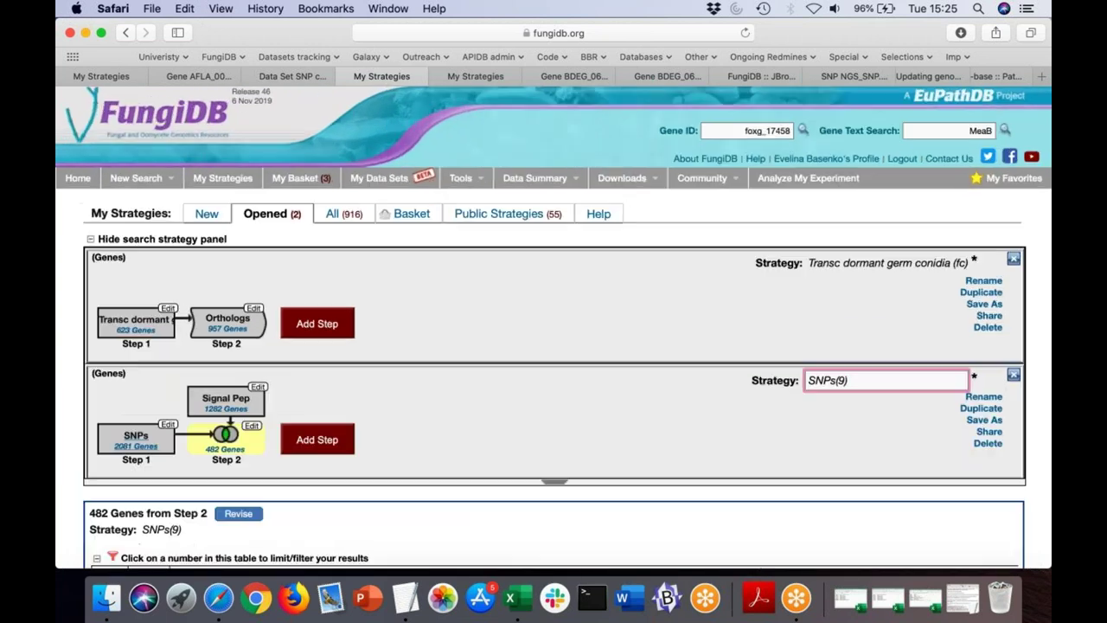
Show Step 1's 2081 SNP gene results and scroll through the table
{"action": "left_click", "coordinate": [136, 447]}
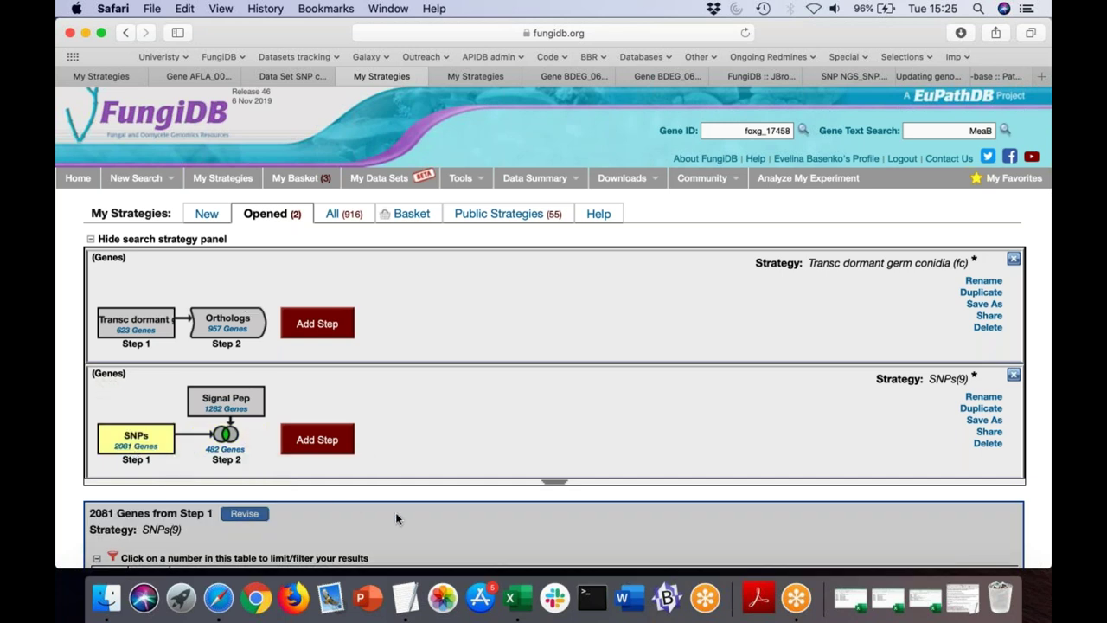
{"action": "scroll", "coordinate": [396, 513], "scroll_direction": "down", "scroll_amount": 5}
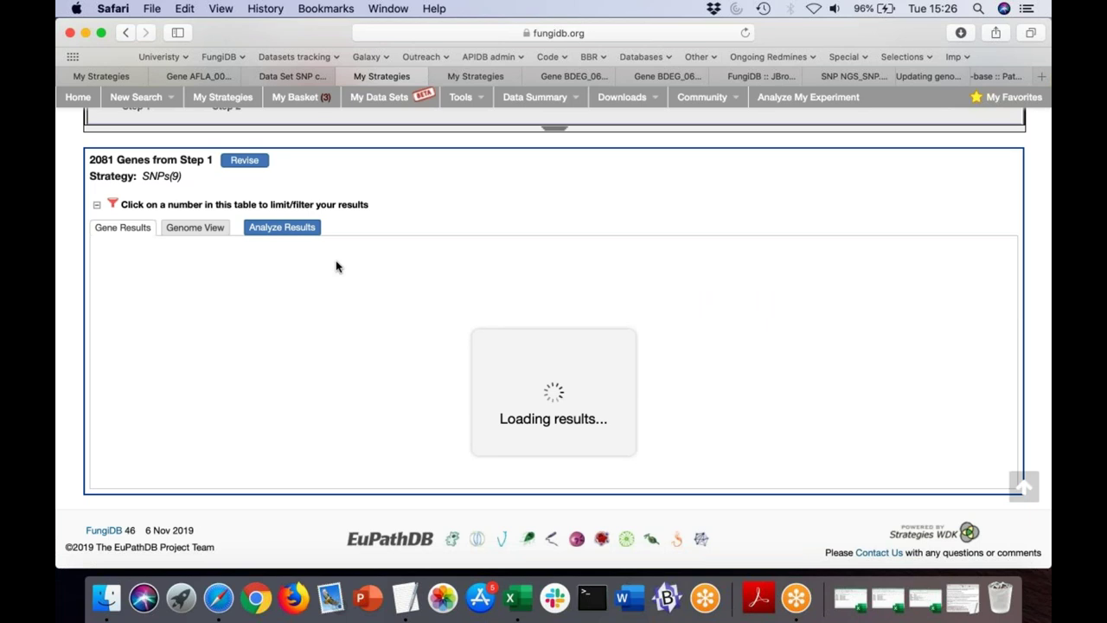
{"action": "scroll", "coordinate": [338, 266], "scroll_direction": "up", "scroll_amount": 2}
{"action": "scroll", "coordinate": [337, 266], "scroll_direction": "up", "scroll_amount": 2}
{"action": "scroll", "coordinate": [337, 266], "scroll_direction": "down", "scroll_amount": 2}
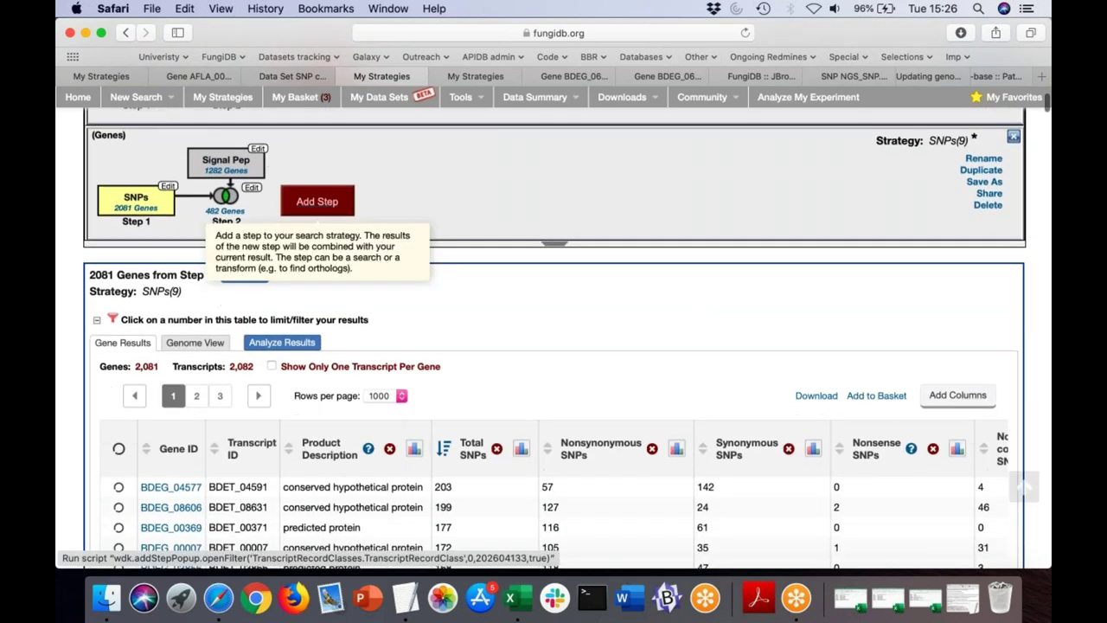
{"action": "scroll", "coordinate": [517, 212], "scroll_direction": "down", "scroll_amount": 1}
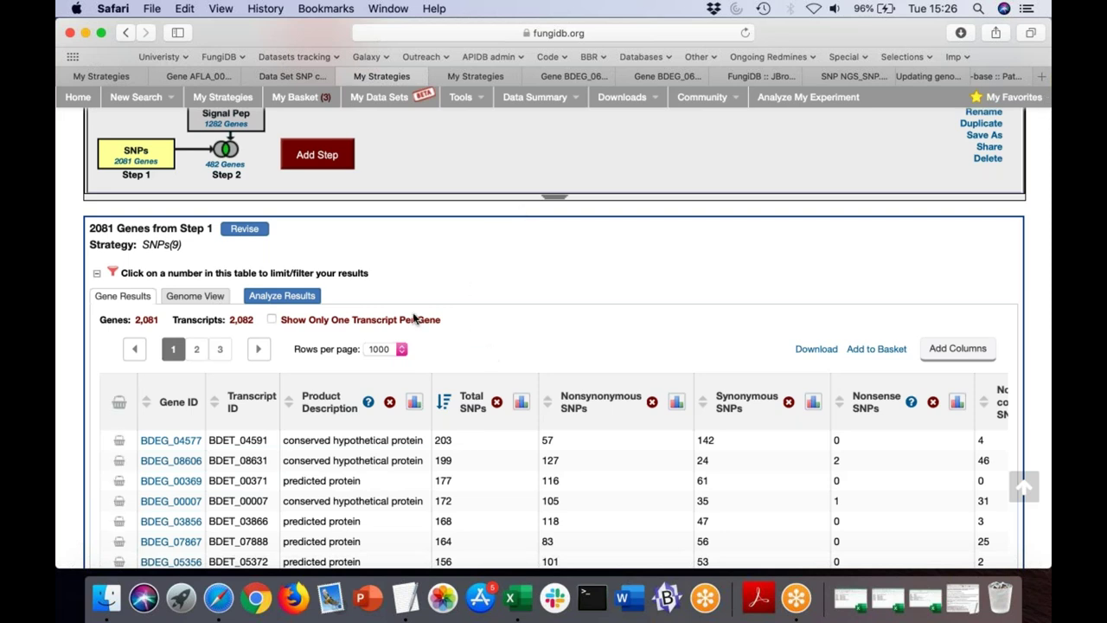
{"action": "mouse_move", "coordinate": [119, 165]}
{"action": "scroll", "coordinate": [554, 346], "scroll_direction": "down", "scroll_amount": 1}
{"action": "scroll", "coordinate": [386, 427], "scroll_direction": "down", "scroll_amount": 3}
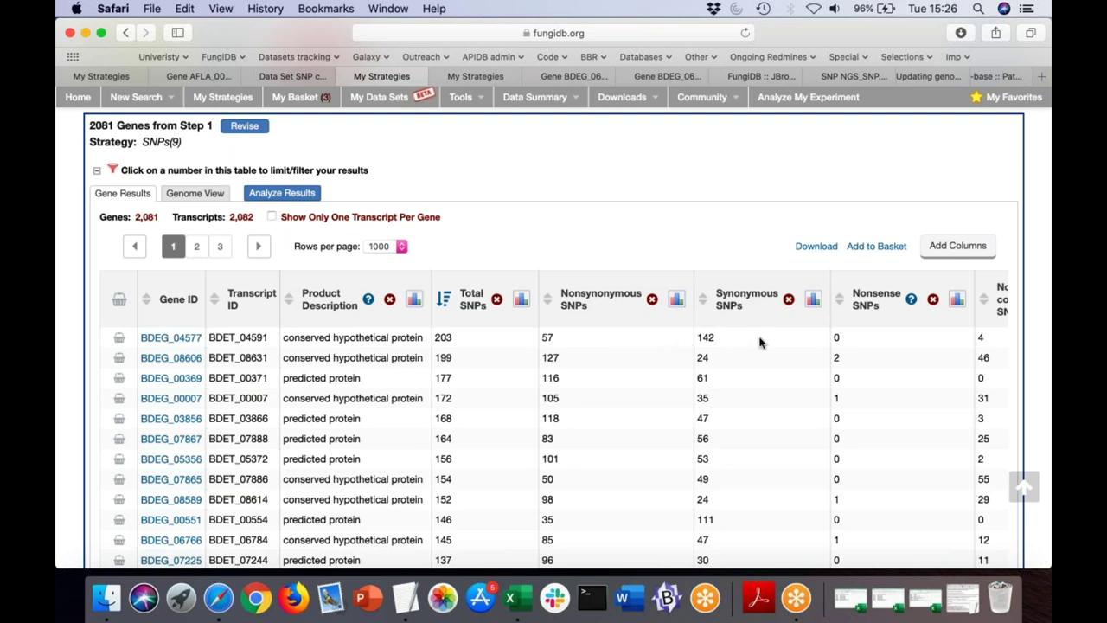
Review the total, non-synonymous and synonymous SNP count columns of the results table
{"action": "scroll", "coordinate": [760, 342], "scroll_direction": "right", "scroll_amount": 3}
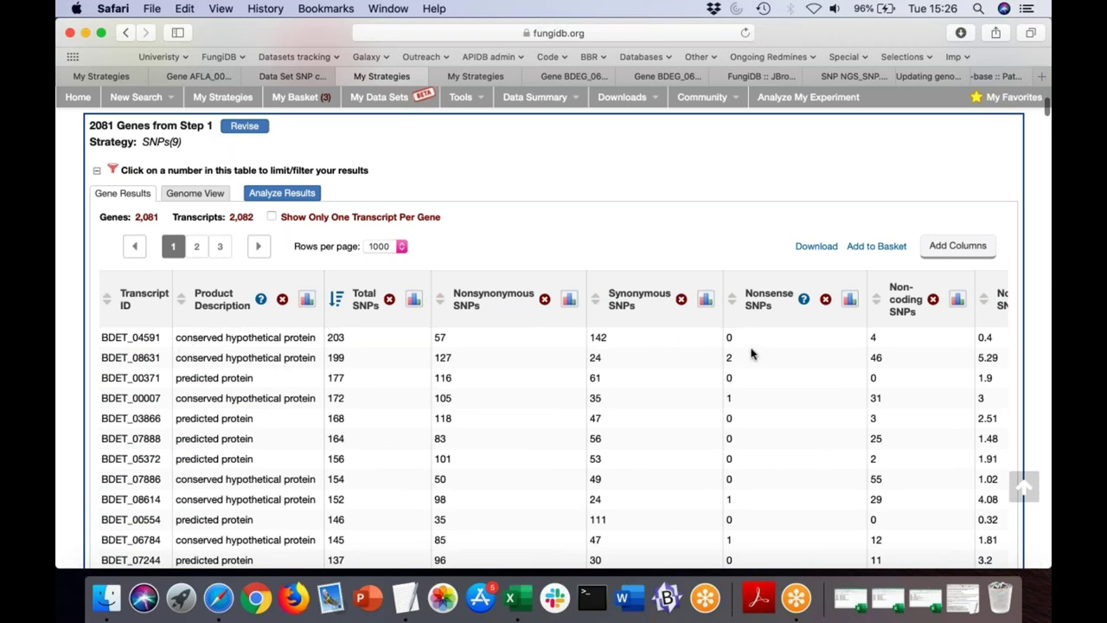
{"action": "scroll", "coordinate": [751, 353], "scroll_direction": "right", "scroll_amount": 5}
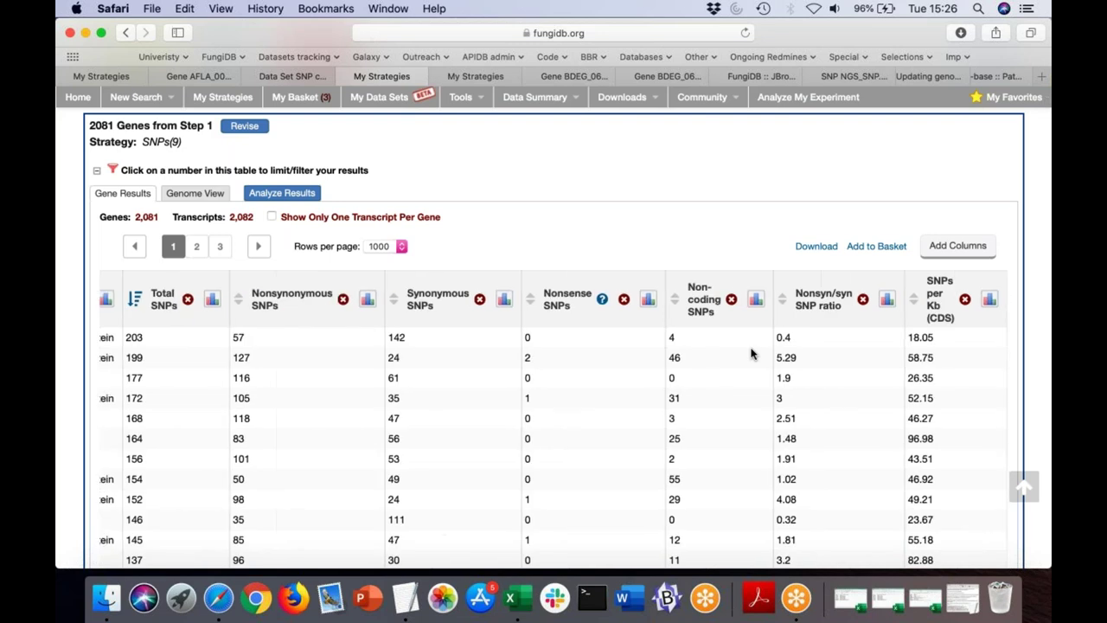
{"action": "scroll", "coordinate": [751, 353], "scroll_direction": "down", "scroll_amount": 1}
{"action": "scroll", "coordinate": [751, 353], "scroll_direction": "down", "scroll_amount": 1}
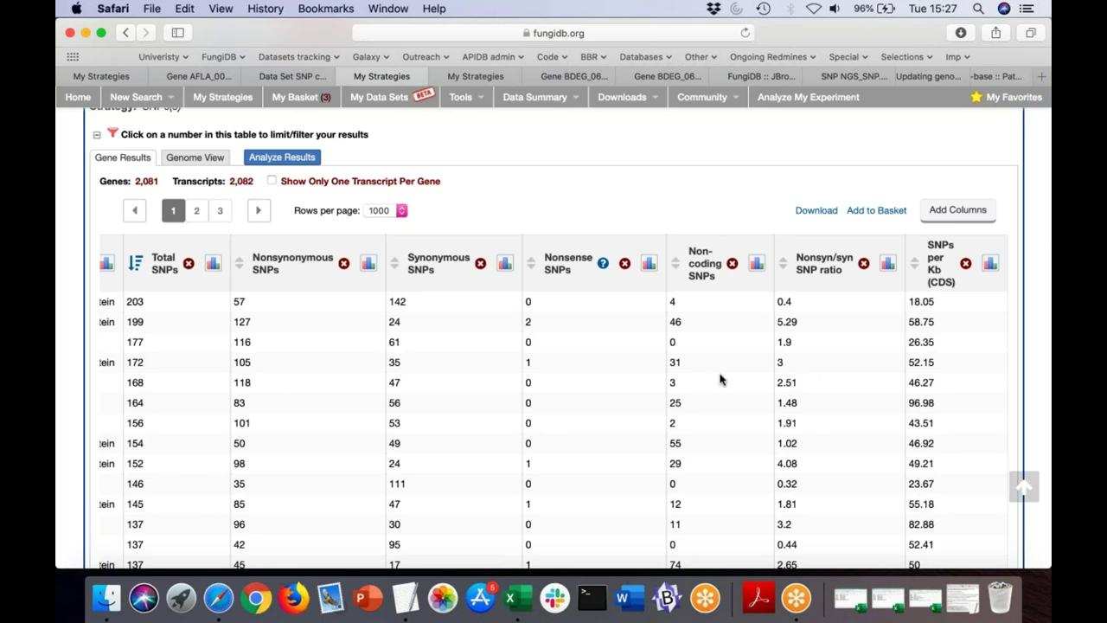
{"action": "scroll", "coordinate": [281, 378], "scroll_direction": "down", "scroll_amount": 3}
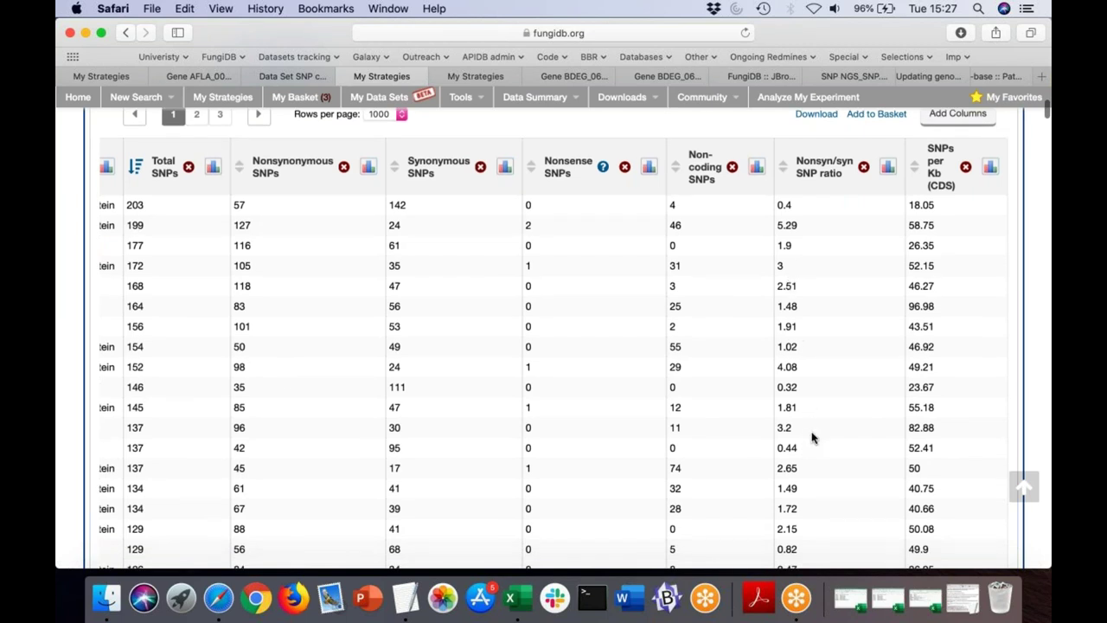
{"action": "scroll", "coordinate": [812, 438], "scroll_direction": "down", "scroll_amount": 3}
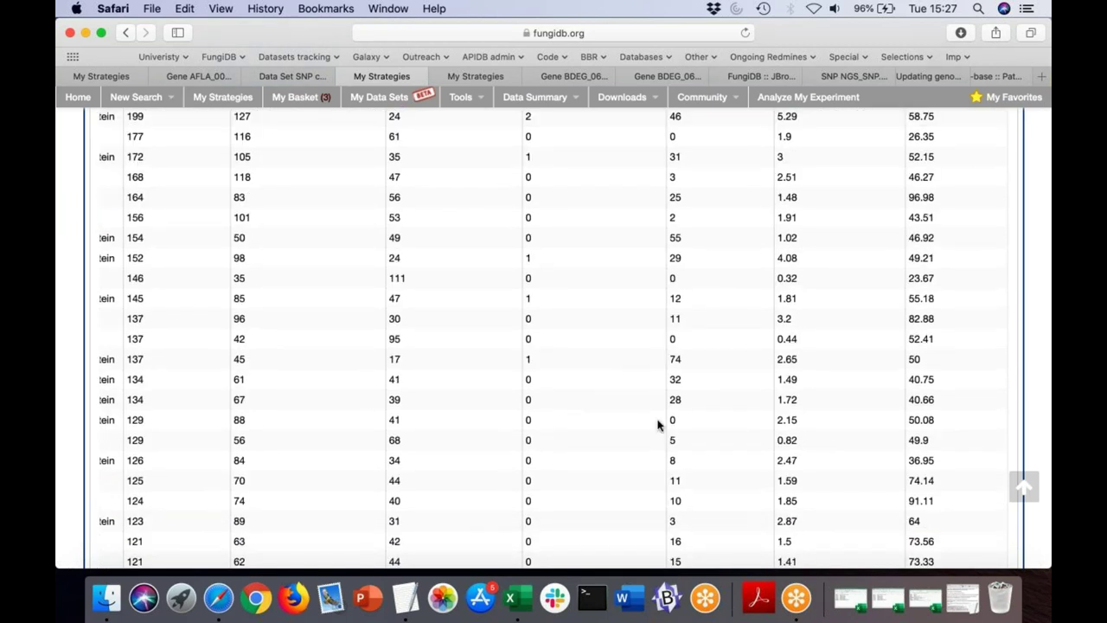
{"action": "scroll", "coordinate": [657, 424], "scroll_direction": "left", "scroll_amount": 5}
{"action": "scroll", "coordinate": [657, 424], "scroll_direction": "up", "scroll_amount": 5}
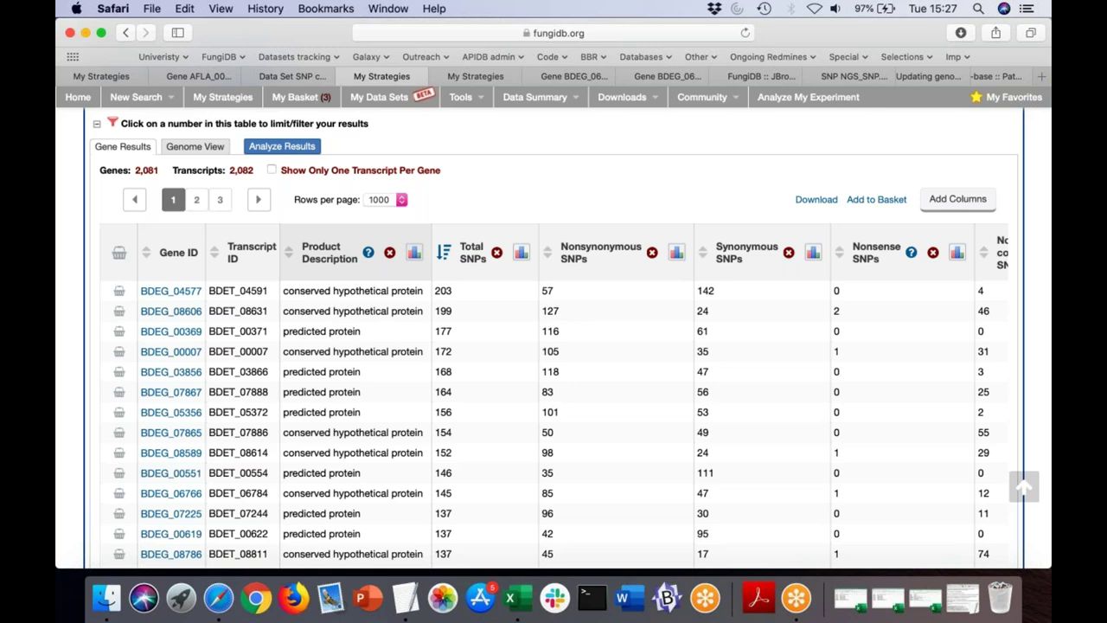
{"action": "scroll", "coordinate": [471, 215], "scroll_direction": "up", "scroll_amount": 2}
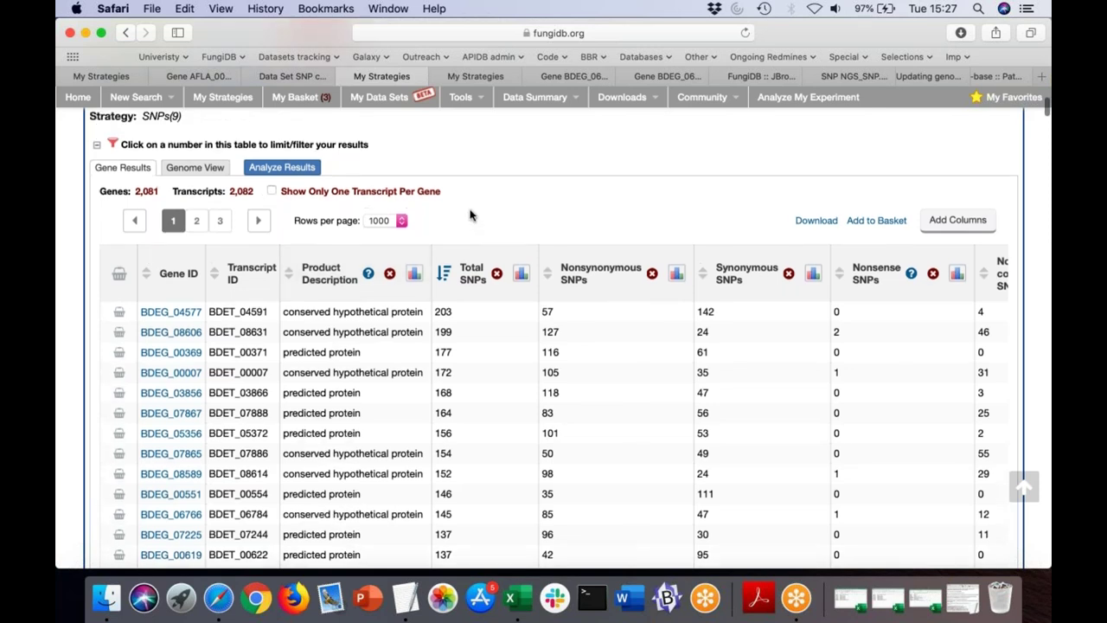
{"action": "scroll", "coordinate": [471, 215], "scroll_direction": "up", "scroll_amount": 1}
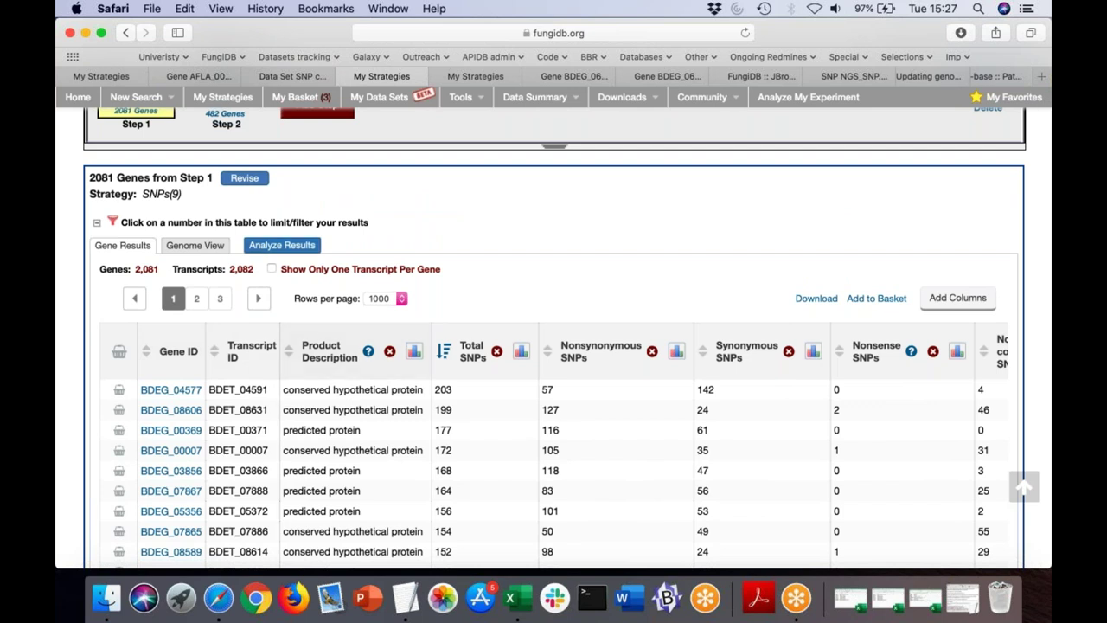
Switch from analysis tools to Step 1's 2081-gene table, then view the BDEG_06766 gene page
{"action": "left_click", "coordinate": [305, 251]}
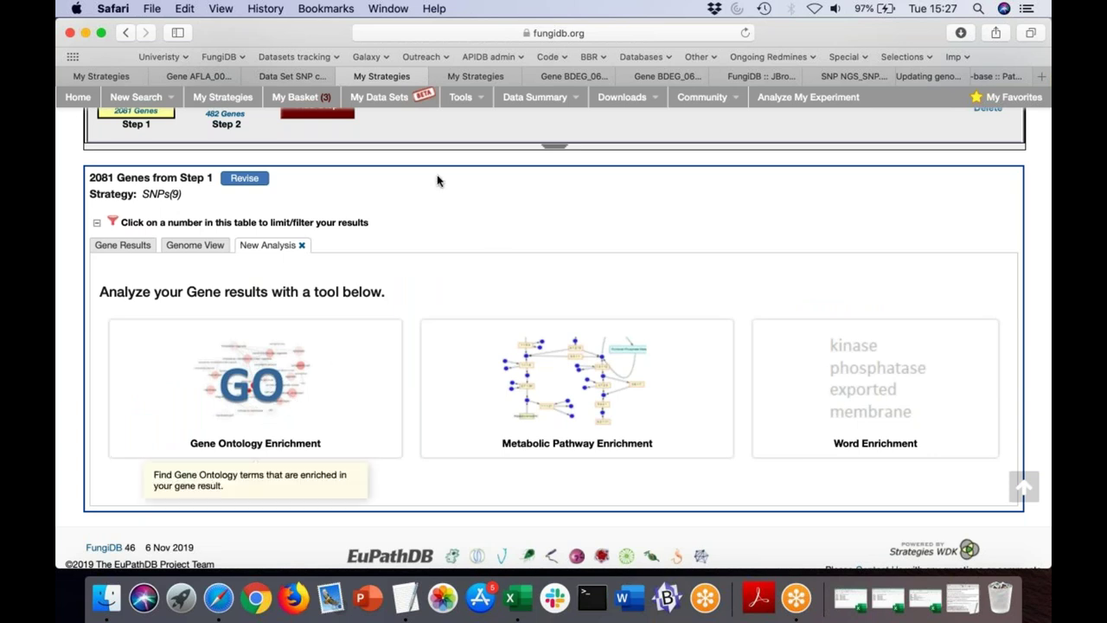
{"action": "scroll", "coordinate": [438, 180], "scroll_direction": "up", "scroll_amount": 1}
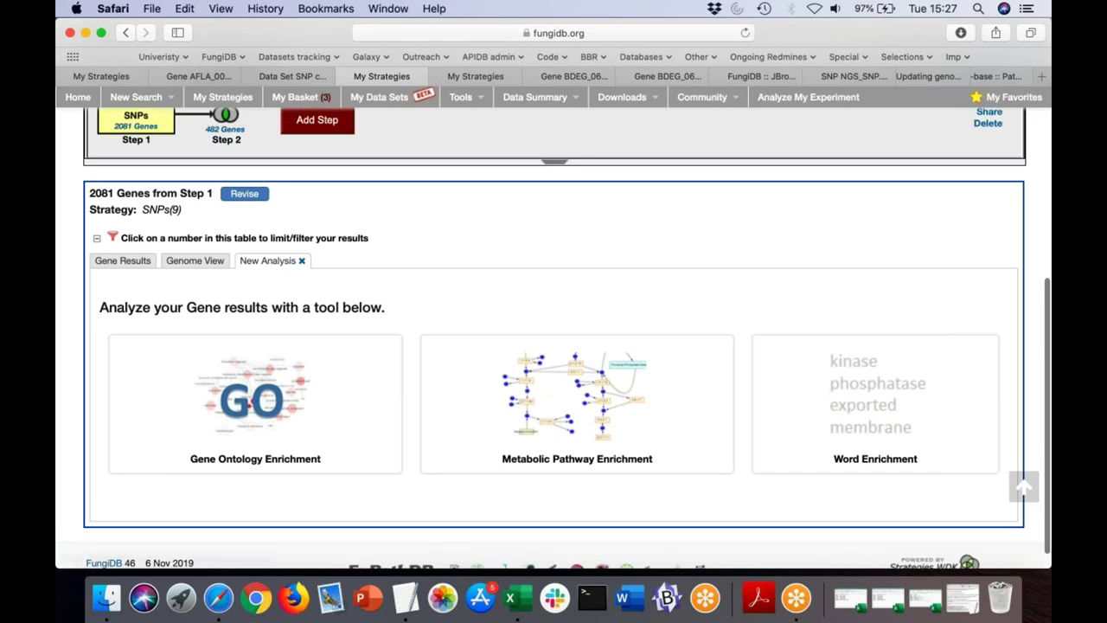
{"action": "scroll", "coordinate": [169, 178], "scroll_direction": "up", "scroll_amount": 4}
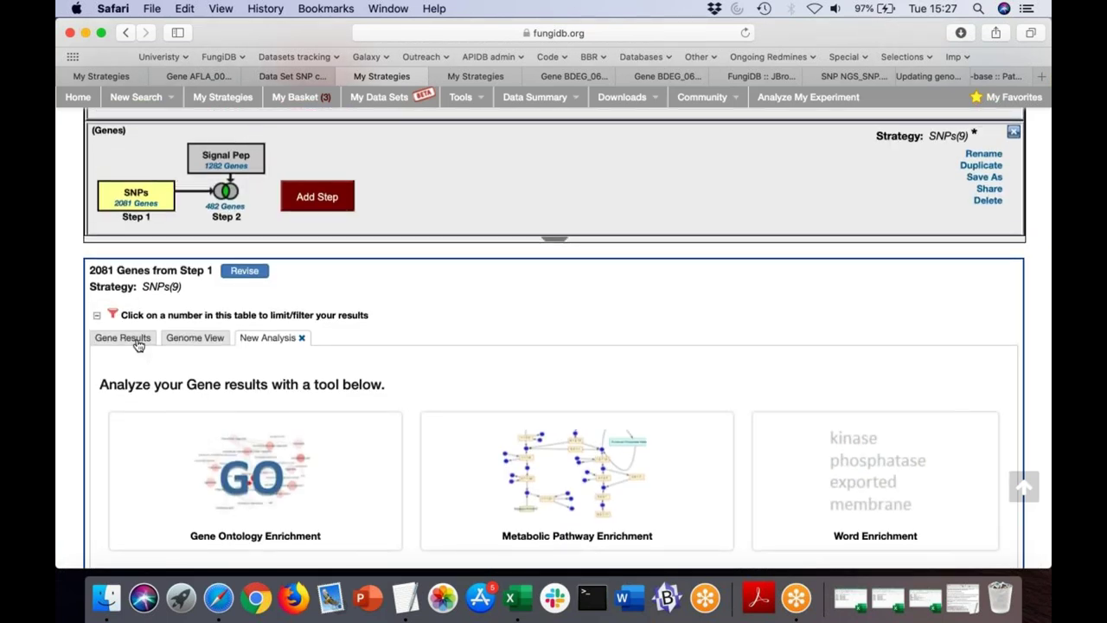
{"action": "left_click", "coordinate": [138, 343]}
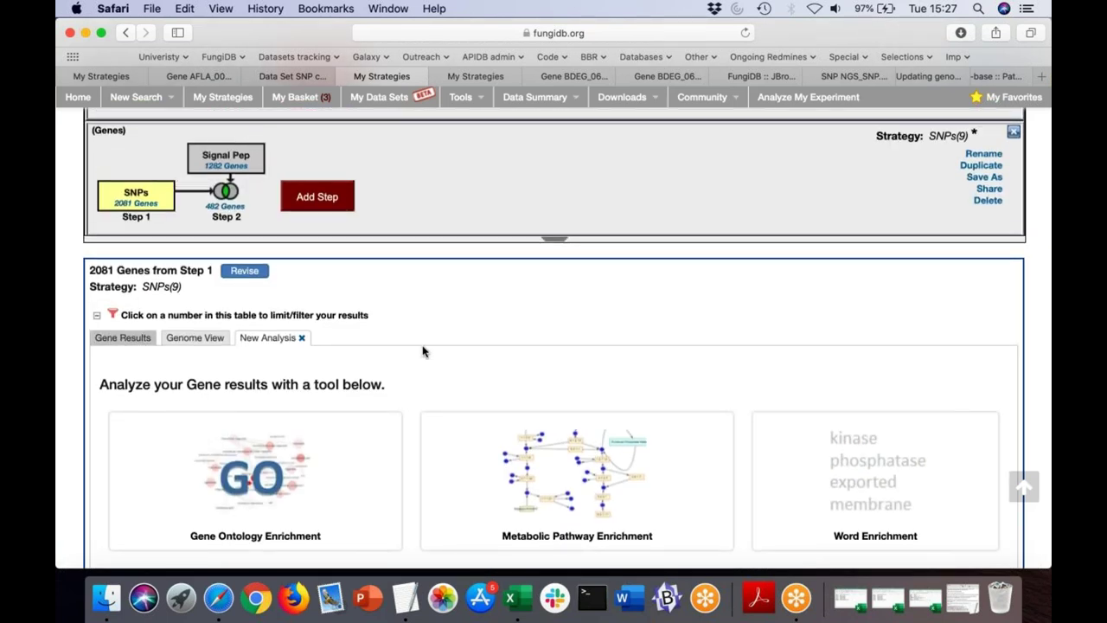
{"action": "scroll", "coordinate": [424, 350], "scroll_direction": "down", "scroll_amount": 5}
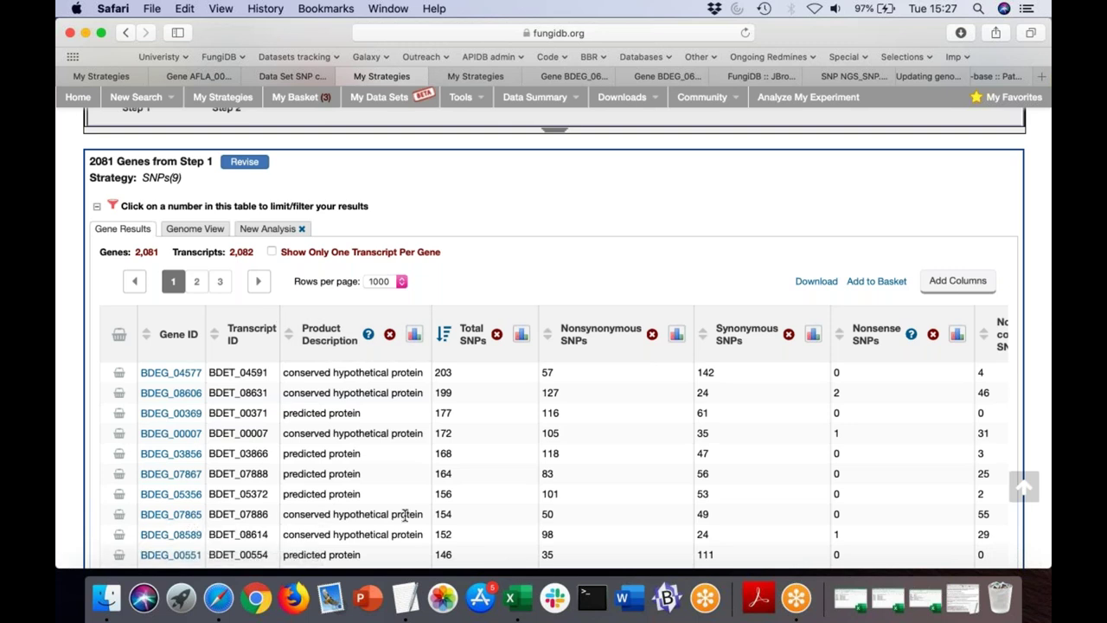
{"action": "left_click", "coordinate": [571, 76]}
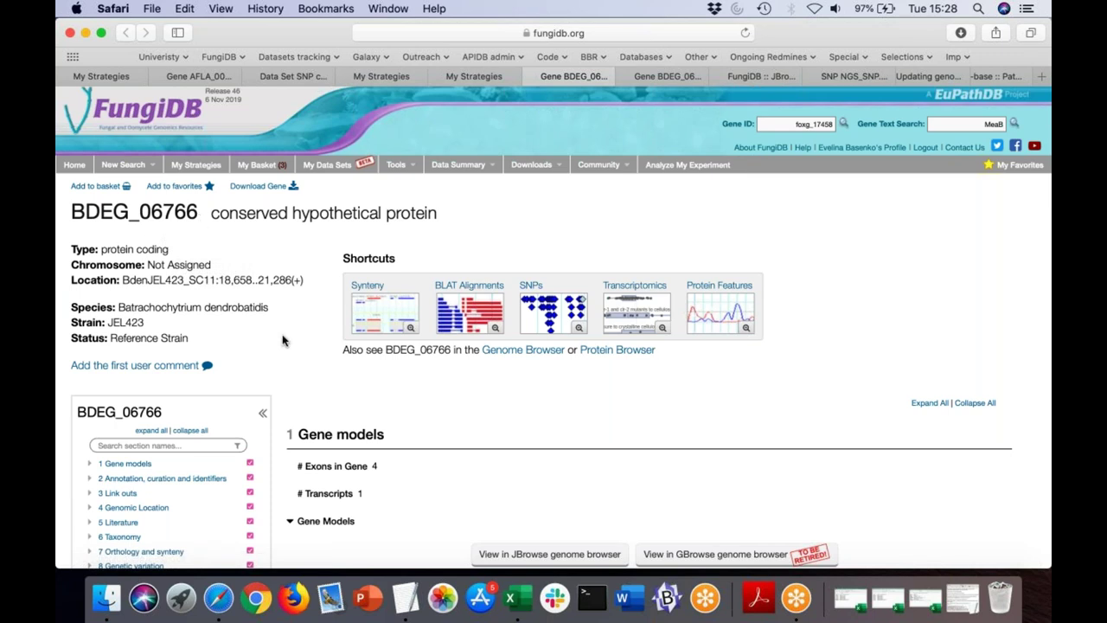
Jump to BDEG_06766's Genetic variation section and open the enlarged gene and SNPs browser view
{"action": "scroll", "coordinate": [282, 340], "scroll_direction": "down", "scroll_amount": 3}
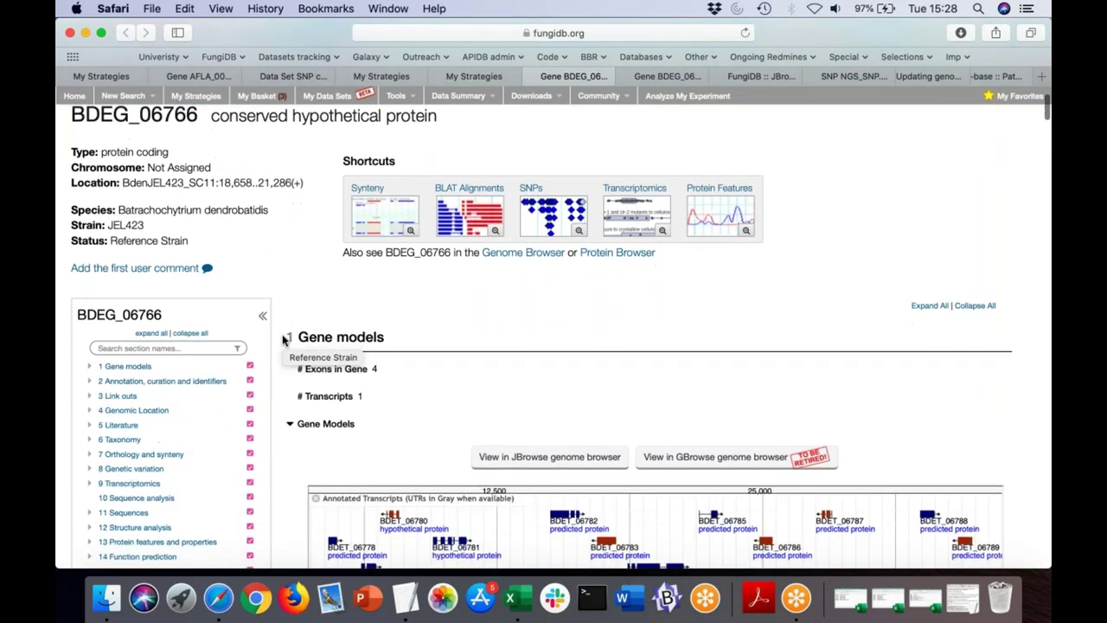
{"action": "scroll", "coordinate": [282, 340], "scroll_direction": "down", "scroll_amount": 2}
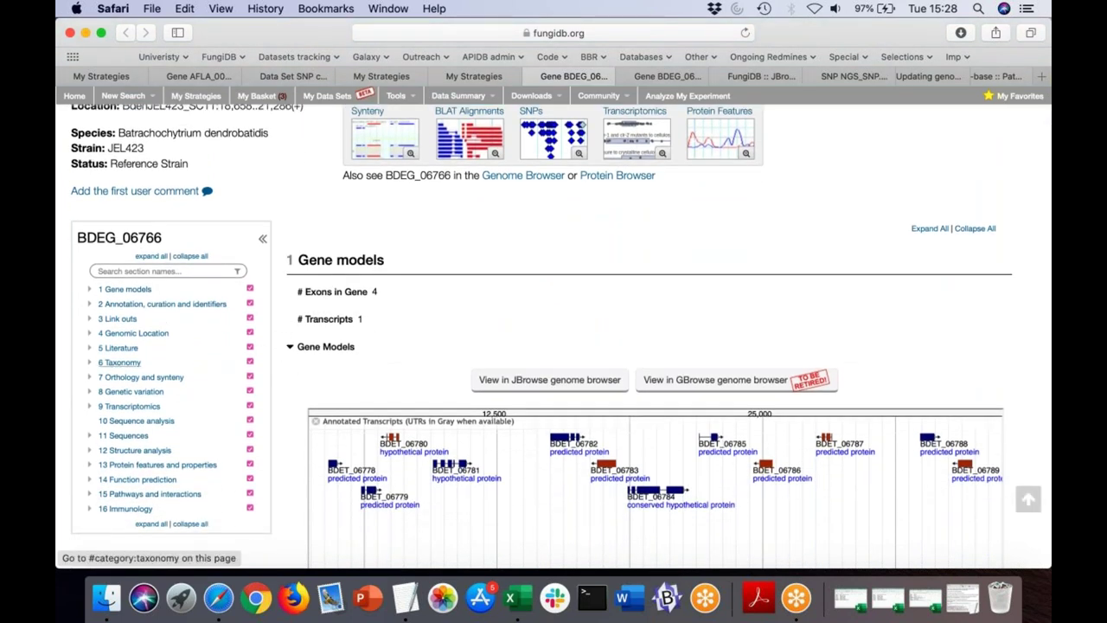
{"action": "scroll", "coordinate": [121, 285], "scroll_direction": "down", "scroll_amount": 1}
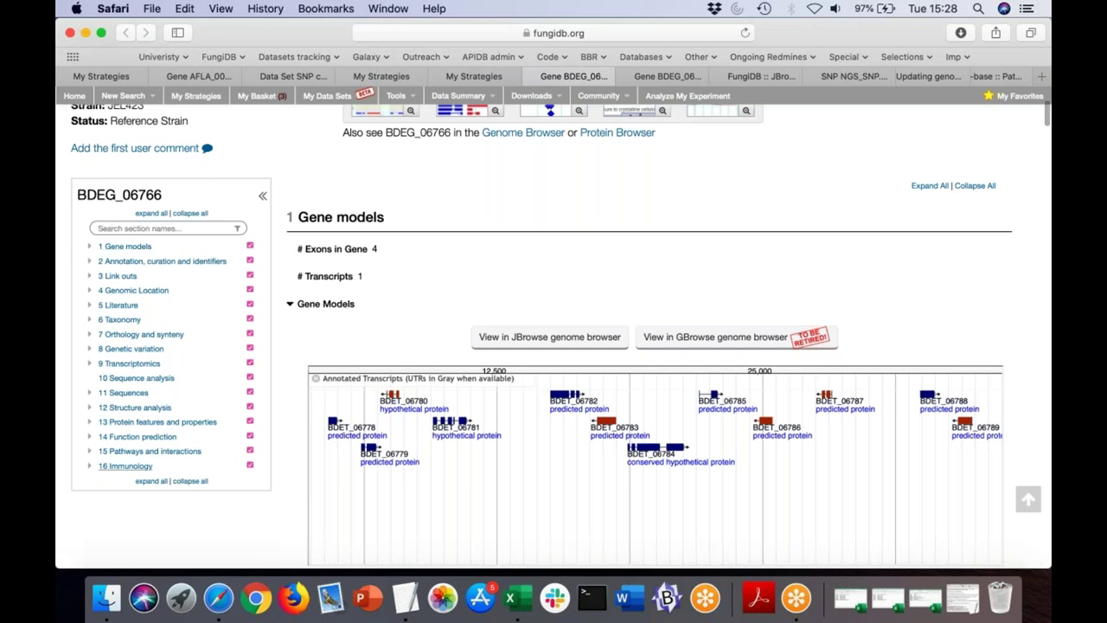
{"action": "scroll", "coordinate": [130, 378], "scroll_direction": "up", "scroll_amount": 3}
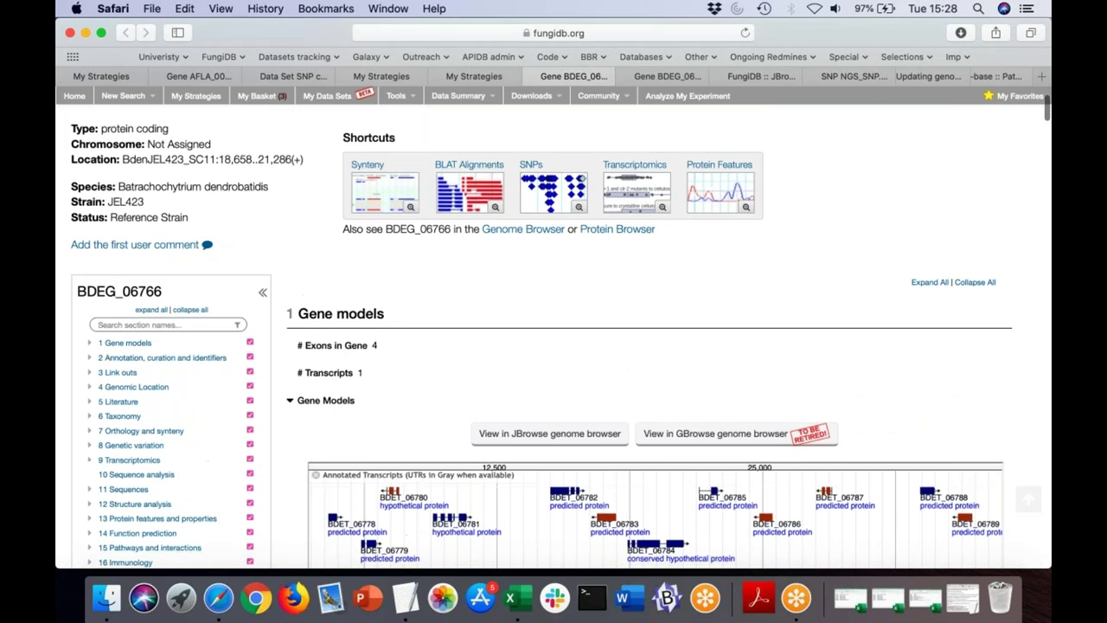
{"action": "left_click", "coordinate": [130, 378]}
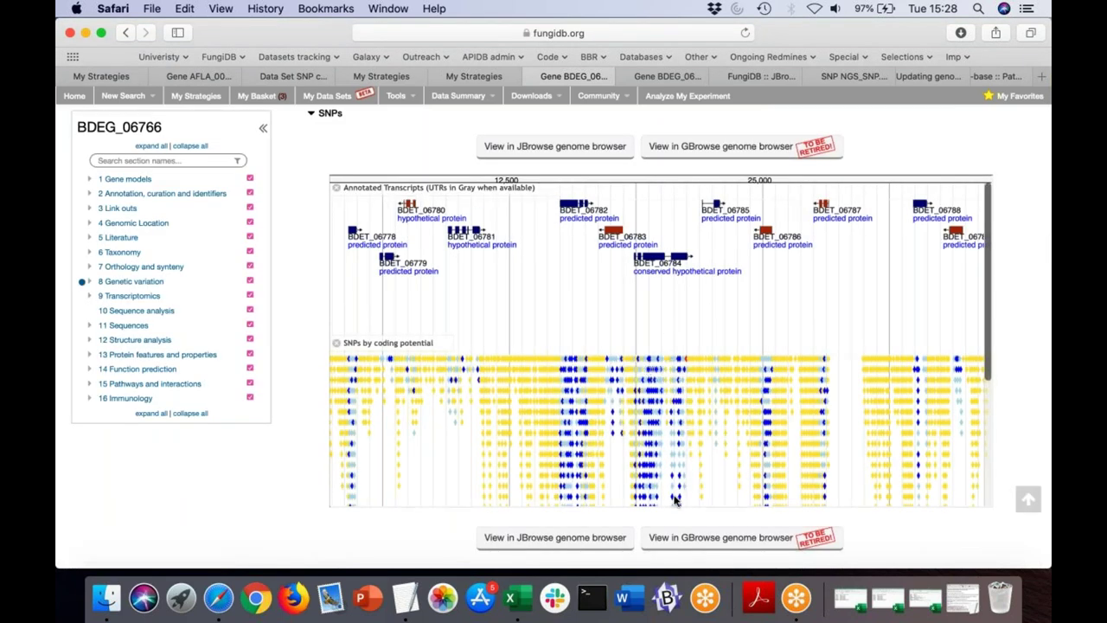
{"action": "mouse_move", "coordinate": [641, 402]}
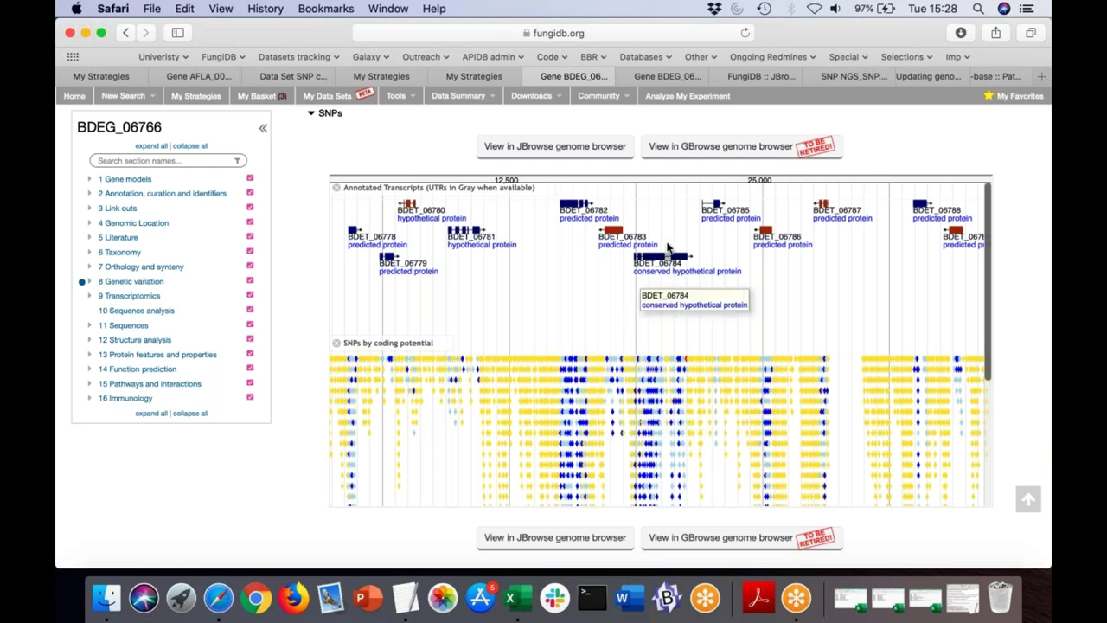
{"action": "left_click", "coordinate": [664, 75]}
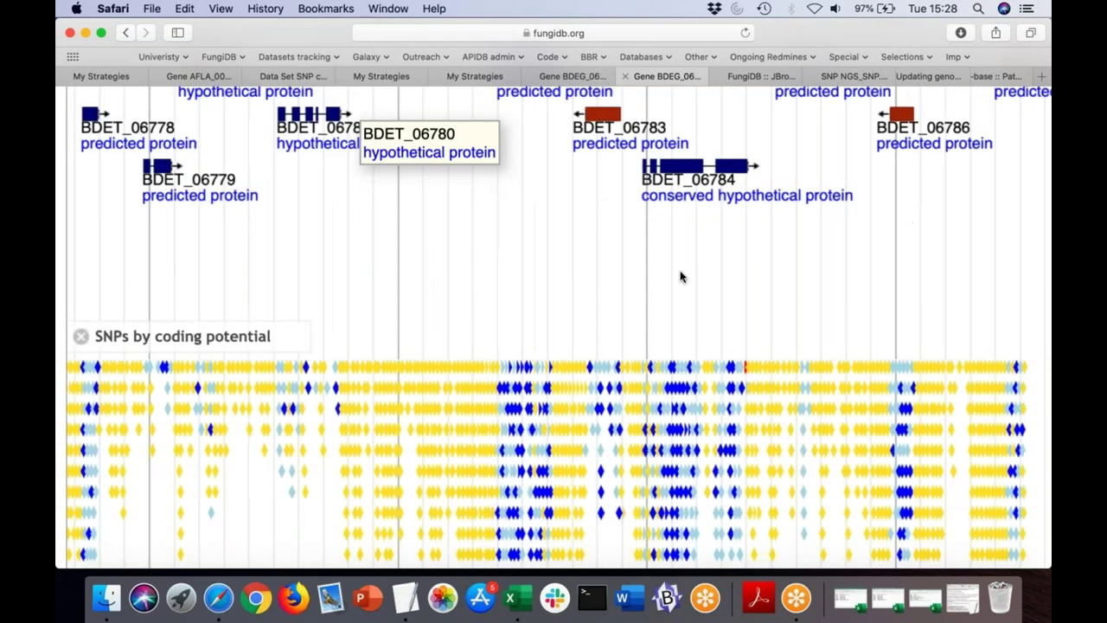
{"action": "left_click", "coordinate": [590, 368]}
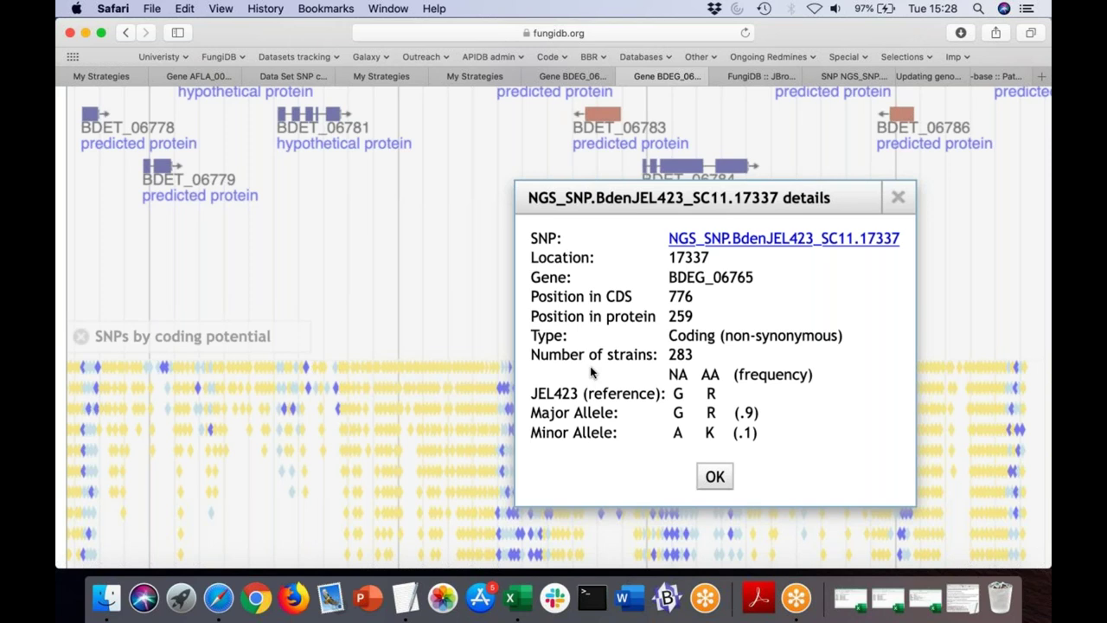
{"action": "left_click", "coordinate": [900, 199]}
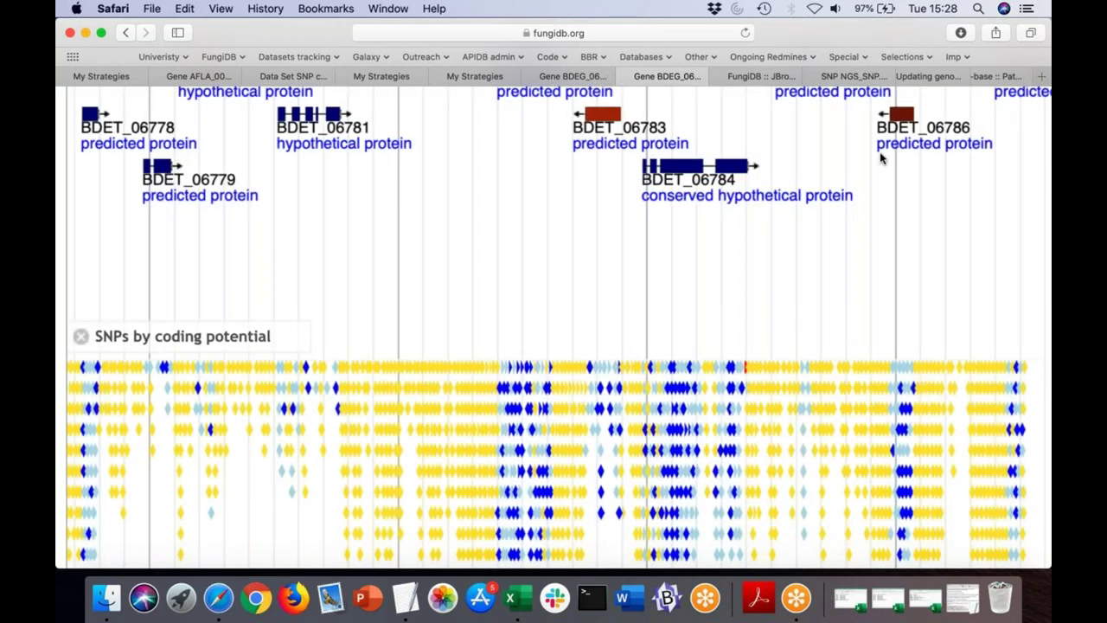
{"action": "scroll", "coordinate": [880, 158], "scroll_direction": "left", "scroll_amount": 2}
{"action": "scroll", "coordinate": [881, 157], "scroll_direction": "right", "scroll_amount": 4}
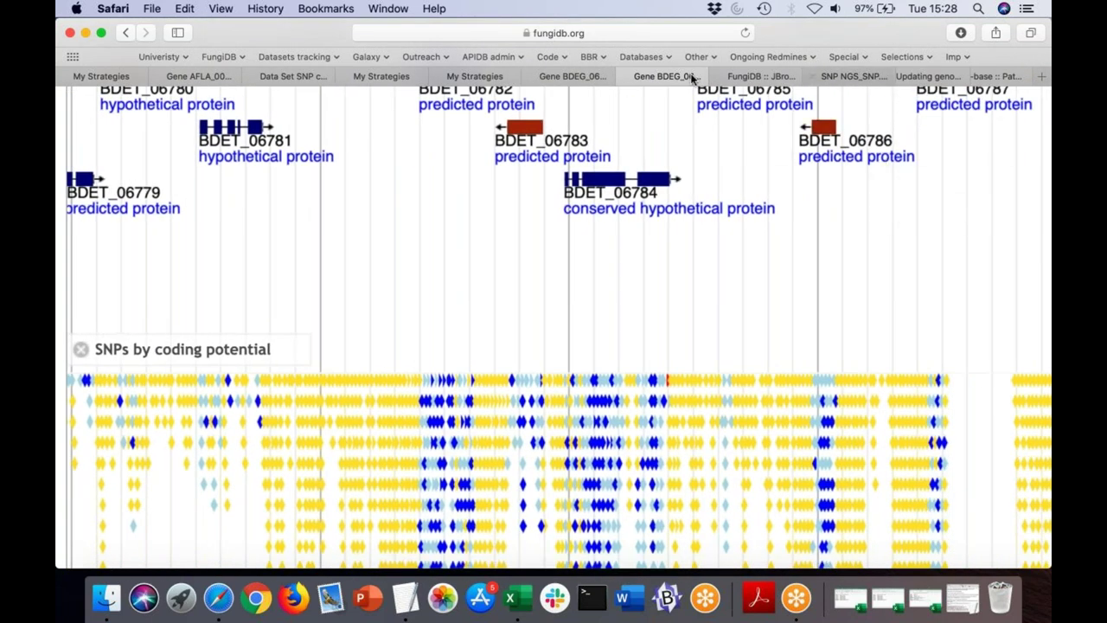
Back on the SNP strategy, add a Predicted Signal Peptide search as a second step
{"action": "left_click", "coordinate": [477, 77]}
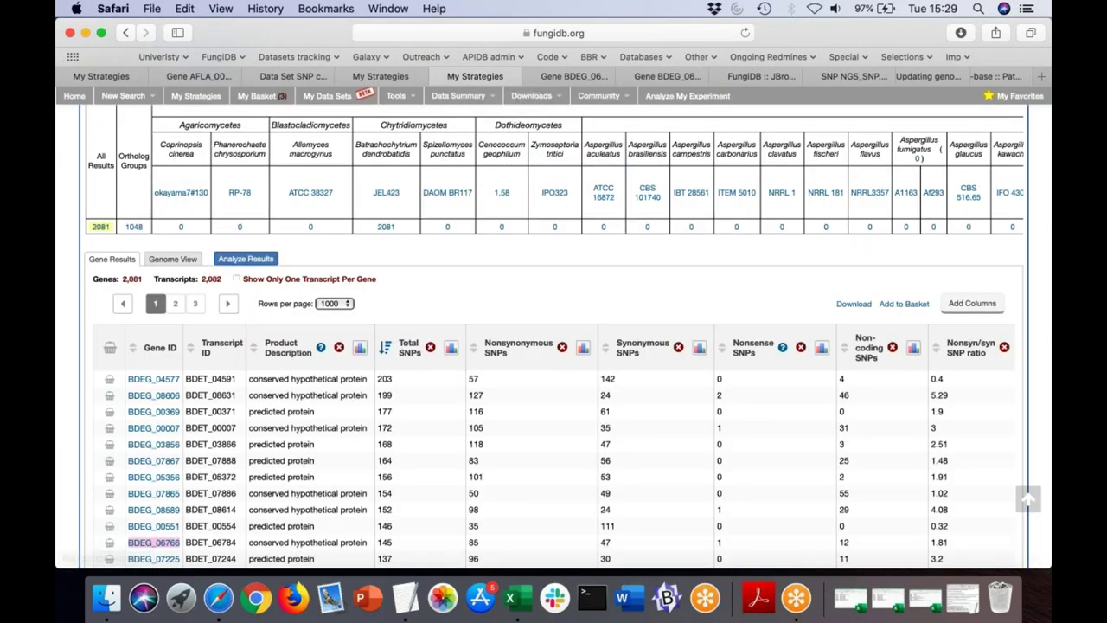
{"action": "scroll", "coordinate": [153, 558], "scroll_direction": "up", "scroll_amount": 5}
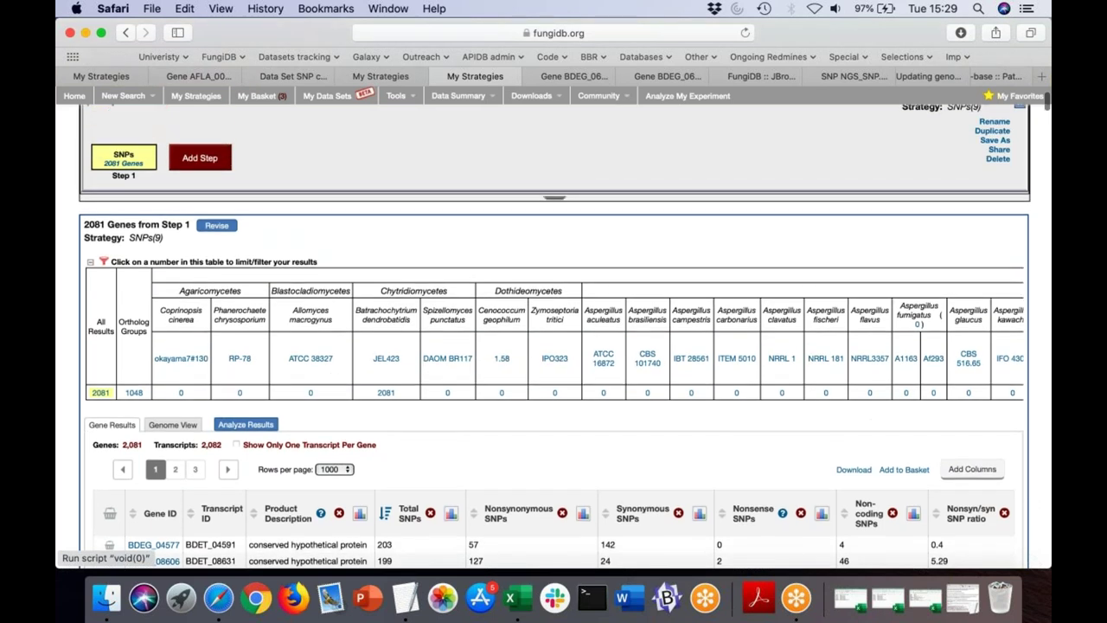
{"action": "scroll", "coordinate": [554, 346], "scroll_direction": "up", "scroll_amount": 2}
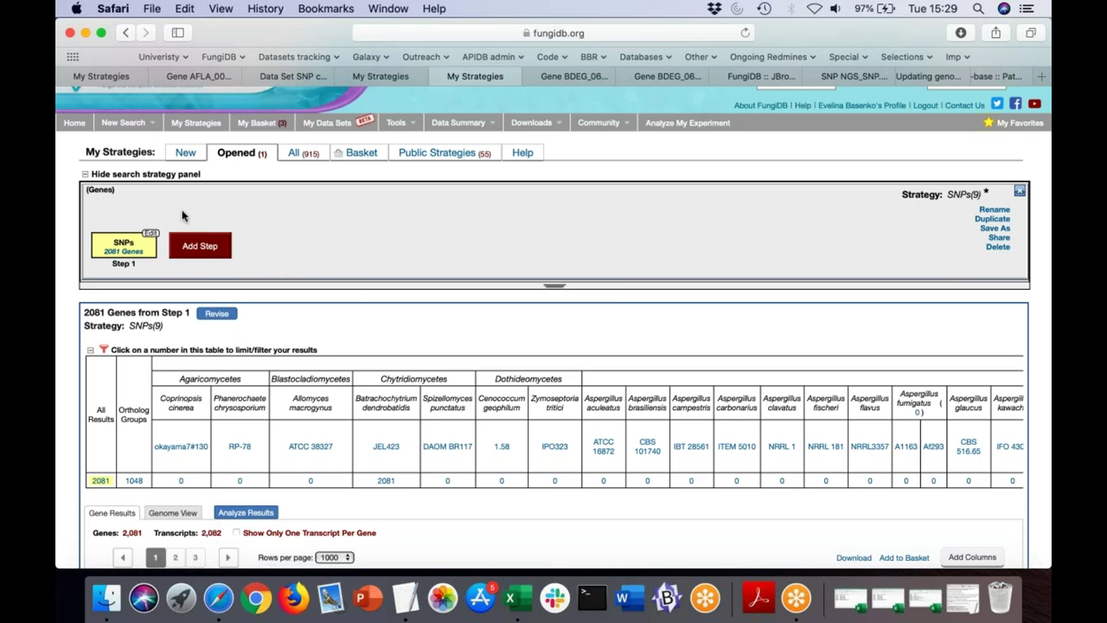
{"action": "left_click", "coordinate": [207, 257]}
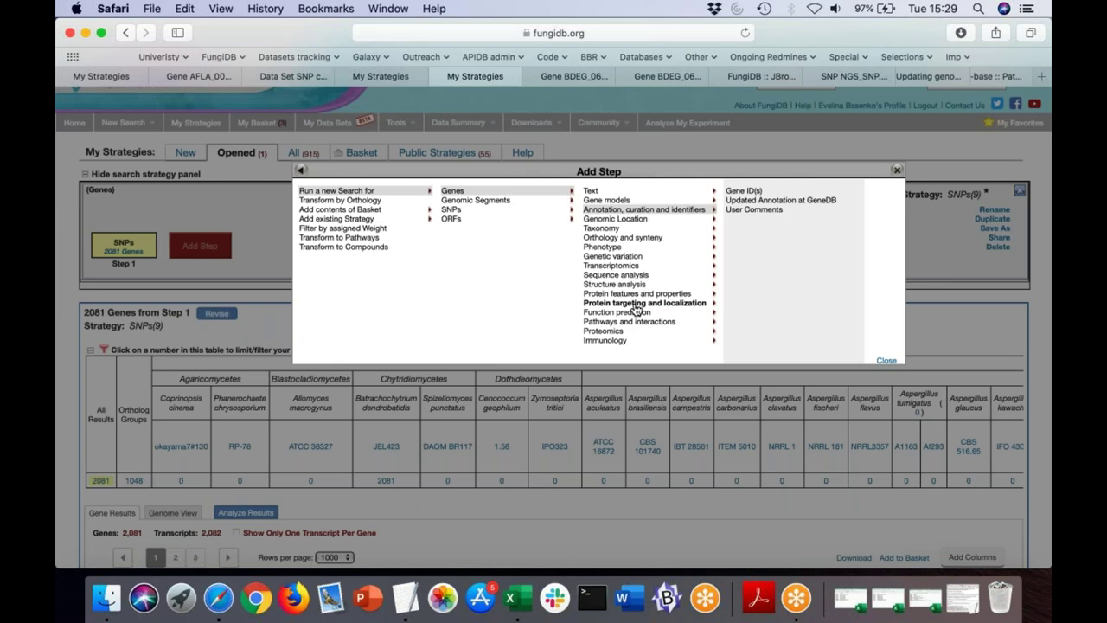
{"action": "mouse_move", "coordinate": [637, 308]}
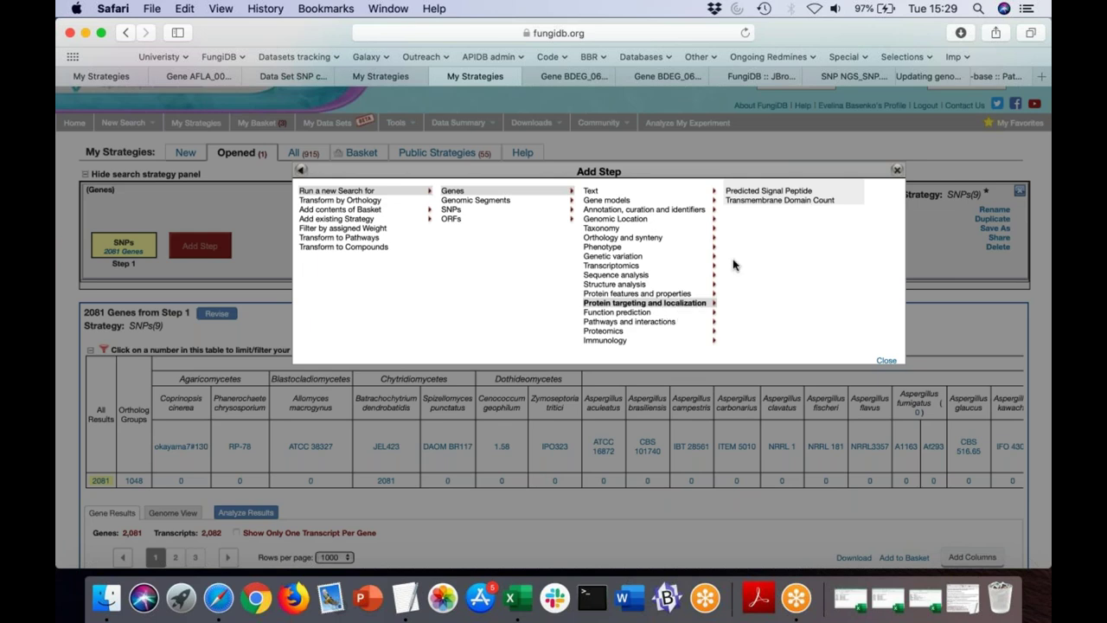
{"action": "left_click", "coordinate": [752, 192]}
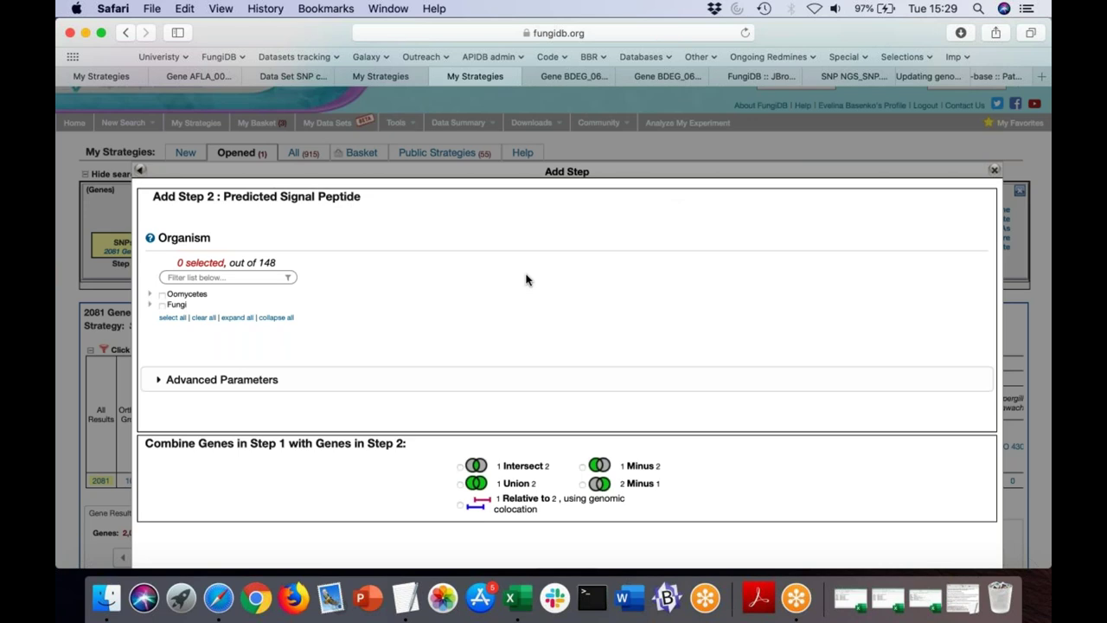
Set the organism to Batrachochytrium dendrobatidis JEL423, run the intersected step, then view other strategies
{"action": "scroll", "coordinate": [526, 279], "scroll_direction": "down", "scroll_amount": 4}
{"action": "left_click", "coordinate": [216, 193]}
{"action": "type", "text": "bat"}
{"action": "left_click", "coordinate": [210, 258]}
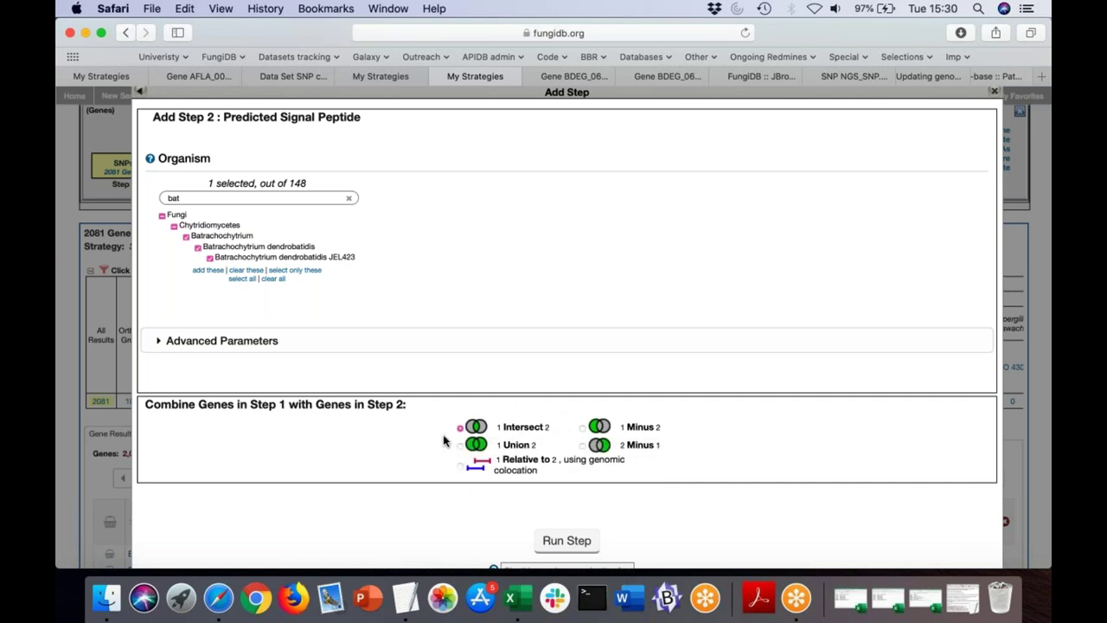
{"action": "left_click", "coordinate": [568, 543]}
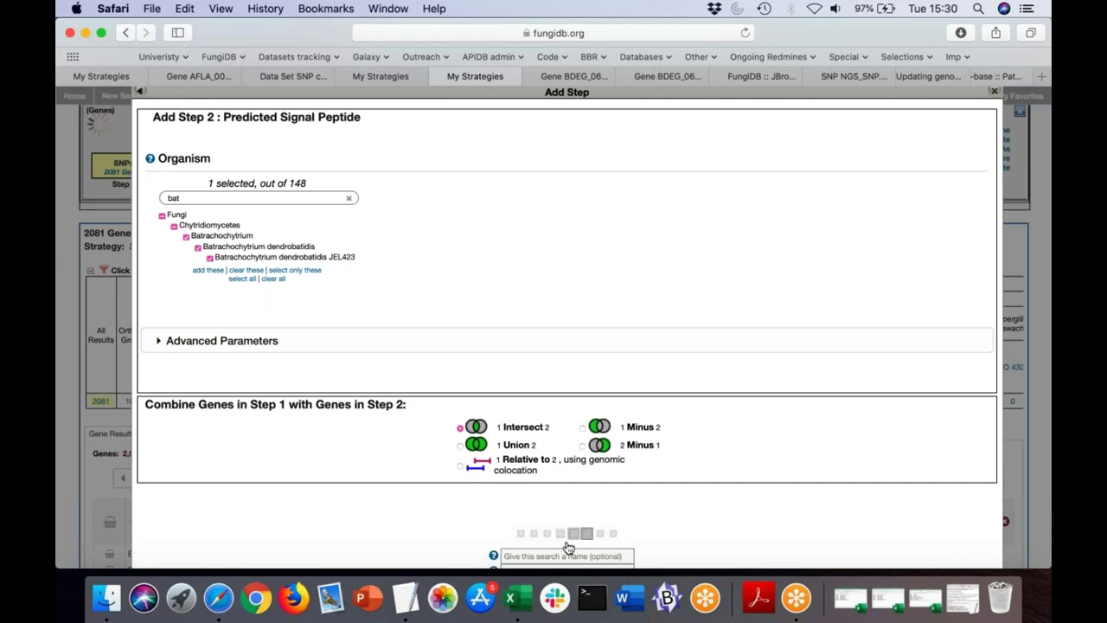
{"action": "left_click", "coordinate": [391, 76]}
{"action": "scroll", "coordinate": [369, 172], "scroll_direction": "up", "scroll_amount": 1}
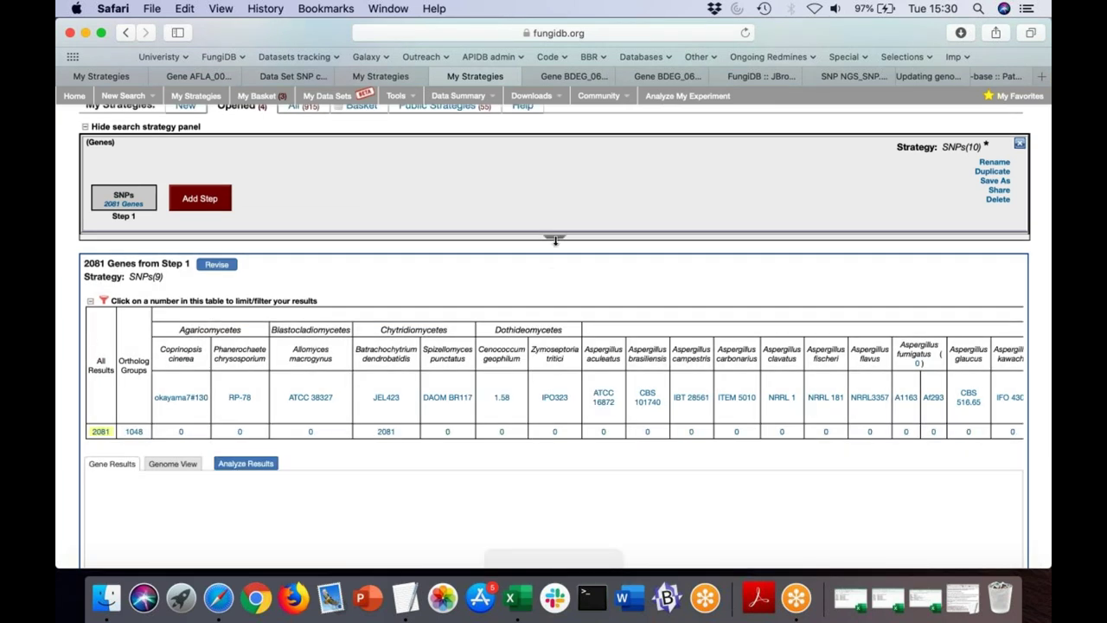
{"action": "mouse_move", "coordinate": [554, 239]}
{"action": "left_mouse_down"}
{"action": "mouse_move", "coordinate": [547, 454]}
{"action": "mouse_move", "coordinate": [547, 236]}
{"action": "left_mouse_up"}
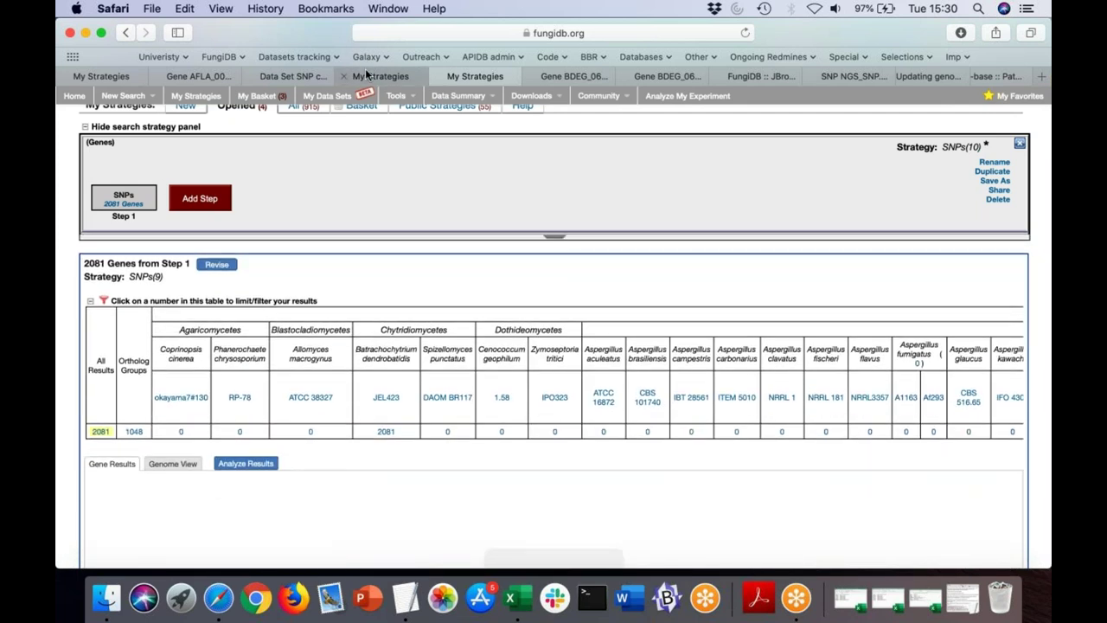
{"action": "left_click_drag", "start_coordinate": [366, 76], "coordinate": [421, 91]}
{"action": "scroll", "coordinate": [553, 346], "scroll_direction": "down", "scroll_amount": 5}
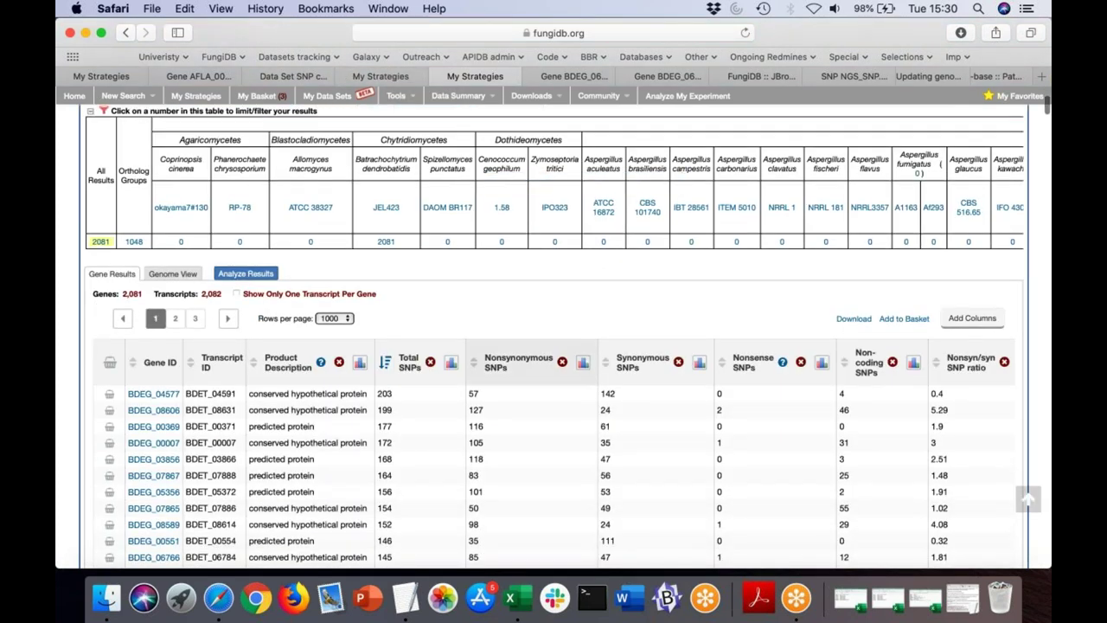
{"action": "scroll", "coordinate": [554, 346], "scroll_direction": "up", "scroll_amount": 2}
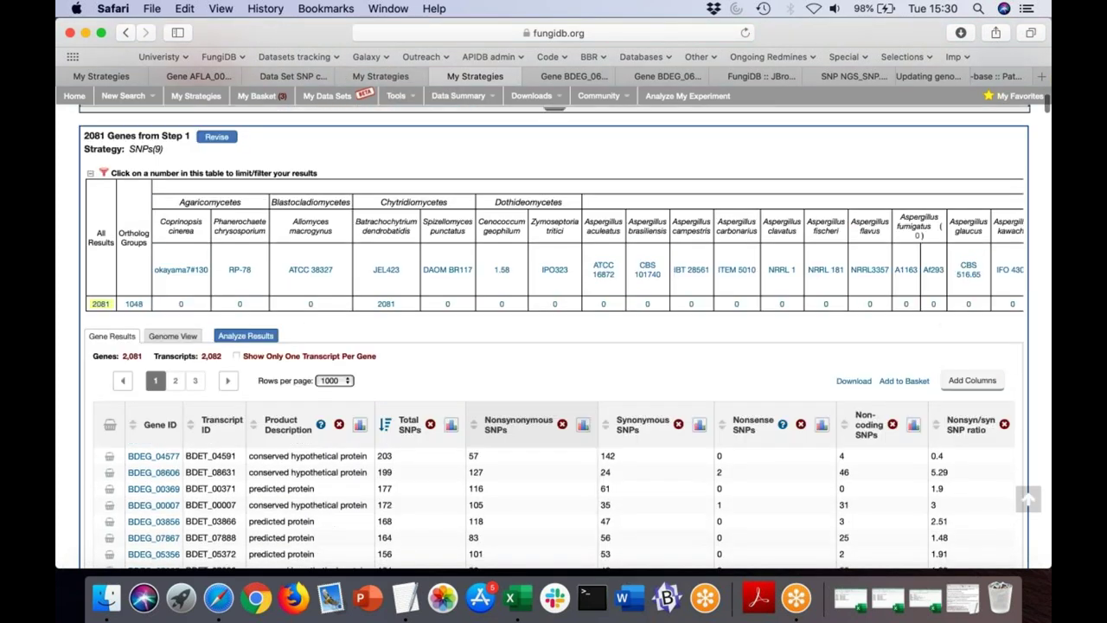
{"action": "left_click", "coordinate": [382, 77]}
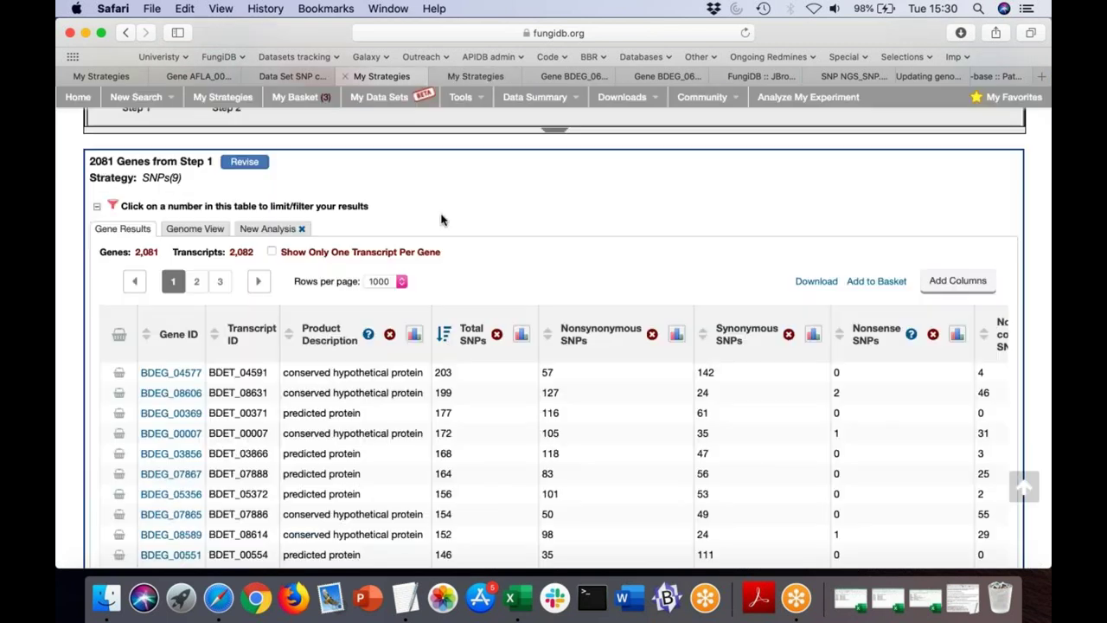
{"action": "scroll", "coordinate": [591, 410], "scroll_direction": "down", "scroll_amount": 2}
{"action": "scroll", "coordinate": [591, 411], "scroll_direction": "down", "scroll_amount": 1}
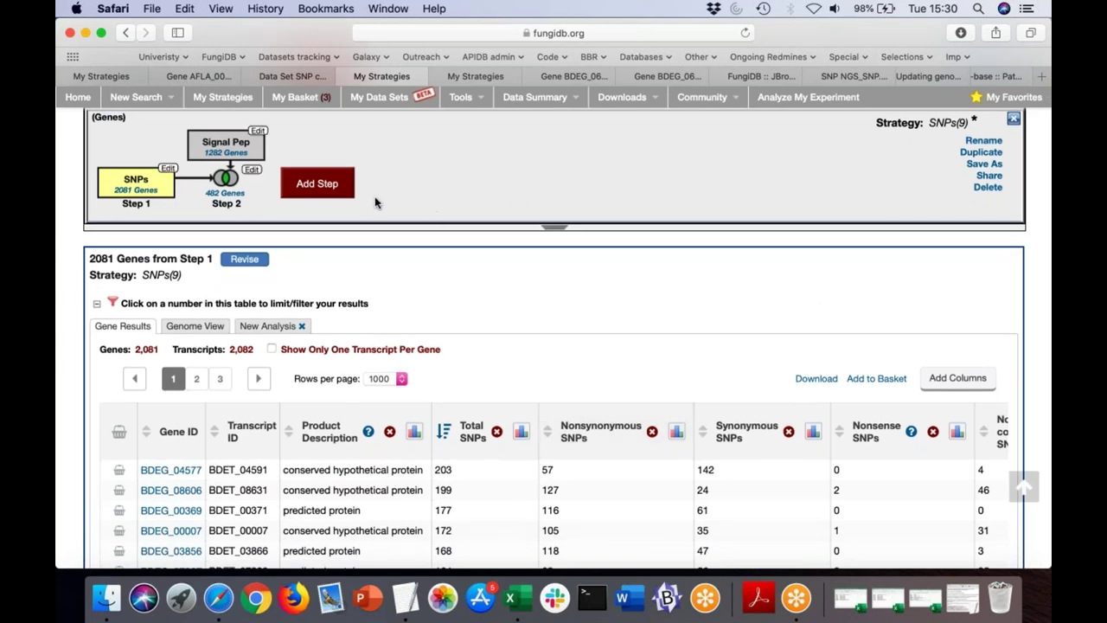
{"action": "mouse_move", "coordinate": [244, 143]}
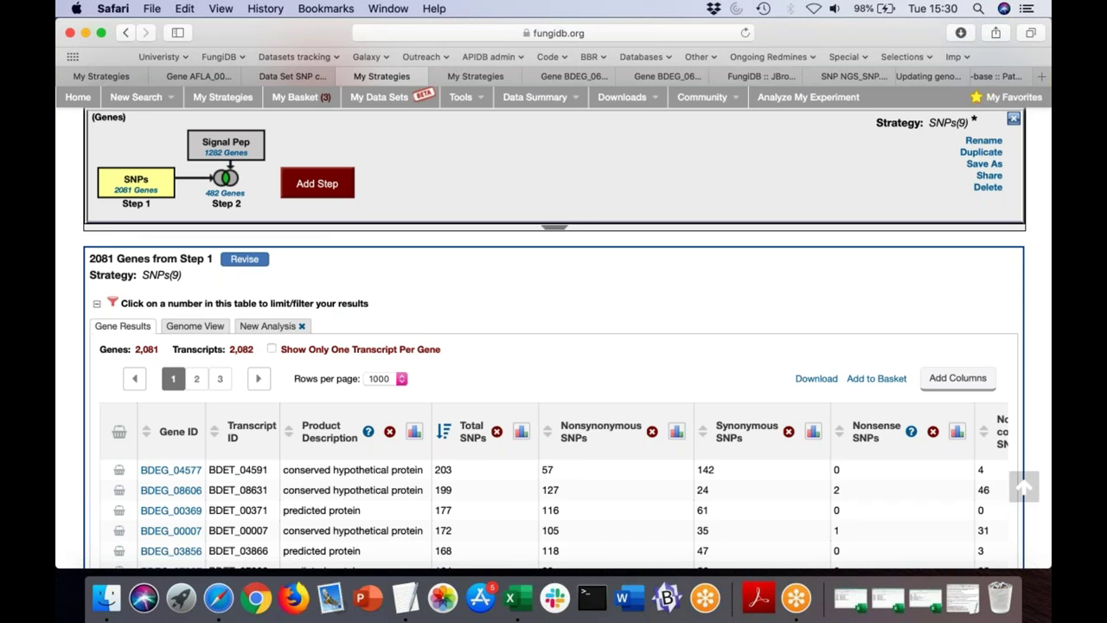
{"action": "mouse_move", "coordinate": [234, 199]}
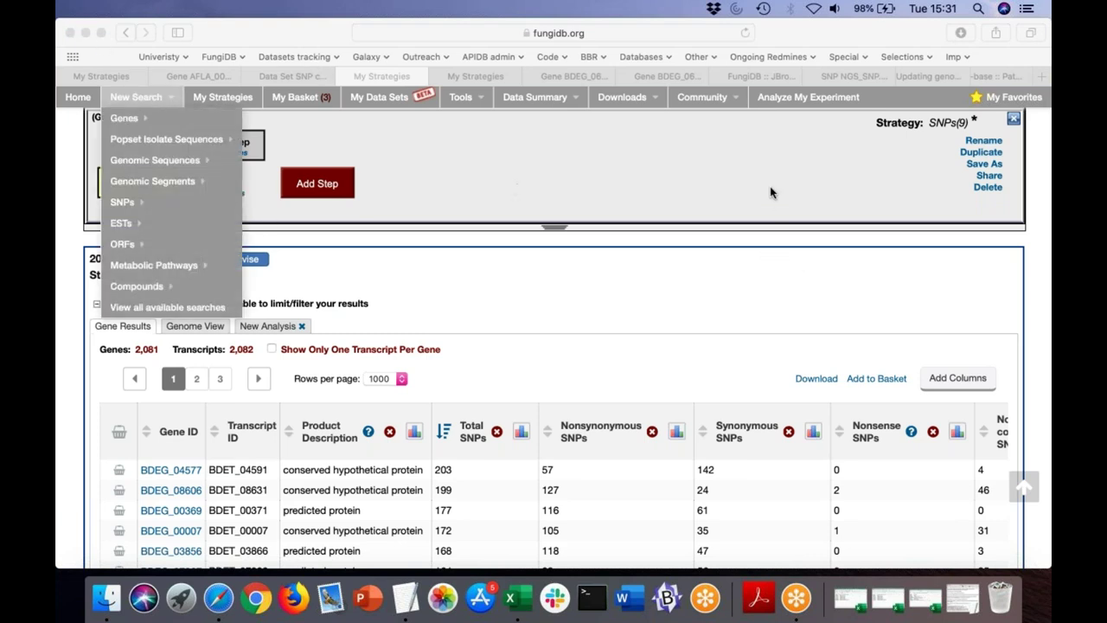
{"action": "left_click", "coordinate": [780, 55]}
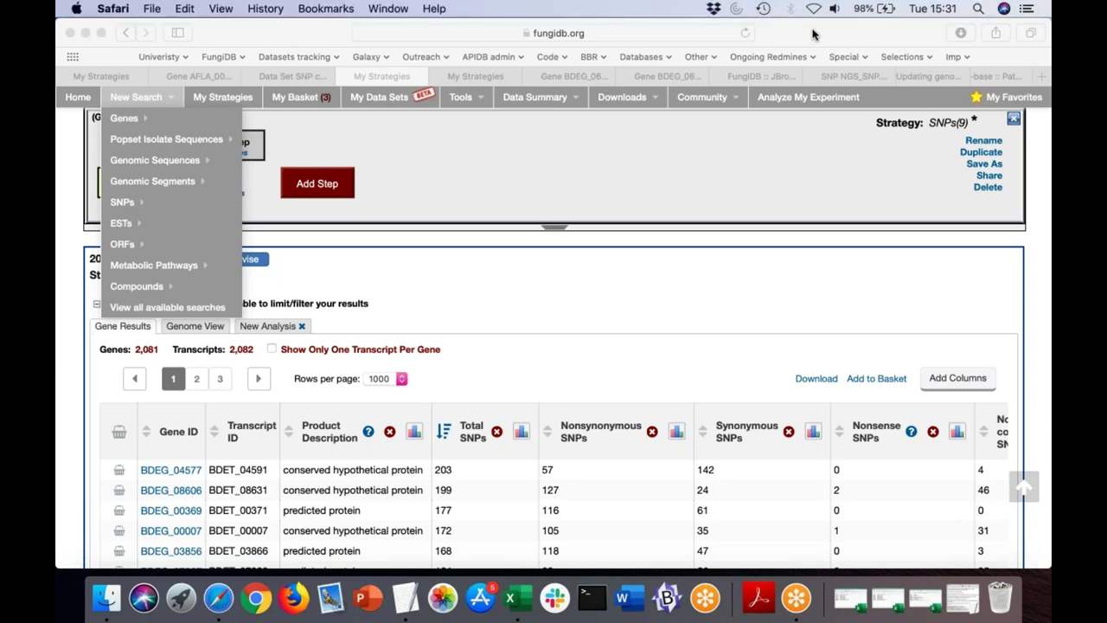
{"action": "left_click", "coordinate": [814, 33]}
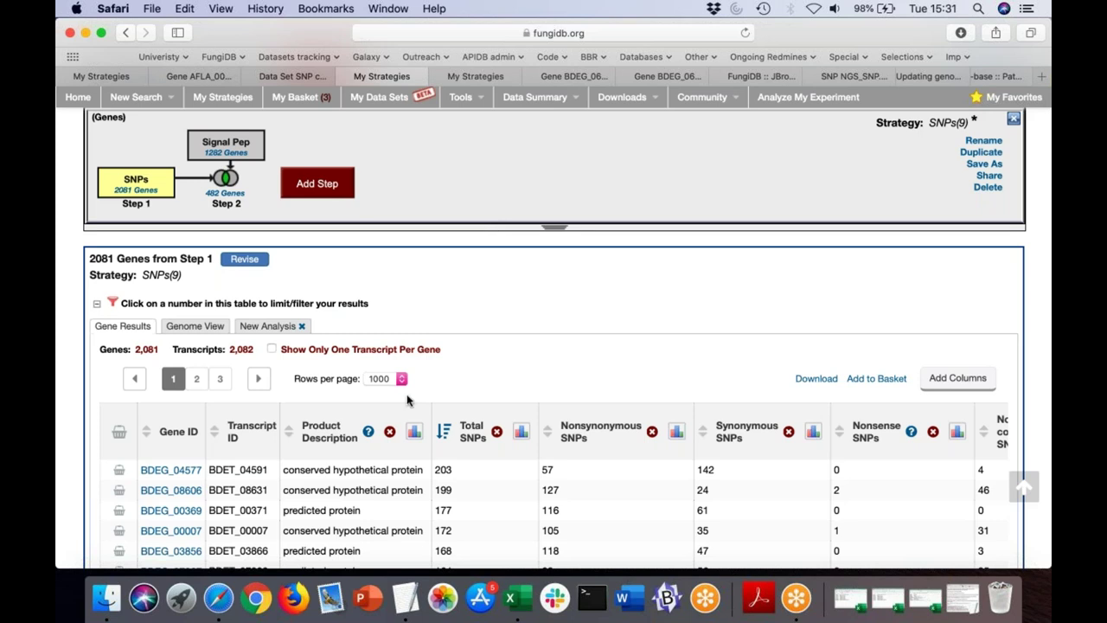
{"action": "scroll", "coordinate": [554, 346], "scroll_direction": "down", "scroll_amount": 1}
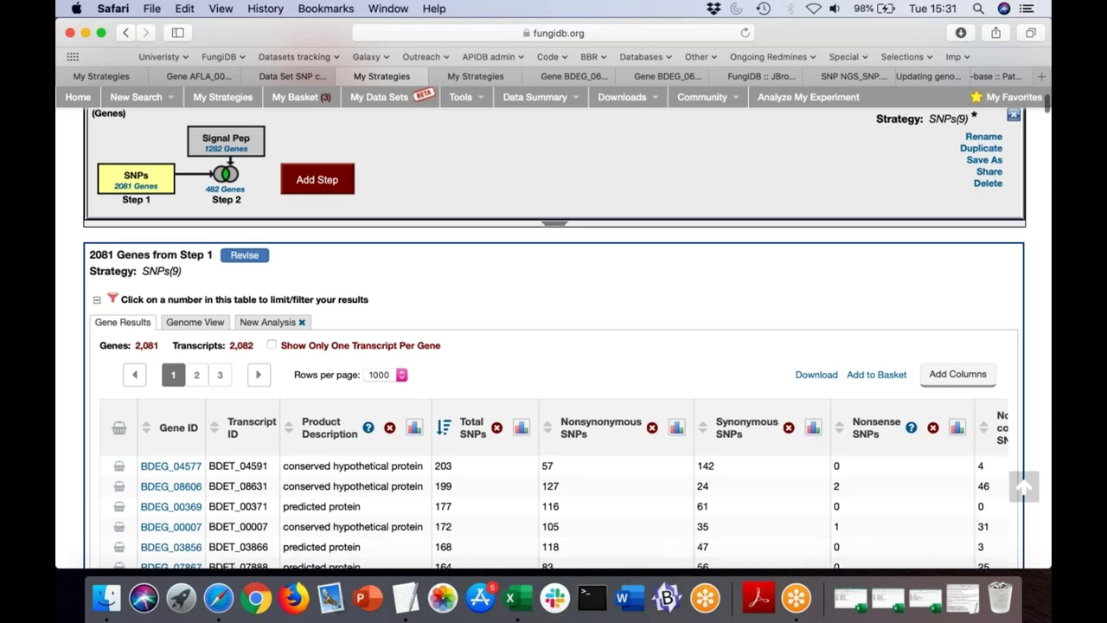
{"action": "scroll", "coordinate": [554, 346], "scroll_direction": "down", "scroll_amount": 5}
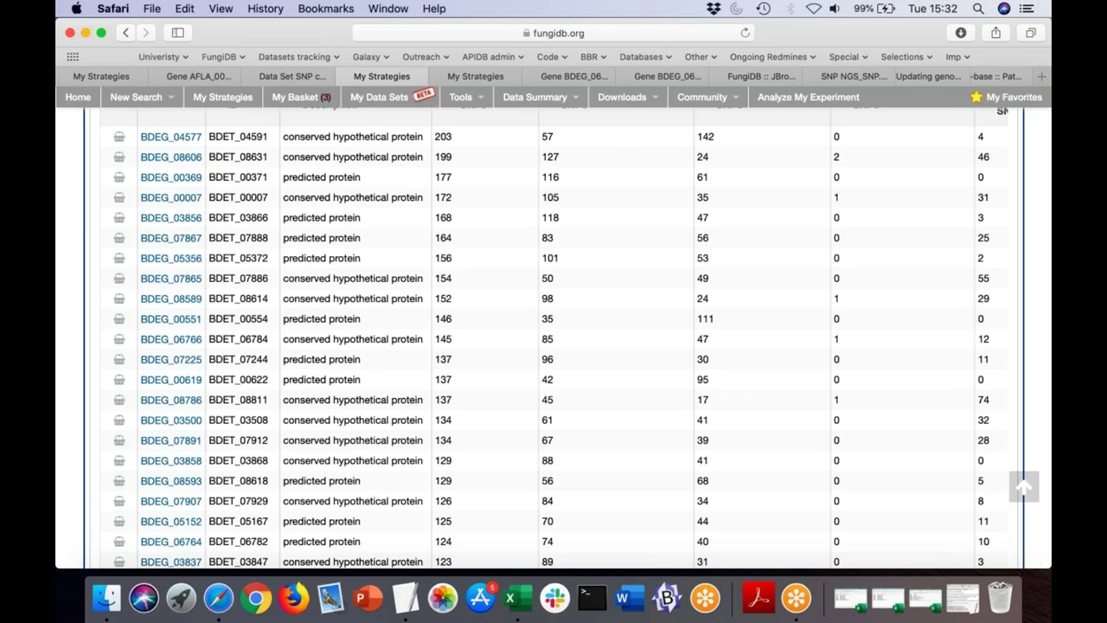
Close the AFLA gene tab and return to the SNPs(9) strategy results
{"action": "left_click", "coordinate": [159, 77]}
{"action": "left_click", "coordinate": [123, 77]}
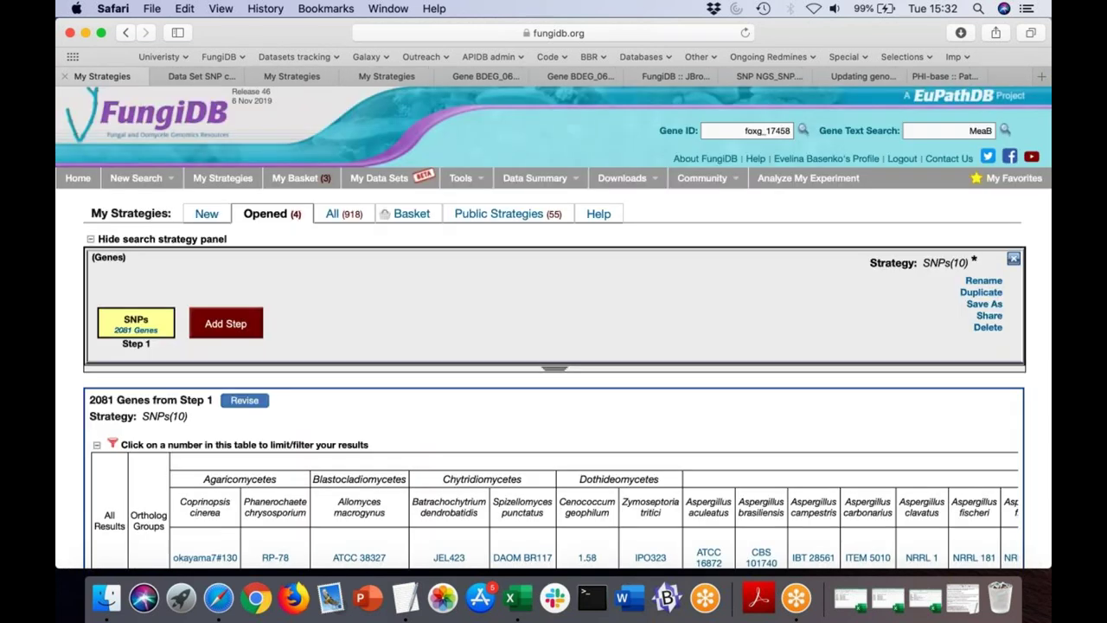
{"action": "left_click", "coordinate": [78, 177]}
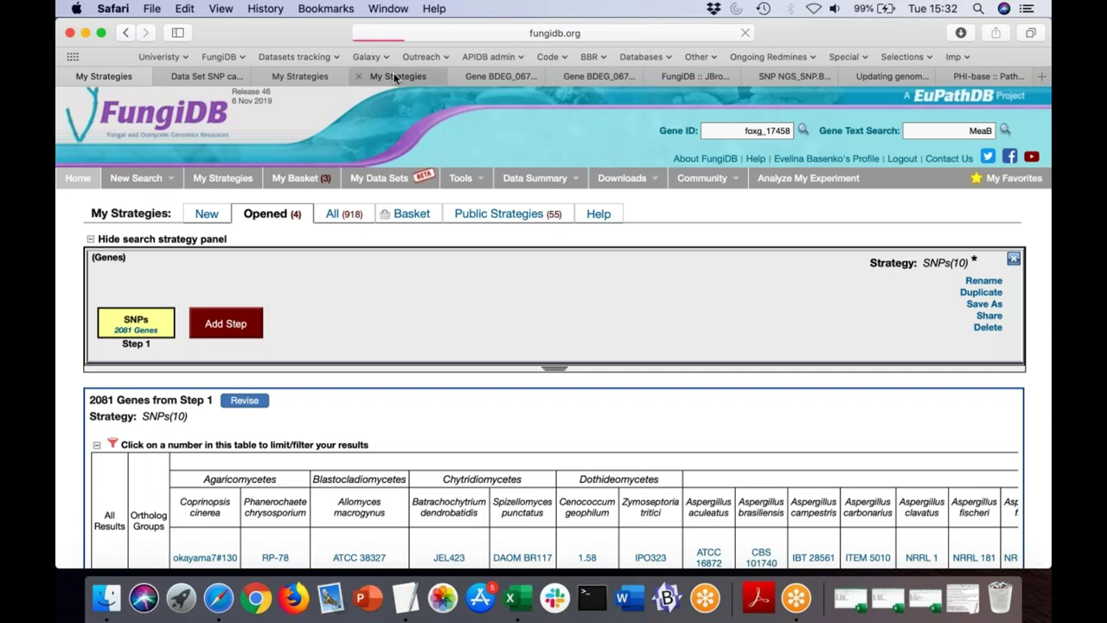
{"action": "left_click", "coordinate": [321, 76]}
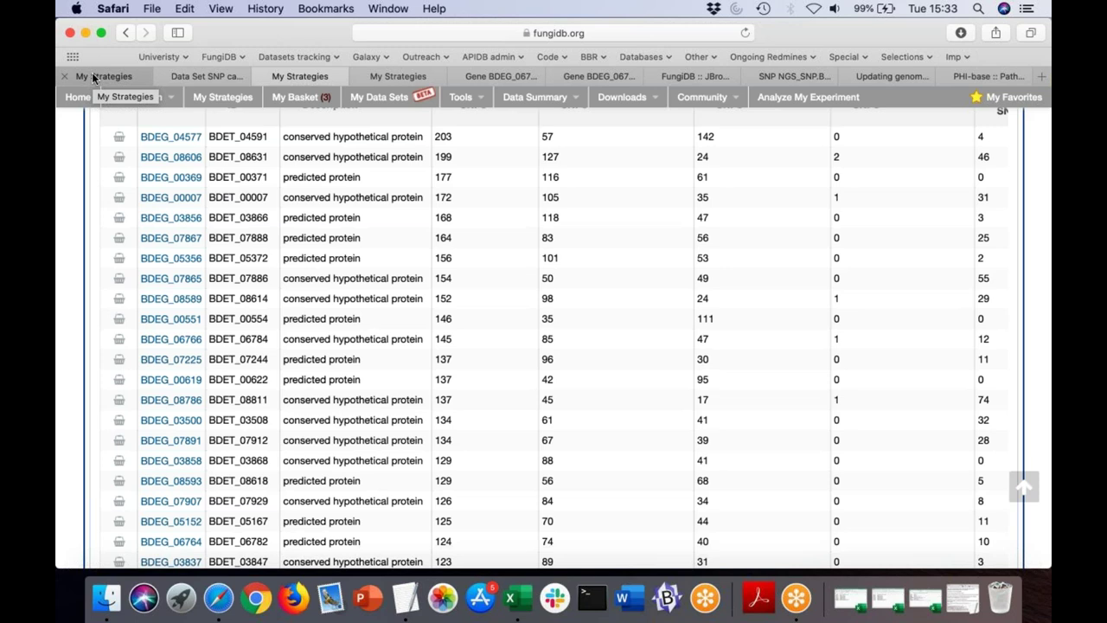
Sort the 2081 genes by Total SNPs, highest first, and scan the SNP count columns
{"action": "scroll", "coordinate": [448, 259], "scroll_direction": "up", "scroll_amount": 5}
{"action": "left_click", "coordinate": [446, 230]}
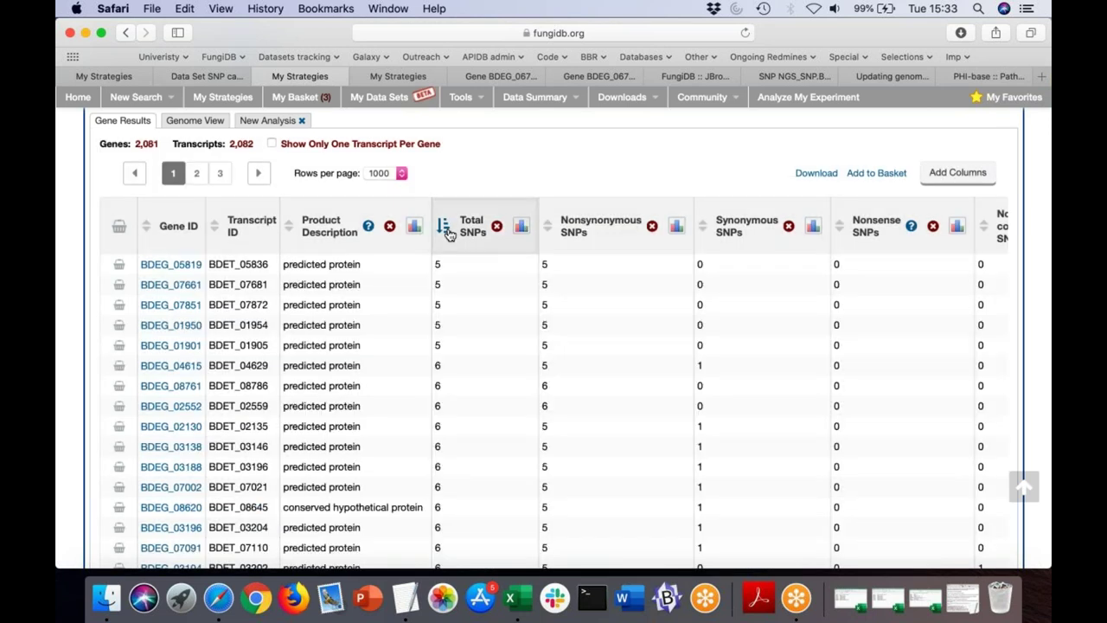
{"action": "left_click", "coordinate": [446, 229]}
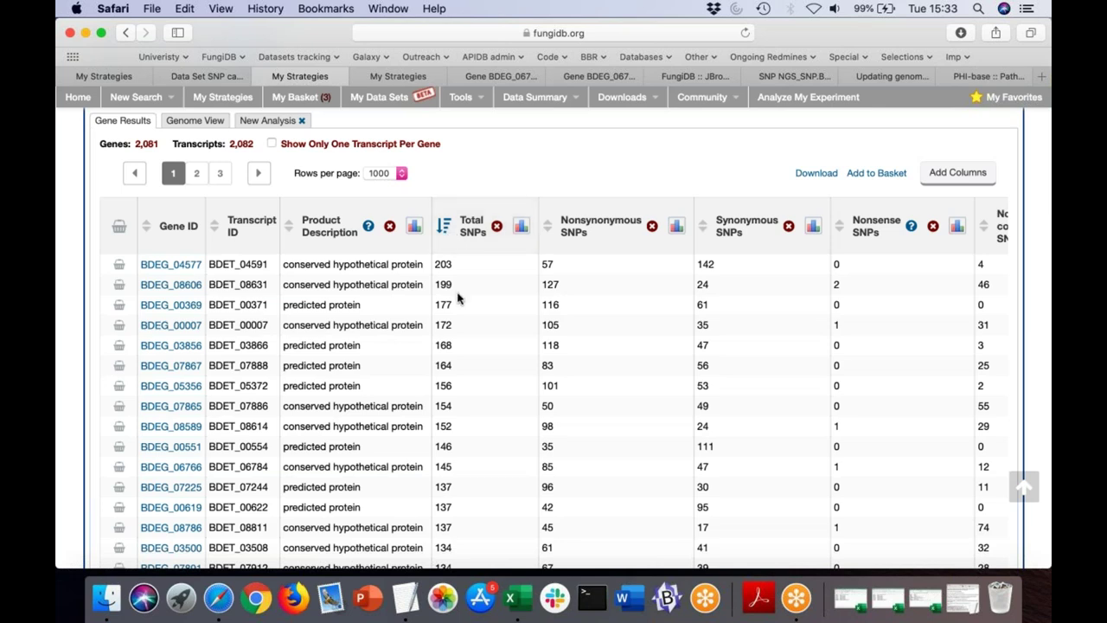
{"action": "scroll", "coordinate": [458, 299], "scroll_direction": "right", "scroll_amount": 3}
{"action": "scroll", "coordinate": [458, 298], "scroll_direction": "right", "scroll_amount": 2}
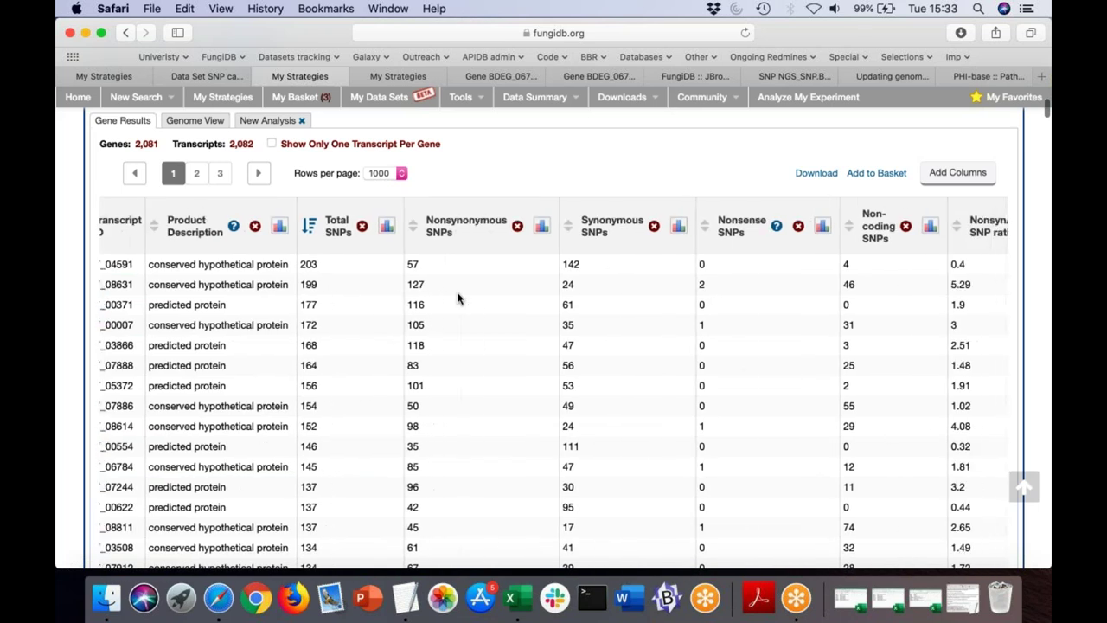
{"action": "scroll", "coordinate": [458, 298], "scroll_direction": "right", "scroll_amount": 1}
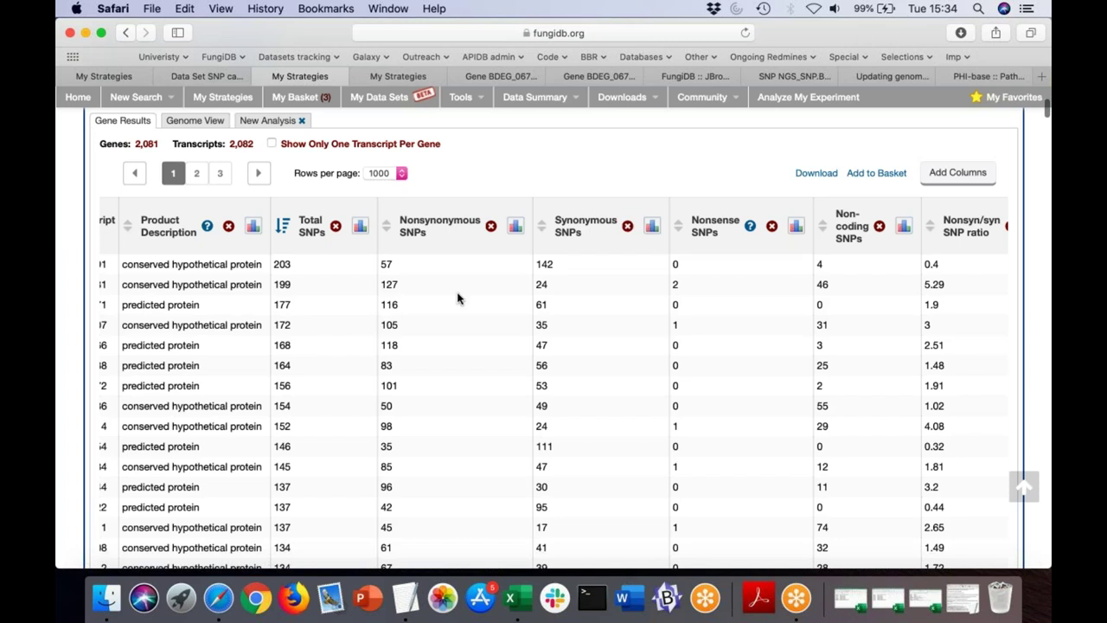
{"action": "scroll", "coordinate": [459, 298], "scroll_direction": "left", "scroll_amount": 2}
{"action": "scroll", "coordinate": [366, 173], "scroll_direction": "up", "scroll_amount": 5}
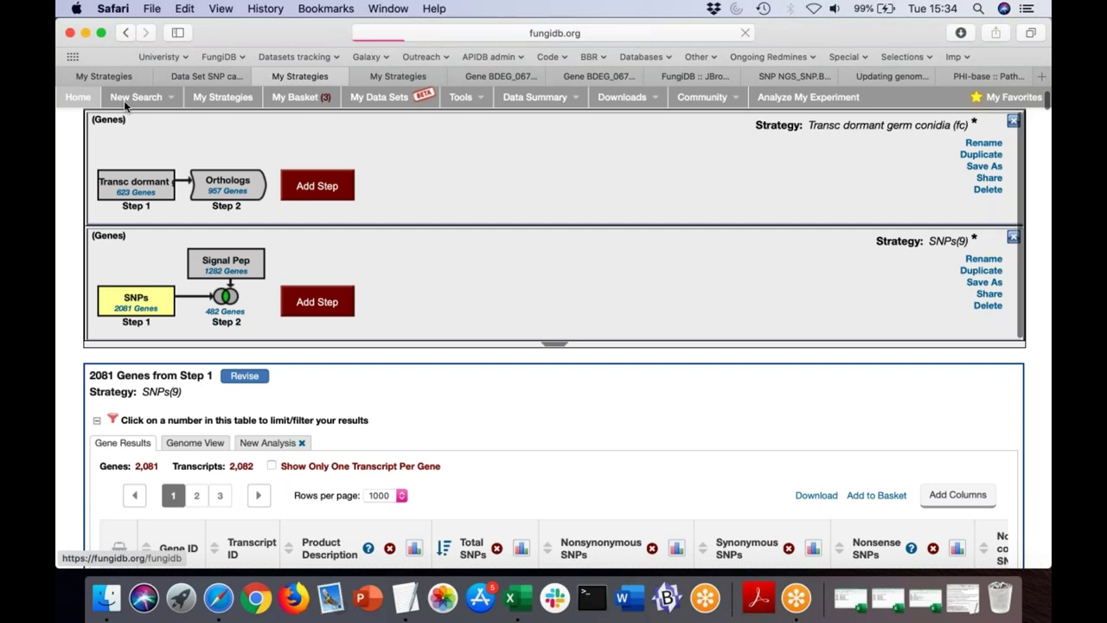
From the home page, expand SNPs under other data types and open Identify SNPs based on Gene IDs
{"action": "left_click", "coordinate": [78, 97]}
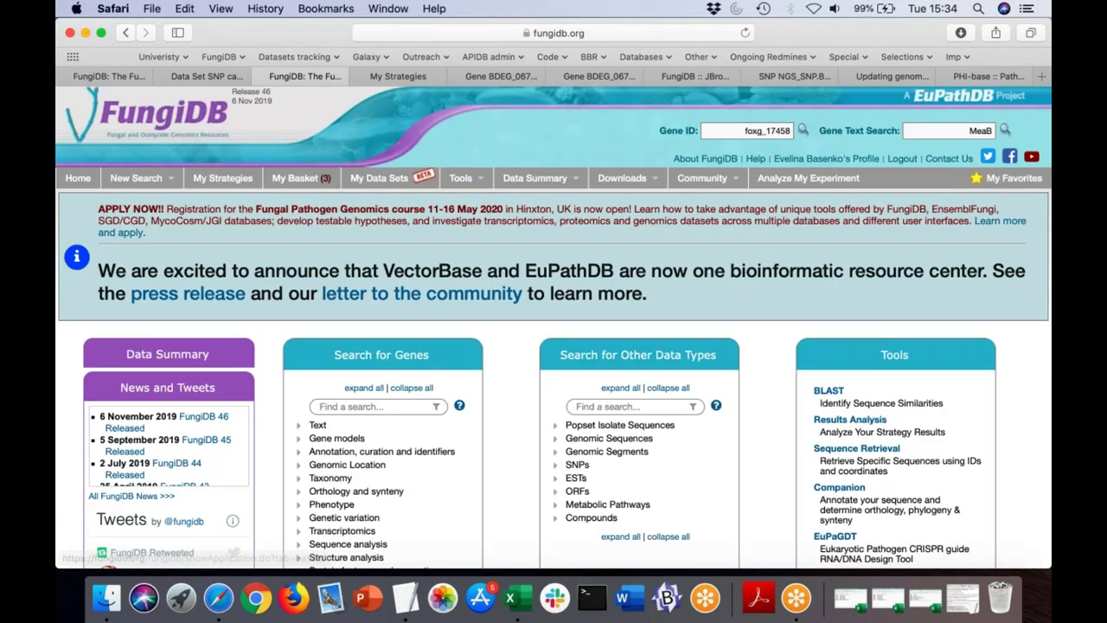
{"action": "scroll", "coordinate": [605, 390], "scroll_direction": "down", "scroll_amount": 2}
{"action": "left_click", "coordinate": [577, 373]}
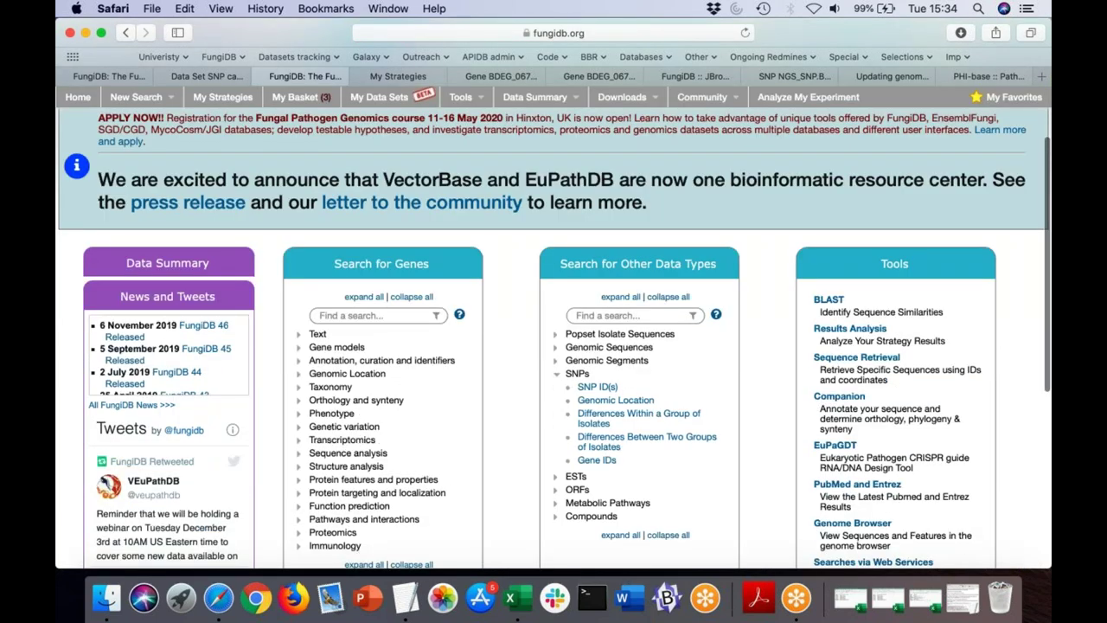
{"action": "left_click", "coordinate": [608, 389]}
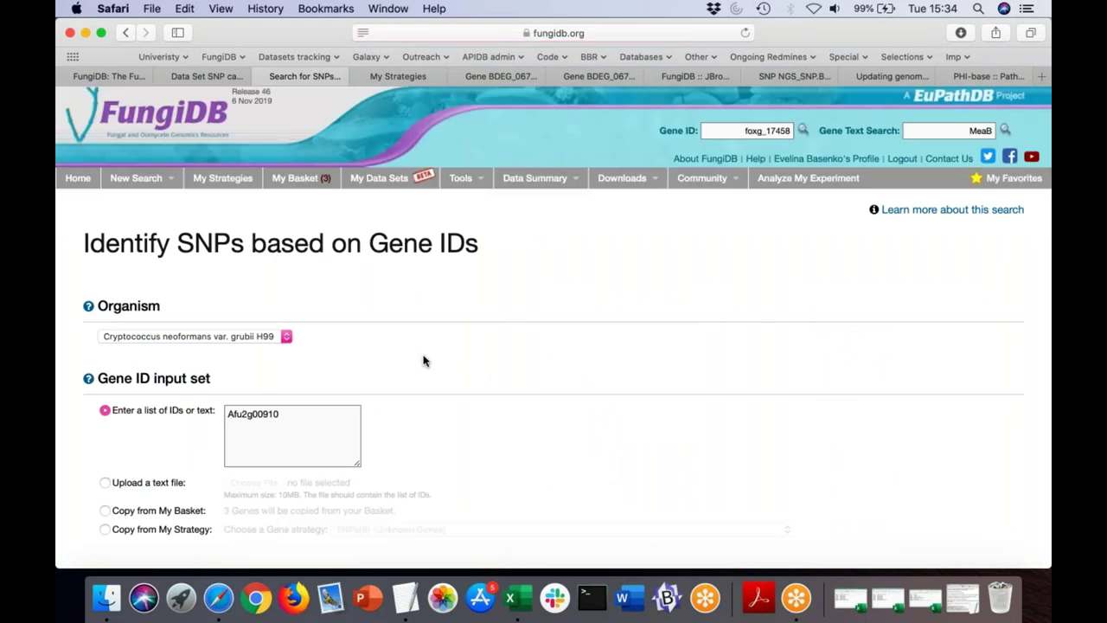
Run the SNP search for gene Afu2g00910 in Aspergillus fumigatus Af293, then switch back to the home tab
{"action": "scroll", "coordinate": [423, 360], "scroll_direction": "down", "scroll_amount": 2}
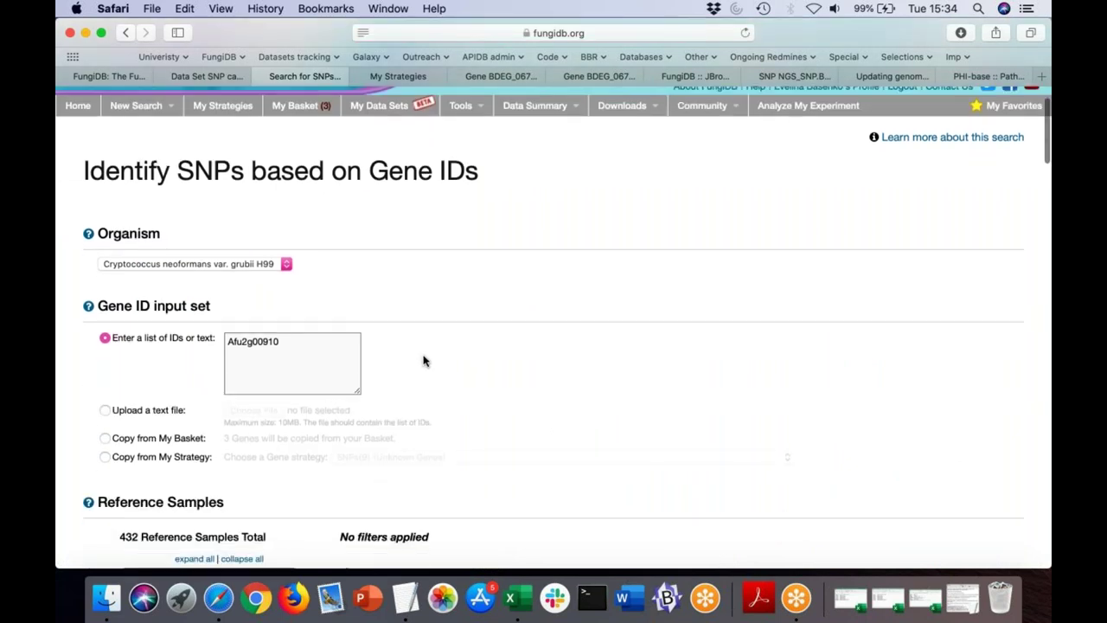
{"action": "left_click", "coordinate": [250, 265]}
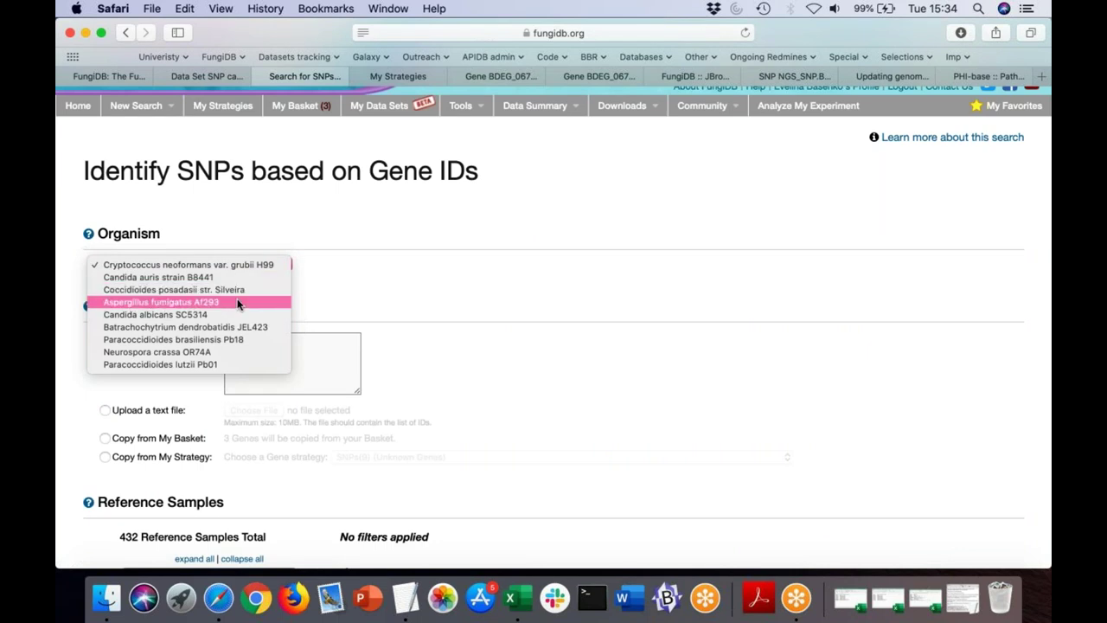
{"action": "left_click", "coordinate": [238, 303]}
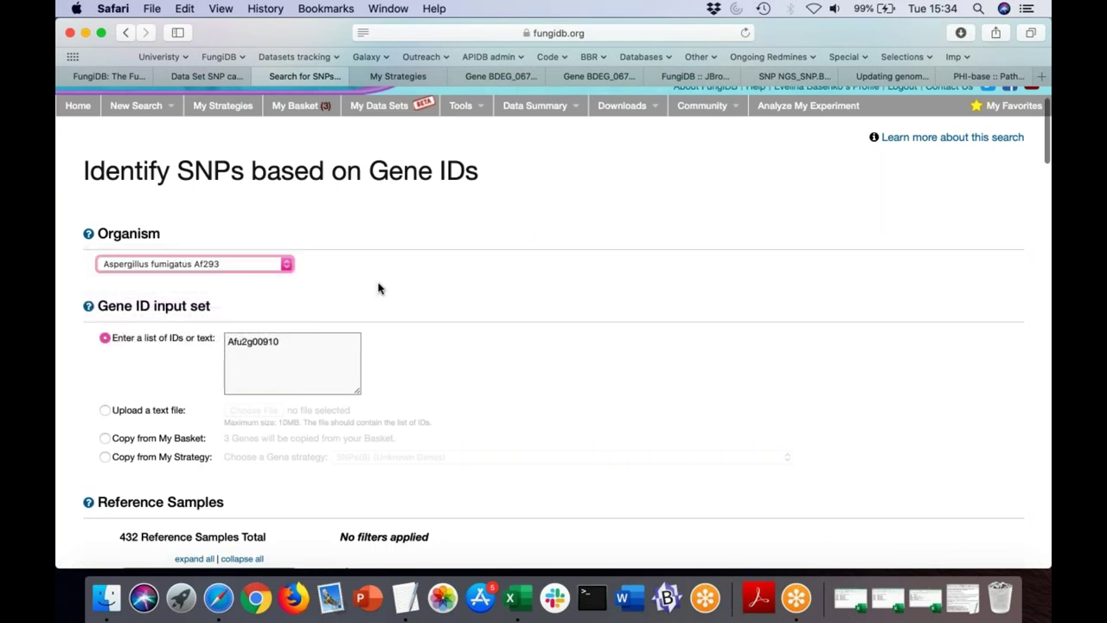
{"action": "scroll", "coordinate": [379, 288], "scroll_direction": "down", "scroll_amount": 2}
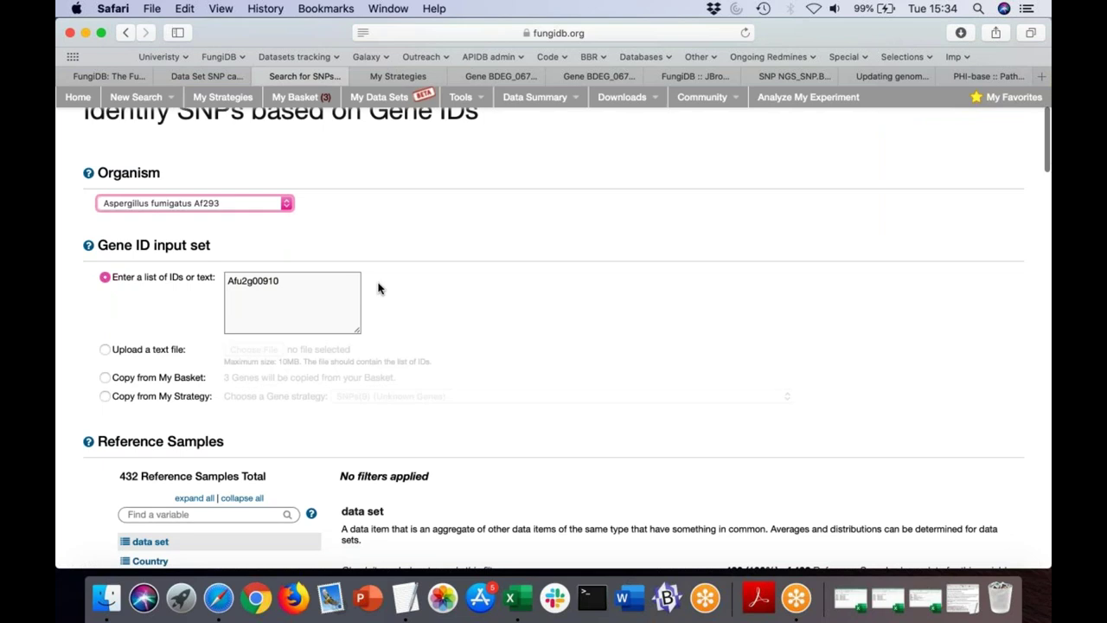
{"action": "scroll", "coordinate": [379, 288], "scroll_direction": "down", "scroll_amount": 1}
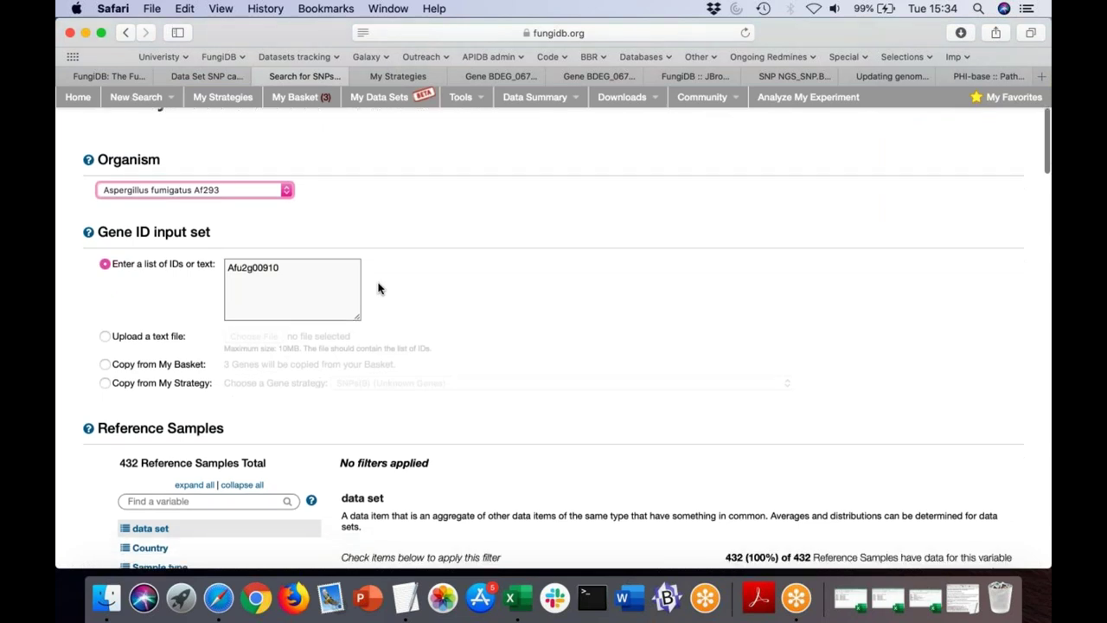
{"action": "scroll", "coordinate": [379, 288], "scroll_direction": "down", "scroll_amount": 5}
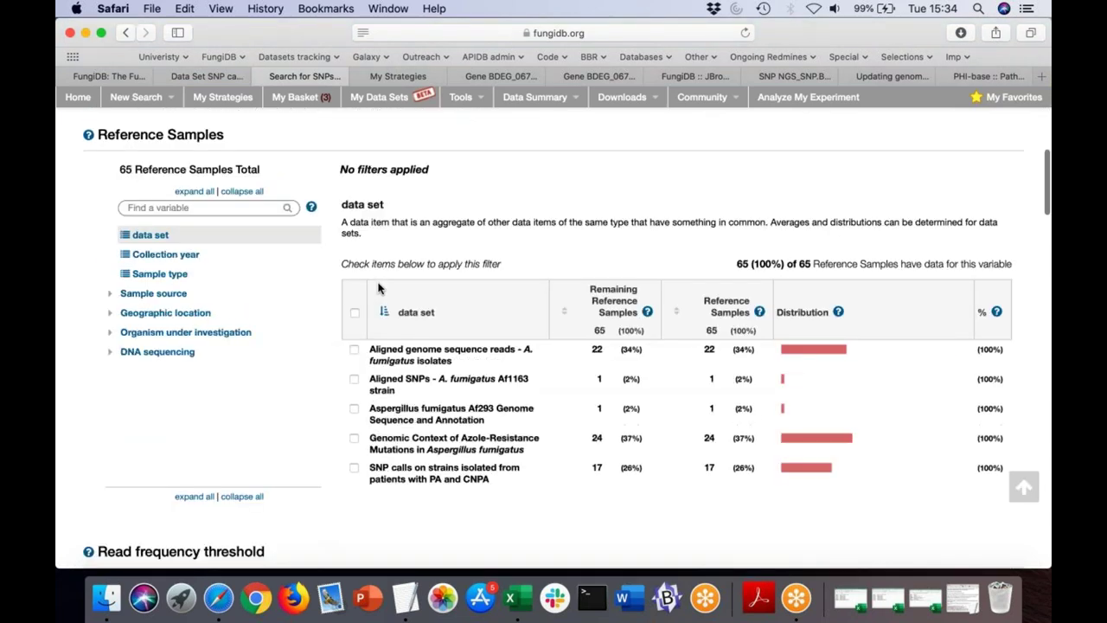
{"action": "scroll", "coordinate": [379, 288], "scroll_direction": "up", "scroll_amount": 5}
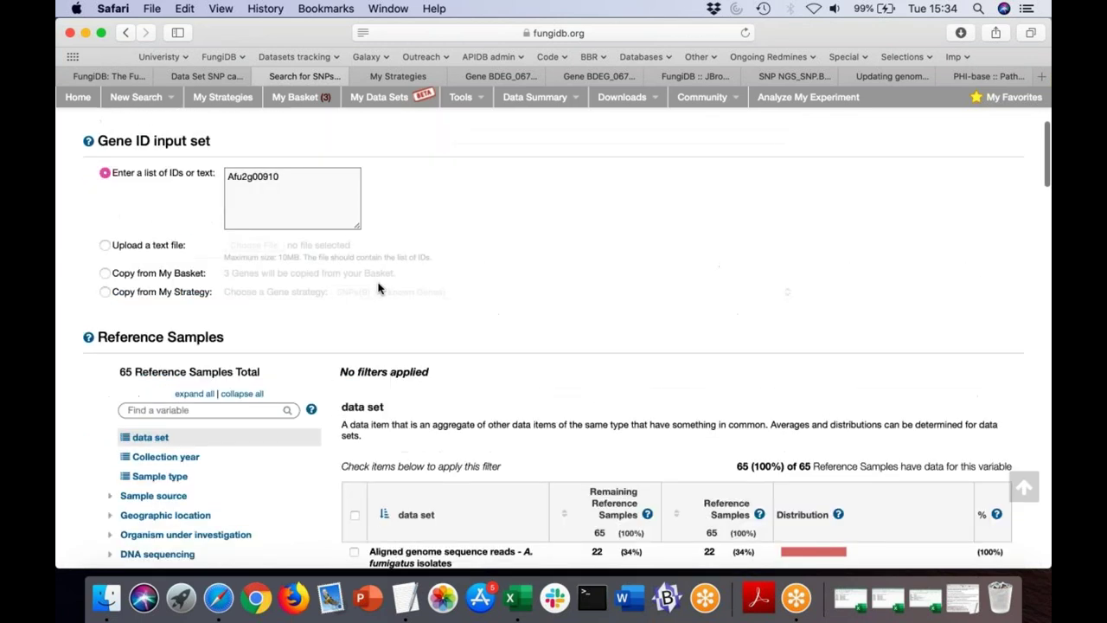
{"action": "scroll", "coordinate": [378, 288], "scroll_direction": "down", "scroll_amount": 3}
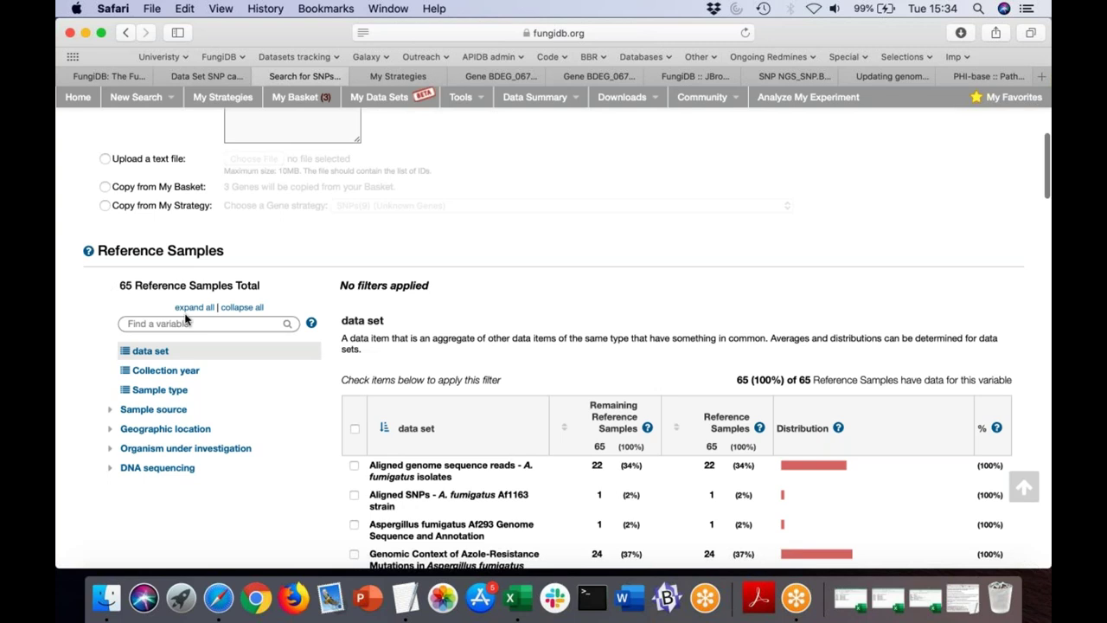
{"action": "scroll", "coordinate": [302, 338], "scroll_direction": "down", "scroll_amount": 8}
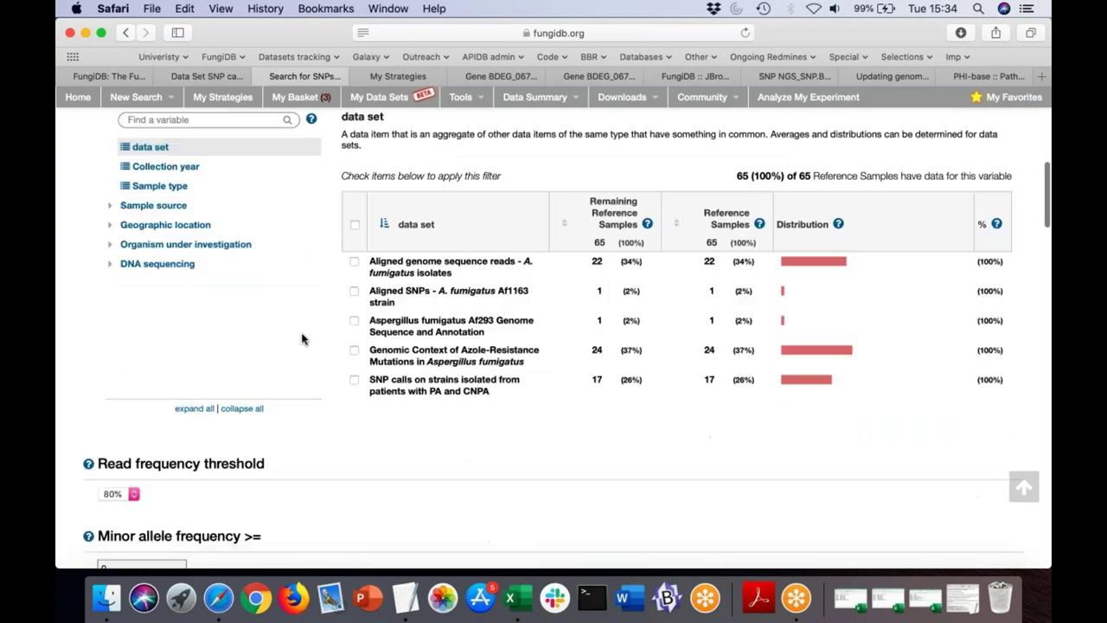
{"action": "left_click", "coordinate": [552, 491]}
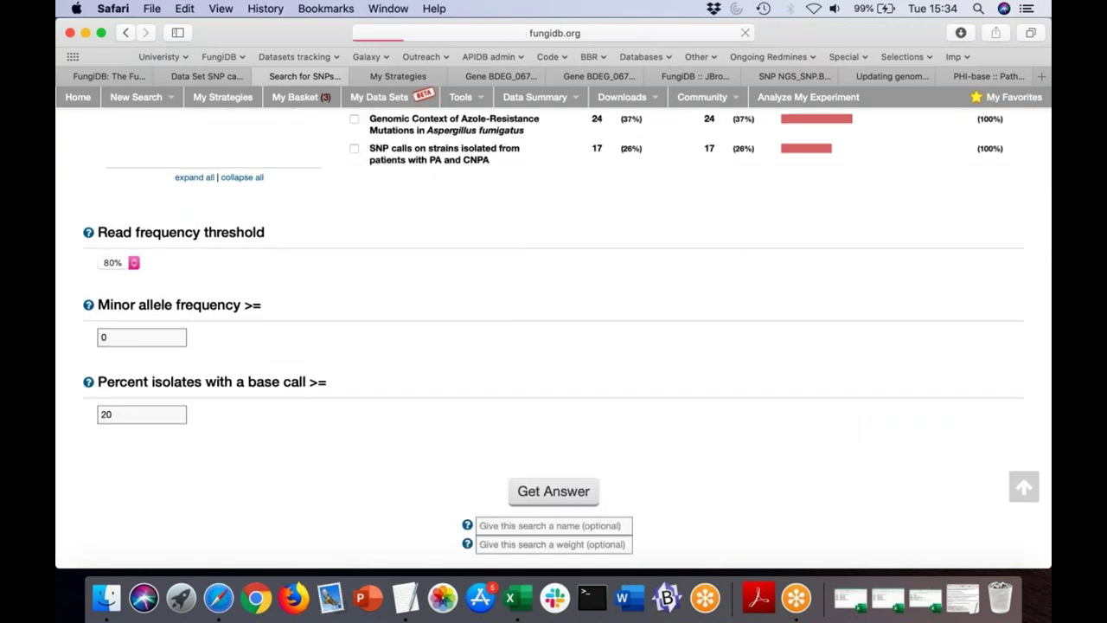
{"action": "left_click", "coordinate": [90, 74]}
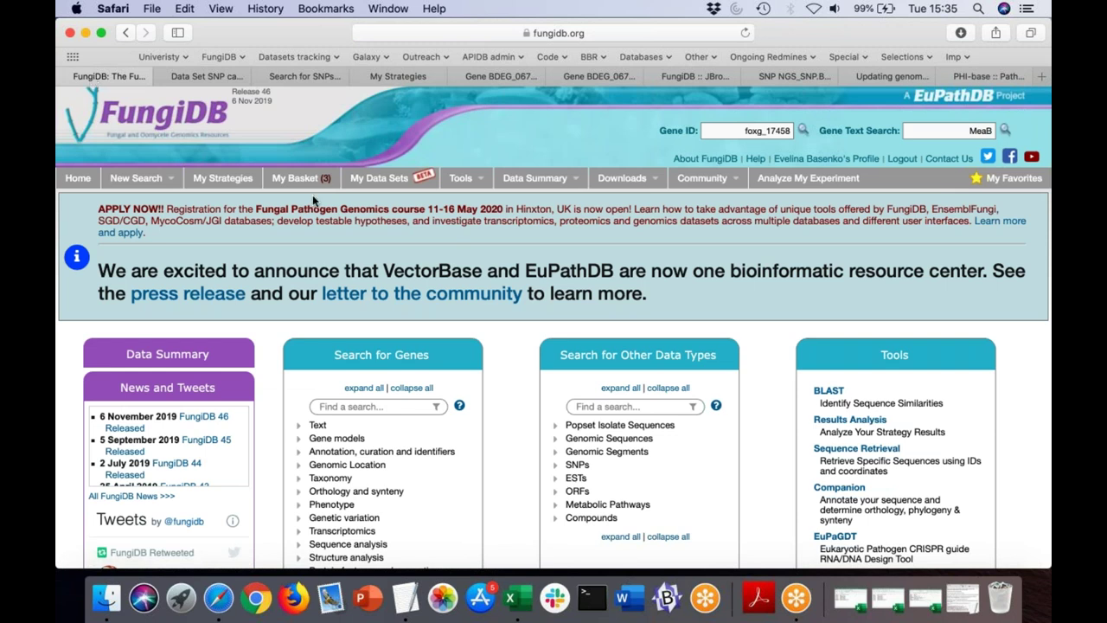
Expand Phenotype under gene searches, open Phenotype Evidence, and scroll to the PHI-base curated phenotypes table
{"action": "scroll", "coordinate": [271, 453], "scroll_direction": "down", "scroll_amount": 3}
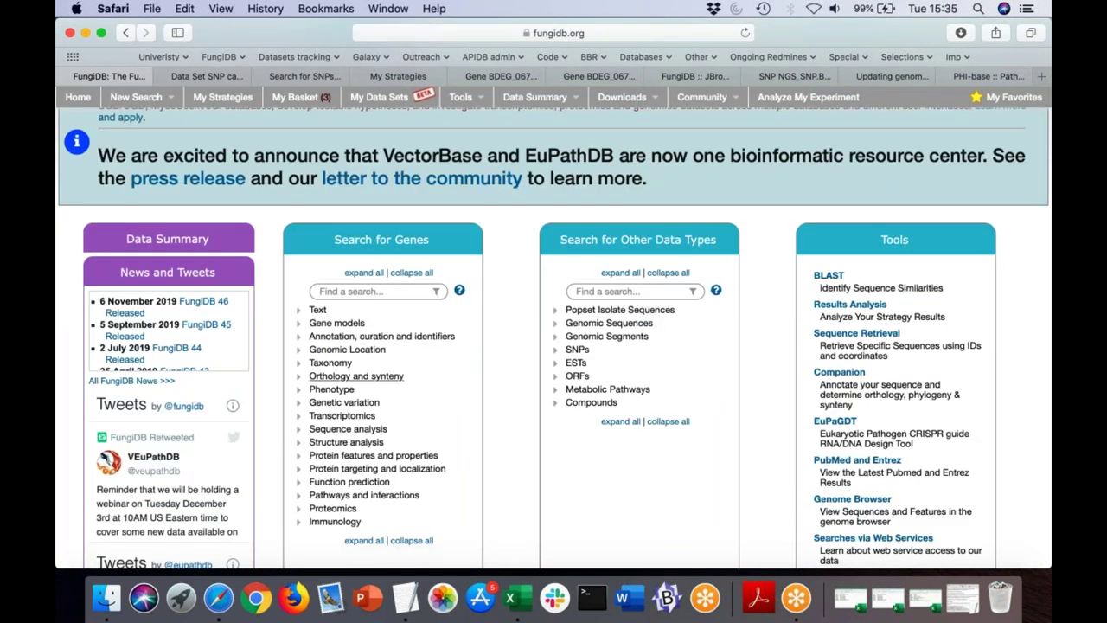
{"action": "left_click", "coordinate": [333, 391]}
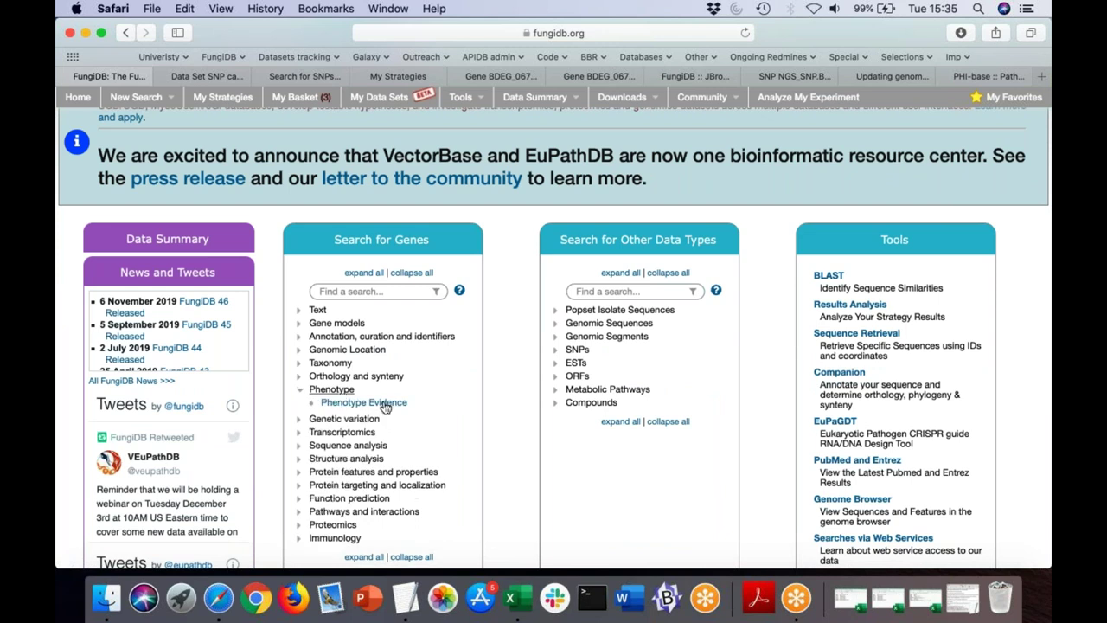
{"action": "left_click", "coordinate": [363, 403]}
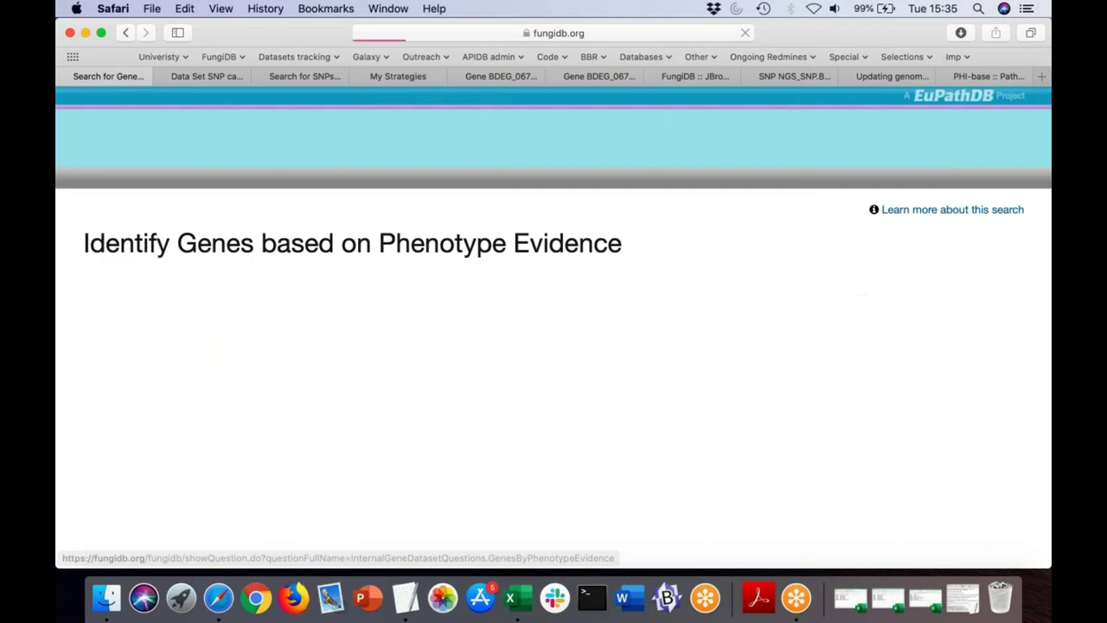
{"action": "scroll", "coordinate": [402, 289], "scroll_direction": "down", "scroll_amount": 3}
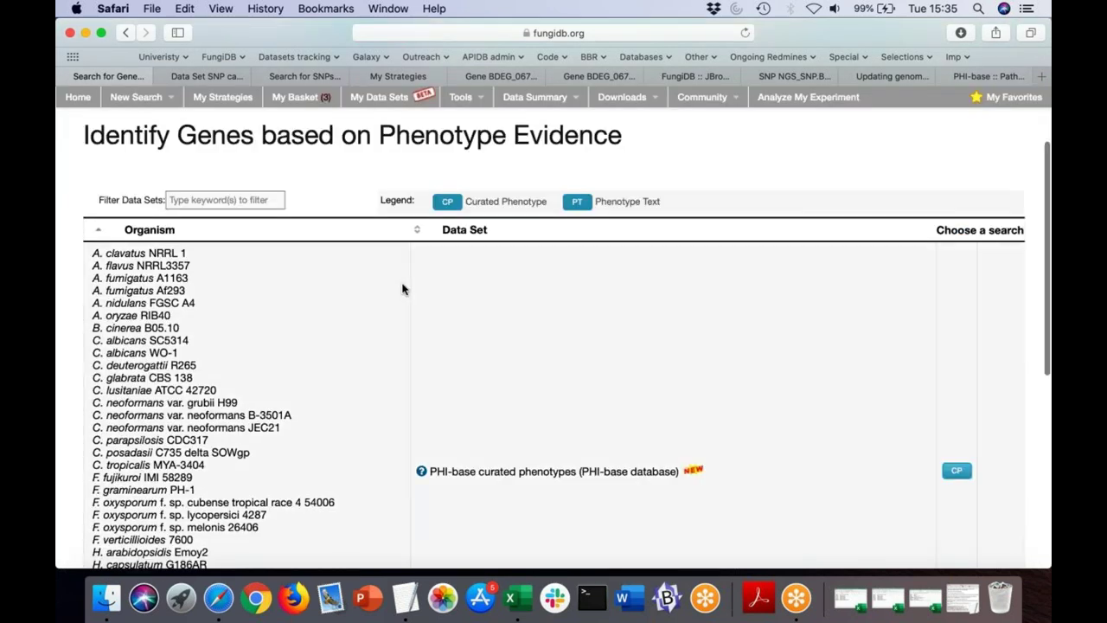
{"action": "scroll", "coordinate": [402, 288], "scroll_direction": "down", "scroll_amount": 1}
{"action": "scroll", "coordinate": [402, 288], "scroll_direction": "down", "scroll_amount": 1}
{"action": "scroll", "coordinate": [403, 288], "scroll_direction": "up", "scroll_amount": 1}
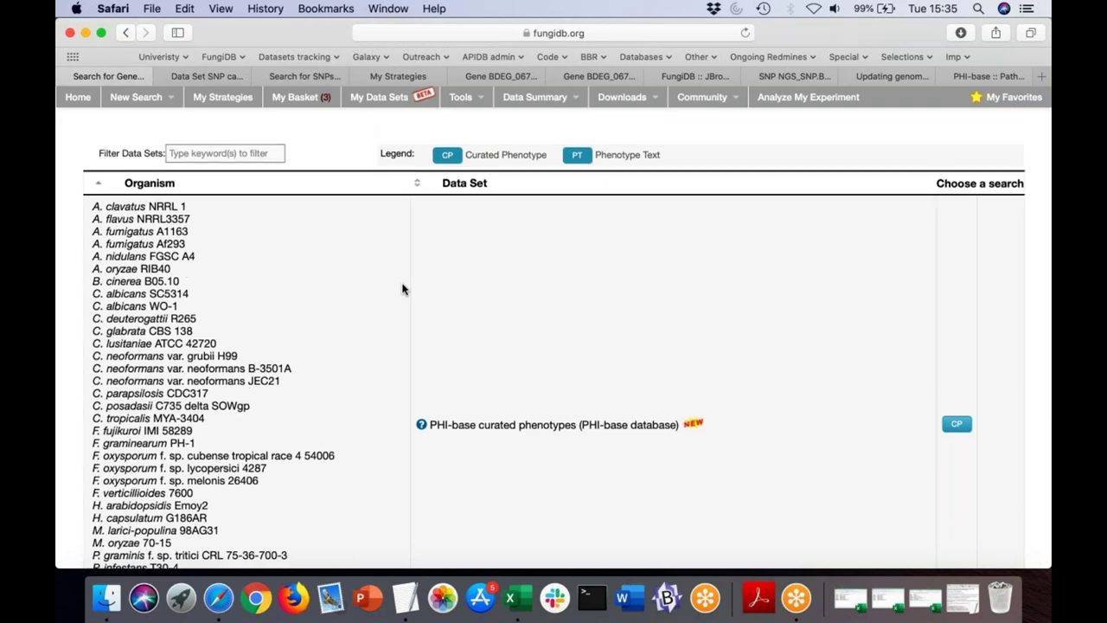
{"action": "left_click", "coordinate": [995, 77]}
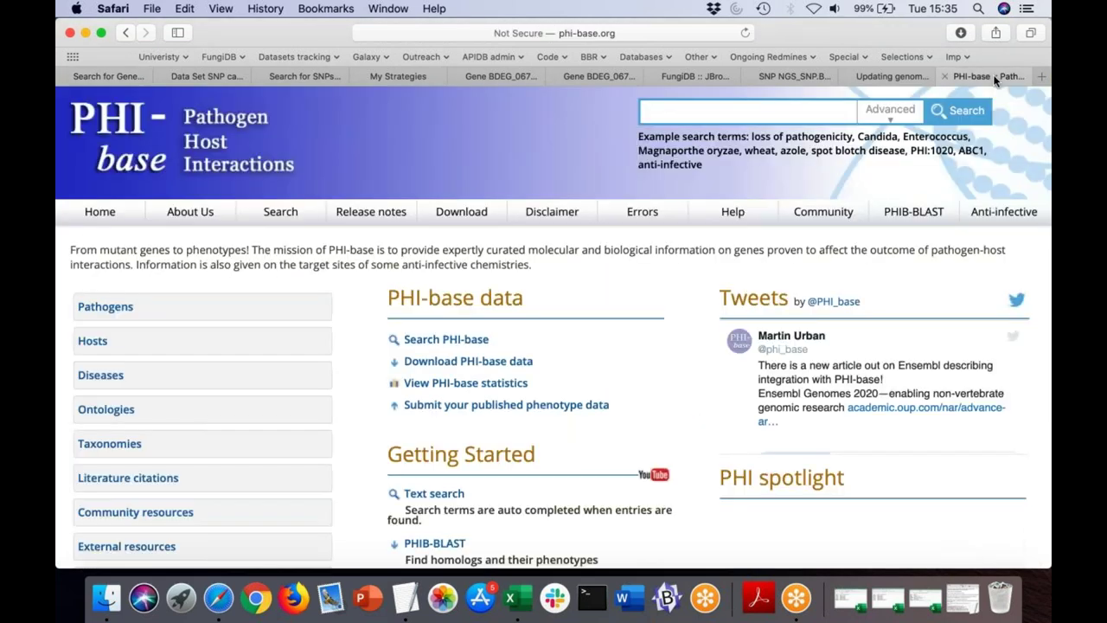
{"action": "scroll", "coordinate": [355, 128], "scroll_direction": "down", "scroll_amount": 1}
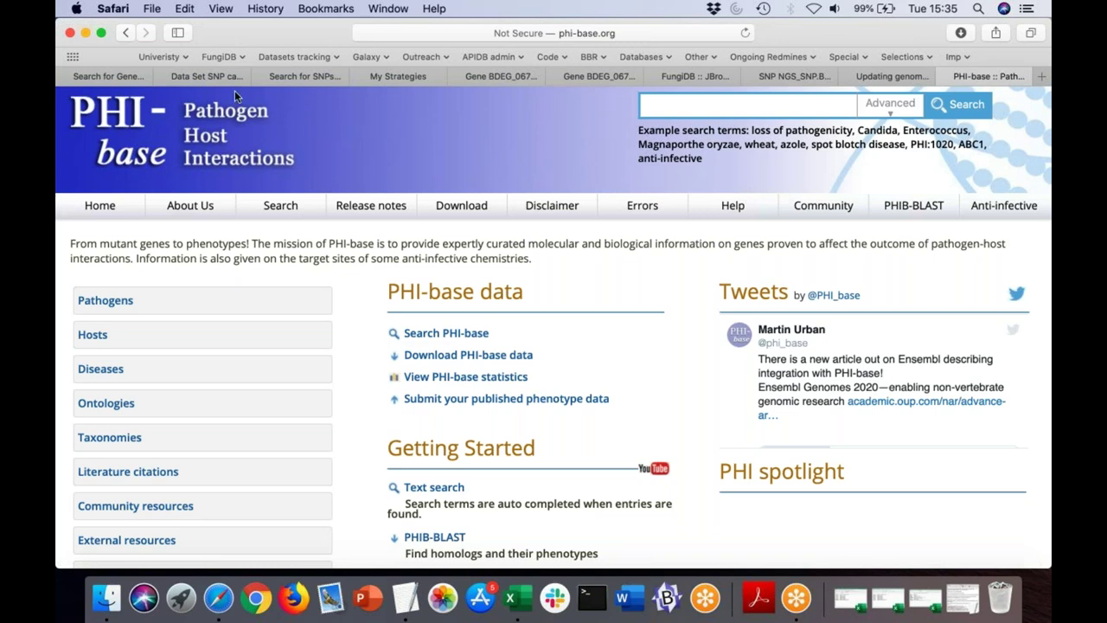
{"action": "left_click", "coordinate": [124, 77]}
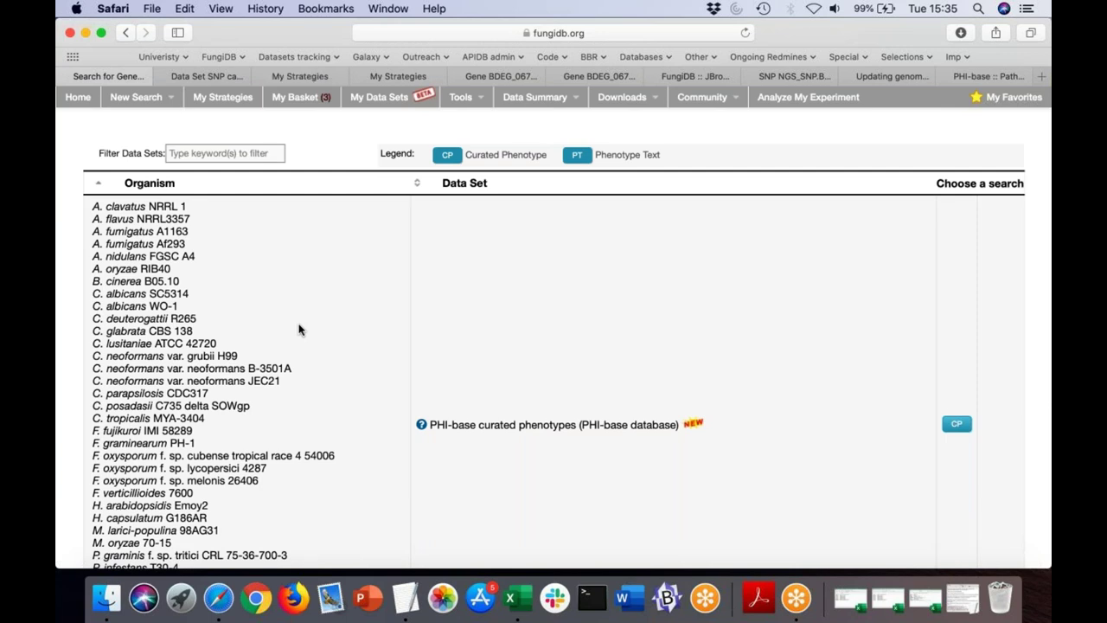
Tick Cryptococcosis in the PHI-base Disease table and run the phenotype gene search
{"action": "scroll", "coordinate": [300, 328], "scroll_direction": "down", "scroll_amount": 2}
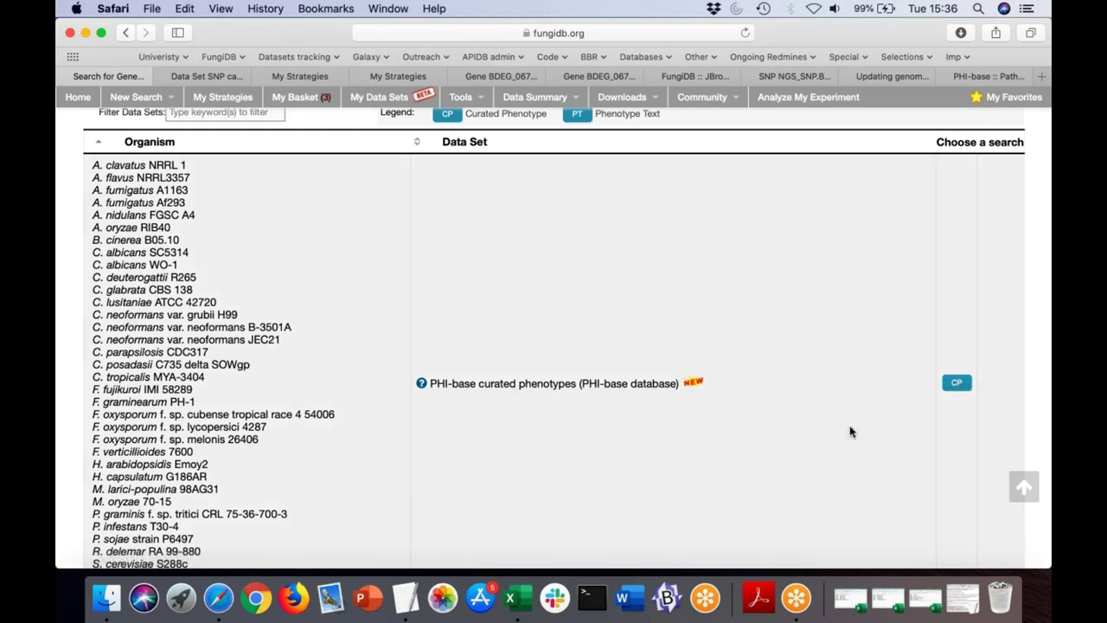
{"action": "scroll", "coordinate": [850, 430], "scroll_direction": "down", "scroll_amount": 3}
{"action": "scroll", "coordinate": [851, 430], "scroll_direction": "down", "scroll_amount": 10}
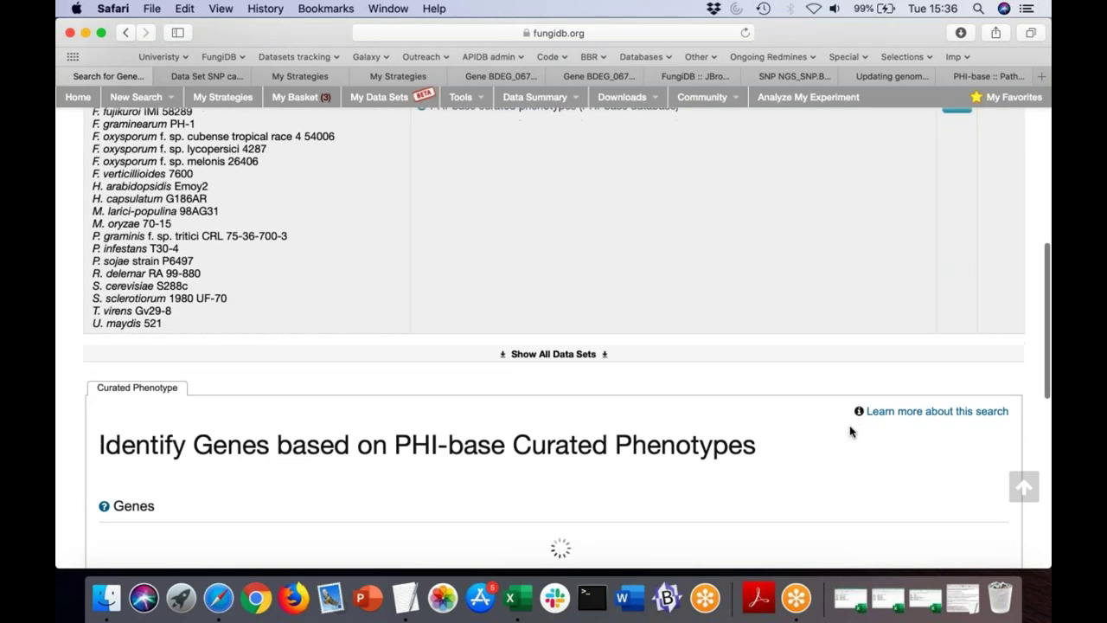
{"action": "scroll", "coordinate": [850, 431], "scroll_direction": "down", "scroll_amount": 2}
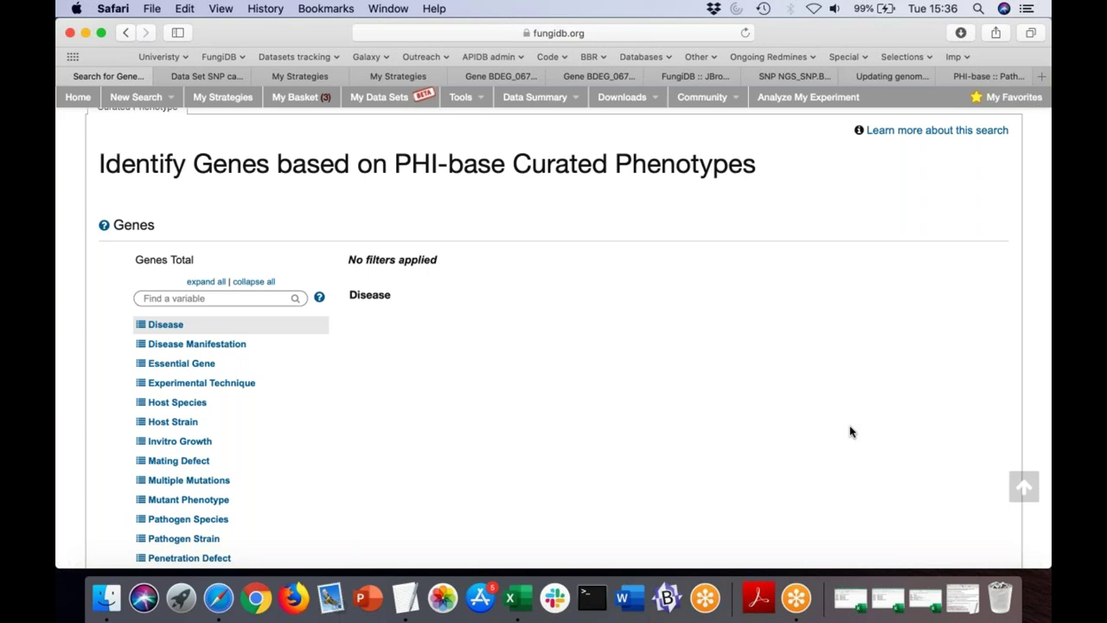
{"action": "scroll", "coordinate": [628, 465], "scroll_direction": "down", "scroll_amount": 4}
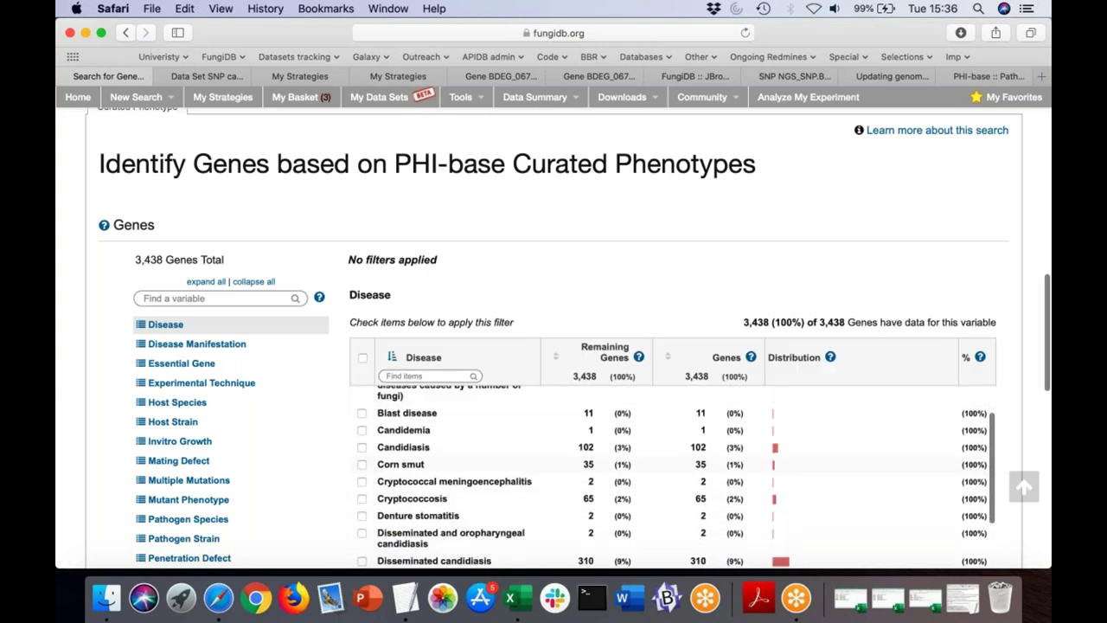
{"action": "scroll", "coordinate": [643, 297], "scroll_direction": "down", "scroll_amount": 5}
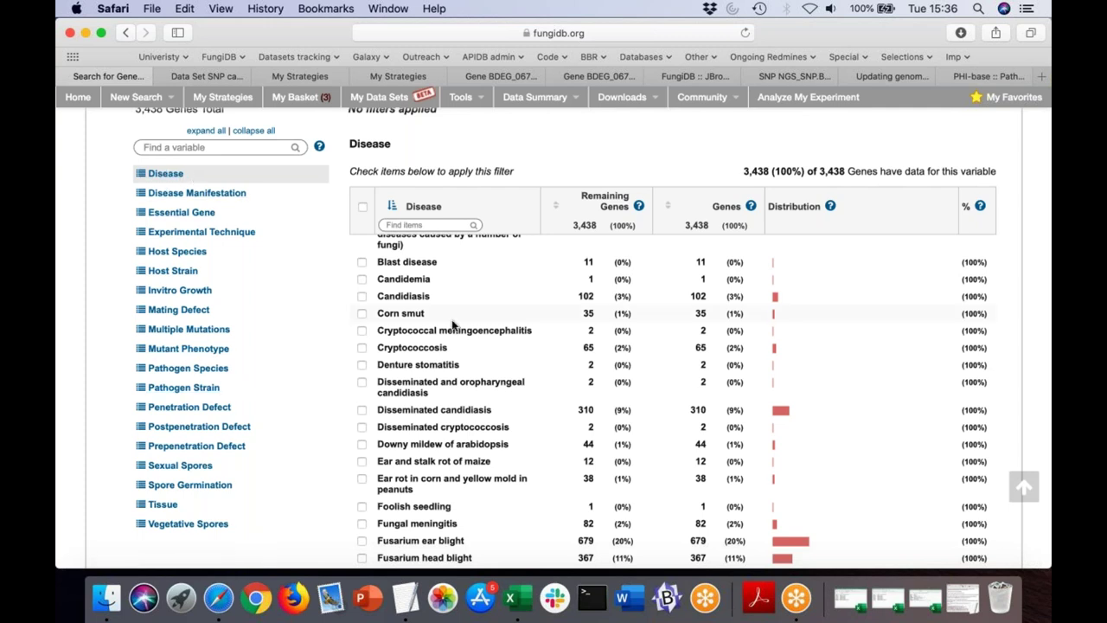
{"action": "scroll", "coordinate": [451, 323], "scroll_direction": "up", "scroll_amount": 1}
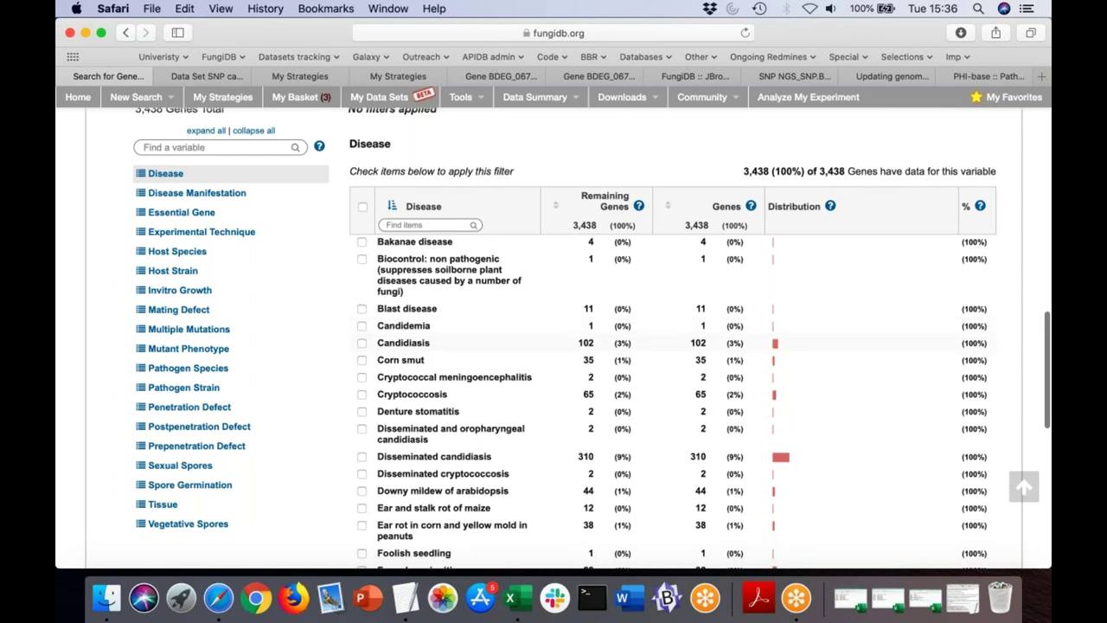
{"action": "left_click", "coordinate": [362, 394]}
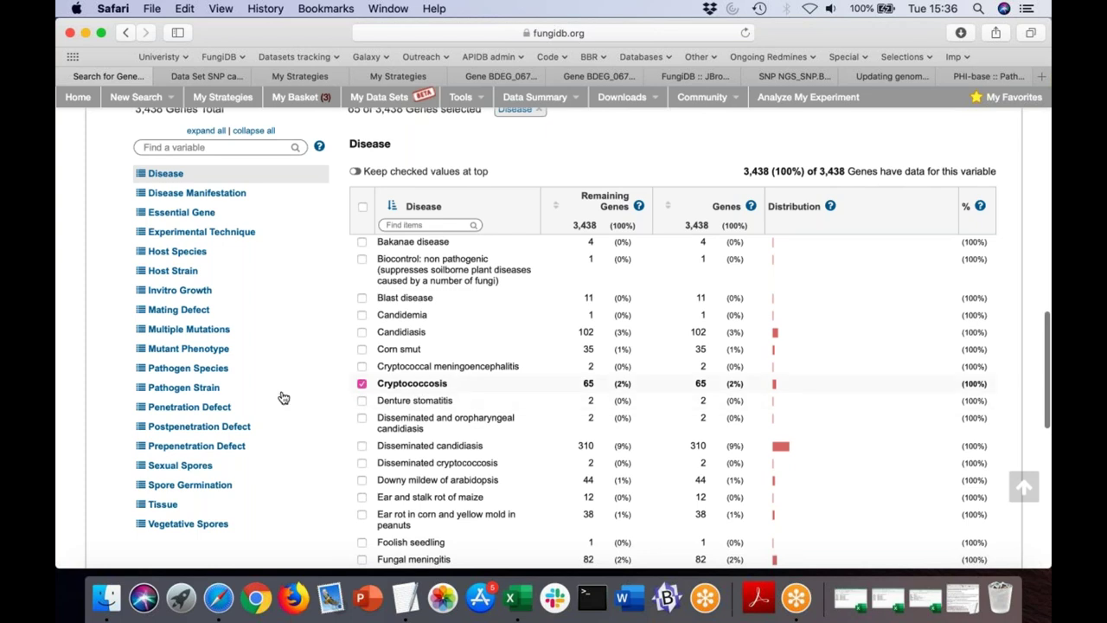
{"action": "scroll", "coordinate": [259, 427], "scroll_direction": "down", "scroll_amount": 5}
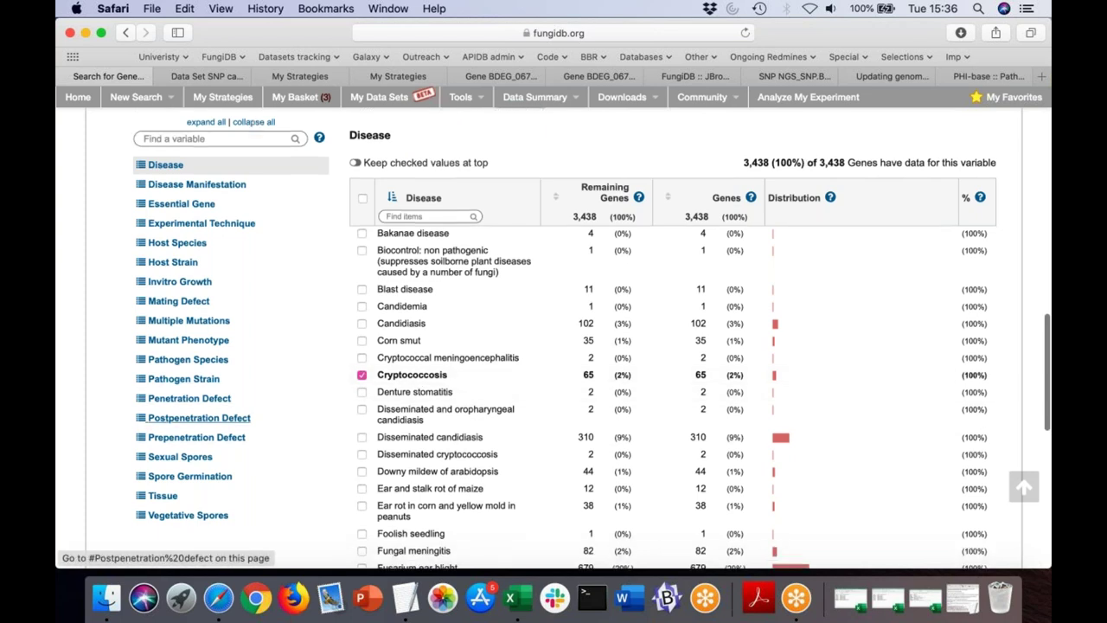
{"action": "left_click", "coordinate": [554, 450]}
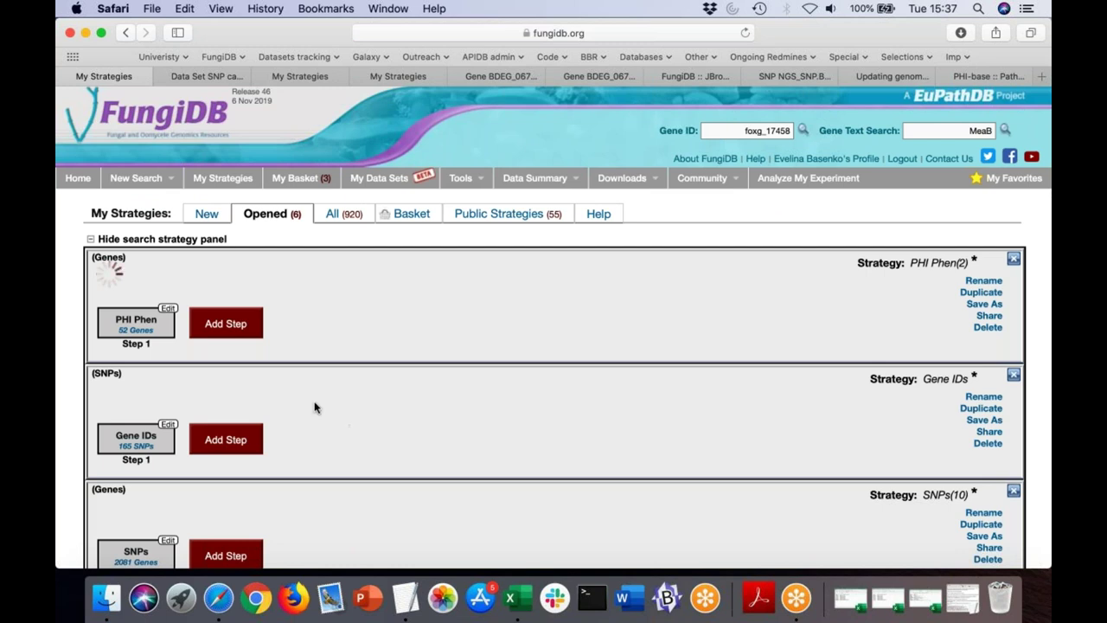
Show the 52 PHI Phen(2) gene results, scroll through them, and open gene CNC06590
{"action": "left_click", "coordinate": [136, 322]}
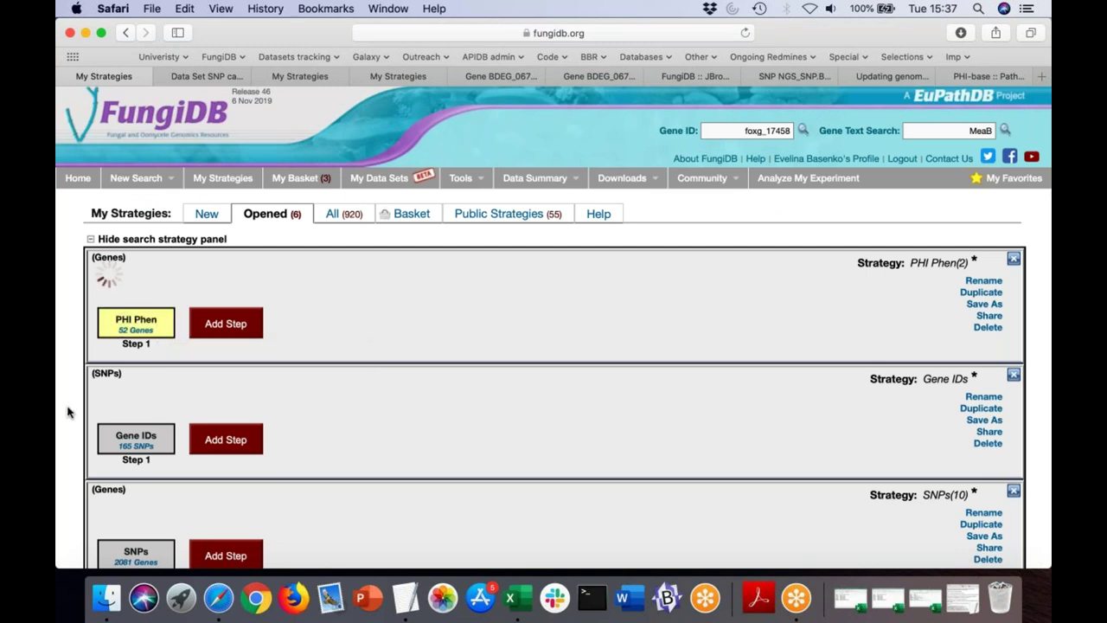
{"action": "scroll", "coordinate": [69, 412], "scroll_direction": "down", "scroll_amount": 10}
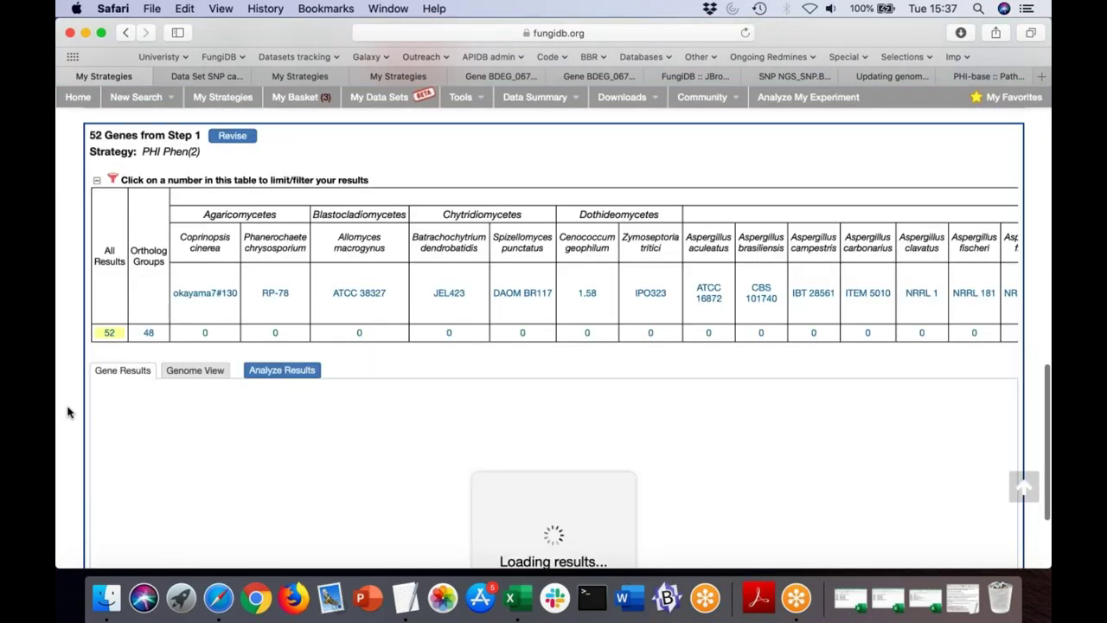
{"action": "scroll", "coordinate": [68, 412], "scroll_direction": "down", "scroll_amount": 2}
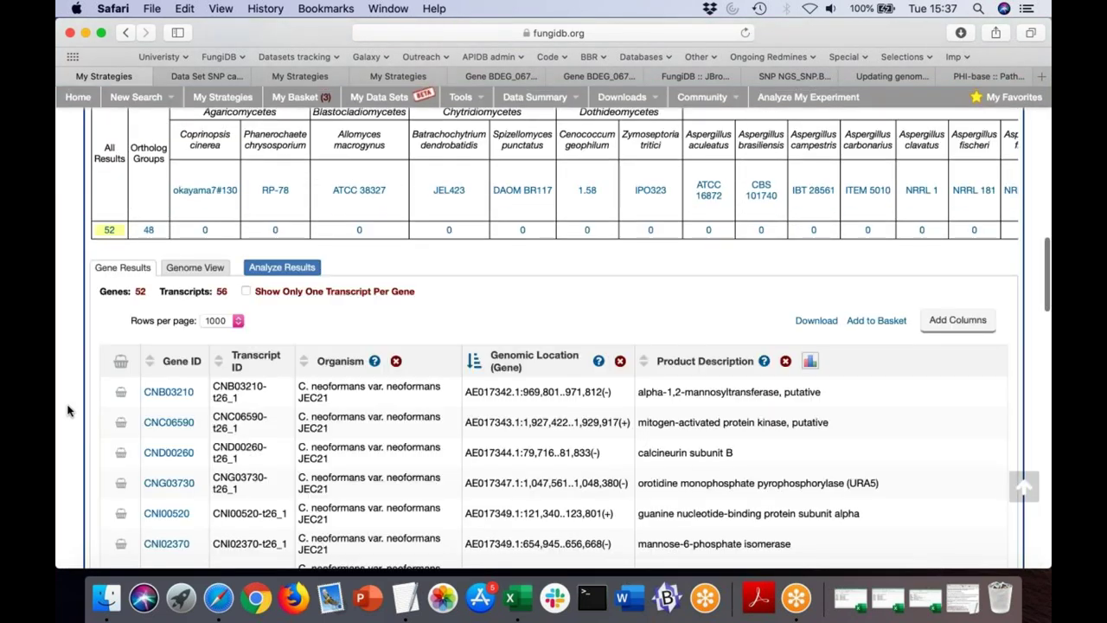
{"action": "scroll", "coordinate": [68, 412], "scroll_direction": "down", "scroll_amount": 5}
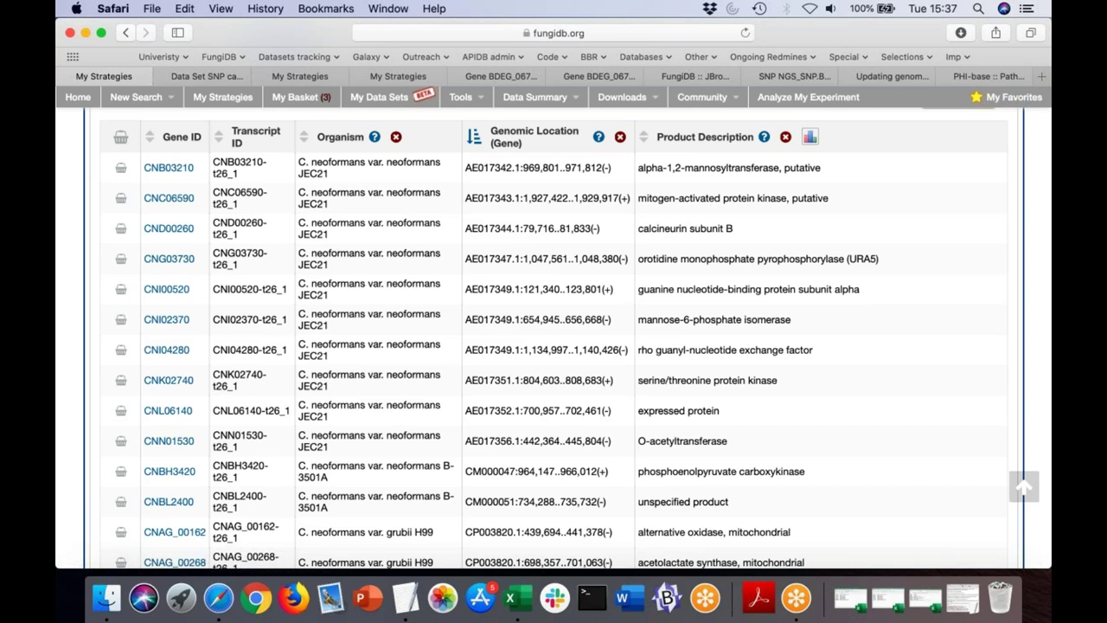
{"action": "left_click", "coordinate": [170, 198]}
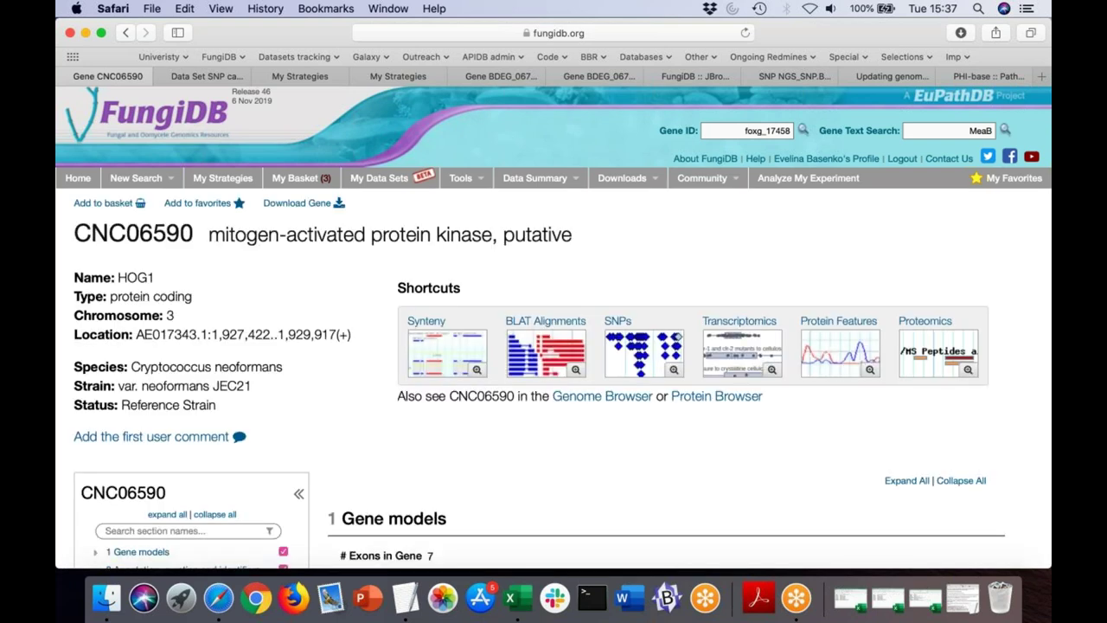
Jump to CNC06590's Phenotype section showing PHI:497, visit the PHI-base tab, then return
{"action": "scroll", "coordinate": [554, 346], "scroll_direction": "down", "scroll_amount": 5}
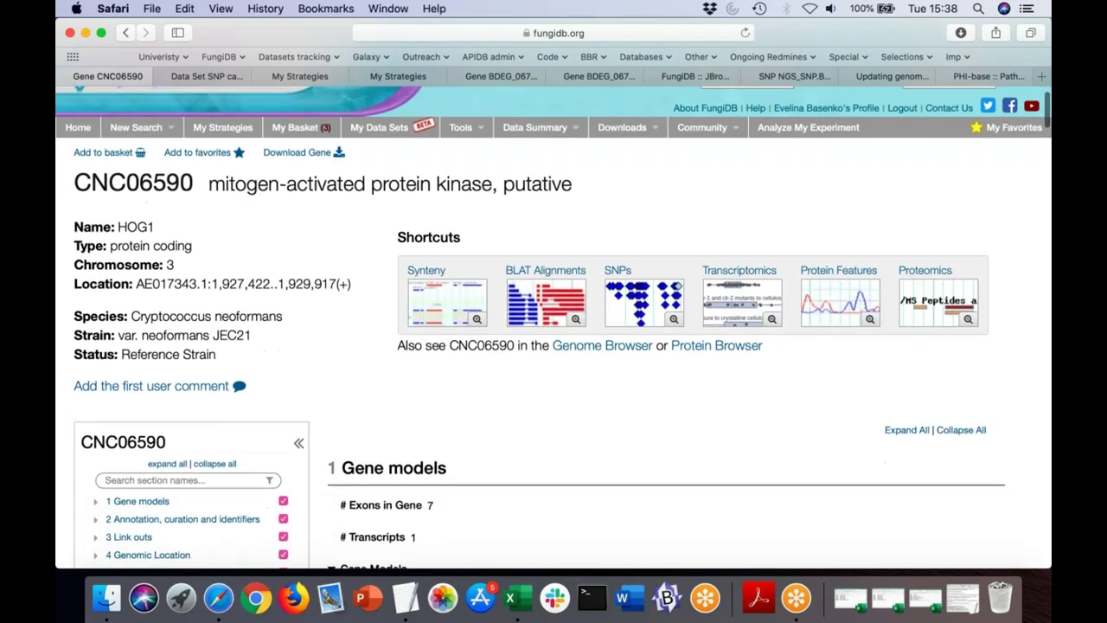
{"action": "scroll", "coordinate": [145, 442], "scroll_direction": "down", "scroll_amount": 1}
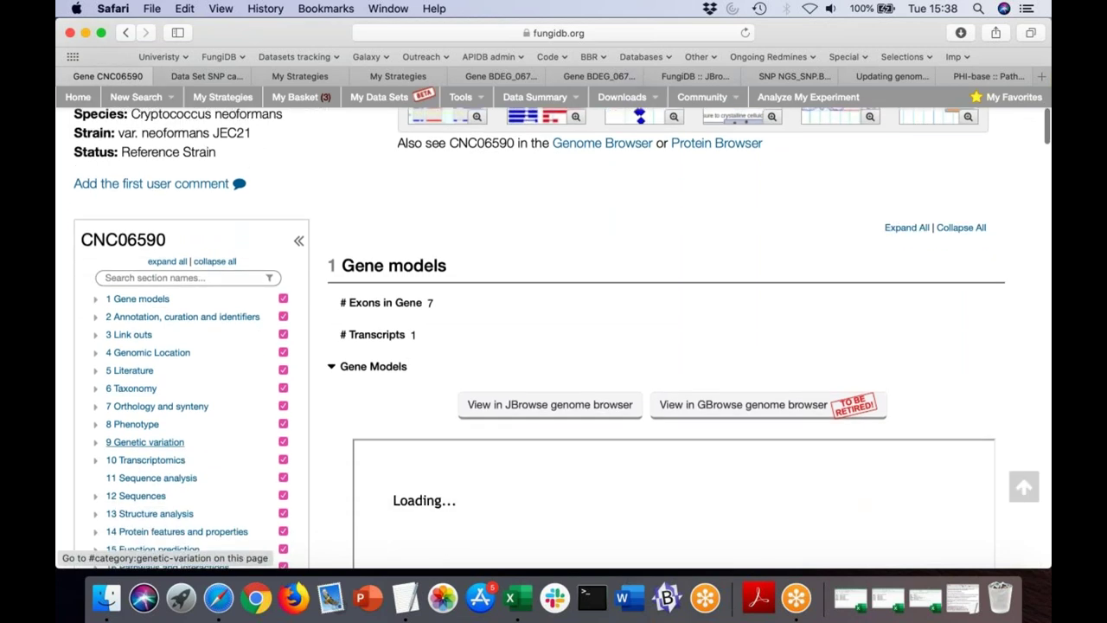
{"action": "left_click", "coordinate": [157, 427]}
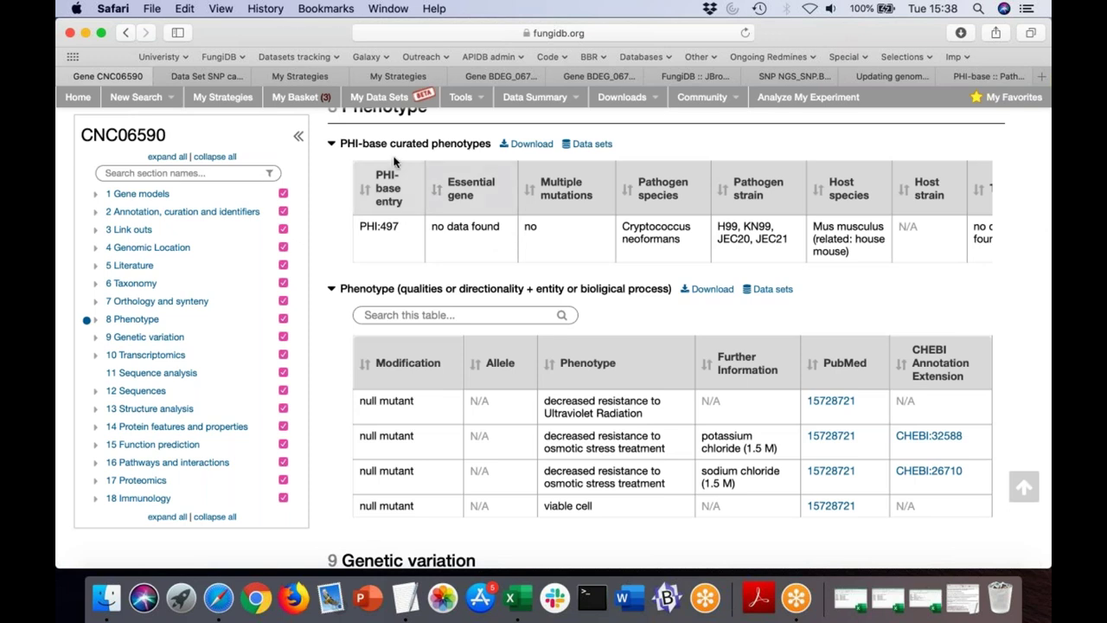
{"action": "scroll", "coordinate": [485, 199], "scroll_direction": "up", "scroll_amount": 1}
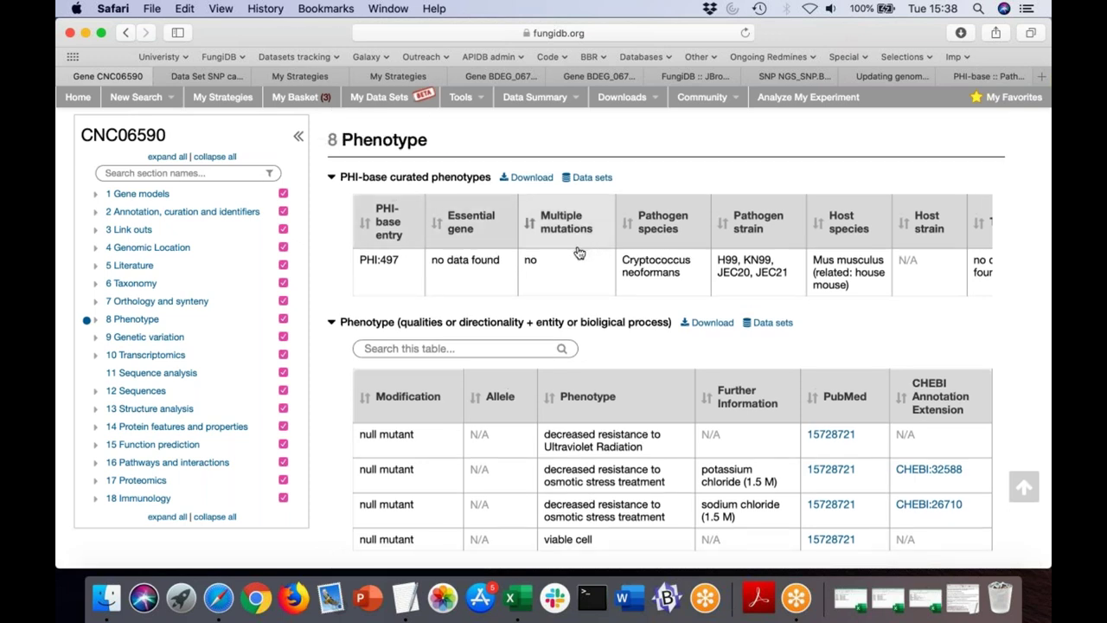
{"action": "scroll", "coordinate": [578, 251], "scroll_direction": "right", "scroll_amount": 3}
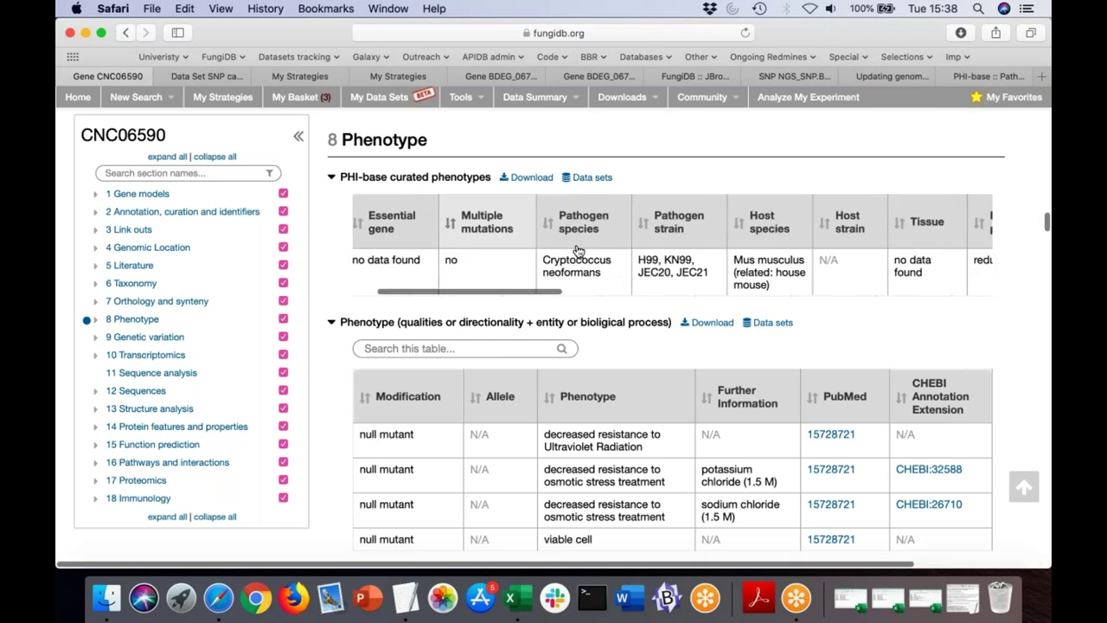
{"action": "scroll", "coordinate": [578, 251], "scroll_direction": "left", "scroll_amount": 3}
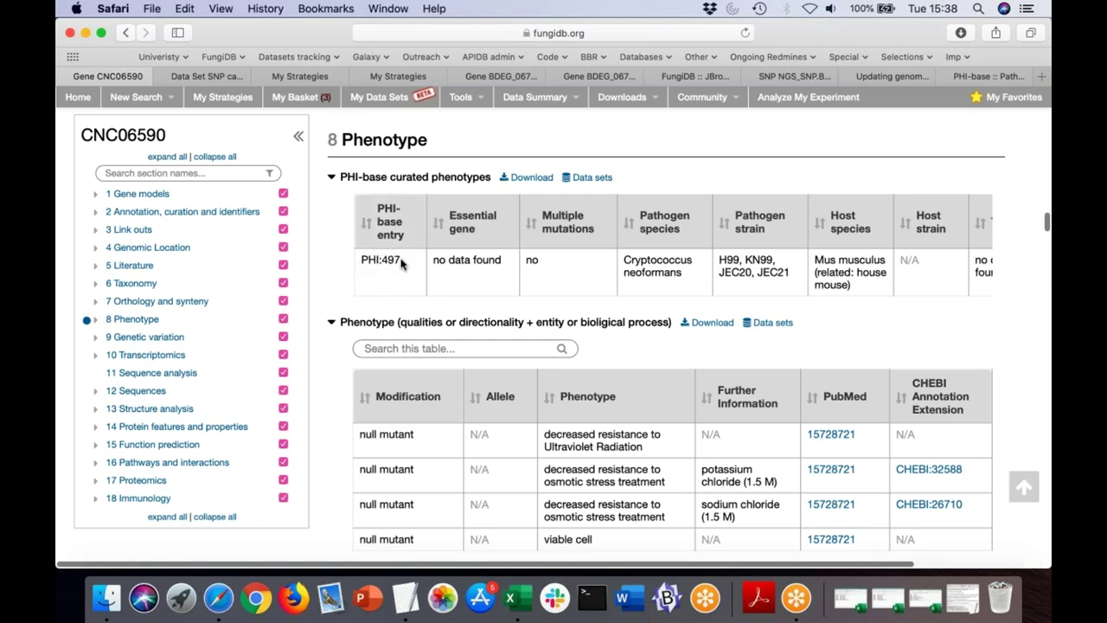
{"action": "left_click", "coordinate": [984, 77]}
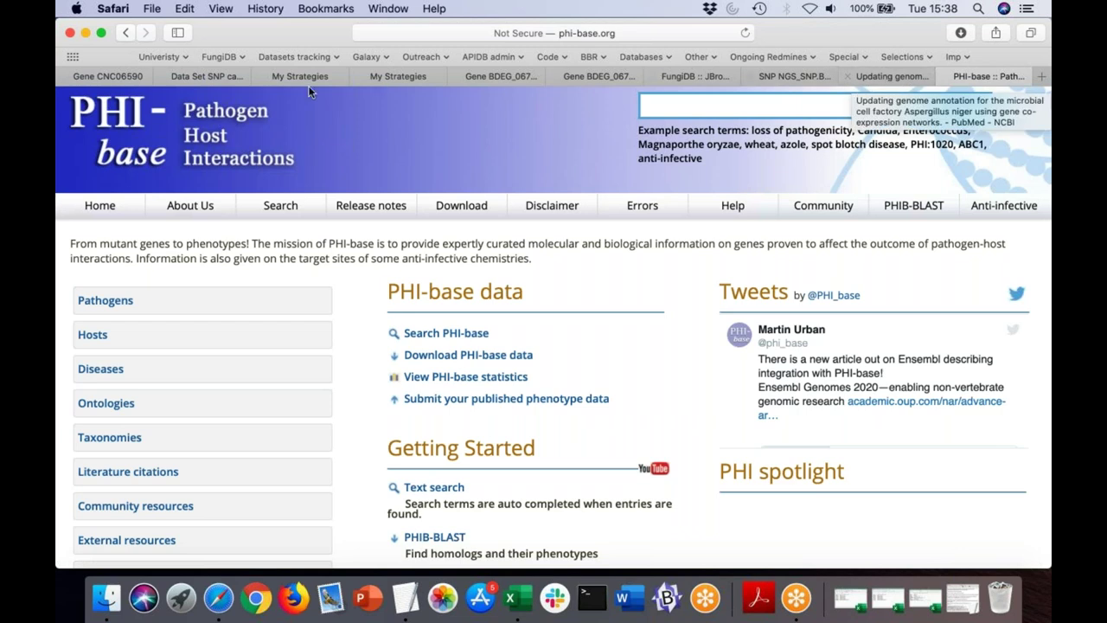
{"action": "left_click", "coordinate": [96, 77]}
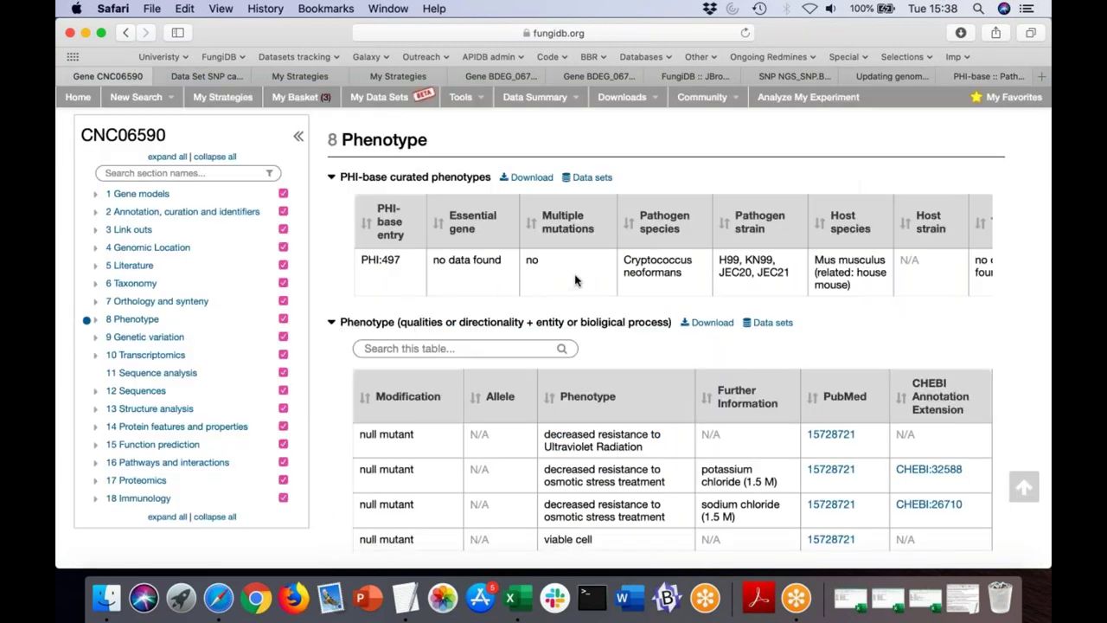
Scroll across every PHI-base phenotype column for CNC06590, then go back to the gene page's Gene models section
{"action": "scroll", "coordinate": [580, 279], "scroll_direction": "right", "scroll_amount": 4}
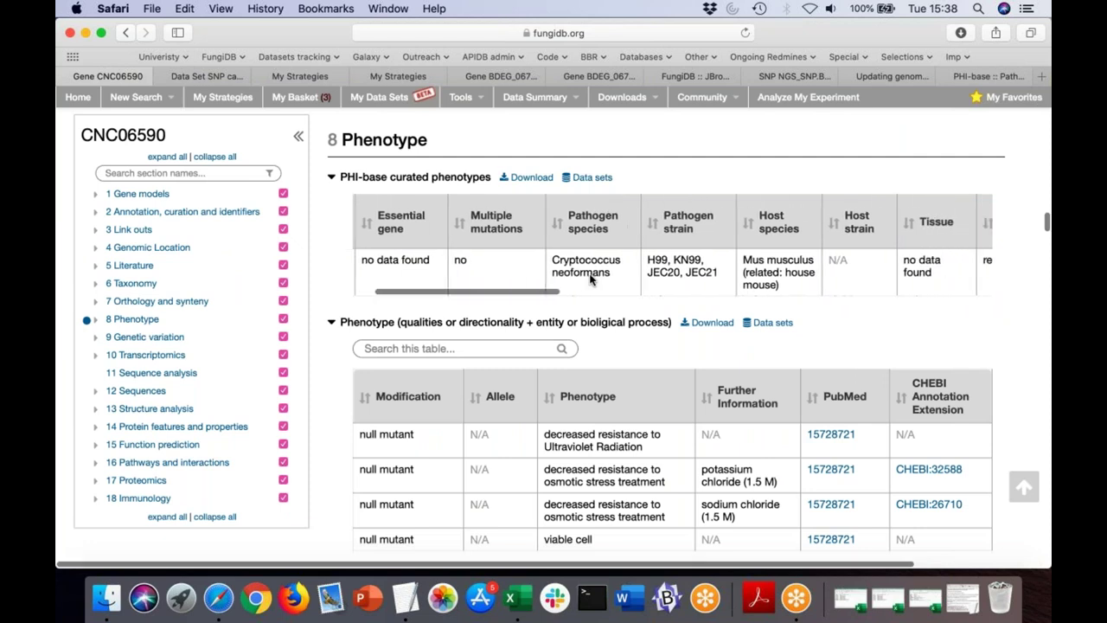
{"action": "scroll", "coordinate": [591, 279], "scroll_direction": "right", "scroll_amount": 3}
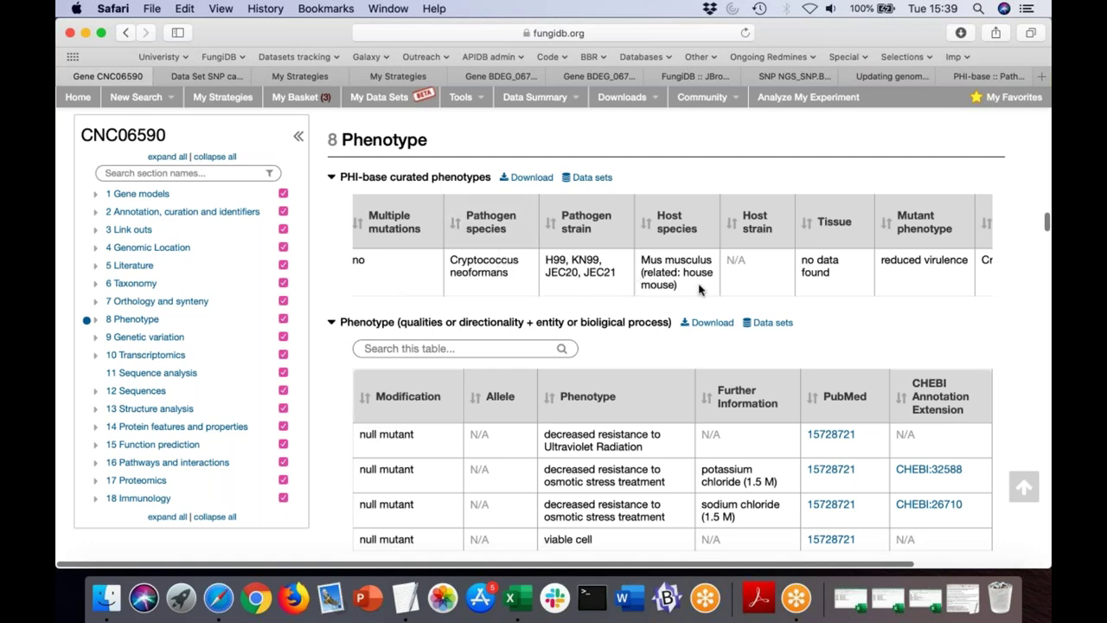
{"action": "scroll", "coordinate": [701, 290], "scroll_direction": "right", "scroll_amount": 5}
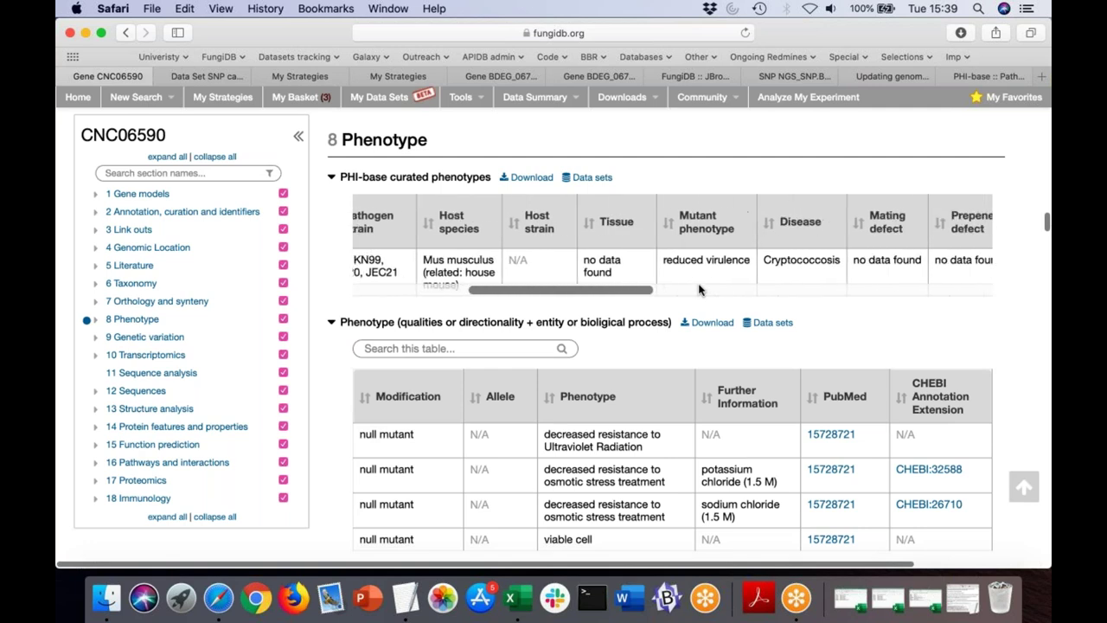
{"action": "scroll", "coordinate": [924, 271], "scroll_direction": "right", "scroll_amount": 2}
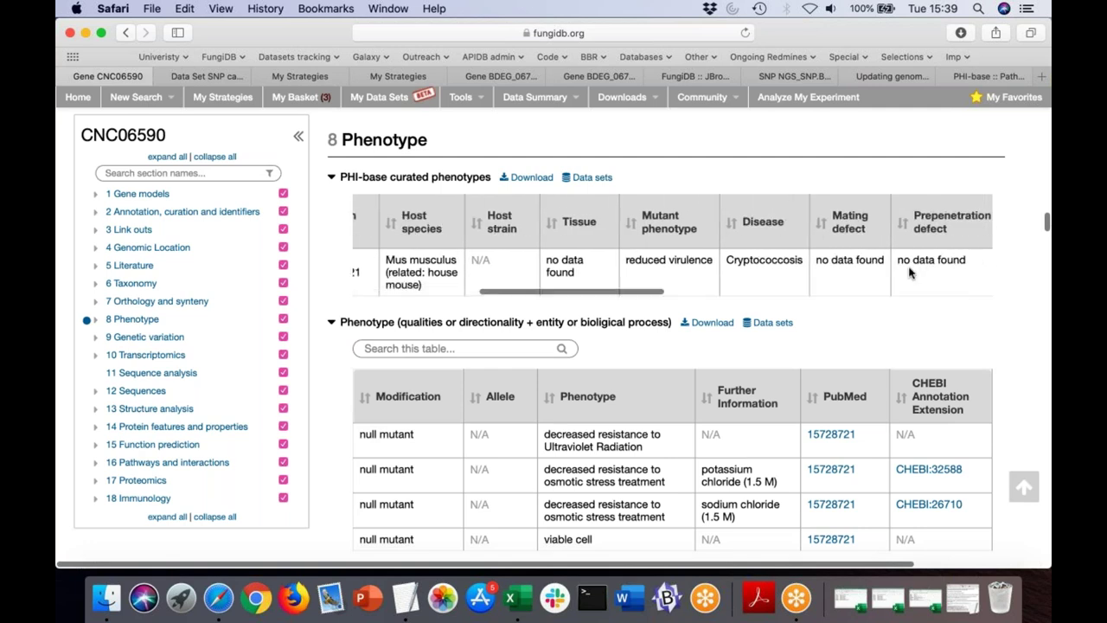
{"action": "scroll", "coordinate": [910, 273], "scroll_direction": "right", "scroll_amount": 4}
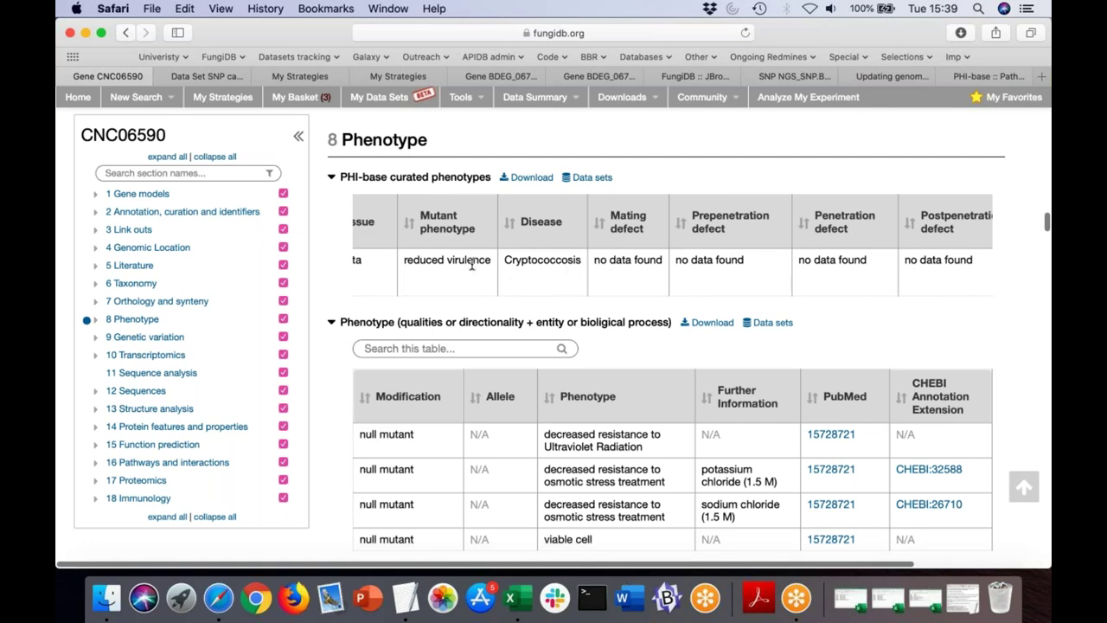
{"action": "scroll", "coordinate": [471, 264], "scroll_direction": "left", "scroll_amount": 3}
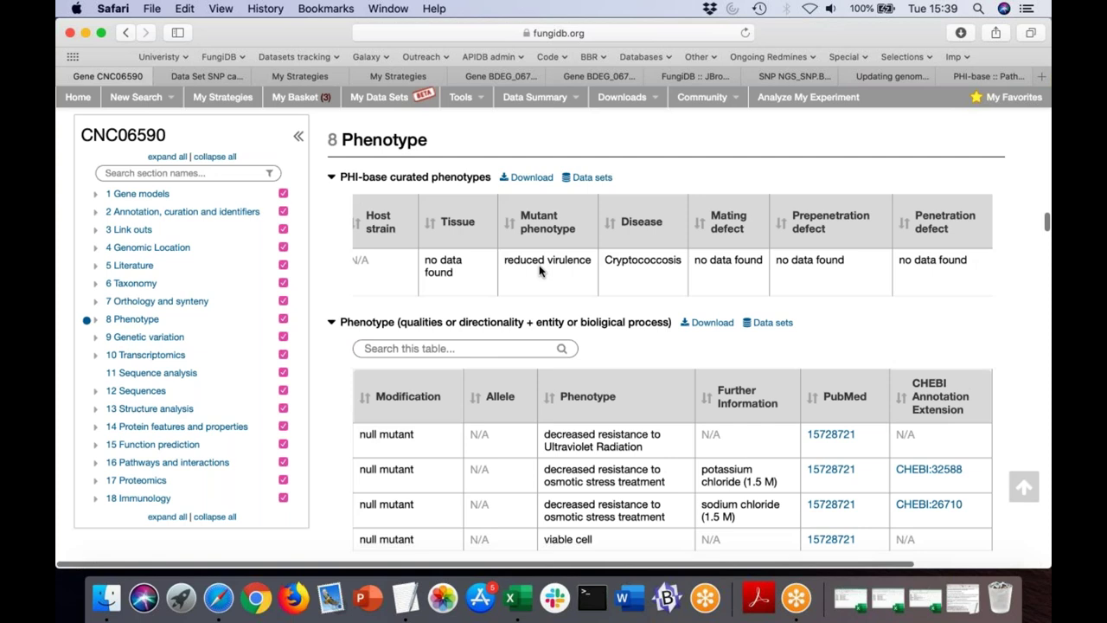
{"action": "scroll", "coordinate": [541, 271], "scroll_direction": "left", "scroll_amount": 10}
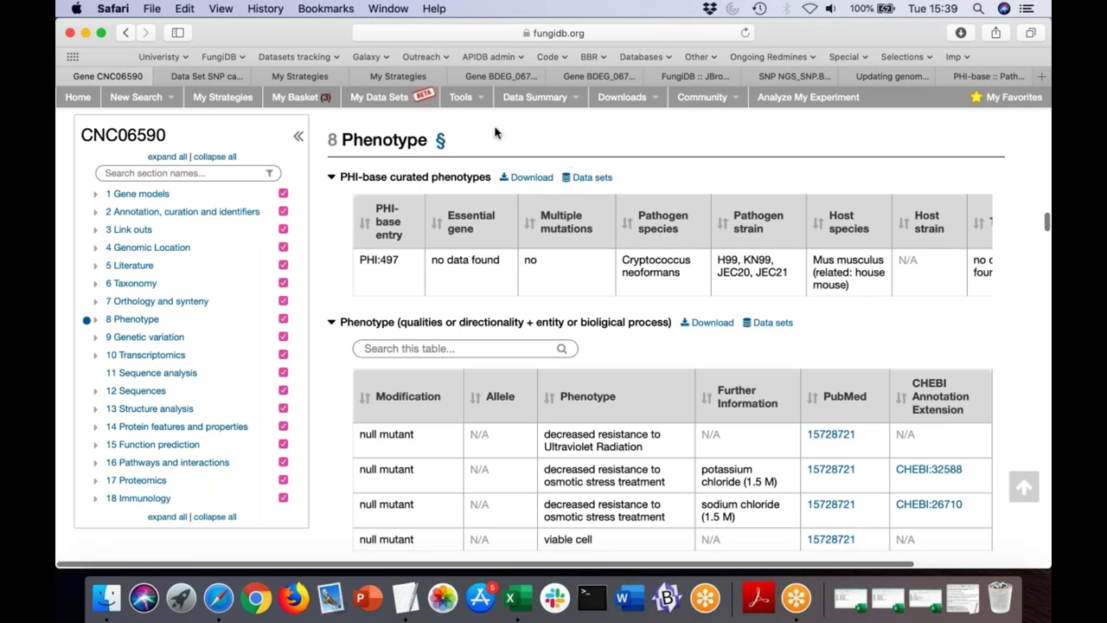
{"action": "left_click", "coordinate": [128, 32]}
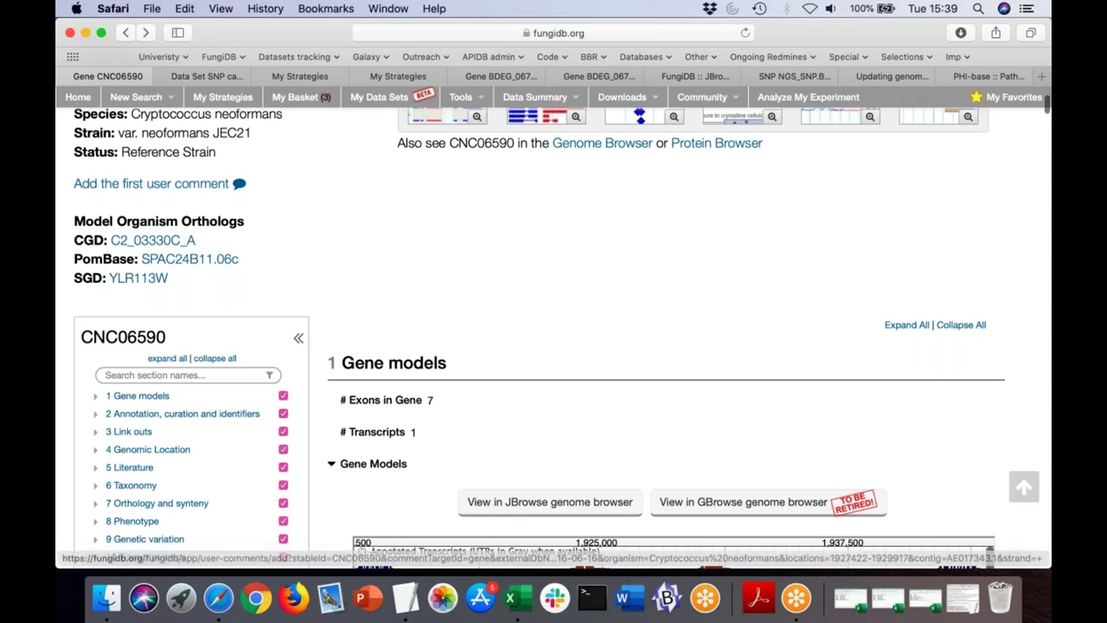
Reload the FungiDB home page, open the FungiDB 46 Released news, and scroll to Phenotype data
{"action": "left_click", "coordinate": [78, 97]}
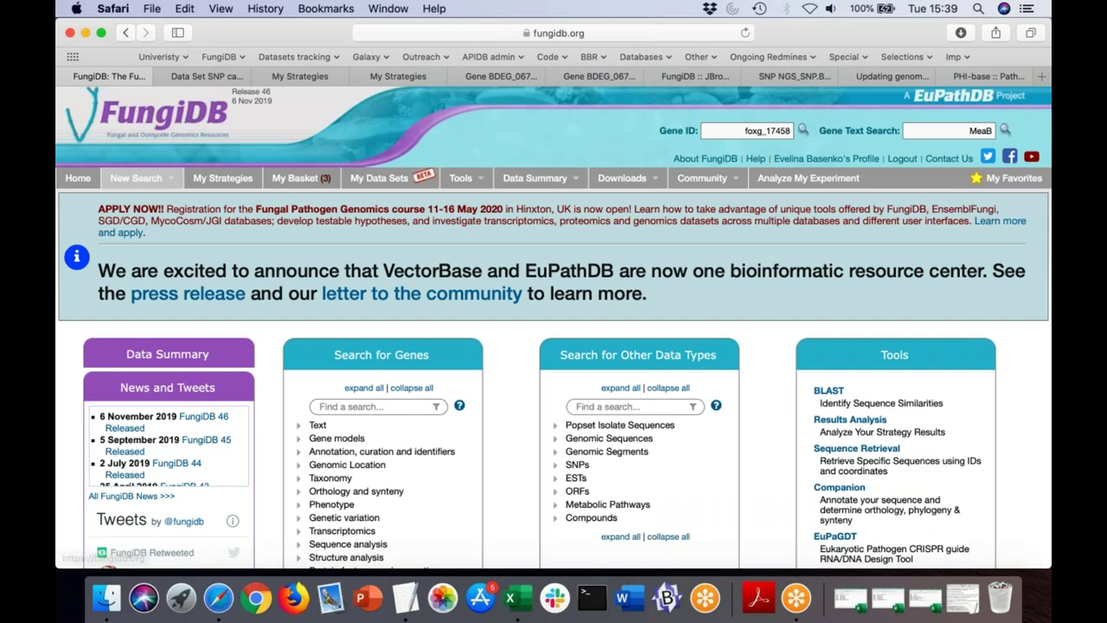
{"action": "left_click", "coordinate": [78, 177]}
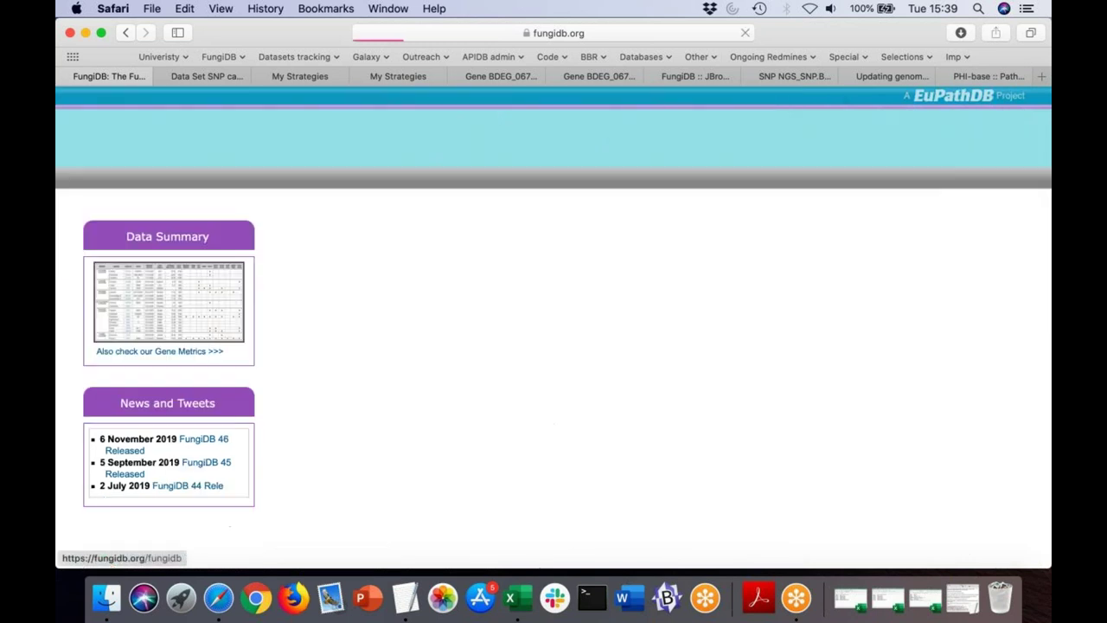
{"action": "scroll", "coordinate": [685, 527], "scroll_direction": "down", "scroll_amount": 5}
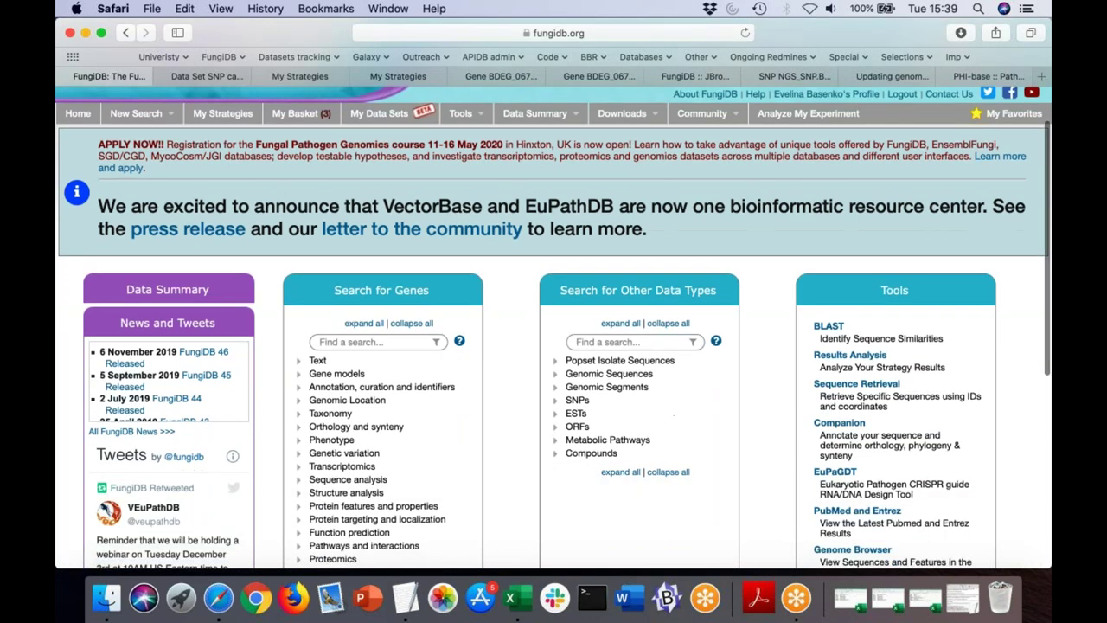
{"action": "left_click", "coordinate": [203, 253]}
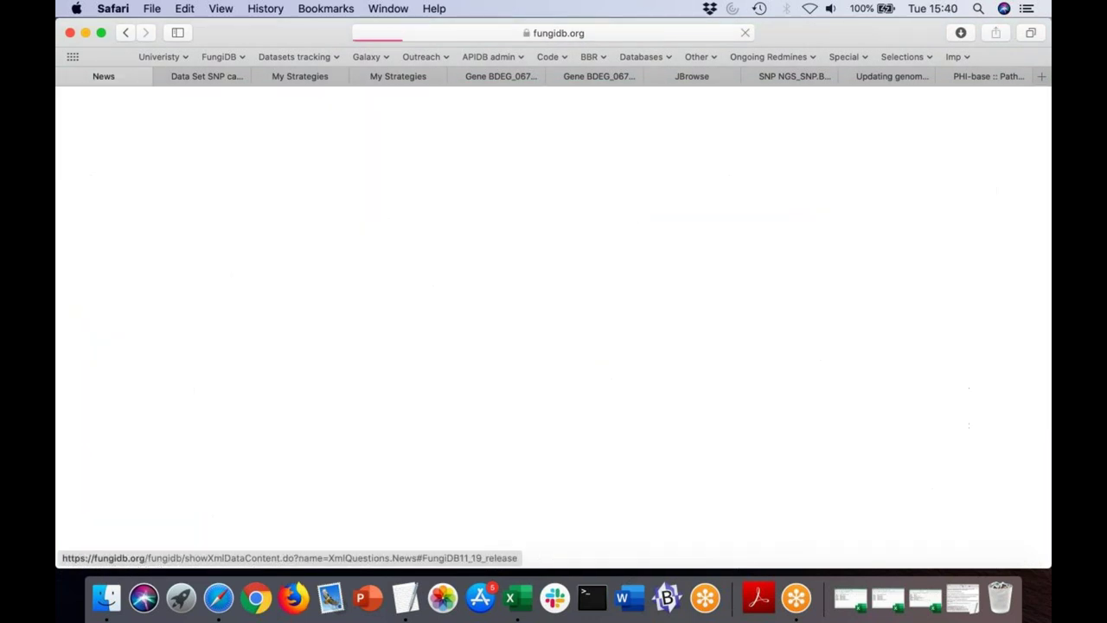
{"action": "scroll", "coordinate": [554, 328], "scroll_direction": "down", "scroll_amount": 15}
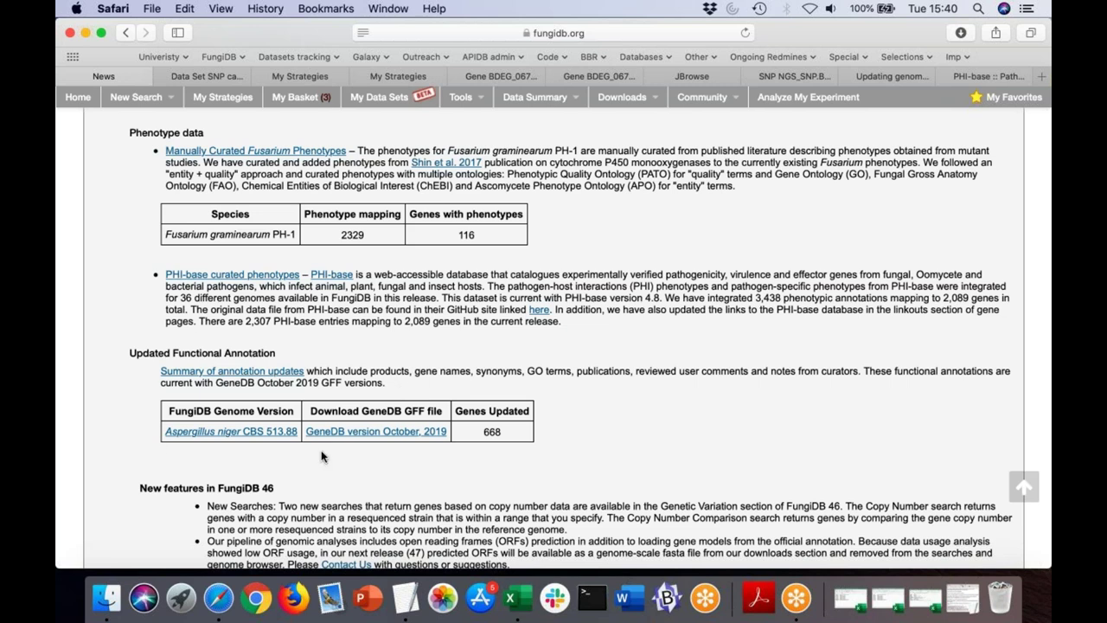
Open the 'Summary of annotation updates' Google Sheet and view its AnigerCBS51388 Log sheet
{"action": "left_click", "coordinate": [280, 367]}
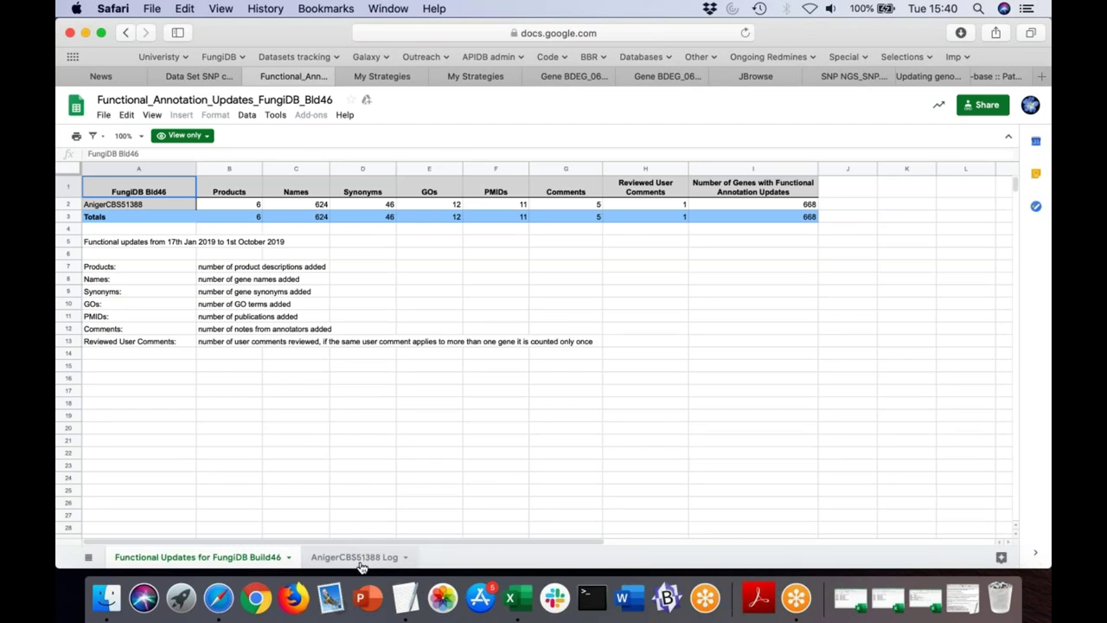
{"action": "left_click", "coordinate": [361, 559]}
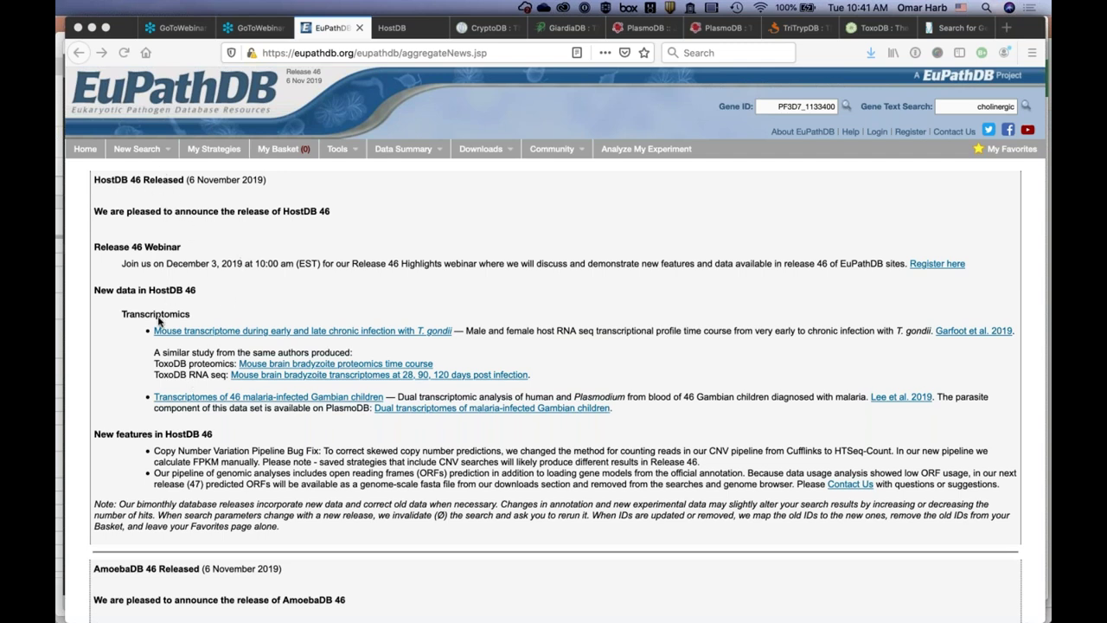
Move from the HostDB 46 announcement to the HostDB home page
{"action": "left_click", "coordinate": [402, 28]}
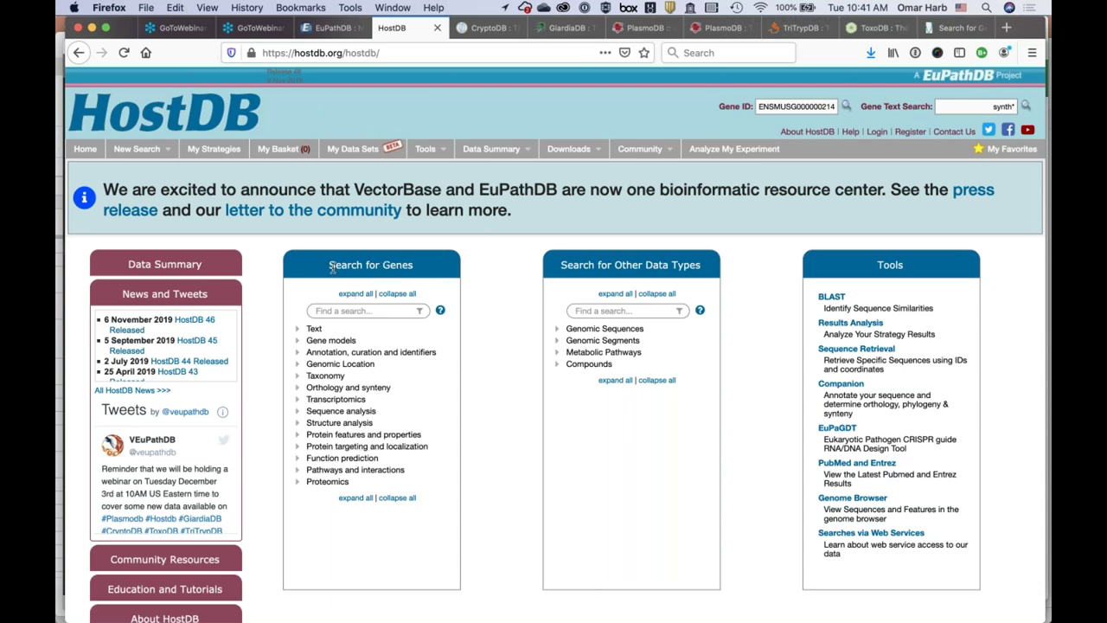
Open the RNA Seq Evidence gene search from the Transcriptomics category
{"action": "left_click", "coordinate": [326, 401]}
{"action": "left_click", "coordinate": [340, 412]}
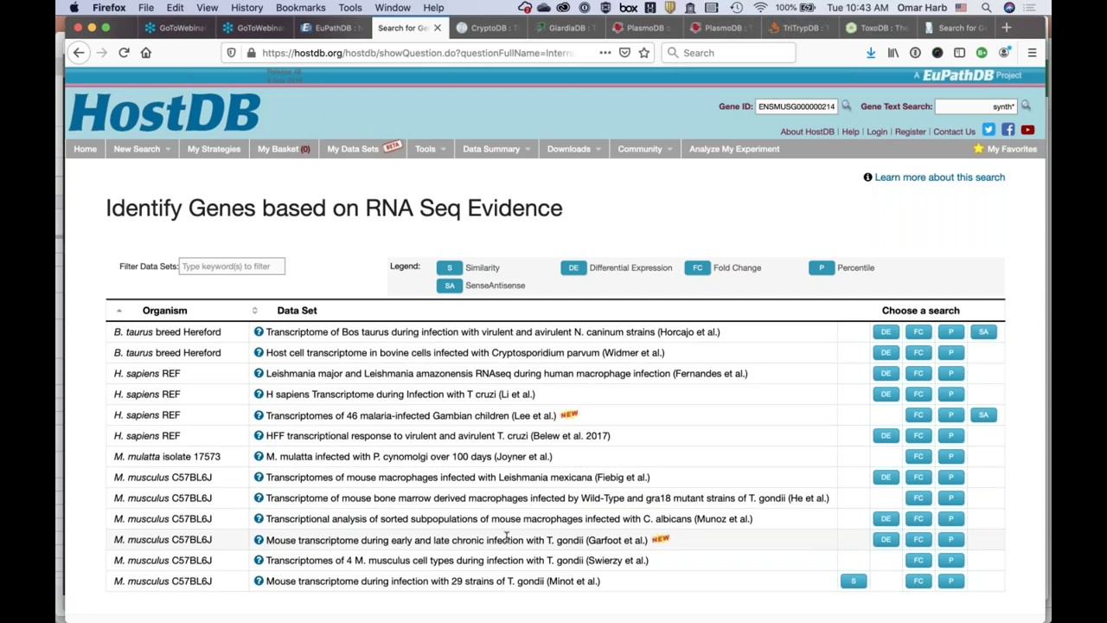
Pick the Garfoot mouse DE search, comparing 28 days Tg Female against 28 days Uninfected Female
{"action": "left_click", "coordinate": [886, 540]}
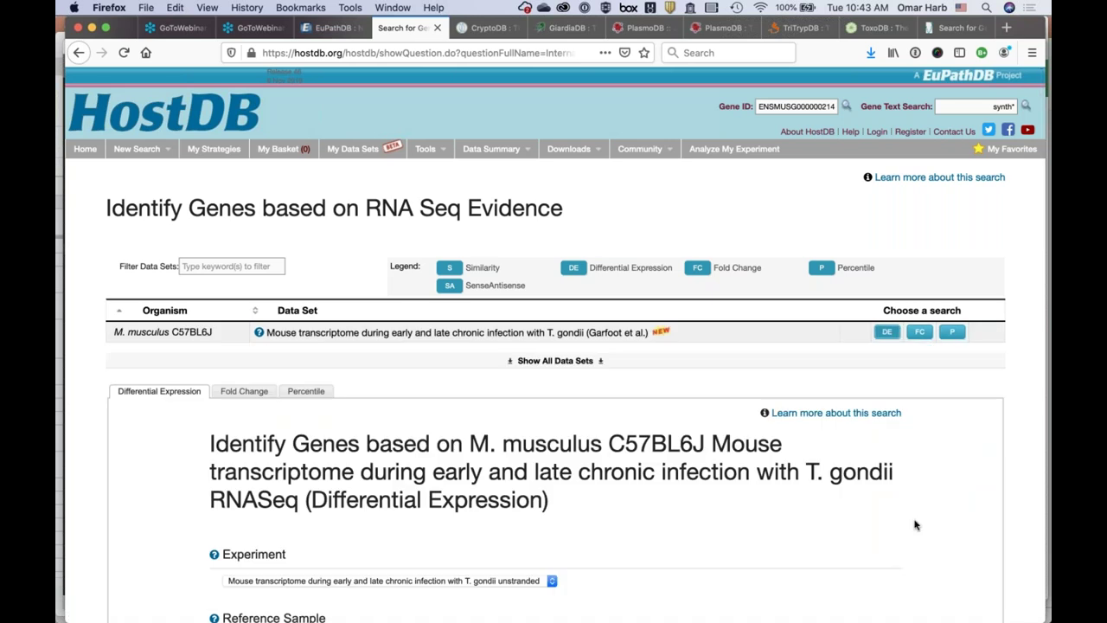
{"action": "scroll", "coordinate": [917, 524], "scroll_direction": "down", "scroll_amount": 3}
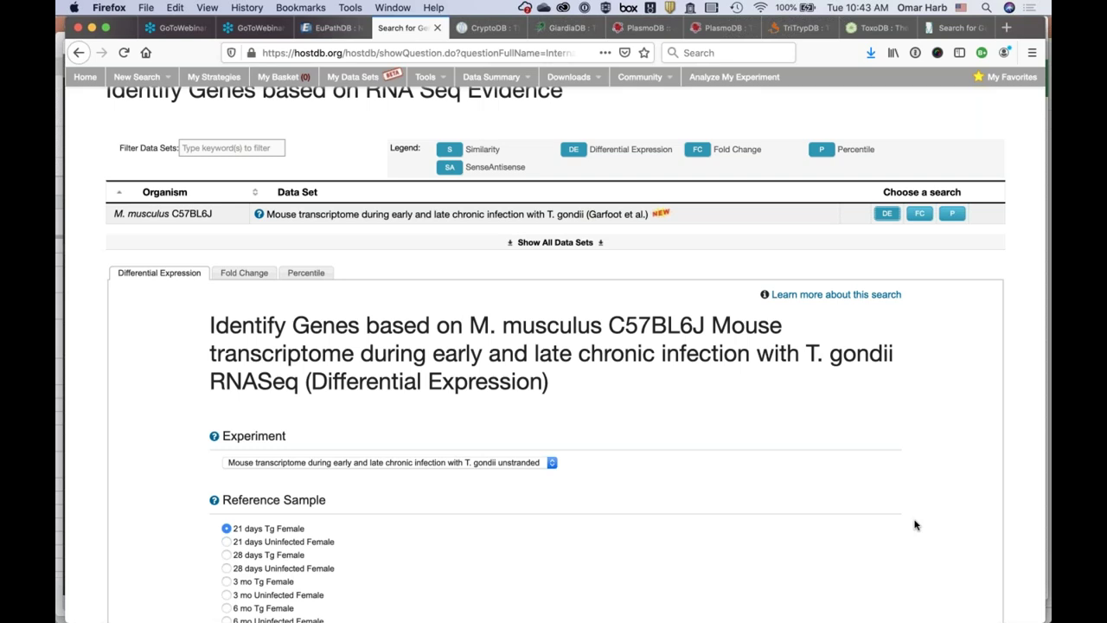
{"action": "scroll", "coordinate": [917, 525], "scroll_direction": "down", "scroll_amount": 5}
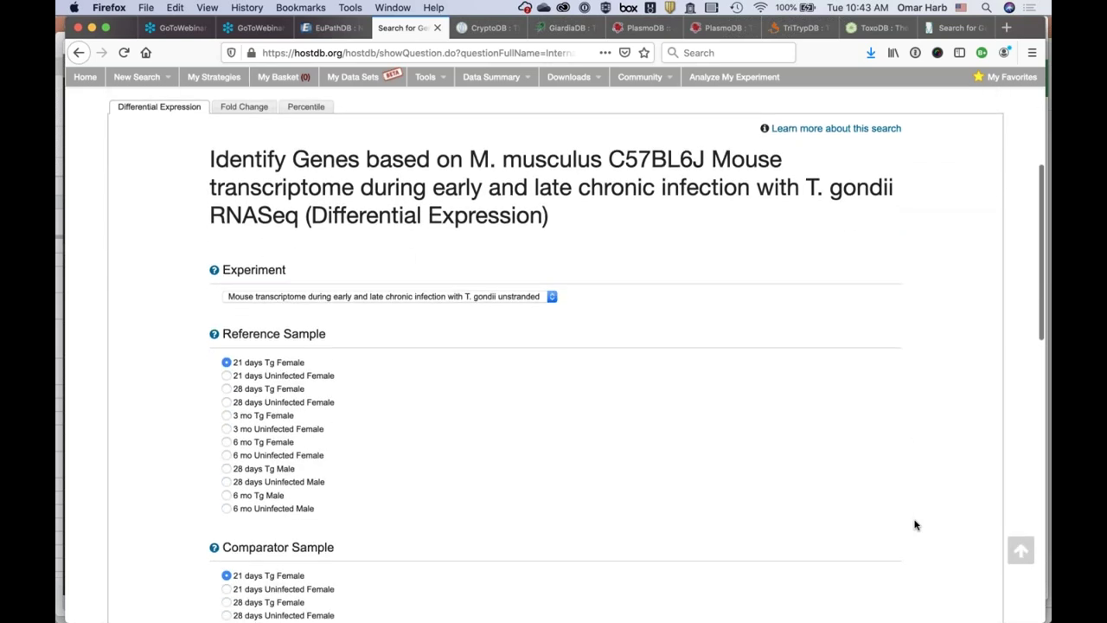
{"action": "scroll", "coordinate": [916, 525], "scroll_direction": "down", "scroll_amount": 2}
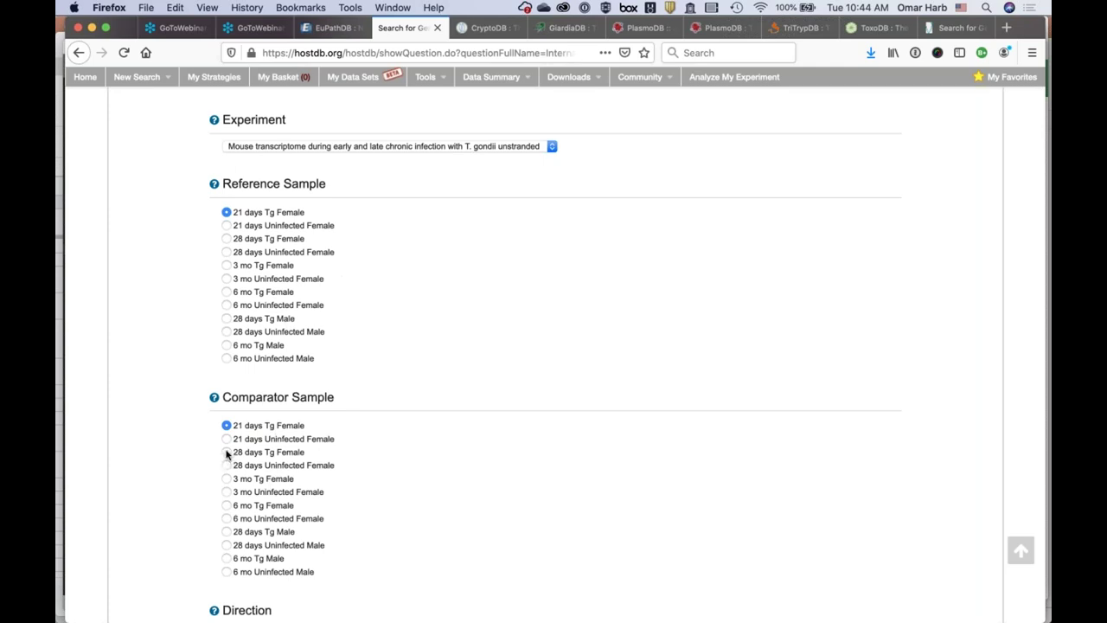
{"action": "left_click", "coordinate": [227, 453]}
{"action": "left_click", "coordinate": [227, 252]}
Set up-regulated, fold difference 10 and adjusted P 0.005, and get the 913-gene answer
{"action": "scroll", "coordinate": [353, 413], "scroll_direction": "down", "scroll_amount": 6}
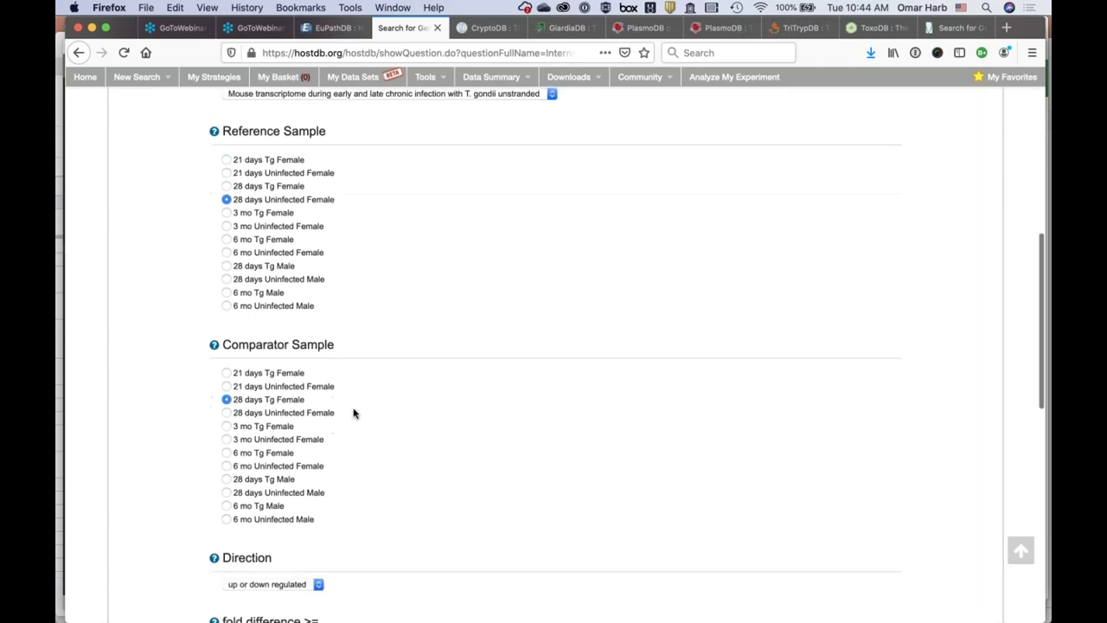
{"action": "left_click", "coordinate": [317, 346]}
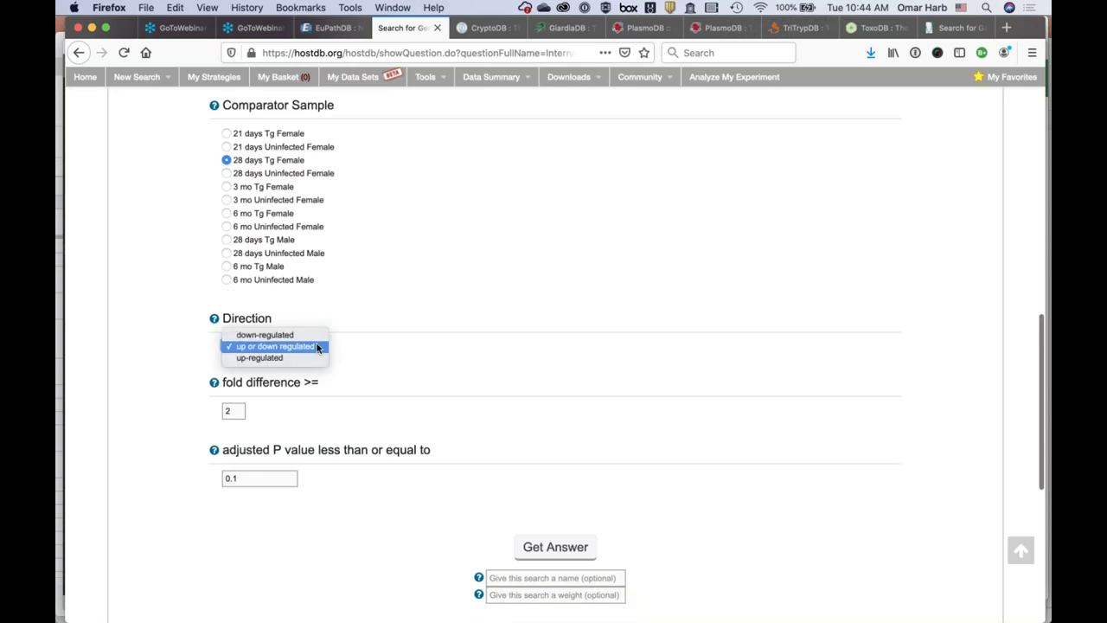
{"action": "left_click", "coordinate": [295, 363]}
{"action": "key", "text": "Down"}
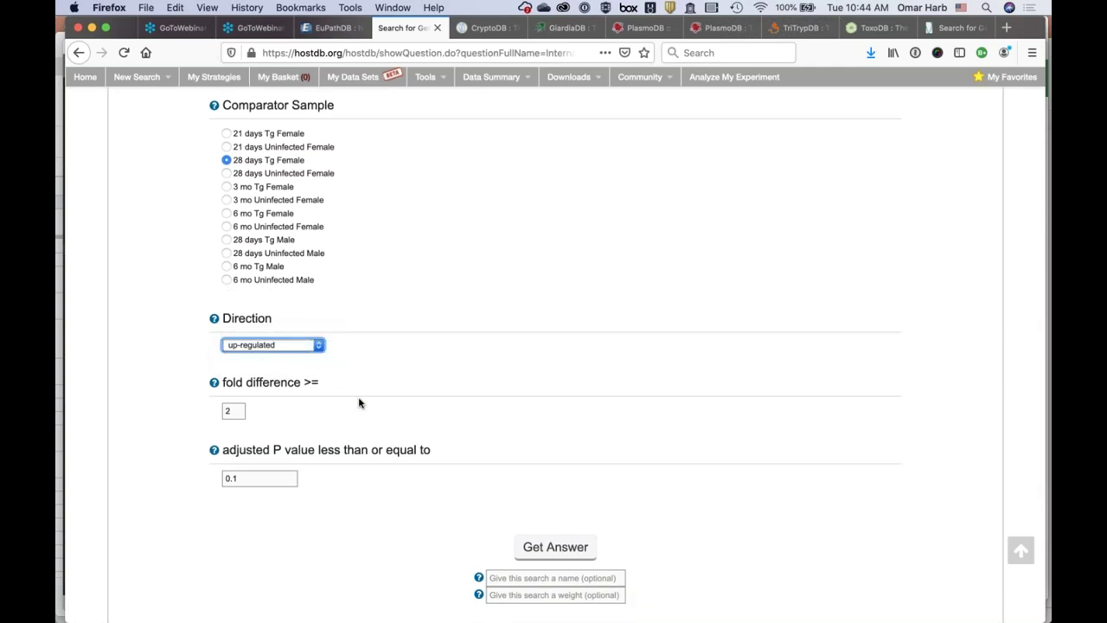
{"action": "left_click", "coordinate": [237, 411]}
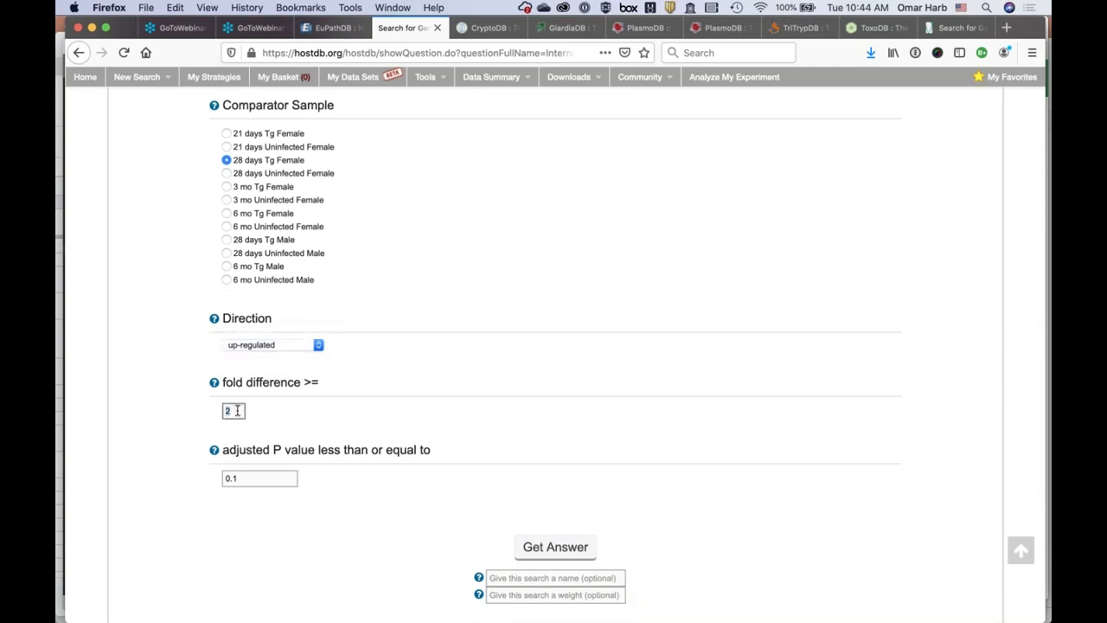
{"action": "left_click", "coordinate": [246, 477]}
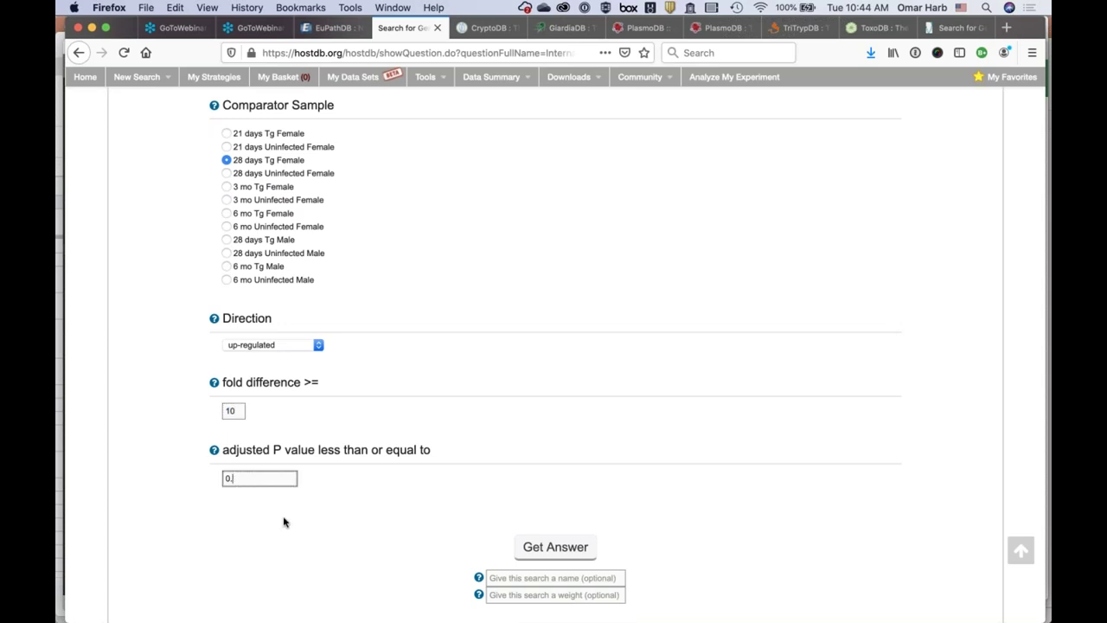
{"action": "type", "text": "005"}
{"action": "left_click", "coordinate": [555, 547]}
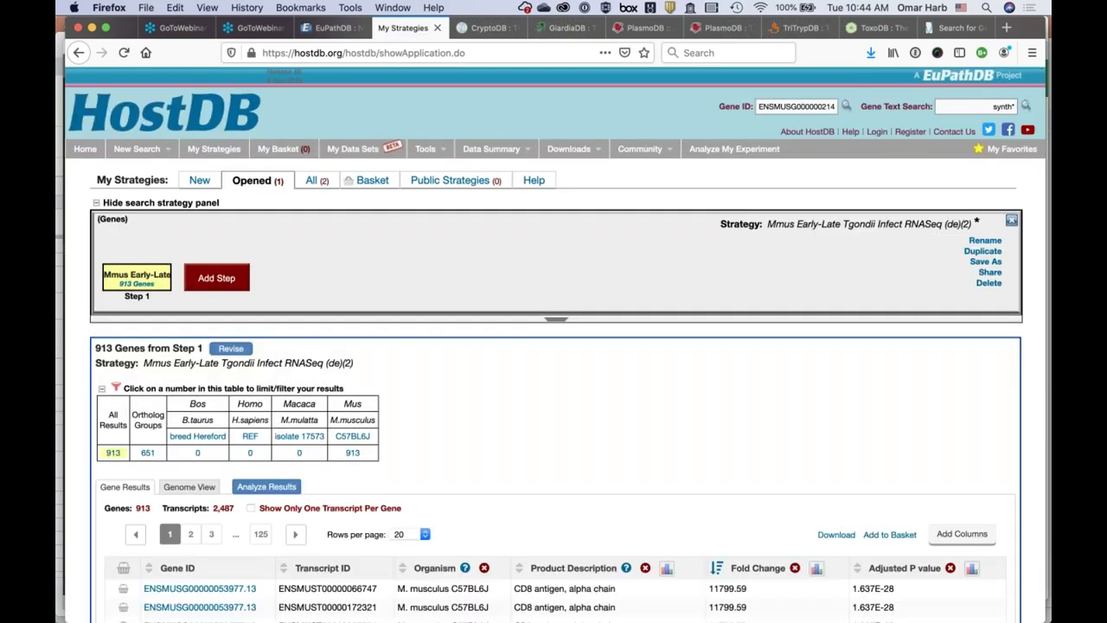
Revise Step 1 to fold difference 15 and rerun it, leaving 767 genes
{"action": "mouse_move", "coordinate": [167, 268]}
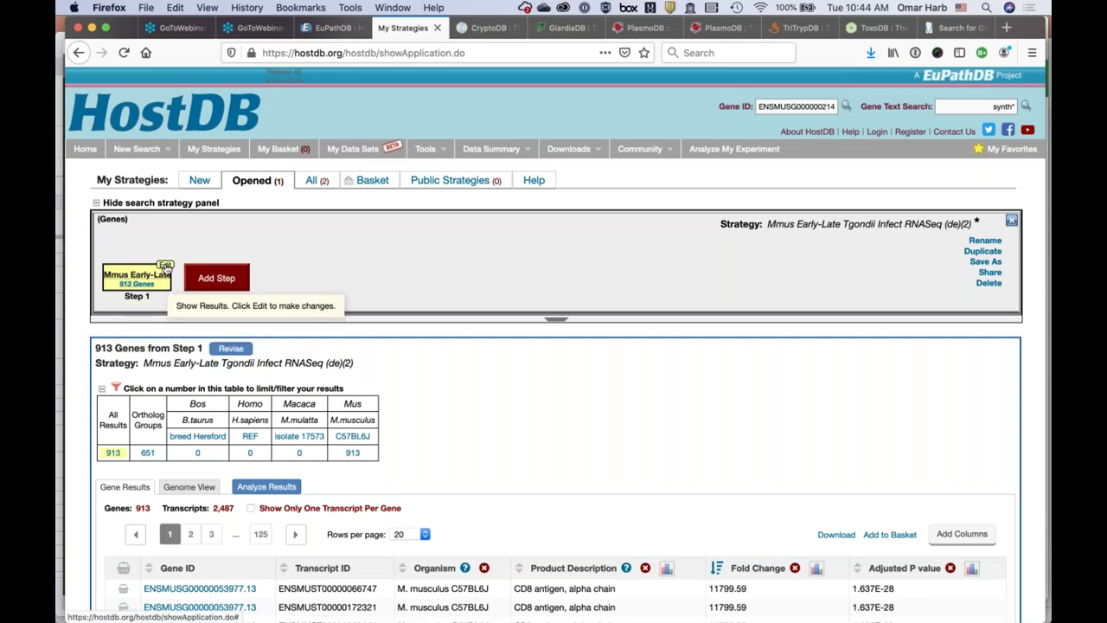
{"action": "left_click", "coordinate": [167, 266]}
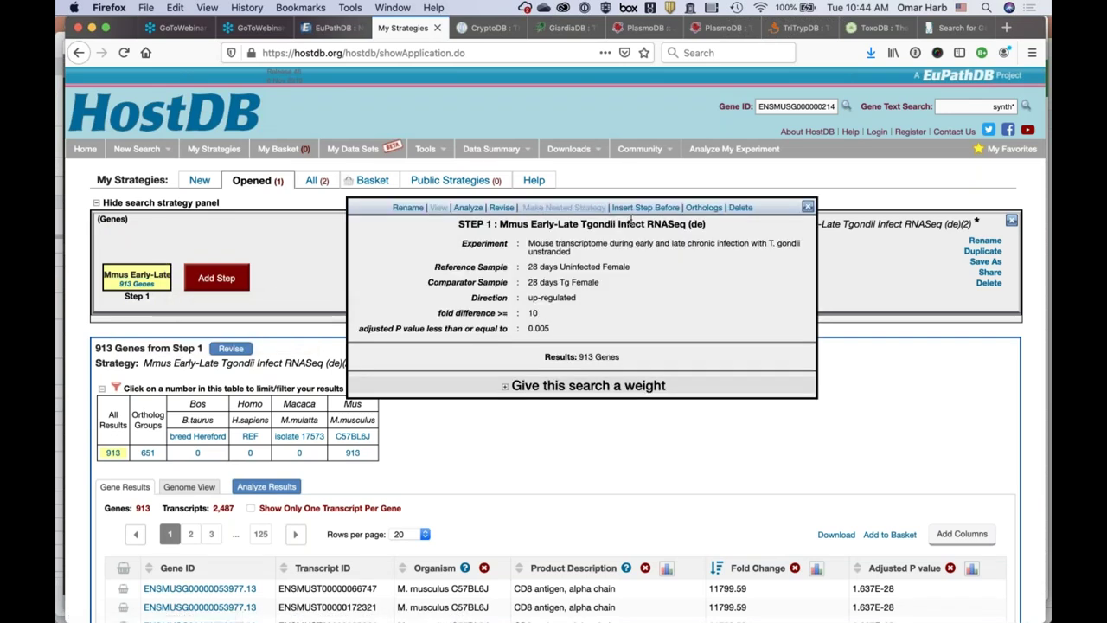
{"action": "left_click", "coordinate": [504, 212]}
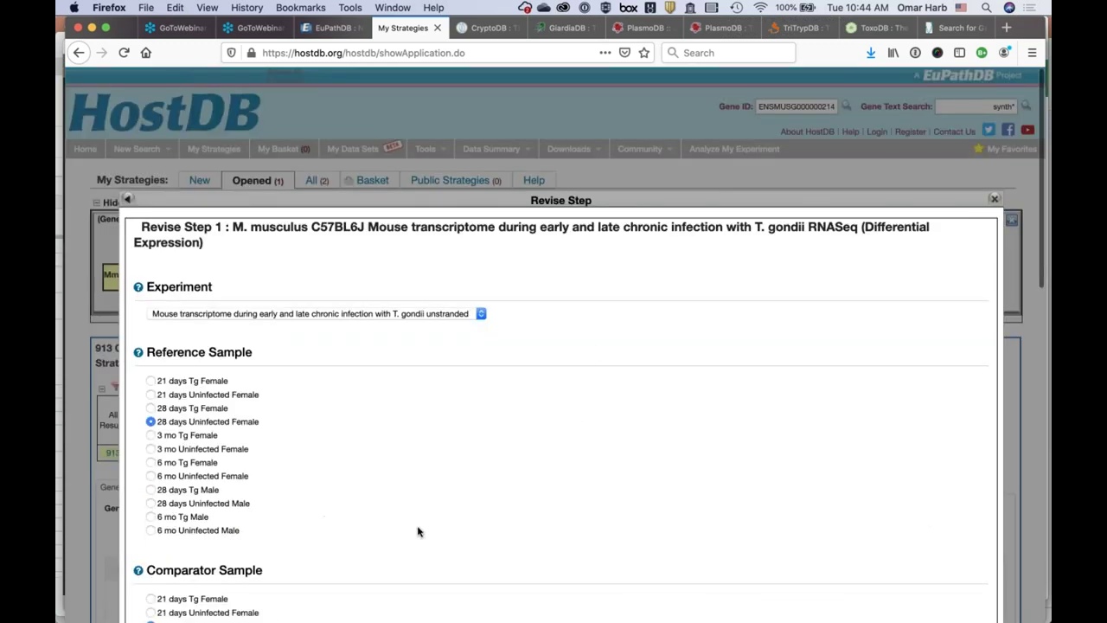
{"action": "scroll", "coordinate": [417, 531], "scroll_direction": "down", "scroll_amount": 10}
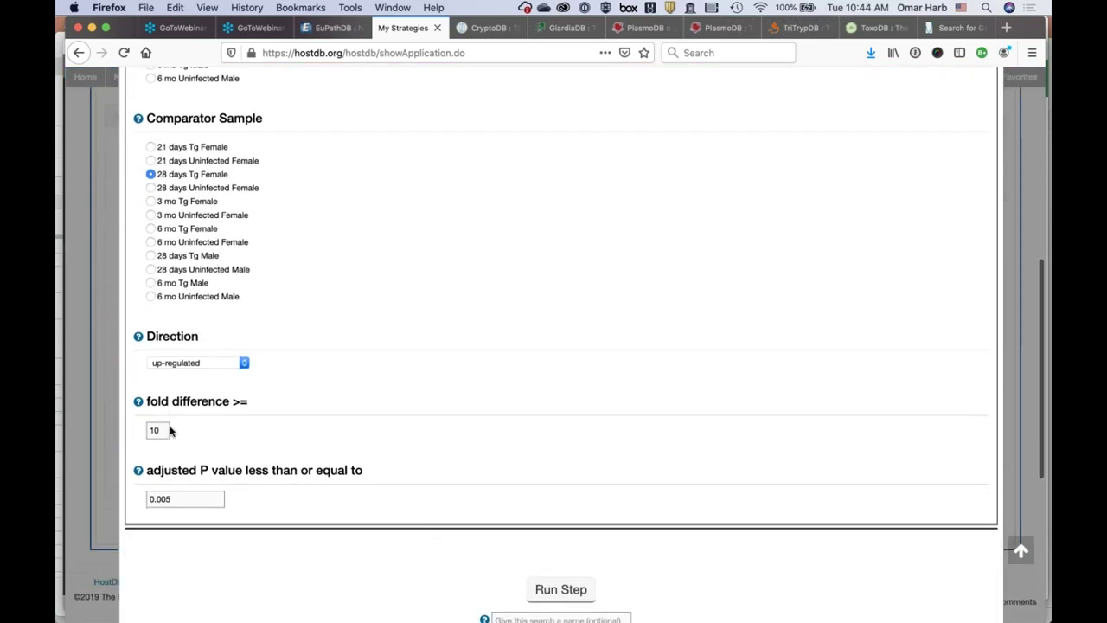
{"action": "double_click", "coordinate": [161, 429]}
{"action": "type", "text": "15"}
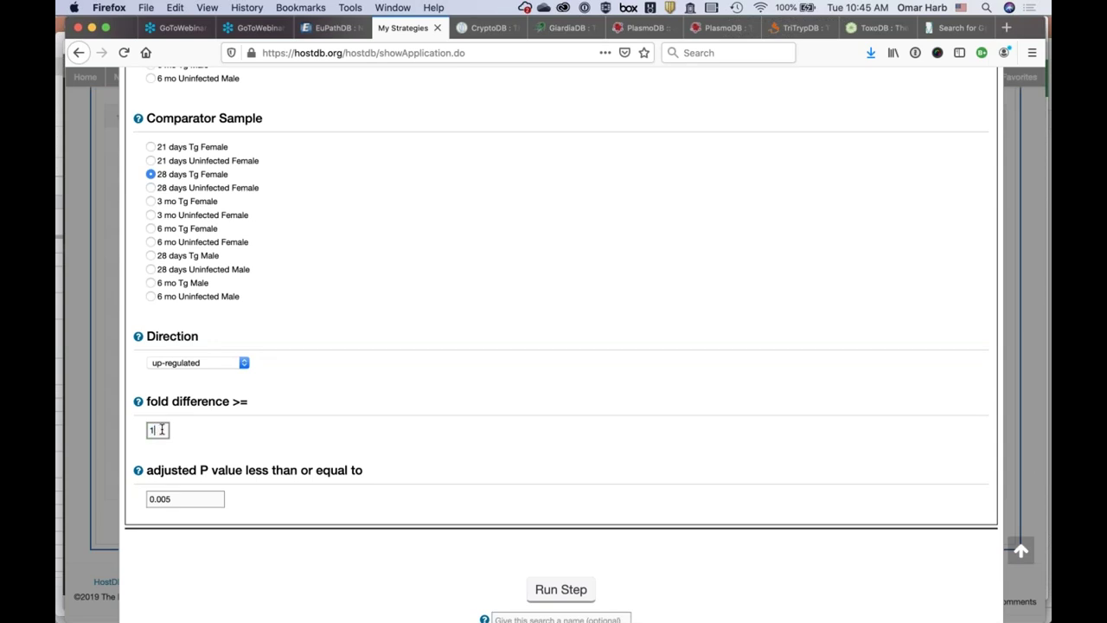
{"action": "left_click", "coordinate": [546, 588]}
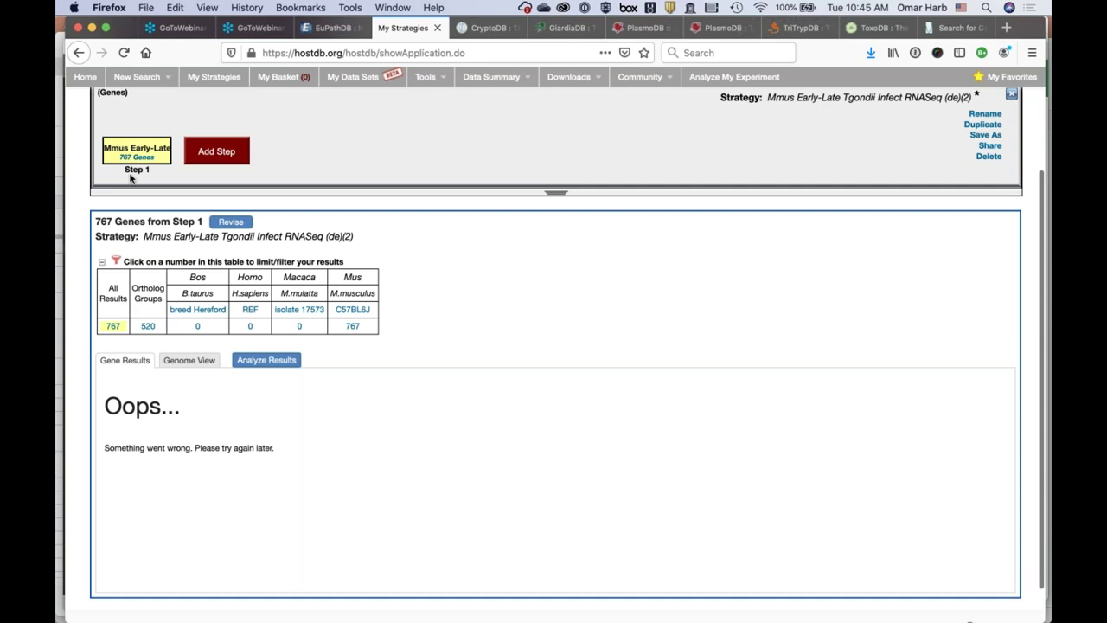
{"action": "left_click", "coordinate": [135, 166]}
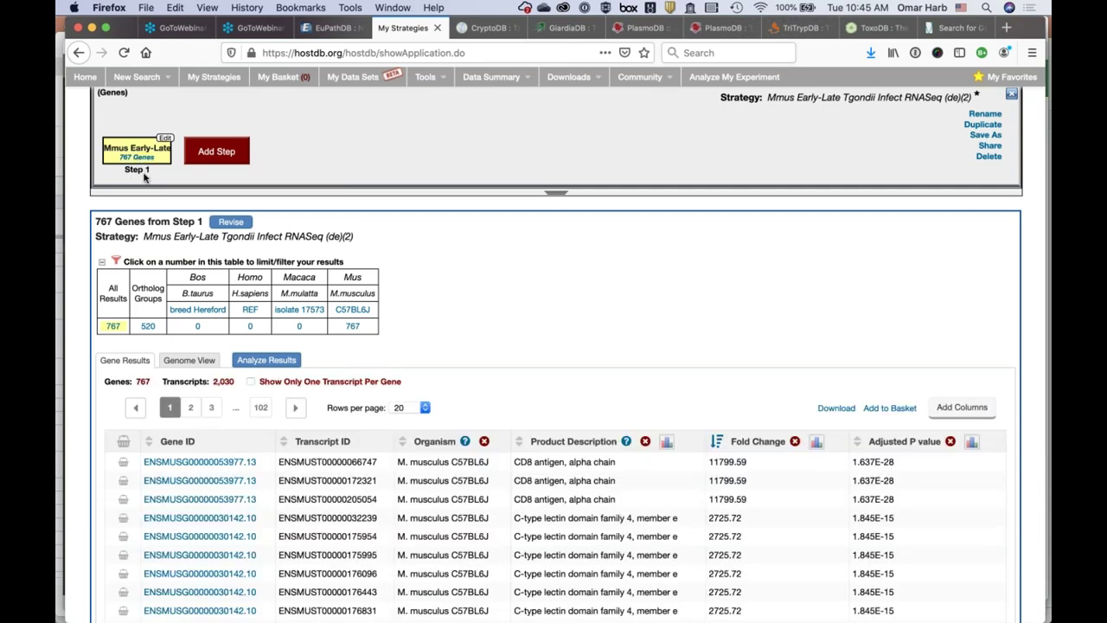
{"action": "scroll", "coordinate": [261, 199], "scroll_direction": "up", "scroll_amount": 2}
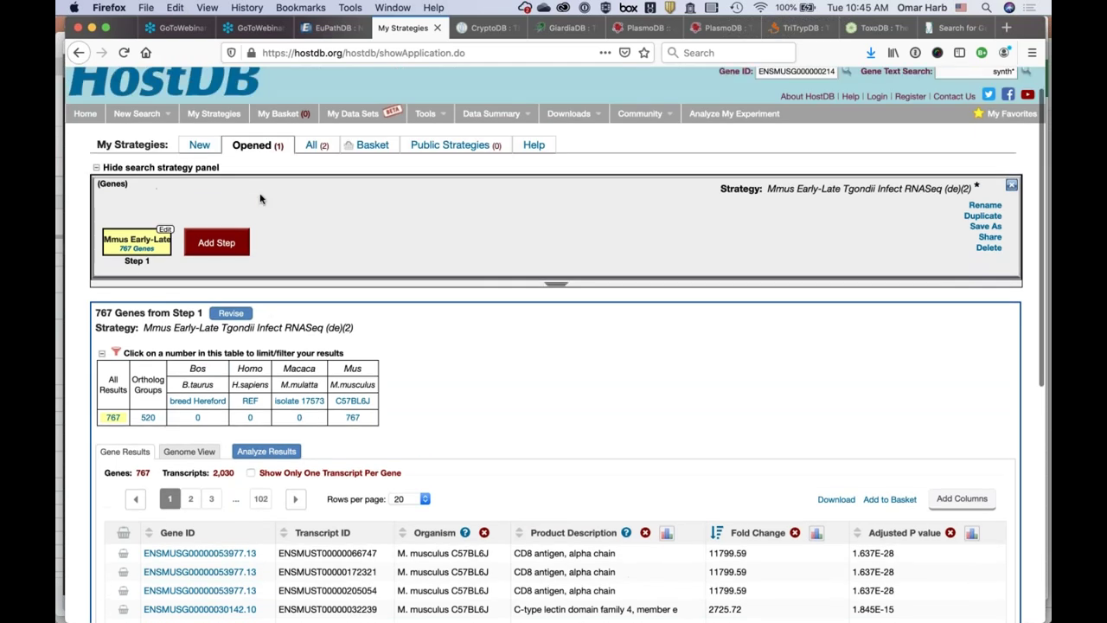
Add a second step using the Garfoot mouse RNA Seq Evidence differential expression search
{"action": "left_click", "coordinate": [236, 241]}
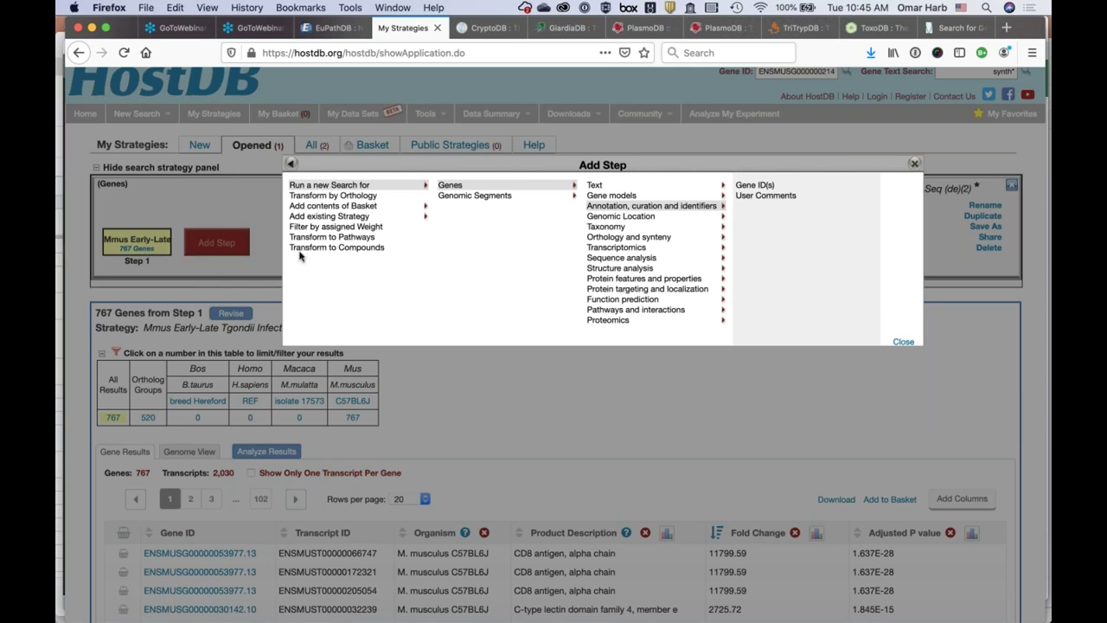
{"action": "left_click", "coordinate": [618, 250]}
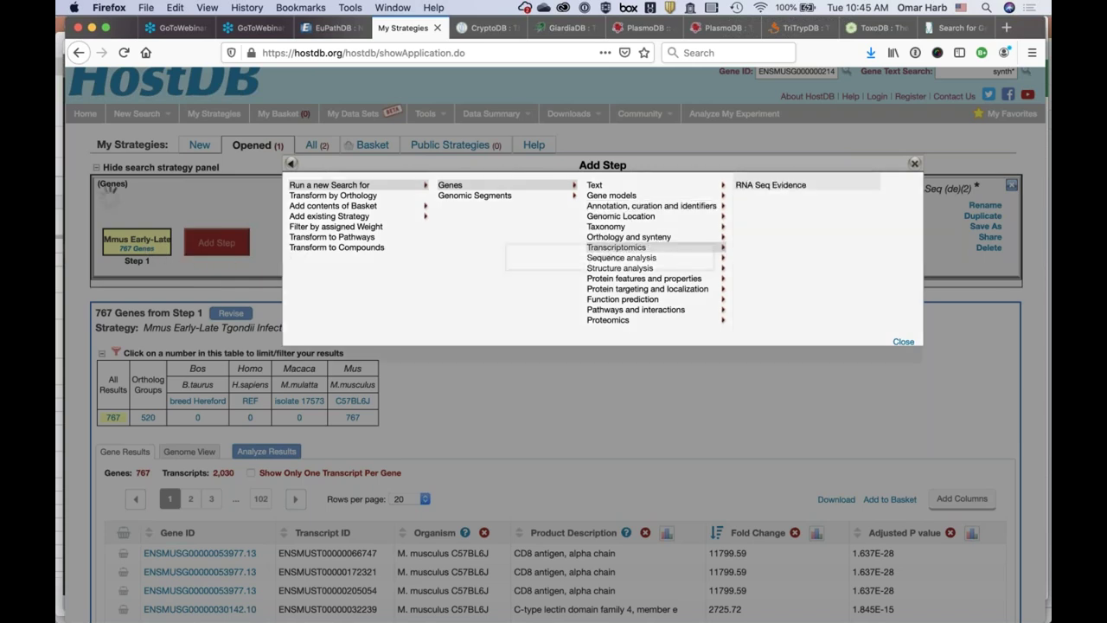
{"action": "left_click", "coordinate": [773, 186]}
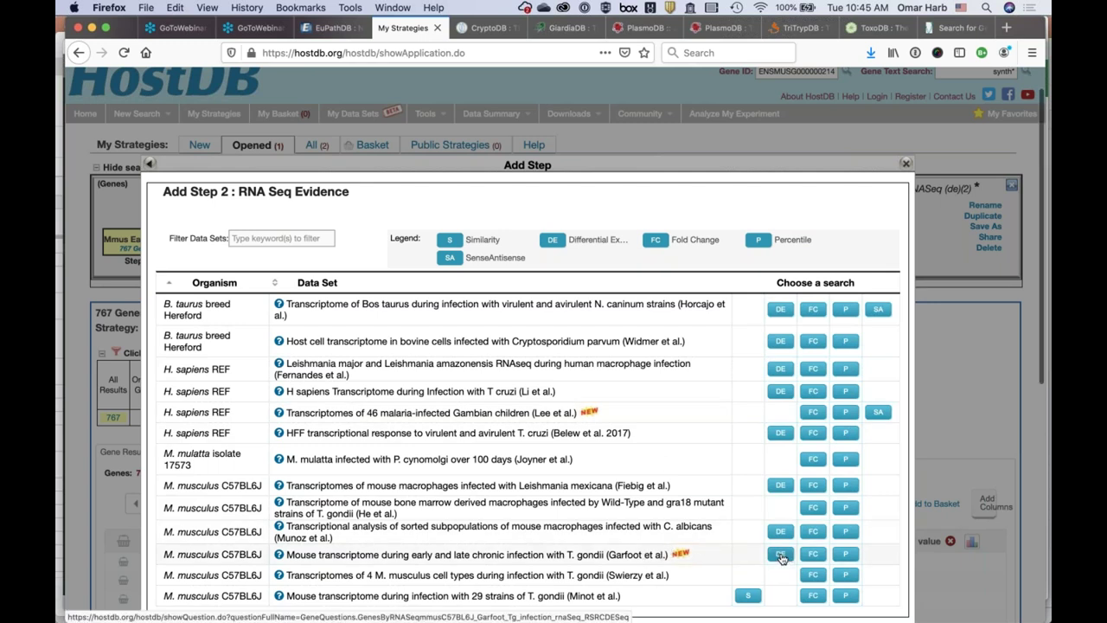
{"action": "left_click", "coordinate": [782, 555]}
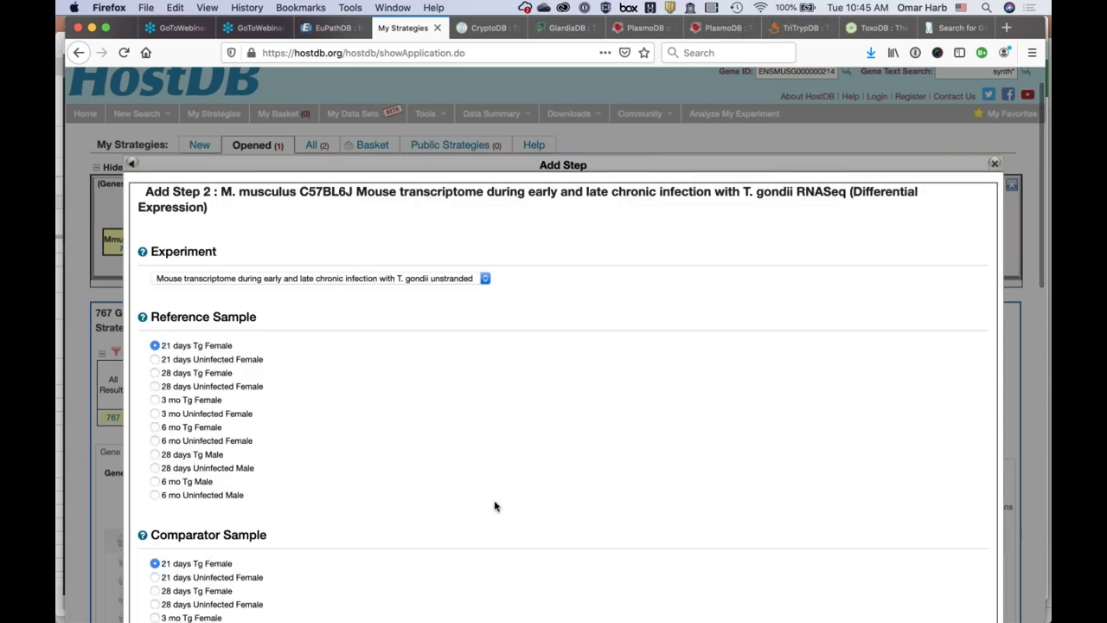
Compare 28 days Tg Male against 28 days Uninfected Male: up-regulated, fold 15, adjusted P 0.005
{"action": "scroll", "coordinate": [495, 506], "scroll_direction": "down", "scroll_amount": 5}
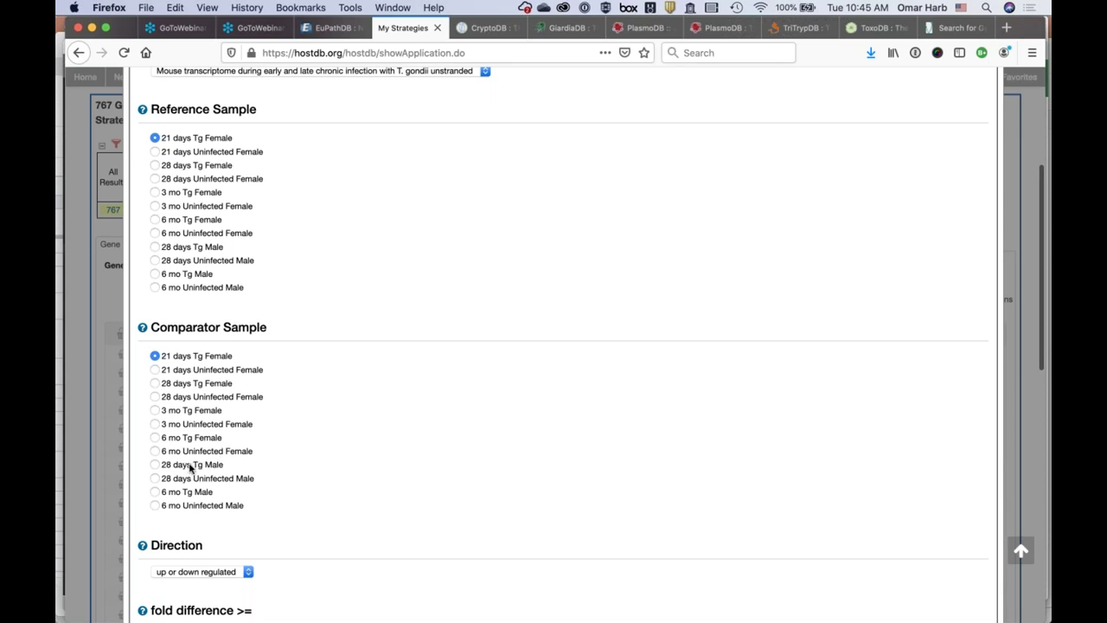
{"action": "left_click", "coordinate": [155, 465]}
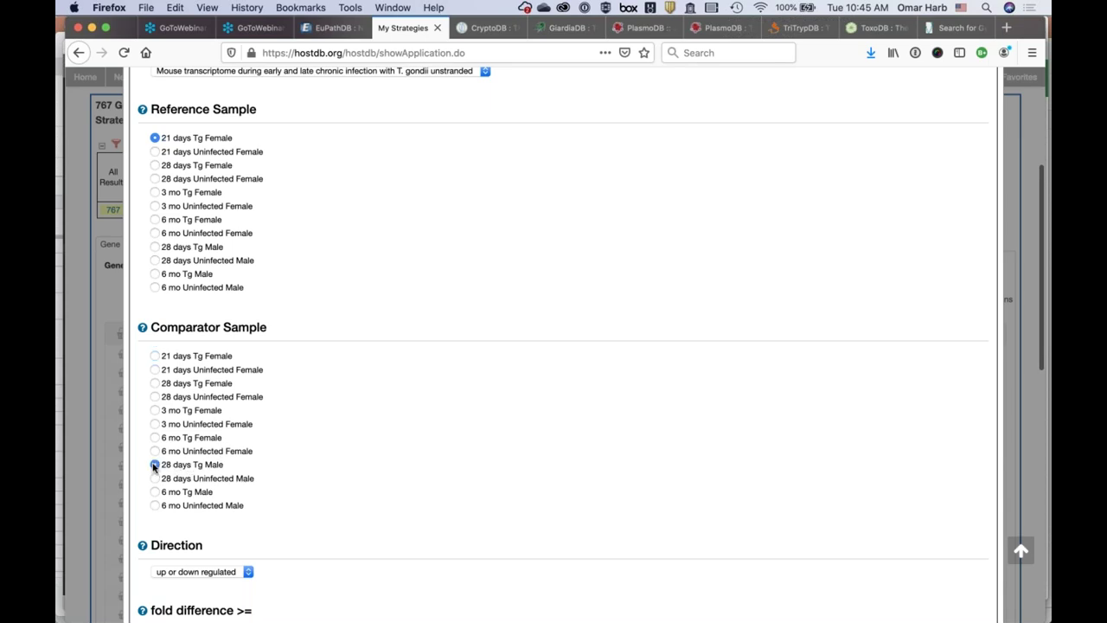
{"action": "left_click", "coordinate": [155, 261]}
{"action": "scroll", "coordinate": [325, 451], "scroll_direction": "down", "scroll_amount": 5}
{"action": "left_click", "coordinate": [240, 340]}
{"action": "left_click", "coordinate": [223, 354]}
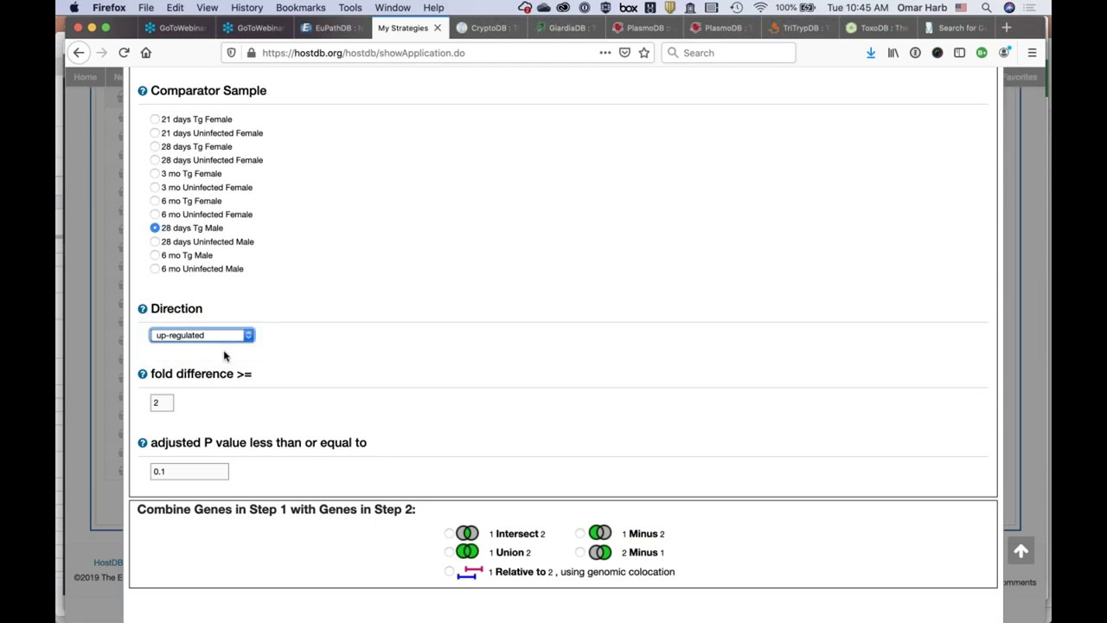
{"action": "double_click", "coordinate": [160, 403]}
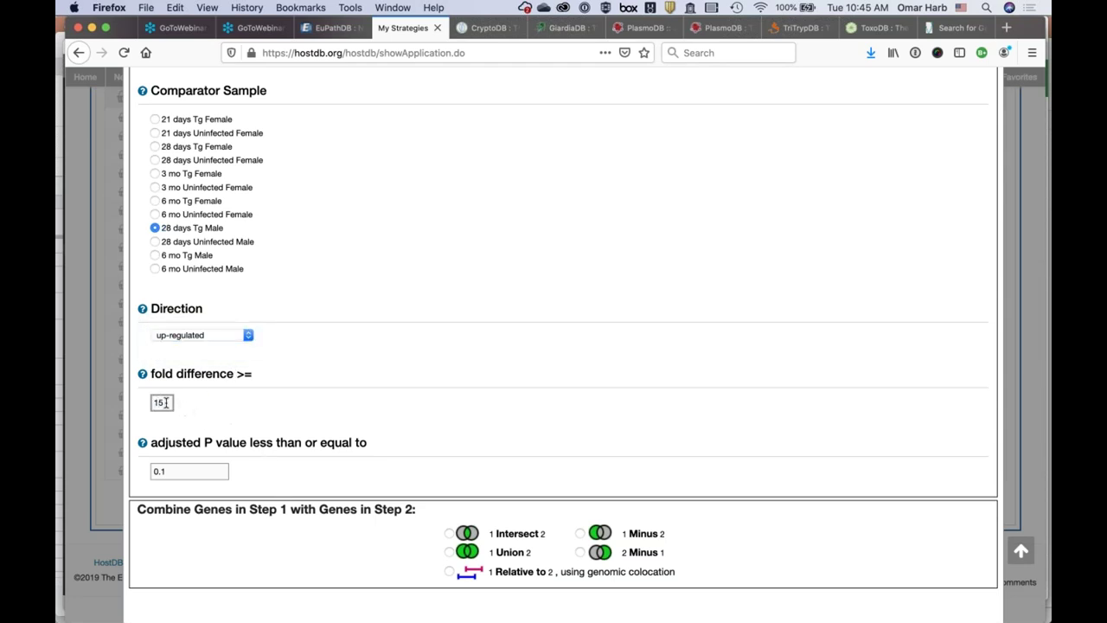
{"action": "left_click", "coordinate": [172, 472]}
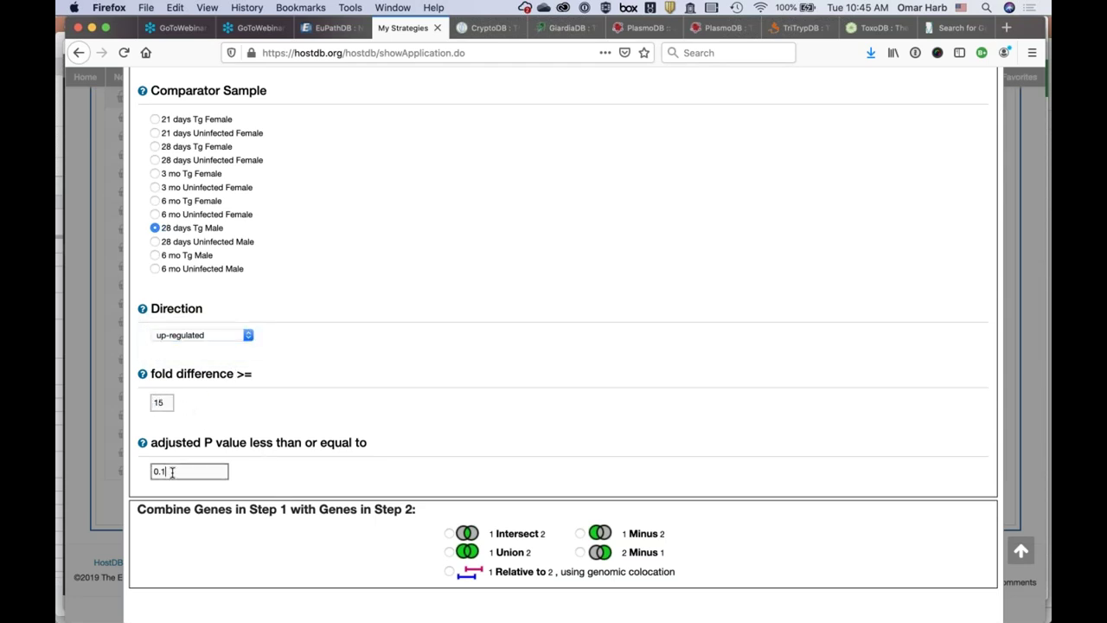
{"action": "type", "text": "5"}
Intersect the new search with Step 1 and run it, leaving 388 genes
{"action": "scroll", "coordinate": [531, 530], "scroll_direction": "down", "scroll_amount": 3}
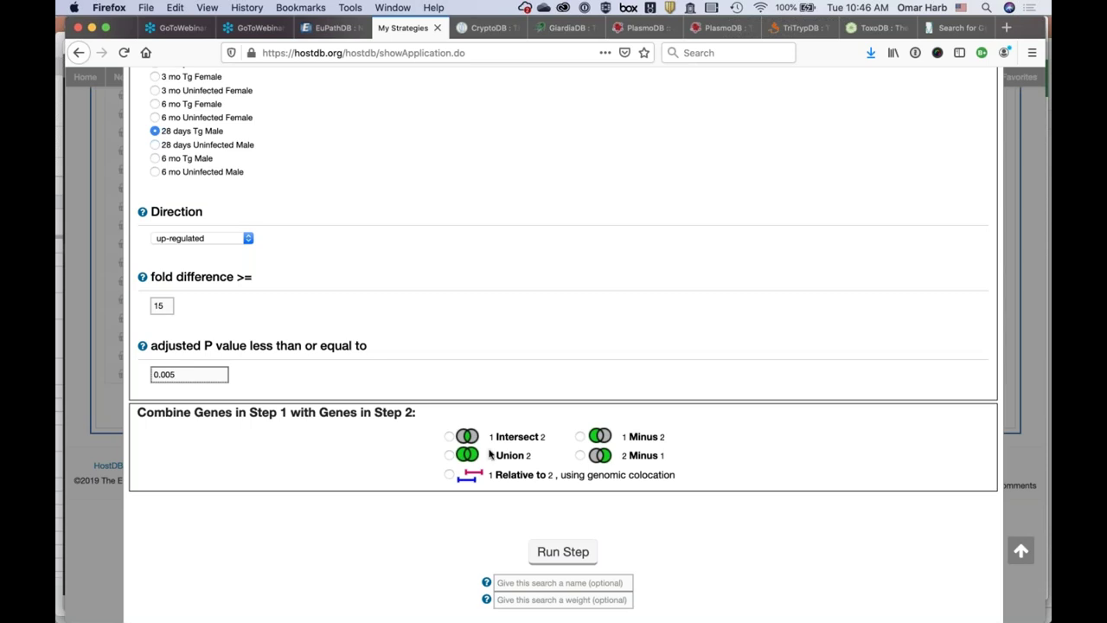
{"action": "mouse_move", "coordinate": [510, 454]}
{"action": "left_click", "coordinate": [449, 437]}
{"action": "left_click", "coordinate": [563, 551]}
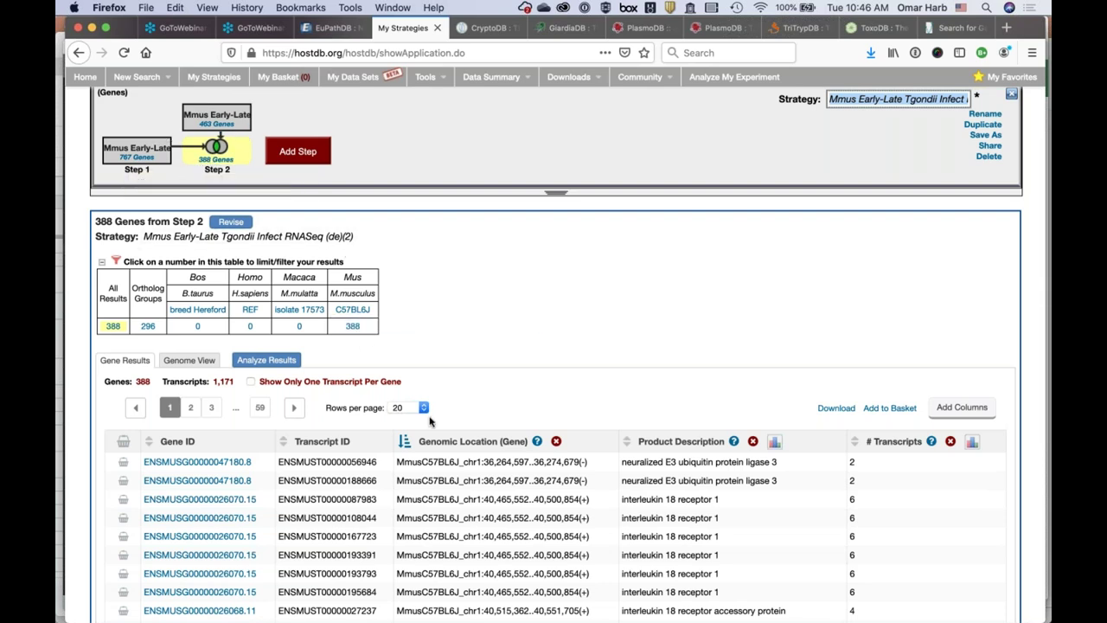
{"action": "scroll", "coordinate": [554, 353], "scroll_direction": "down", "scroll_amount": 5}
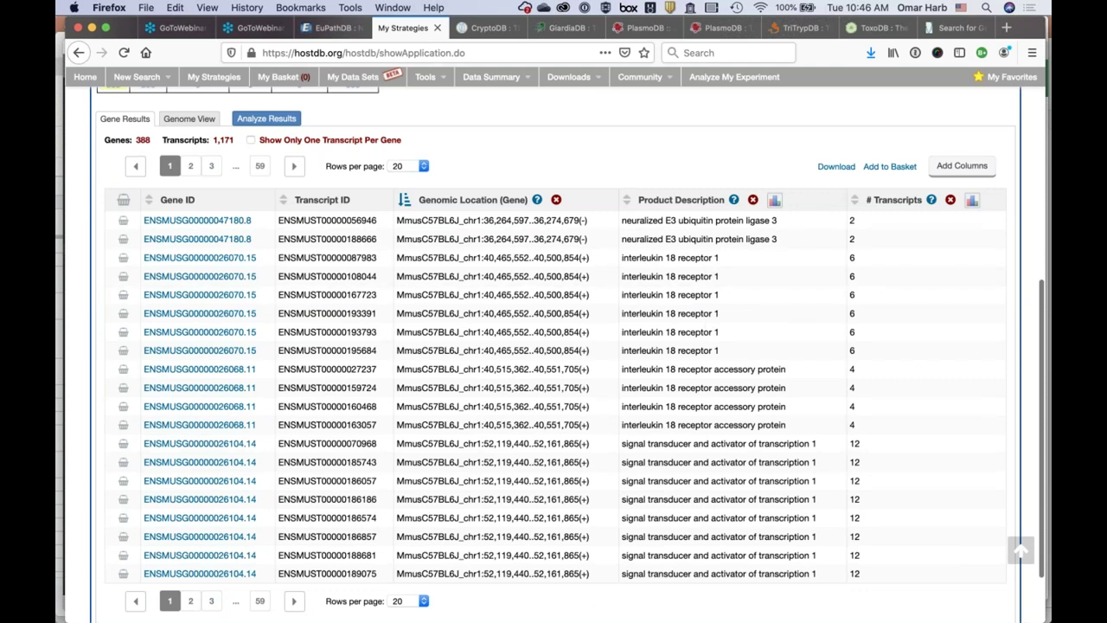
{"action": "scroll", "coordinate": [647, 418], "scroll_direction": "up", "scroll_amount": 3}
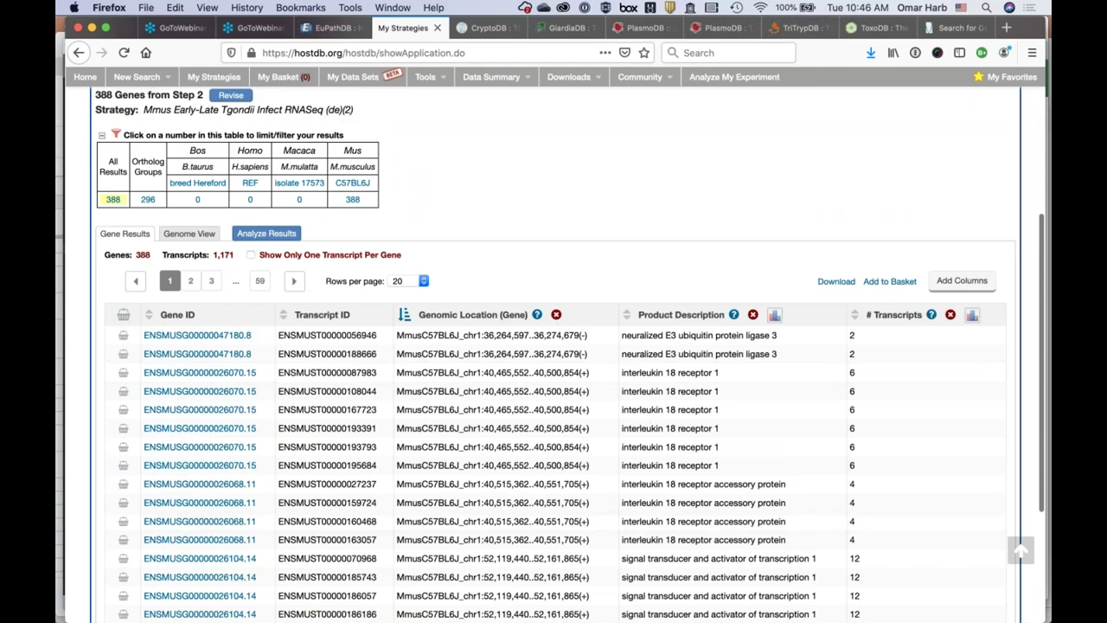
{"action": "scroll", "coordinate": [554, 346], "scroll_direction": "up", "scroll_amount": 6}
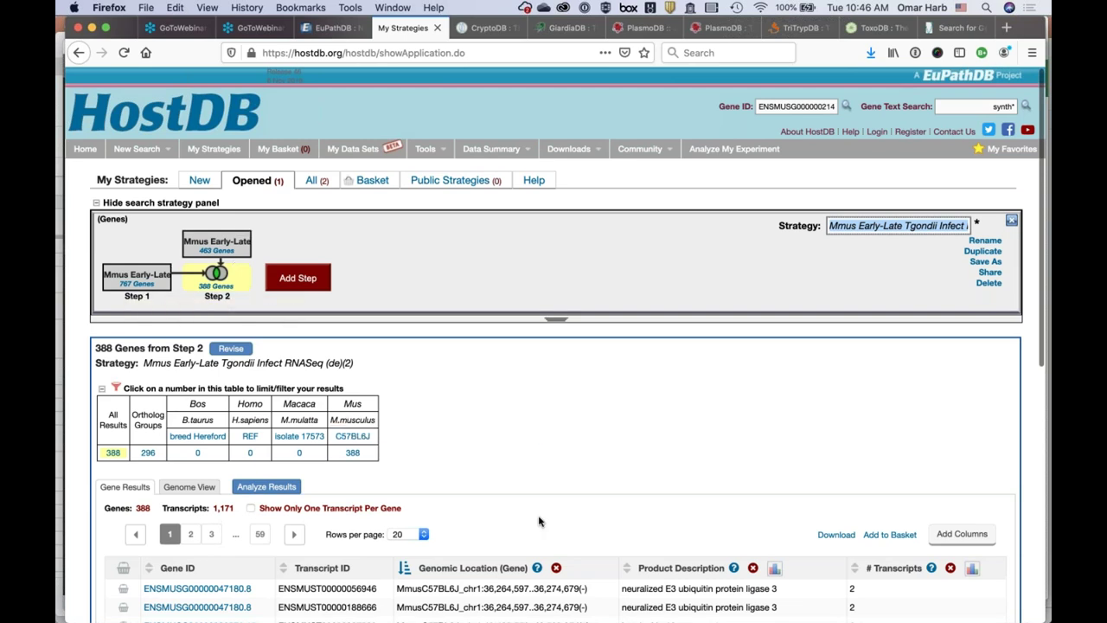
{"action": "scroll", "coordinate": [539, 521], "scroll_direction": "down", "scroll_amount": 2}
{"action": "scroll", "coordinate": [539, 521], "scroll_direction": "down", "scroll_amount": 1}
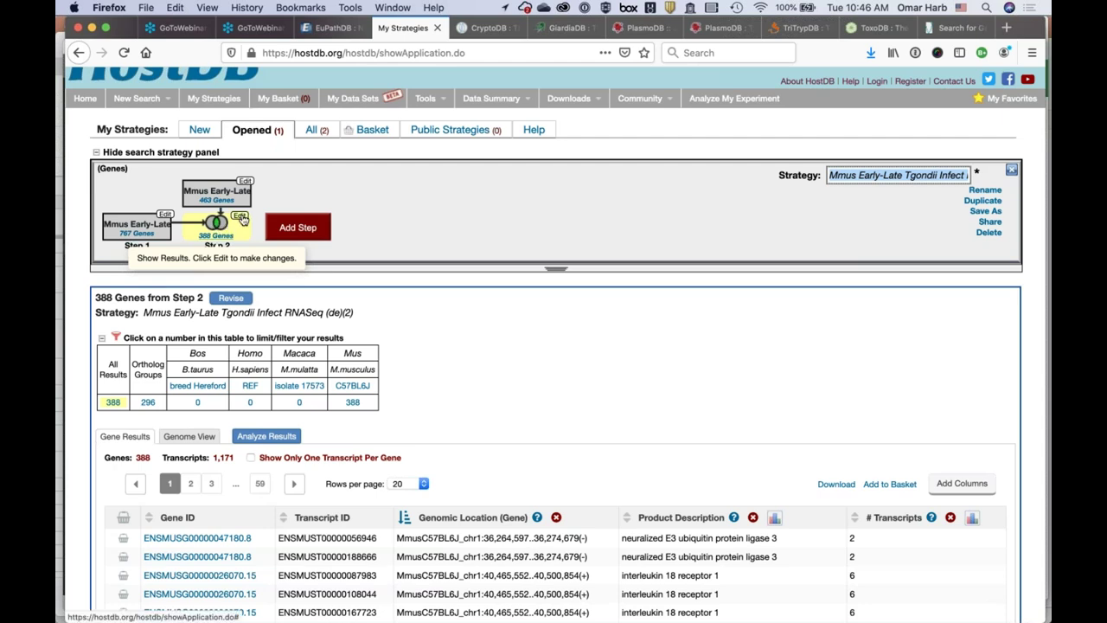
Change Step 2's combination to 1 MINUS 2, giving 379 genes
{"action": "left_click", "coordinate": [239, 216]}
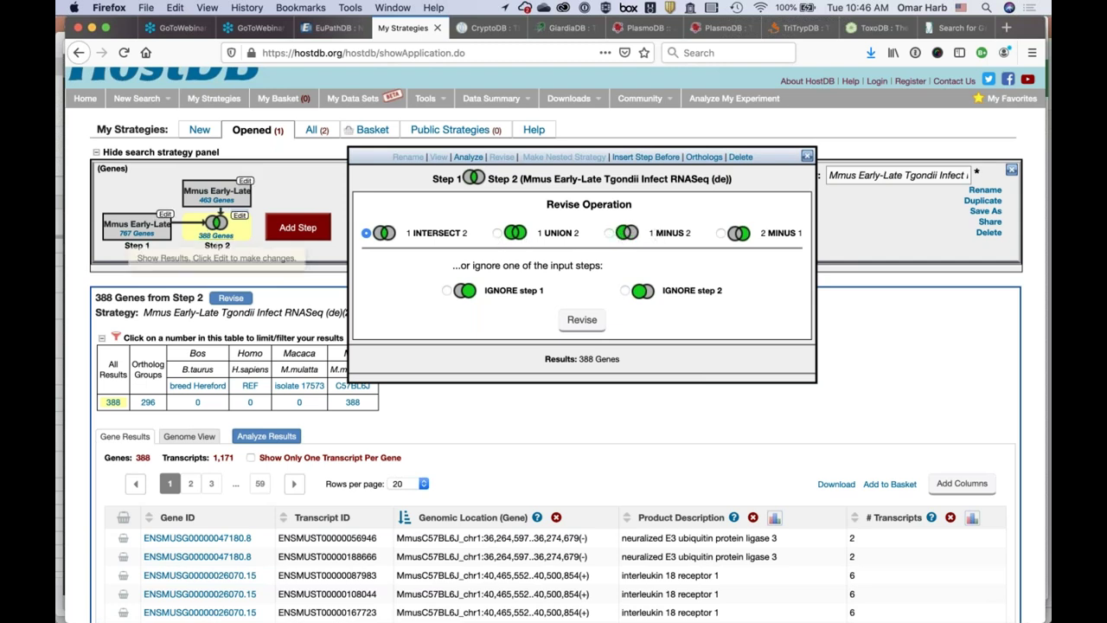
{"action": "left_click", "coordinate": [609, 234]}
{"action": "left_click", "coordinate": [582, 320]}
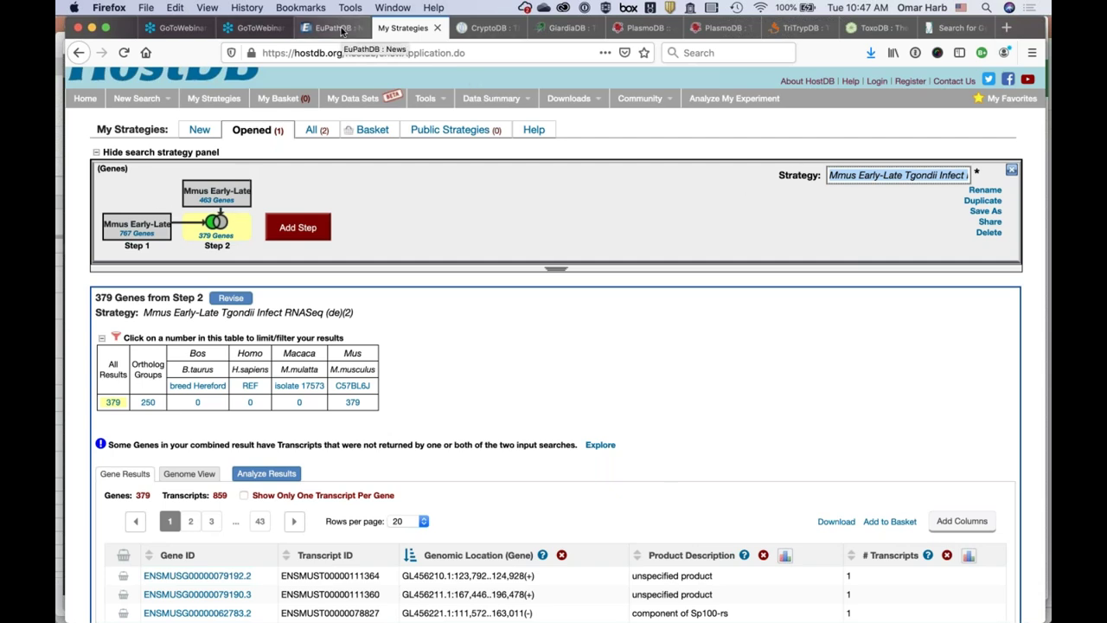
Switch to CryptoDB and open the CryptoDB 46 Released news
{"action": "left_click", "coordinate": [489, 28]}
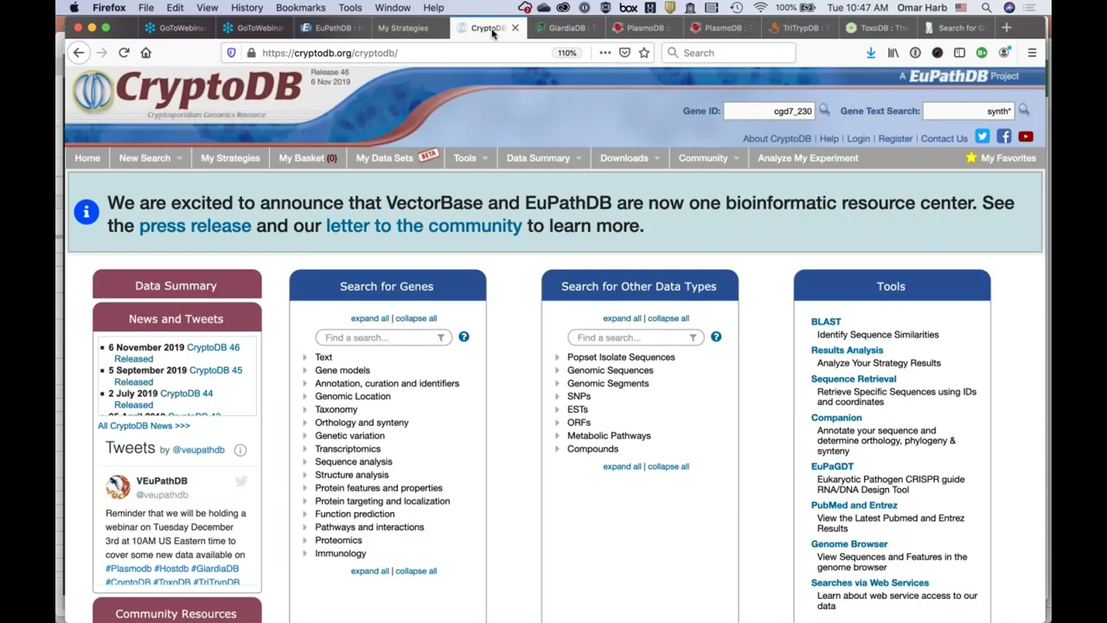
{"action": "left_click", "coordinate": [223, 350]}
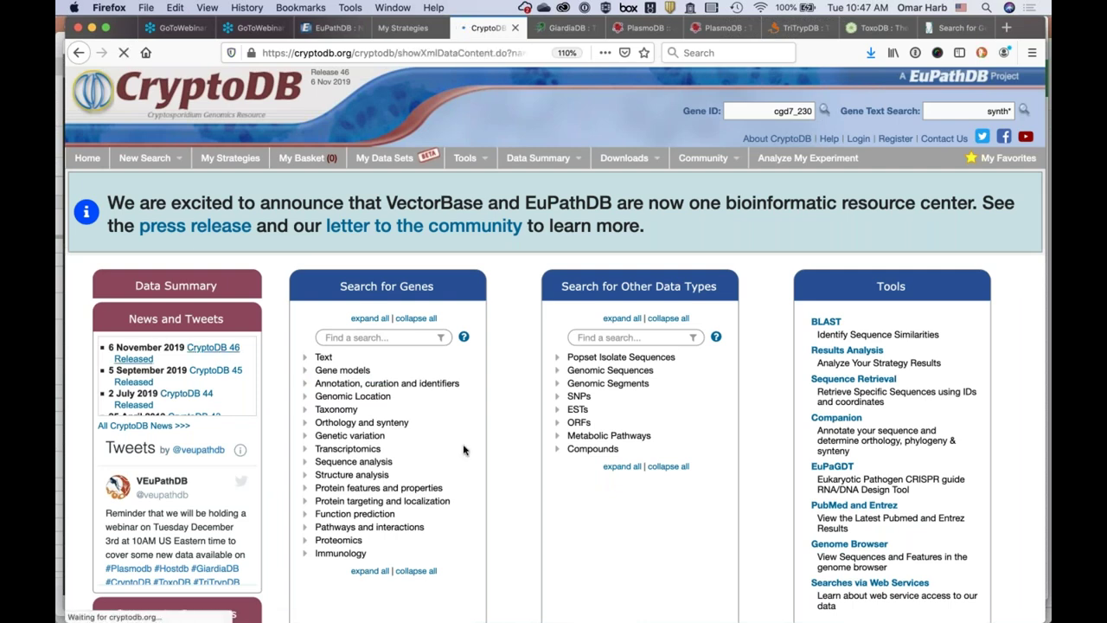
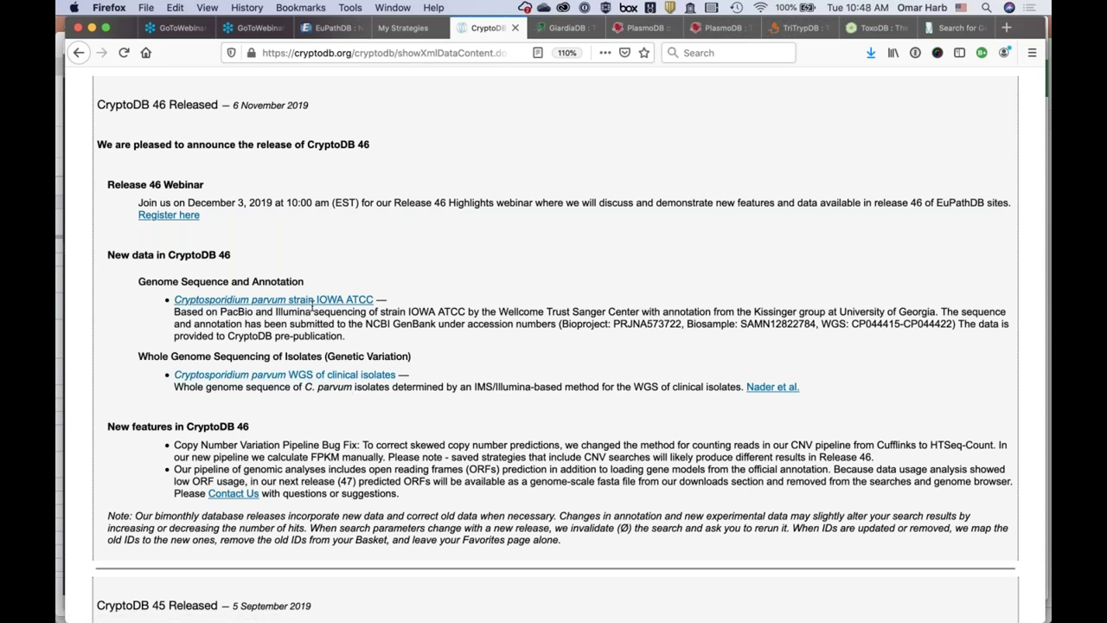
Leave the release 46 news page for the CryptoDB home page using the site logo
{"action": "left_click", "coordinate": [297, 299]}
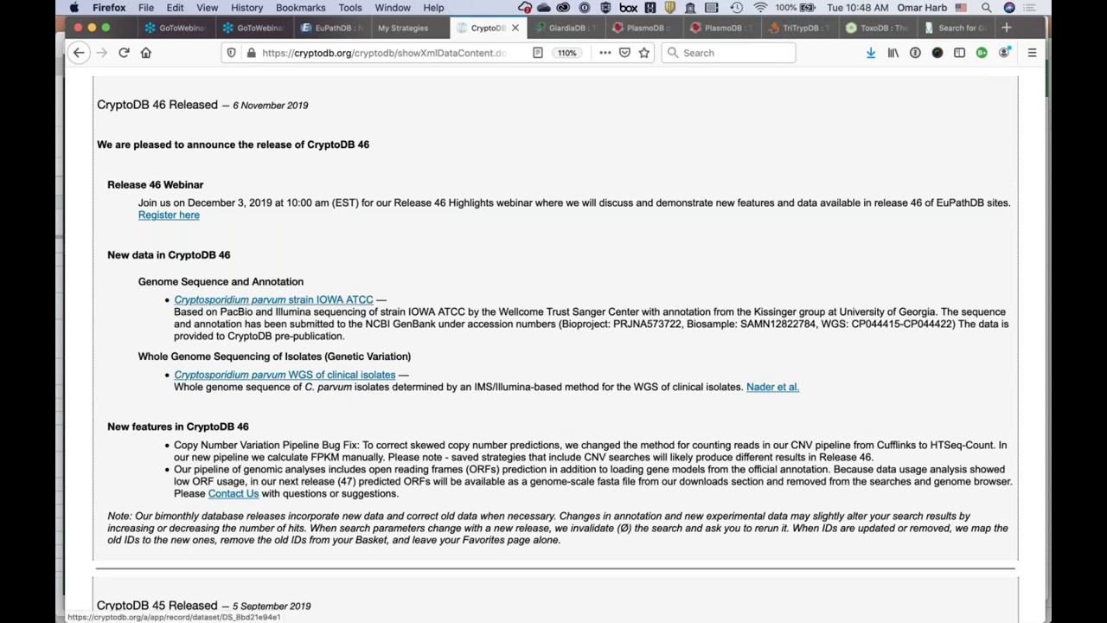
{"action": "scroll", "coordinate": [297, 299], "scroll_direction": "up", "scroll_amount": 2}
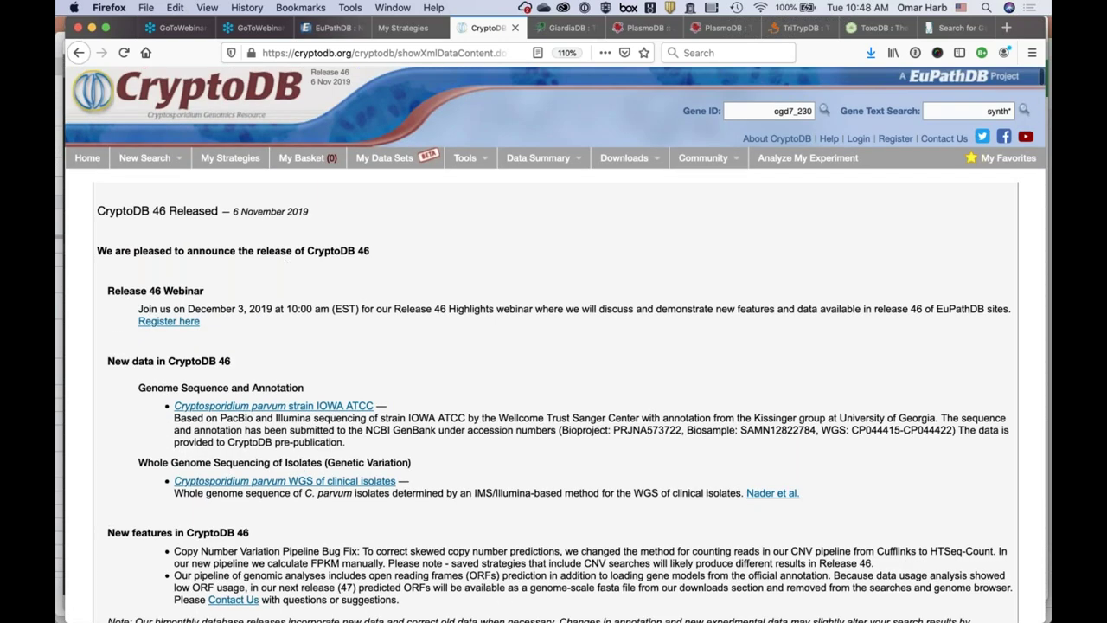
{"action": "left_click", "coordinate": [209, 101]}
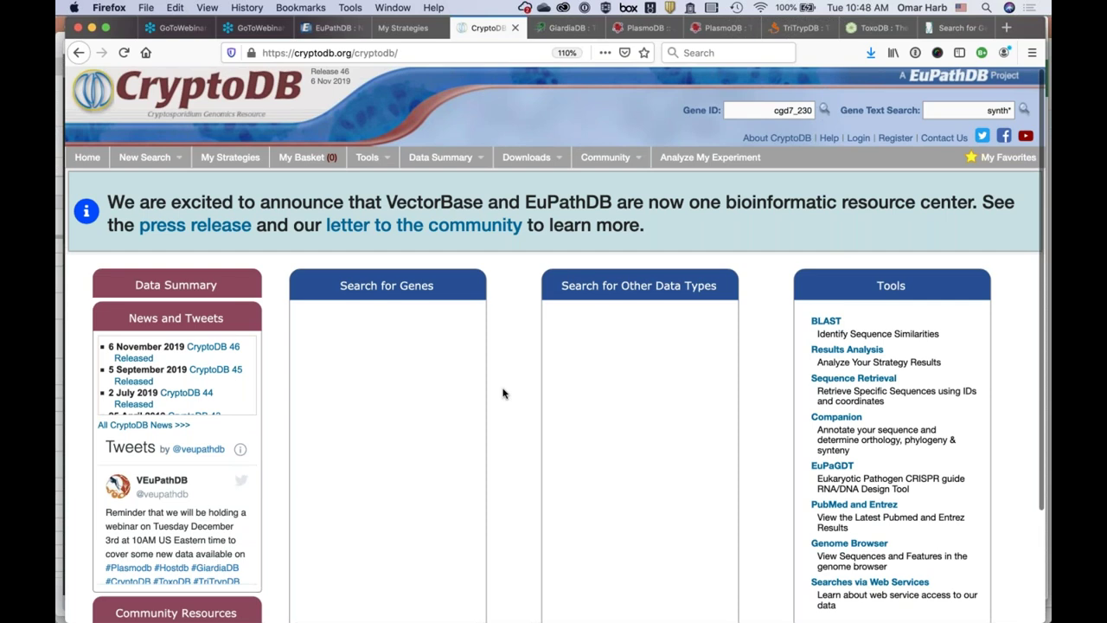
{"action": "scroll", "coordinate": [503, 394], "scroll_direction": "down", "scroll_amount": 3}
{"action": "scroll", "coordinate": [503, 394], "scroll_direction": "up", "scroll_amount": 3}
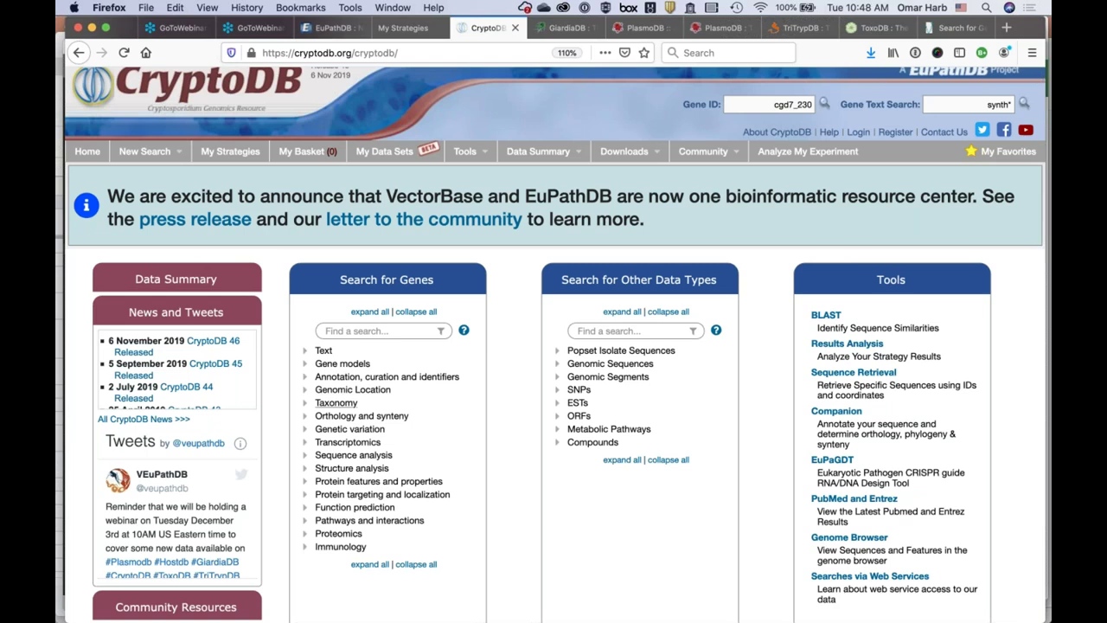
Search genes by organism for Cryptosporidium parvum IOWA-ATCC, returning 3952 genes
{"action": "left_click", "coordinate": [323, 404]}
{"action": "left_click", "coordinate": [339, 416]}
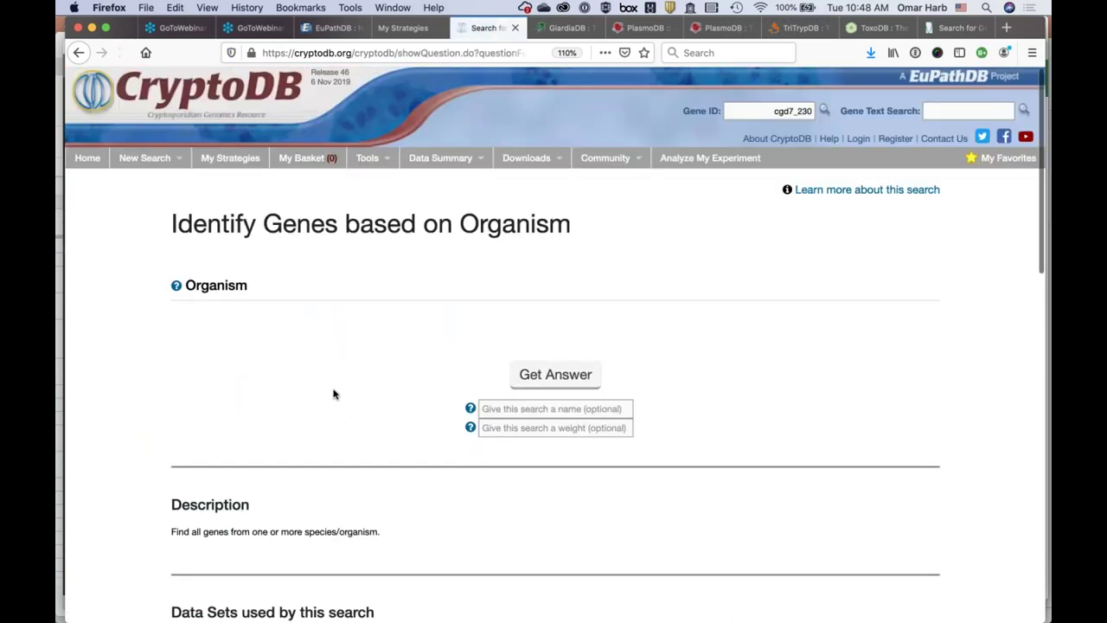
{"action": "left_click", "coordinate": [177, 353]}
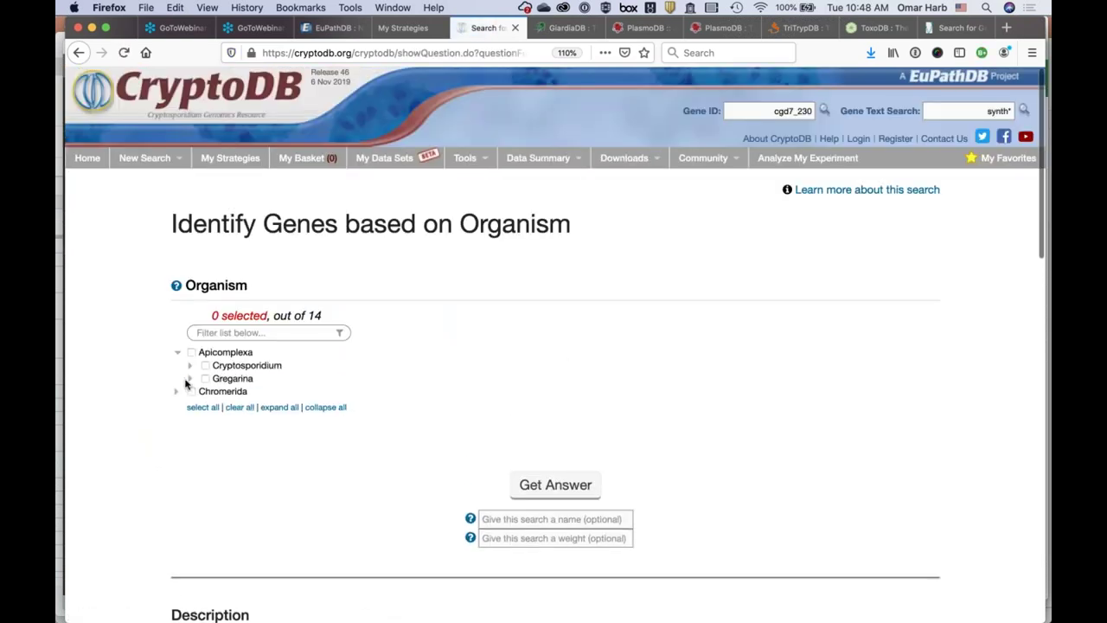
{"action": "left_click", "coordinate": [189, 365]}
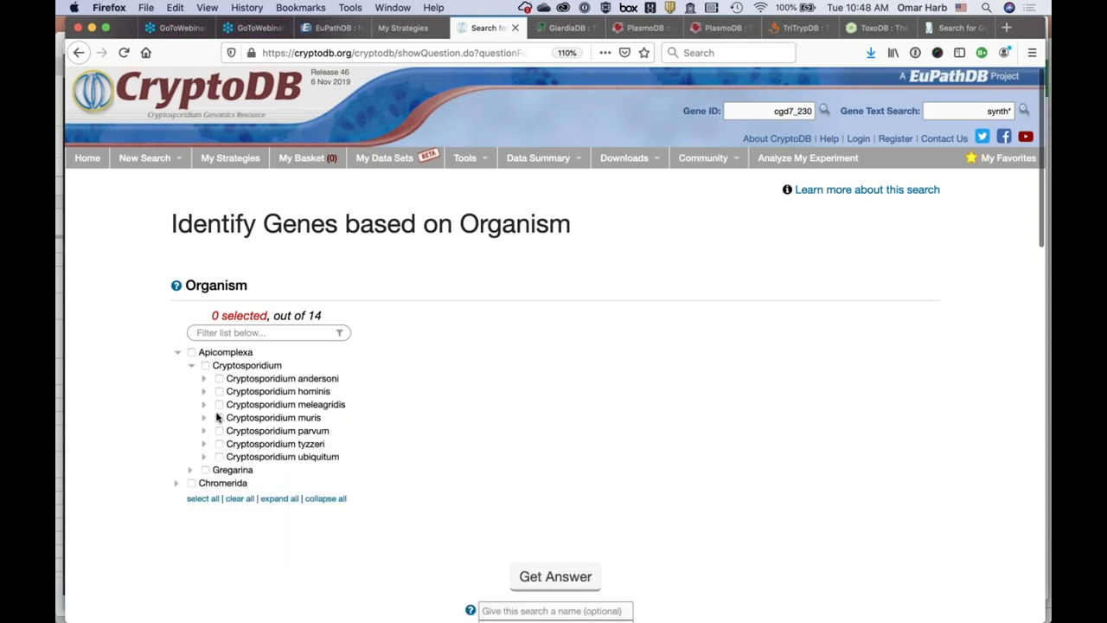
{"action": "left_click", "coordinate": [204, 430]}
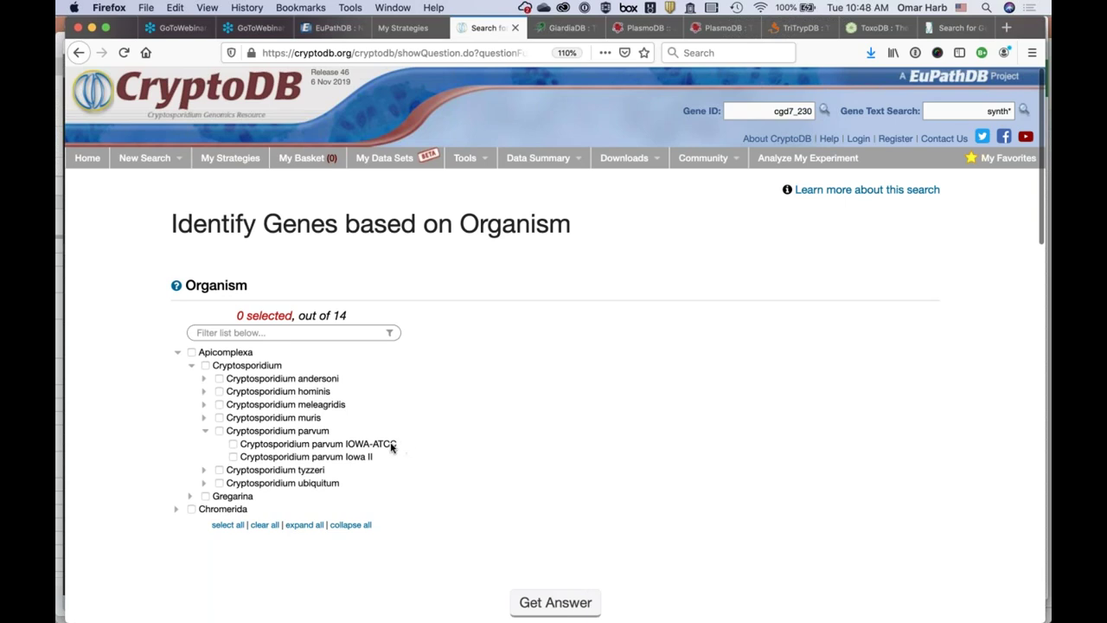
{"action": "left_click", "coordinate": [233, 444]}
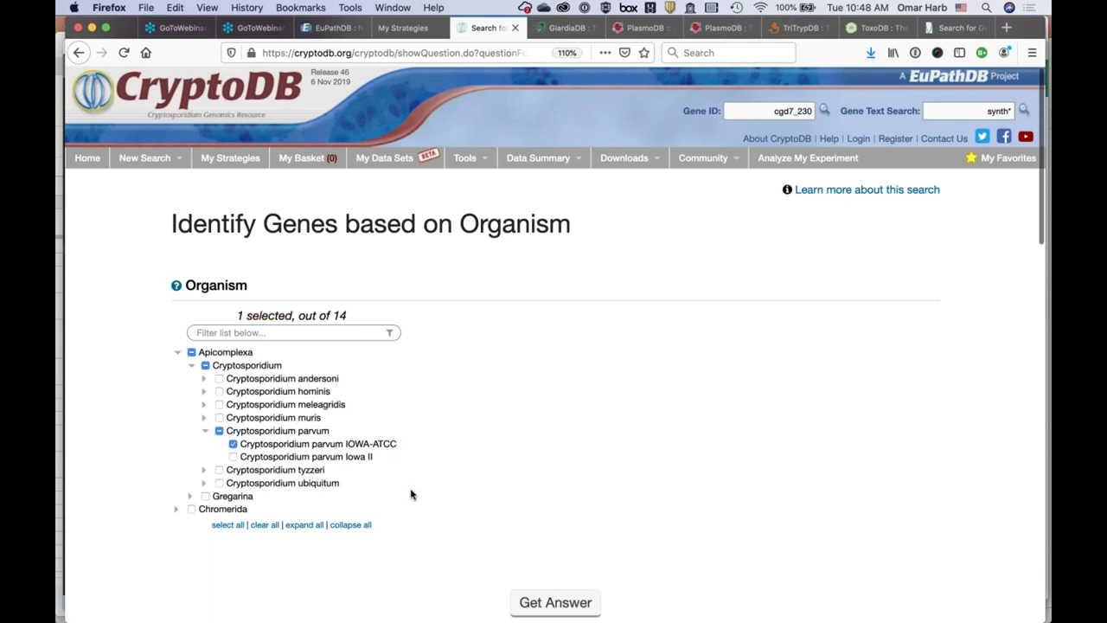
{"action": "scroll", "coordinate": [408, 493], "scroll_direction": "down", "scroll_amount": 3}
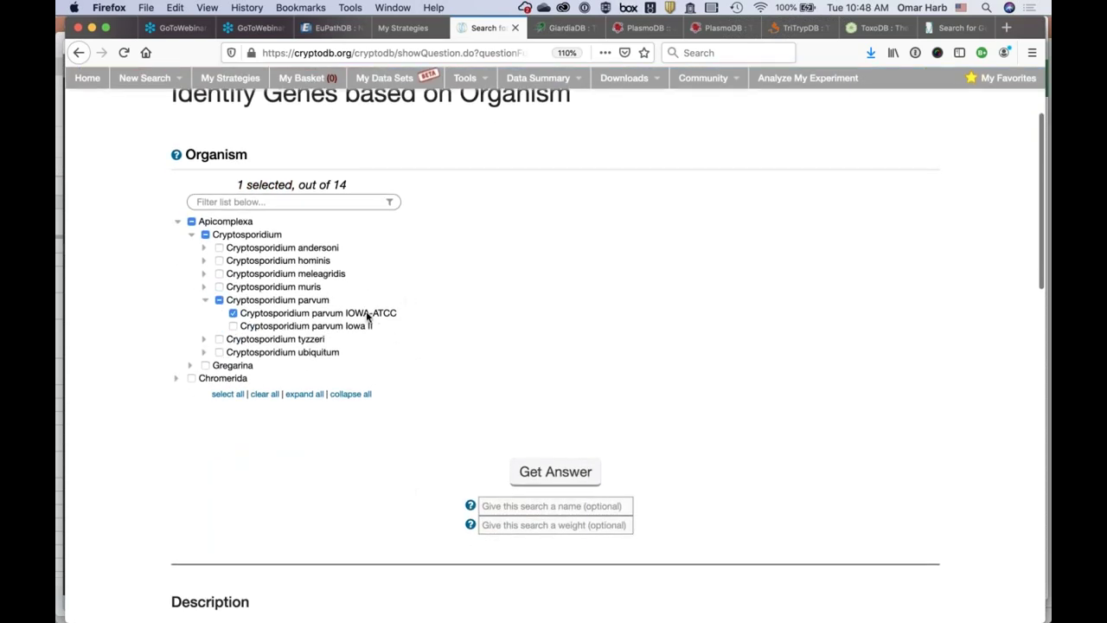
{"action": "left_click", "coordinate": [562, 479]}
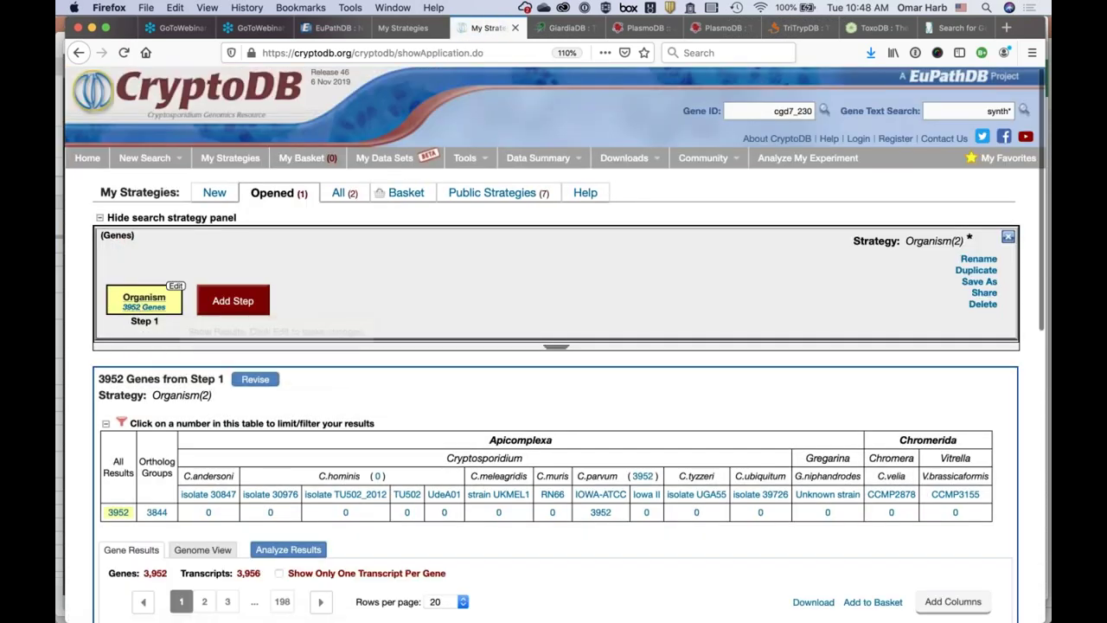
{"action": "scroll", "coordinate": [599, 566], "scroll_direction": "down", "scroll_amount": 5}
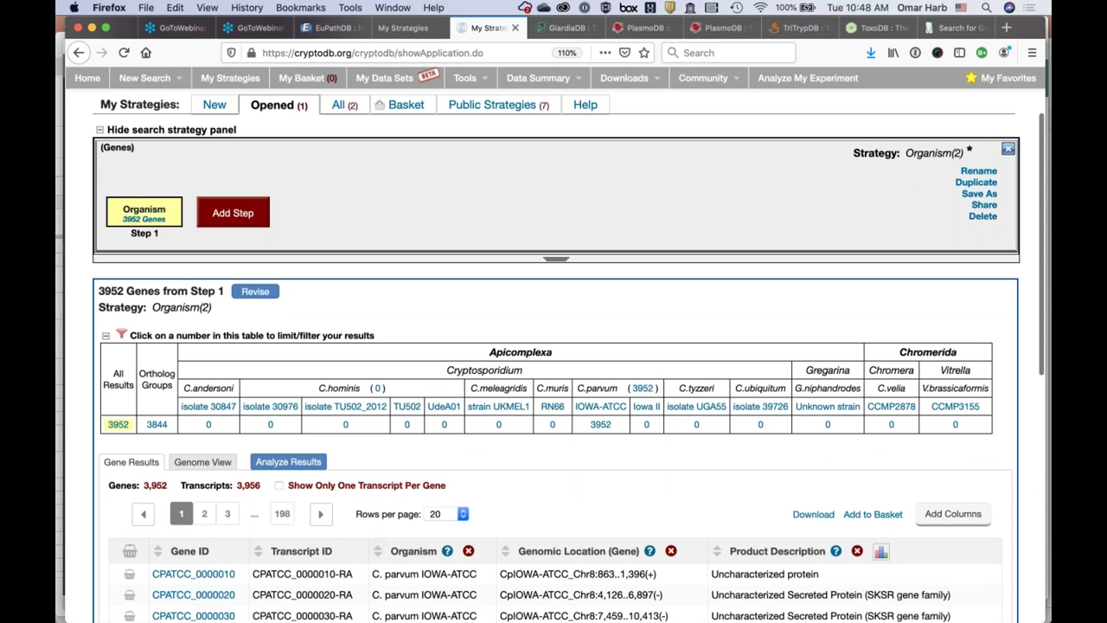
{"action": "scroll", "coordinate": [553, 364], "scroll_direction": "down", "scroll_amount": 4}
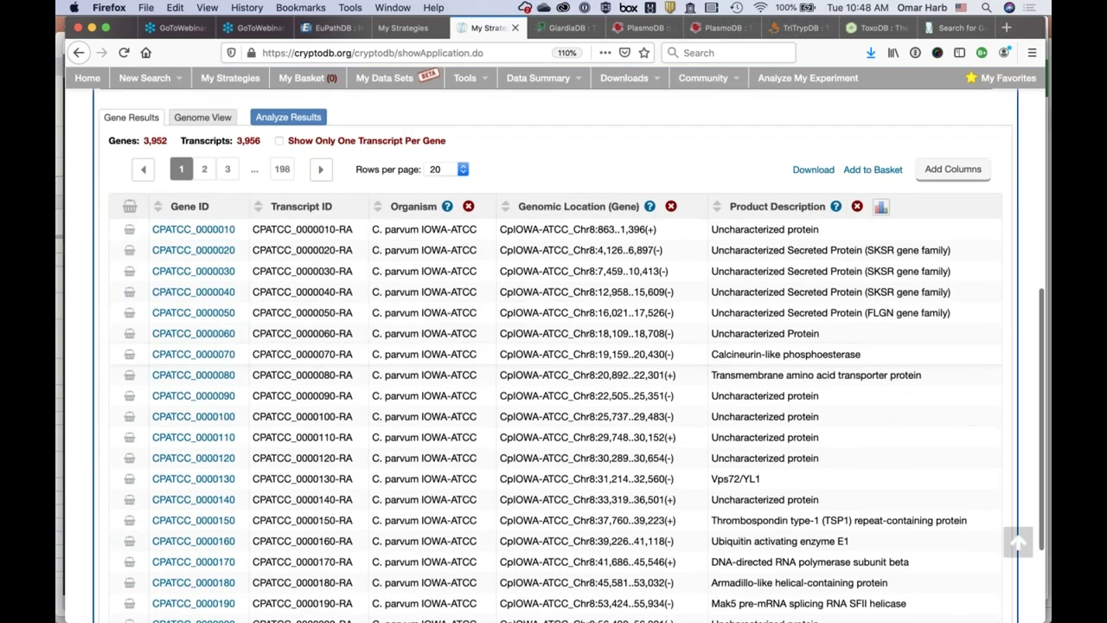
Add the Chromosome column to the gene results table
{"action": "left_click", "coordinate": [945, 171]}
{"action": "left_click", "coordinate": [534, 220]}
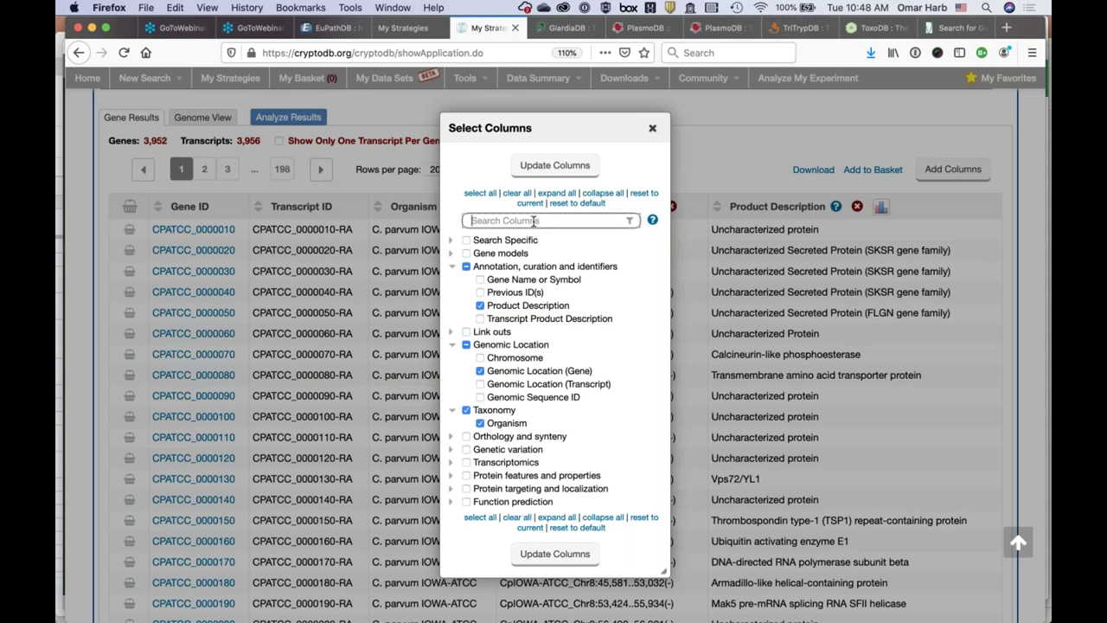
{"action": "type", "text": "chrom"}
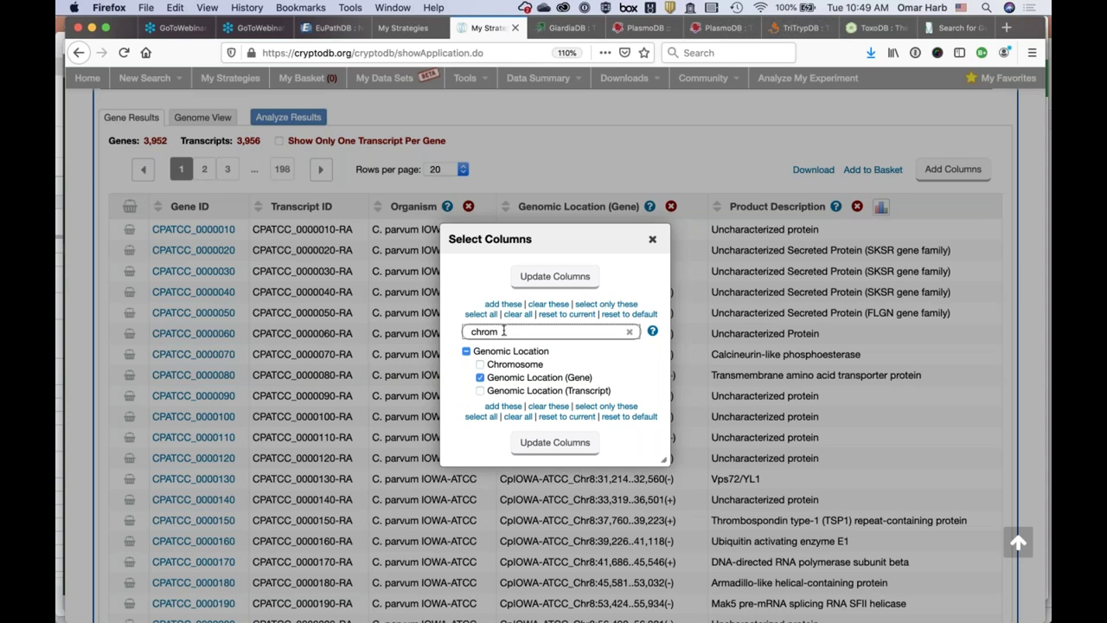
{"action": "left_click", "coordinate": [481, 365]}
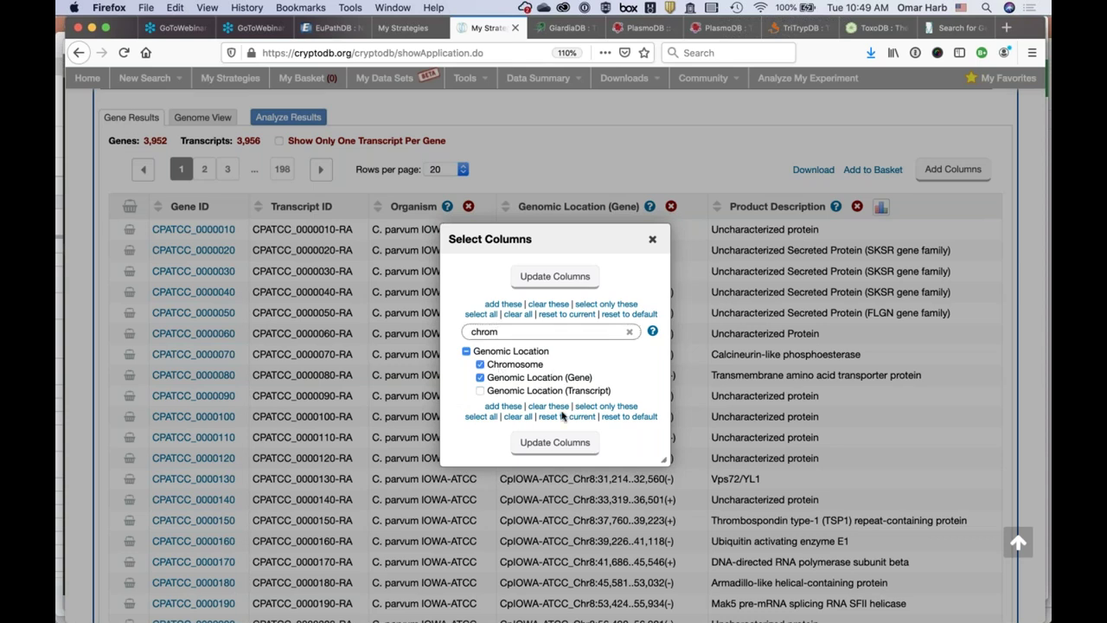
{"action": "left_click", "coordinate": [552, 446]}
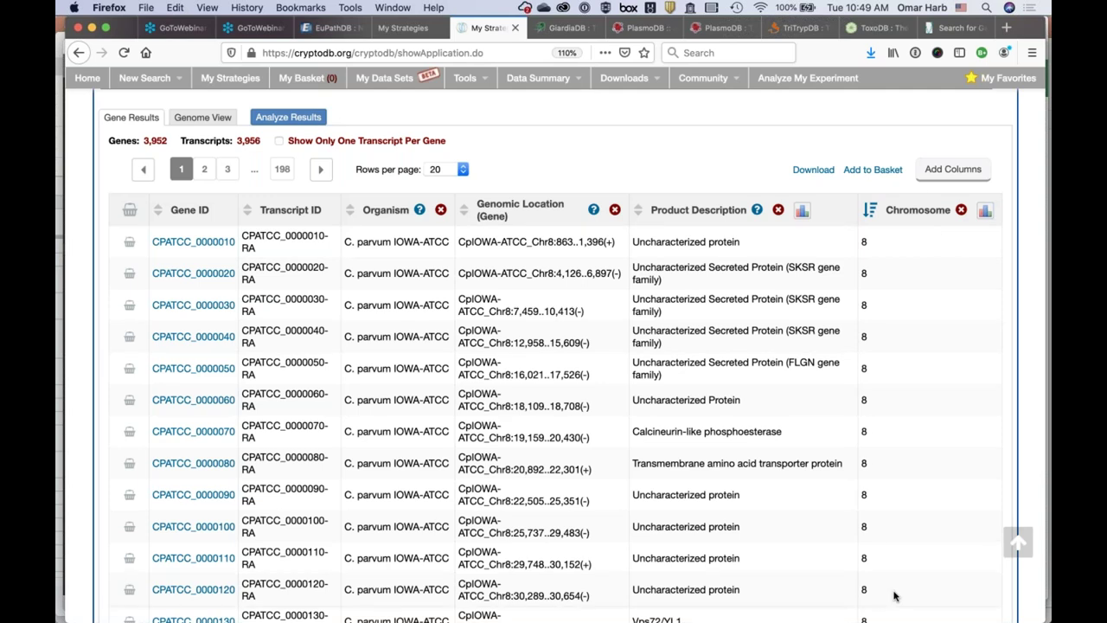
Sort by chromosome descending and open the CPATCC_0000060 gene record
{"action": "left_click", "coordinate": [870, 210]}
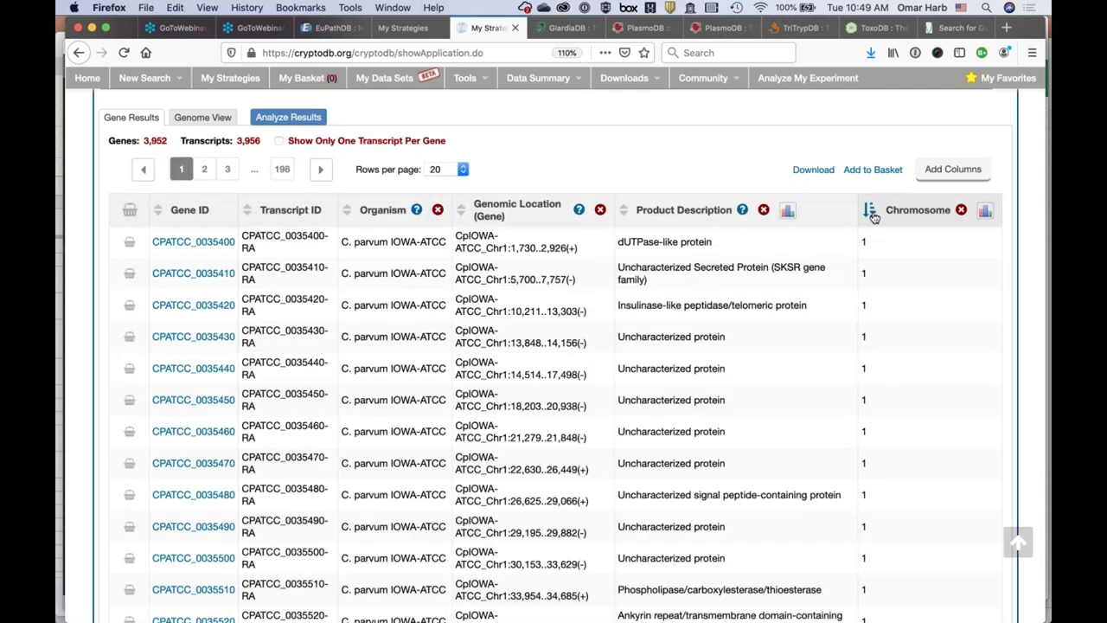
{"action": "left_click", "coordinate": [871, 212]}
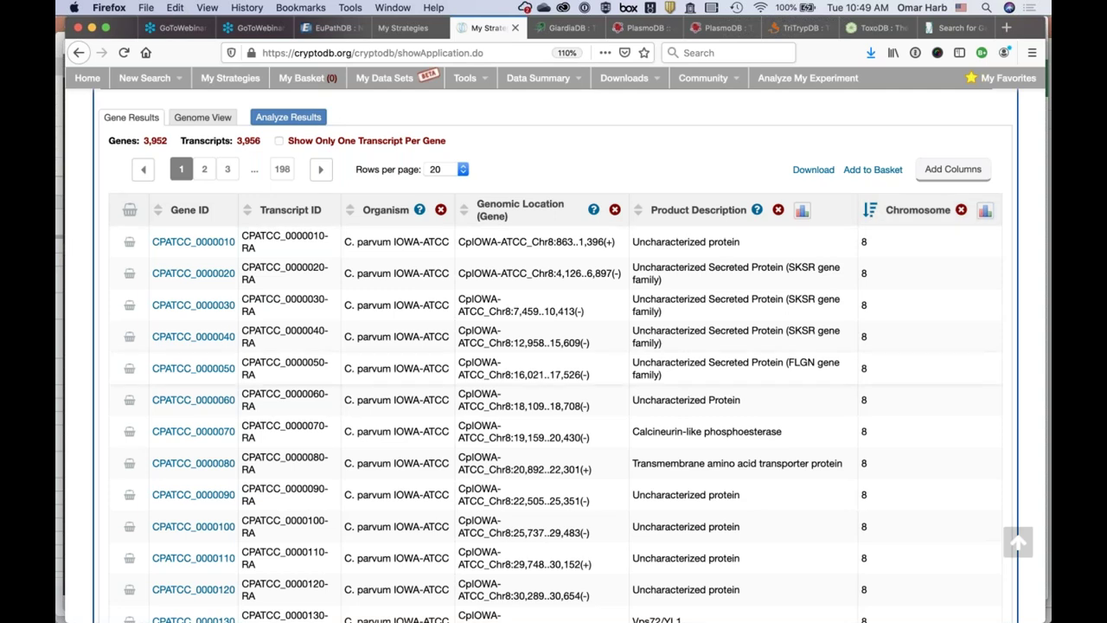
{"action": "left_click", "coordinate": [192, 400]}
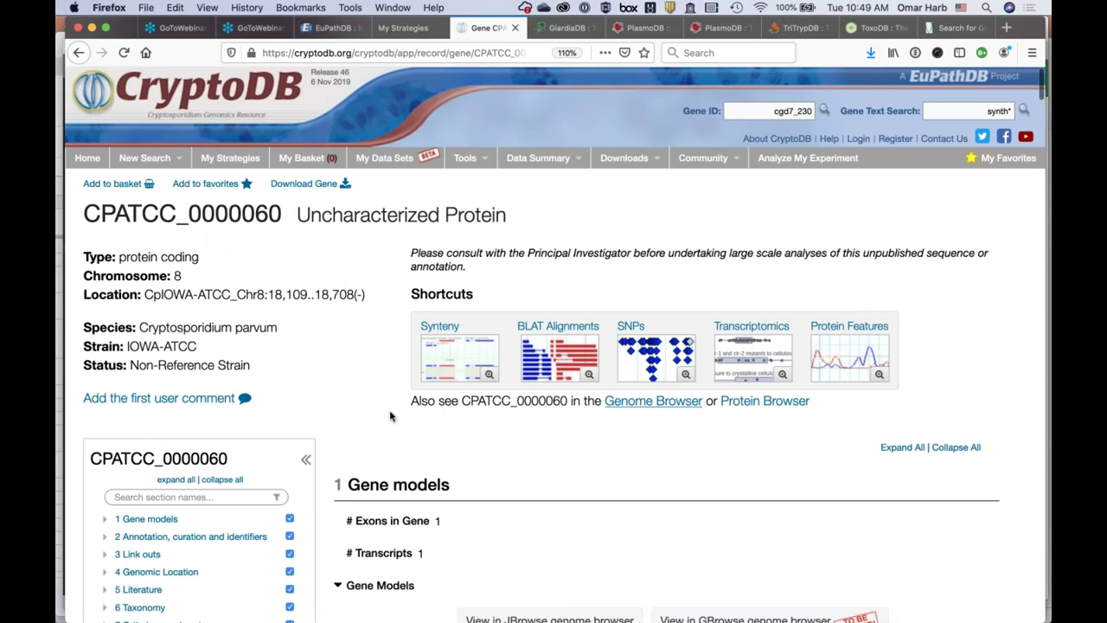
Scroll past CPATCC_0000060's gene model track, then jump to its Orthology and synteny section
{"action": "scroll", "coordinate": [390, 416], "scroll_direction": "down", "scroll_amount": 3}
{"action": "scroll", "coordinate": [390, 417], "scroll_direction": "down", "scroll_amount": 2}
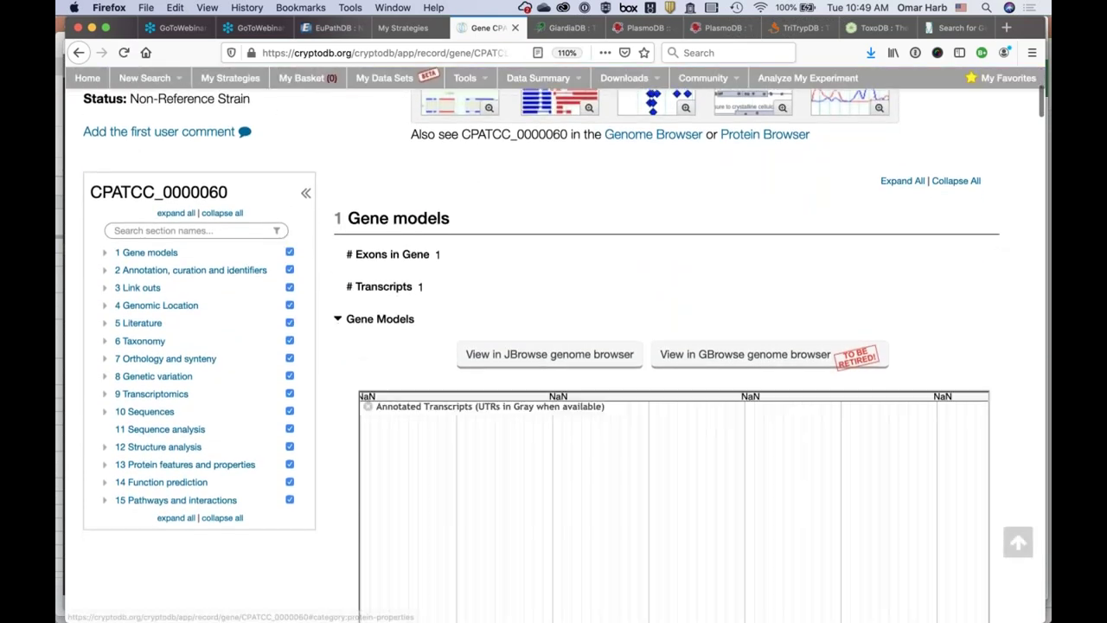
{"action": "scroll", "coordinate": [292, 436], "scroll_direction": "down", "scroll_amount": 3}
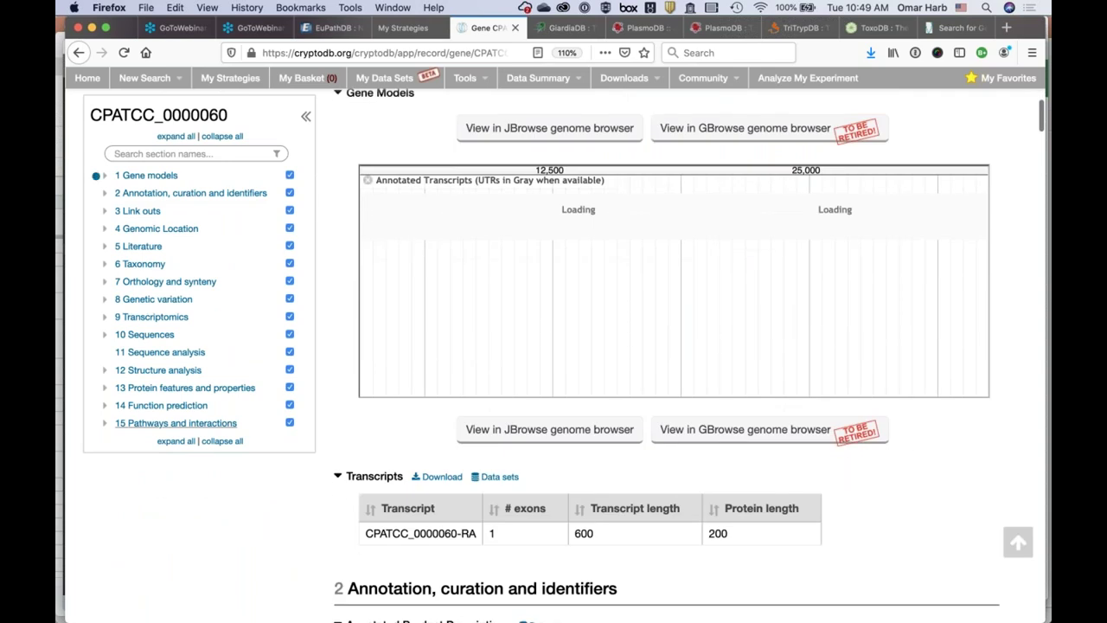
{"action": "scroll", "coordinate": [173, 423], "scroll_direction": "up", "scroll_amount": 1}
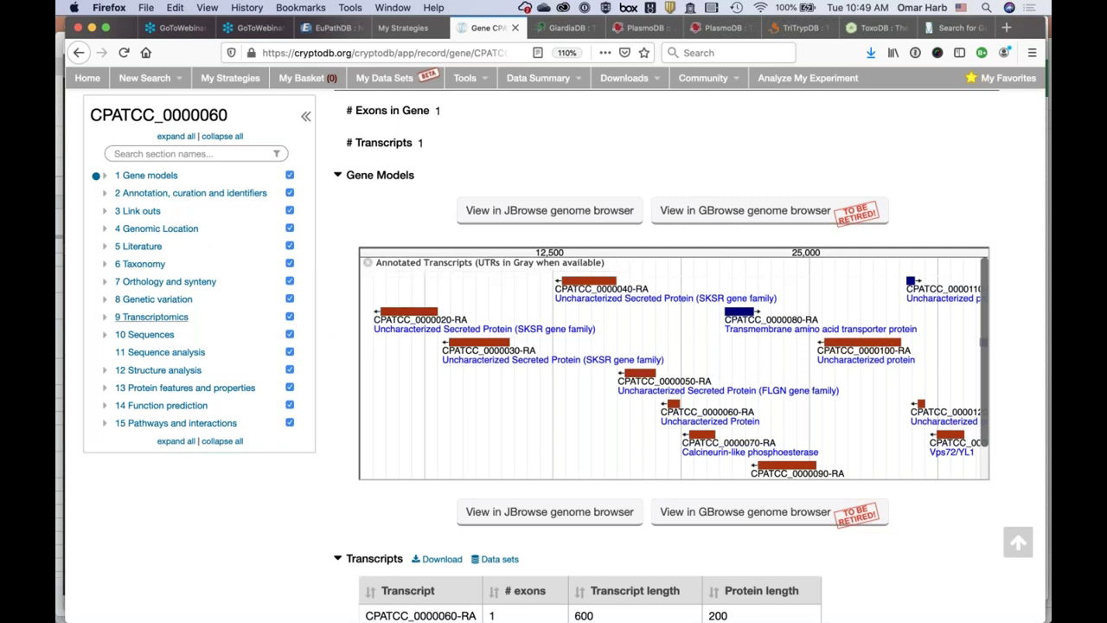
{"action": "left_click", "coordinate": [171, 288]}
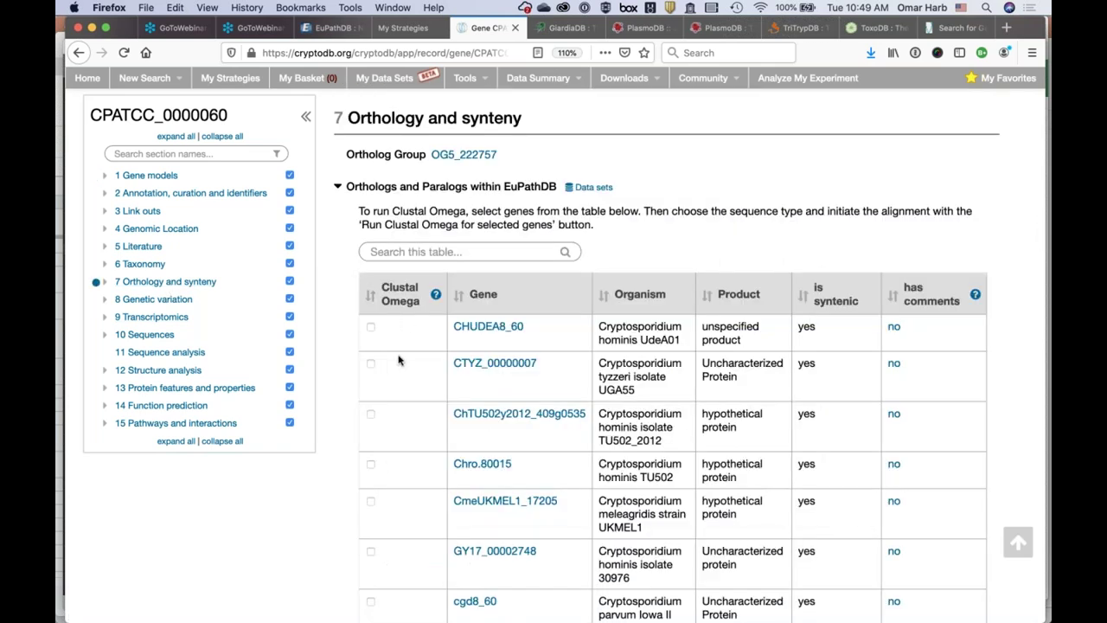
Browse CPATCC_0000060's orthologs and paralogs table down to the loaded Synteny panel
{"action": "scroll", "coordinate": [413, 429], "scroll_direction": "down", "scroll_amount": 10}
{"action": "scroll", "coordinate": [413, 430], "scroll_direction": "up", "scroll_amount": 5}
{"action": "scroll", "coordinate": [412, 429], "scroll_direction": "down", "scroll_amount": 5}
{"action": "scroll", "coordinate": [412, 429], "scroll_direction": "up", "scroll_amount": 4}
{"action": "scroll", "coordinate": [661, 356], "scroll_direction": "up", "scroll_amount": 3}
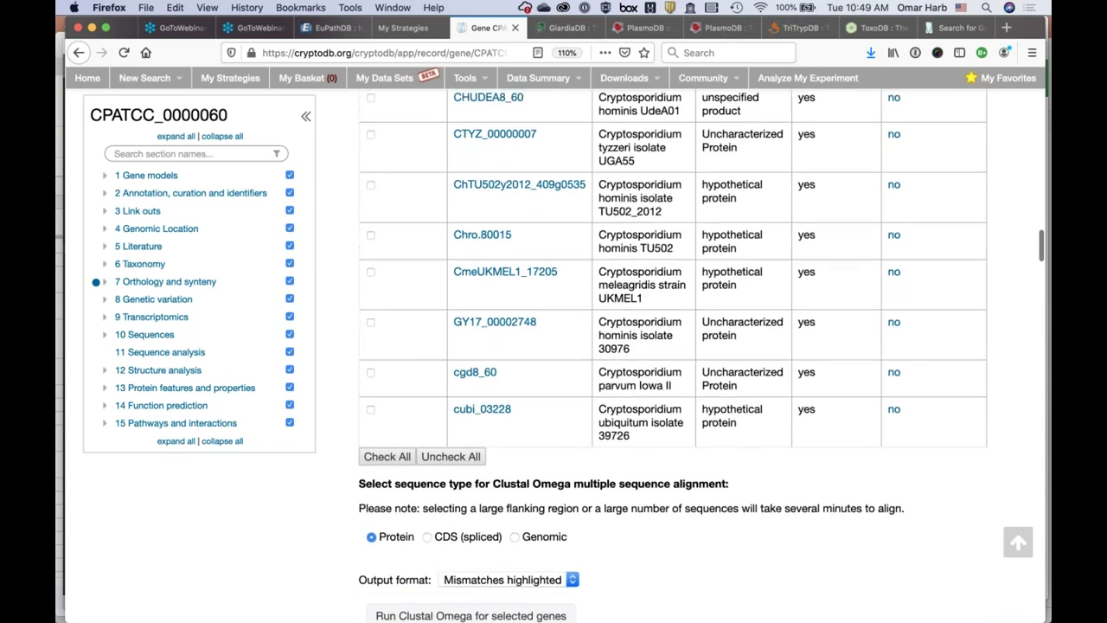
{"action": "scroll", "coordinate": [661, 355], "scroll_direction": "down", "scroll_amount": 10}
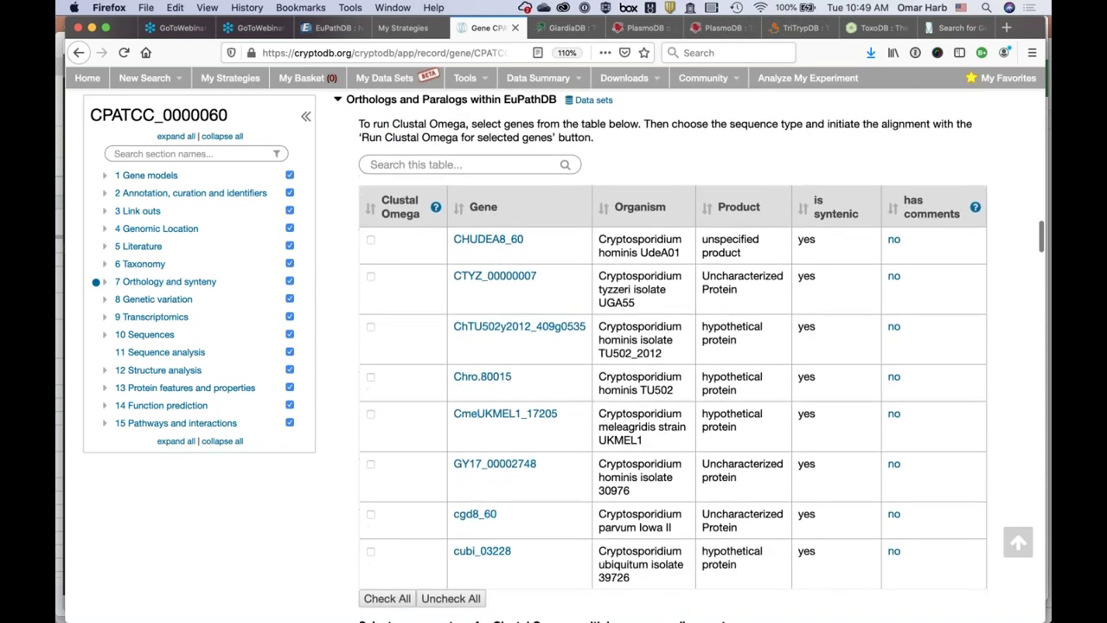
{"action": "scroll", "coordinate": [441, 420], "scroll_direction": "down", "scroll_amount": 5}
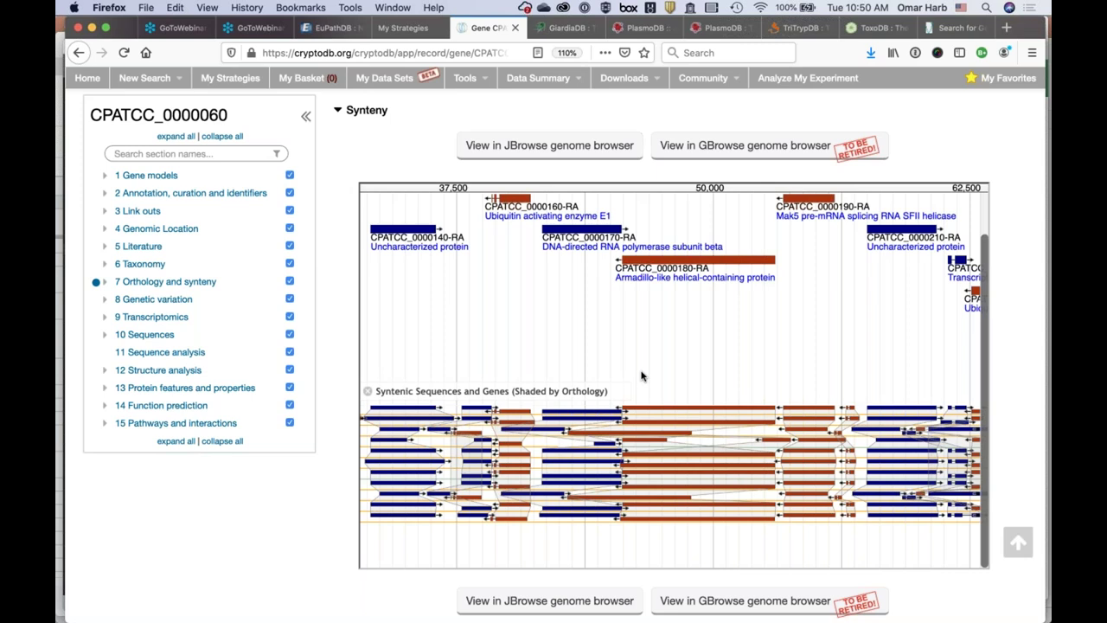
{"action": "scroll", "coordinate": [641, 376], "scroll_direction": "left", "scroll_amount": 10}
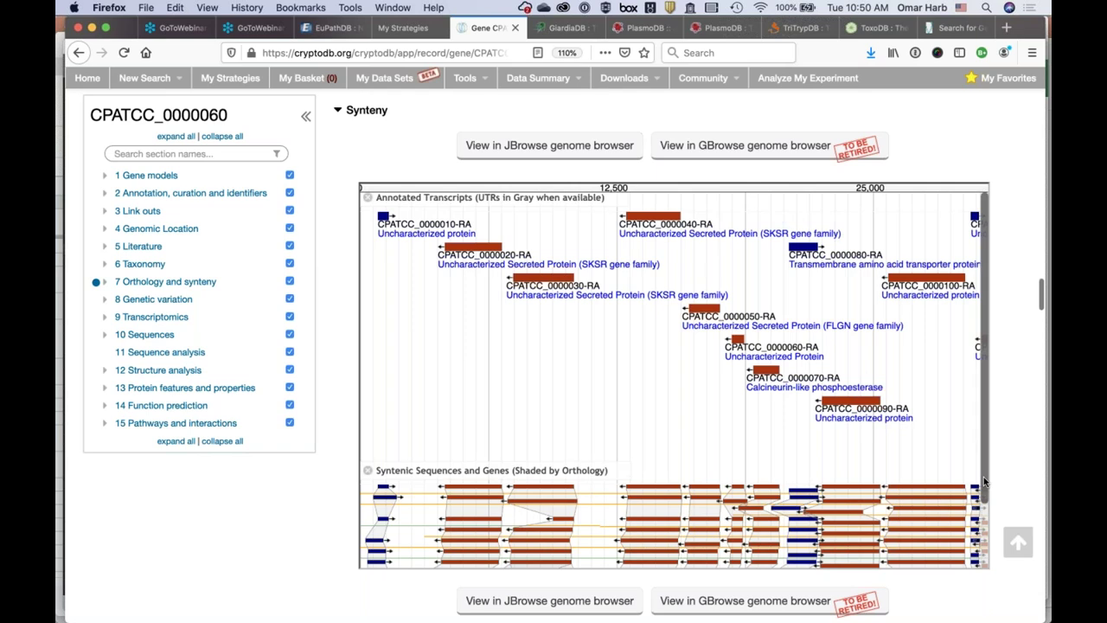
{"action": "scroll", "coordinate": [987, 569], "scroll_direction": "down", "scroll_amount": 3}
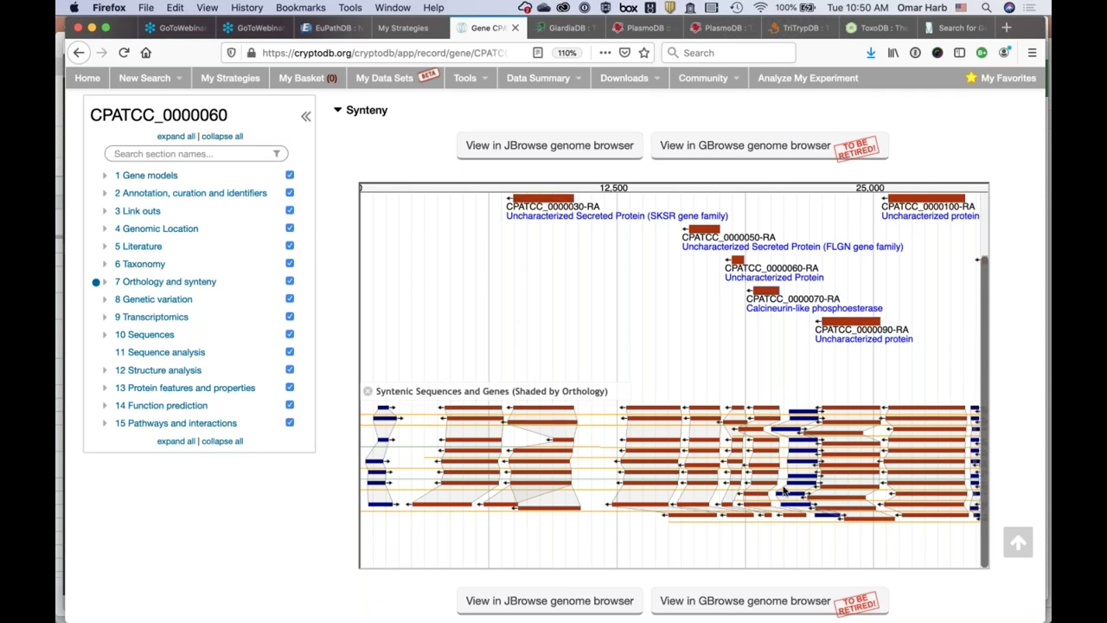
Open the synteny region in the full genome browser
{"action": "left_click", "coordinate": [536, 147]}
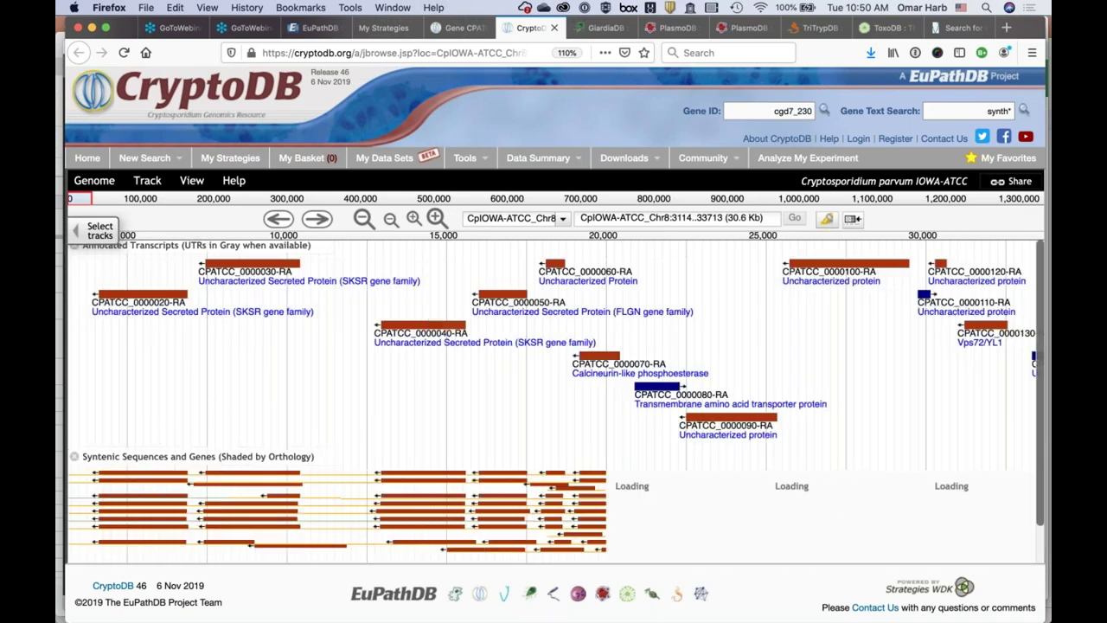
{"action": "scroll", "coordinate": [1042, 415], "scroll_direction": "down", "scroll_amount": 2}
{"action": "scroll", "coordinate": [1044, 447], "scroll_direction": "down", "scroll_amount": 1}
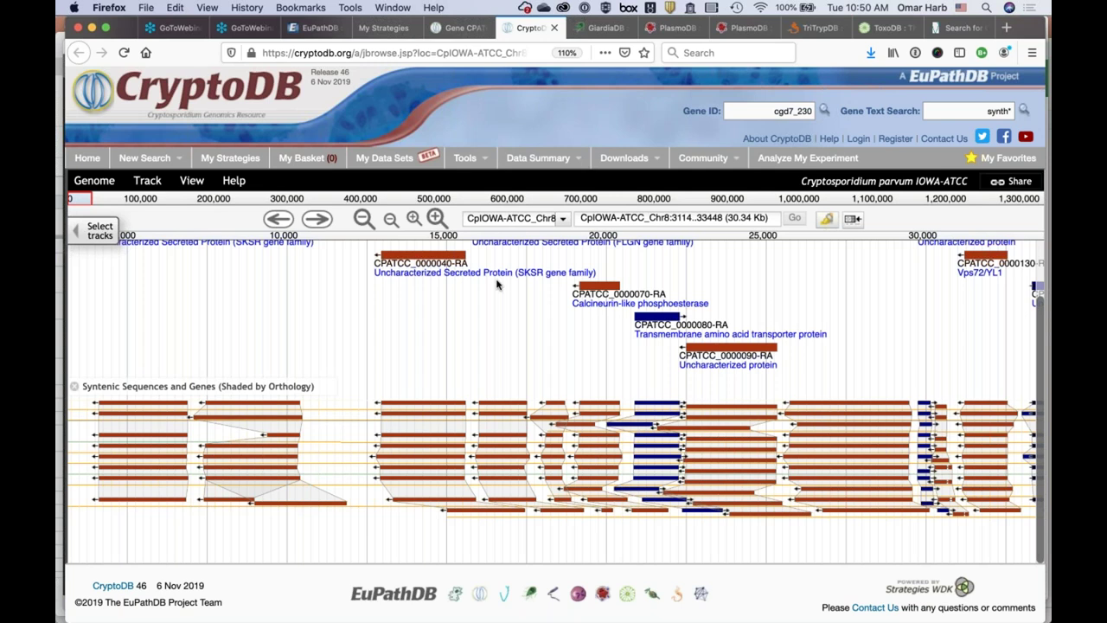
Zoom out to chromosome 8 positions 1–126,100 and scroll to the Syntenic Sequences track
{"action": "left_click", "coordinate": [362, 219]}
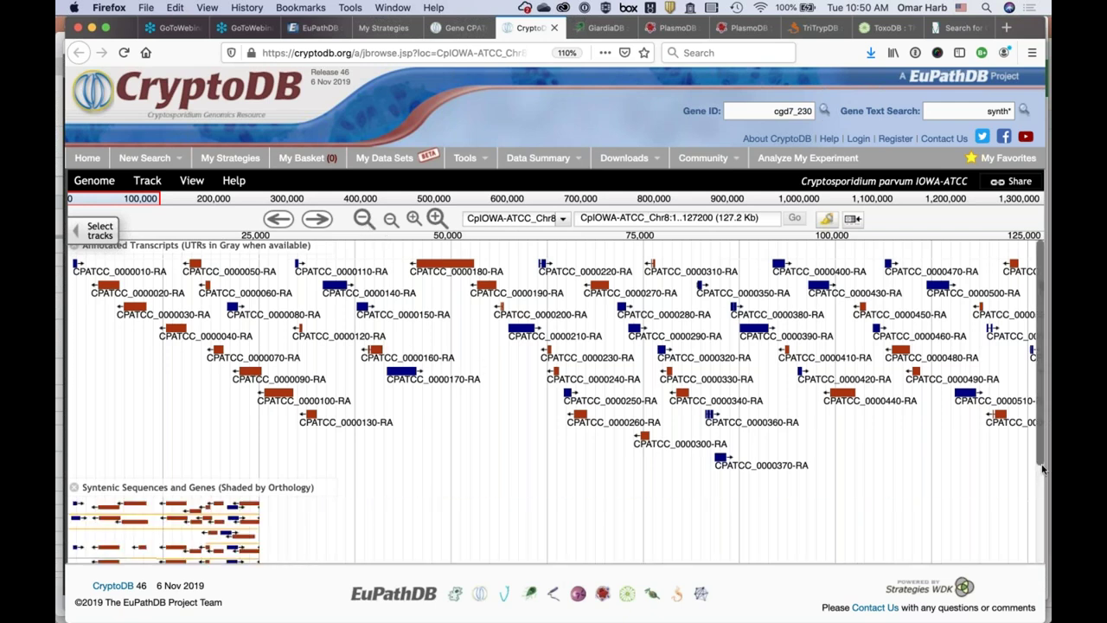
{"action": "left_click_drag", "start_coordinate": [1042, 464], "coordinate": [1047, 534]}
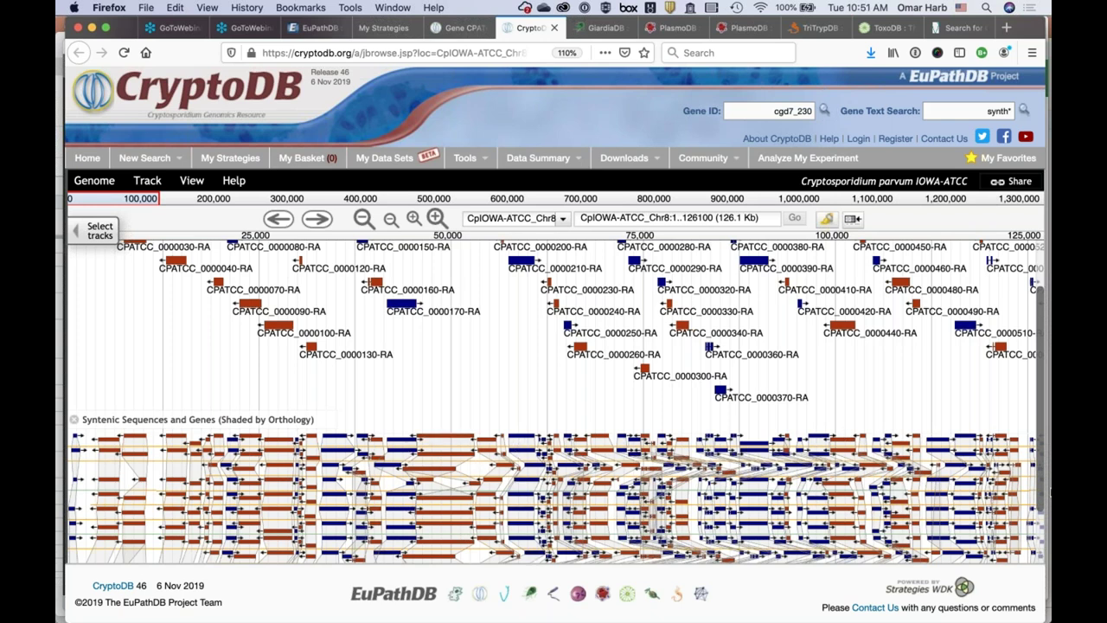
{"action": "scroll", "coordinate": [1045, 545], "scroll_direction": "down", "scroll_amount": 3}
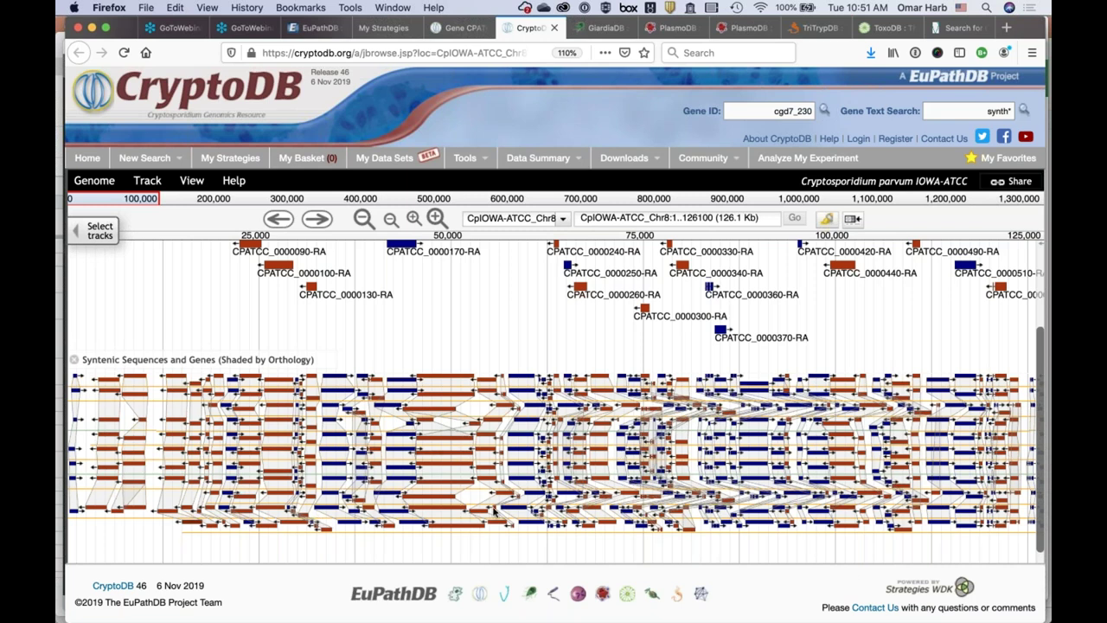
{"action": "mouse_move", "coordinate": [514, 512]}
{"action": "mouse_move", "coordinate": [332, 362]}
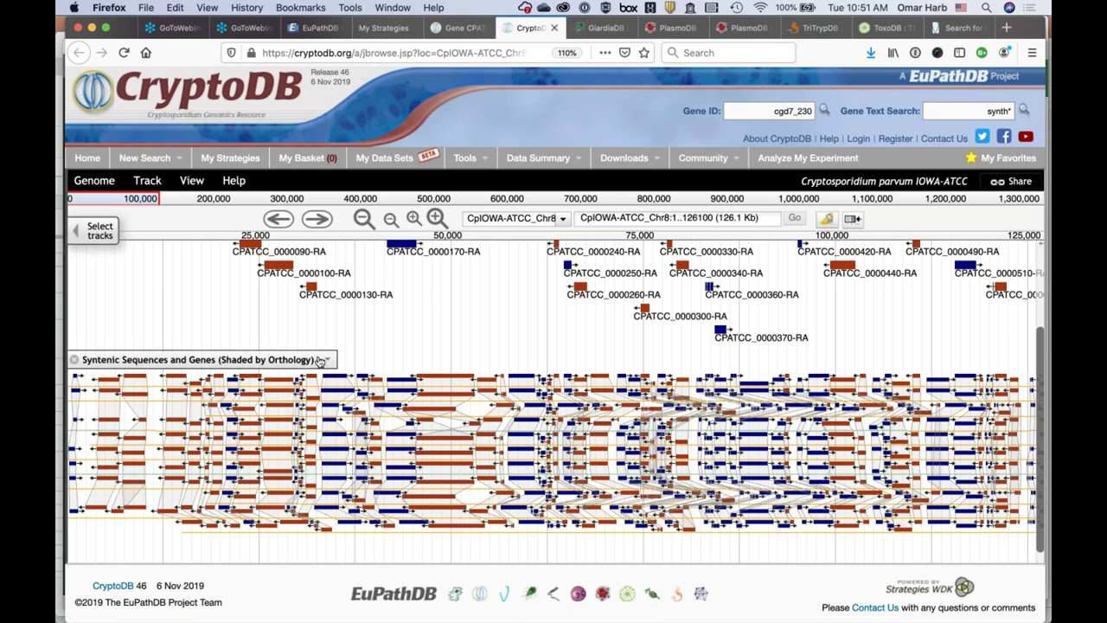
Turn on labels and set normal display mode for the Syntenic Sequences track
{"action": "left_click", "coordinate": [329, 360]}
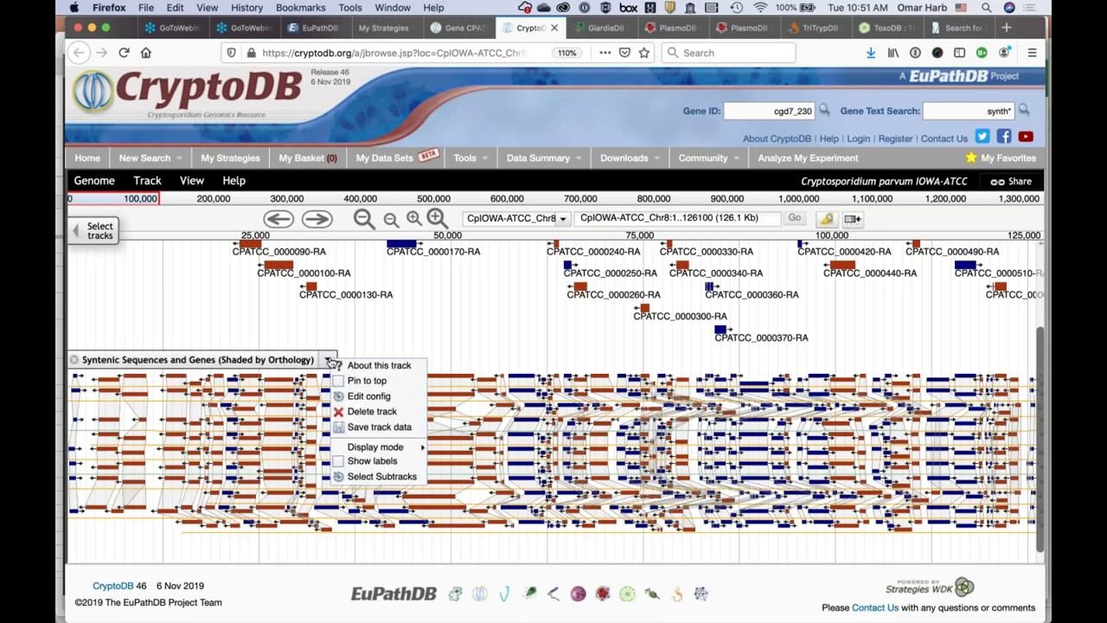
{"action": "left_click", "coordinate": [350, 462]}
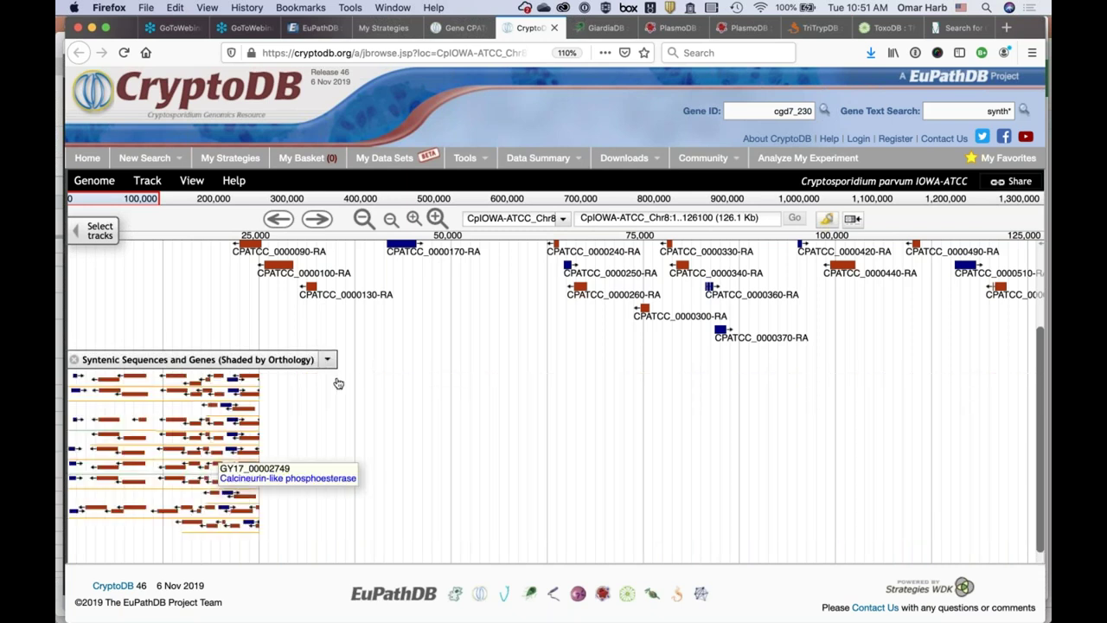
{"action": "left_click", "coordinate": [329, 362]}
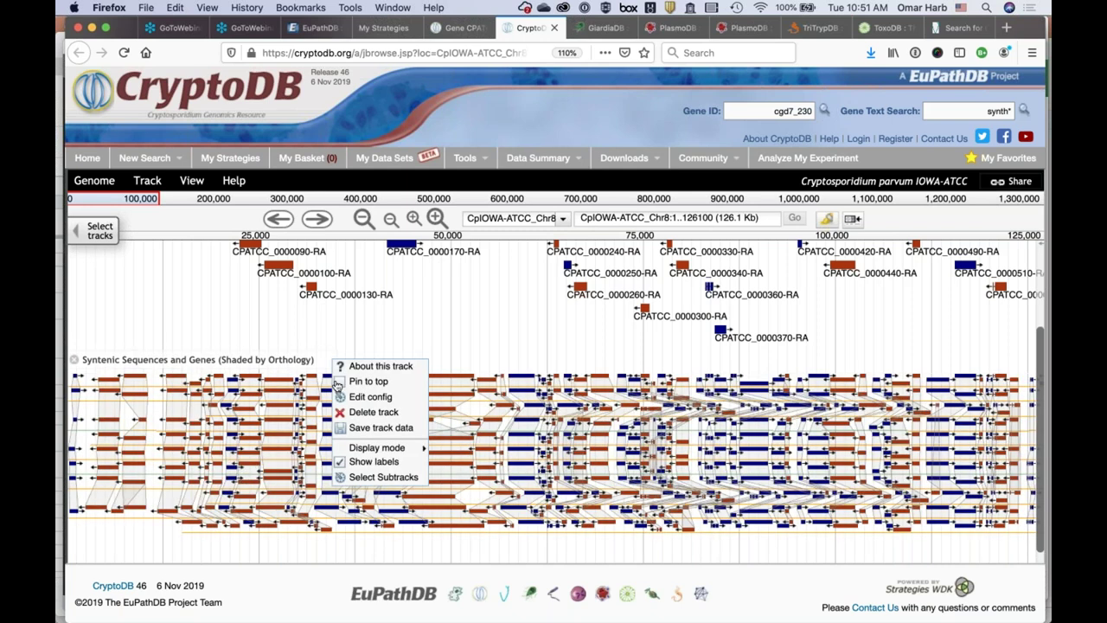
{"action": "mouse_move", "coordinate": [366, 452]}
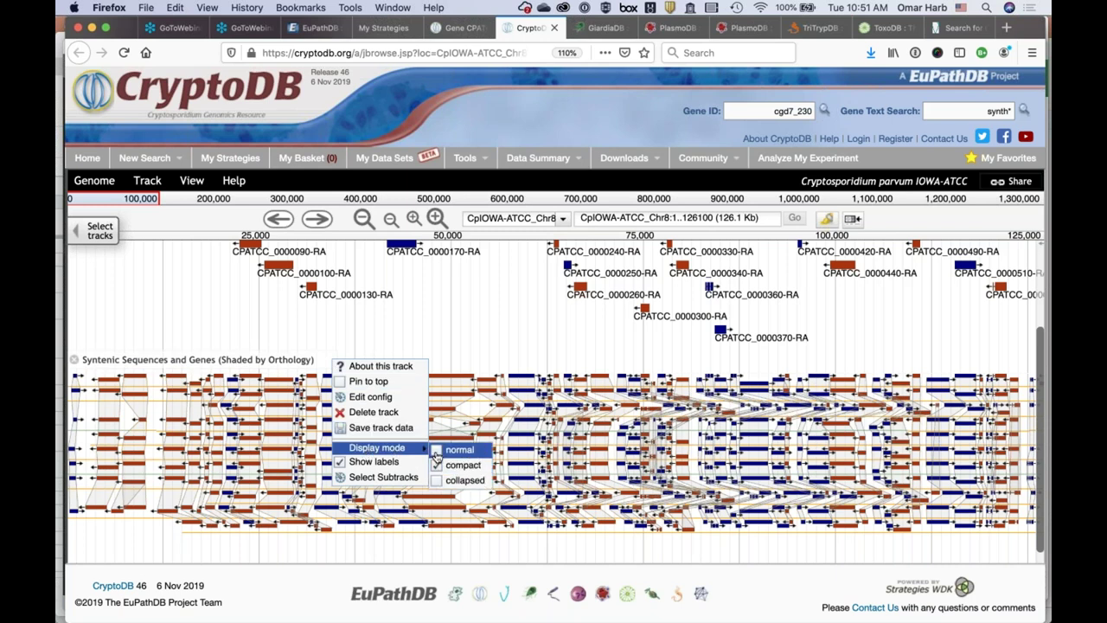
{"action": "left_click", "coordinate": [437, 450]}
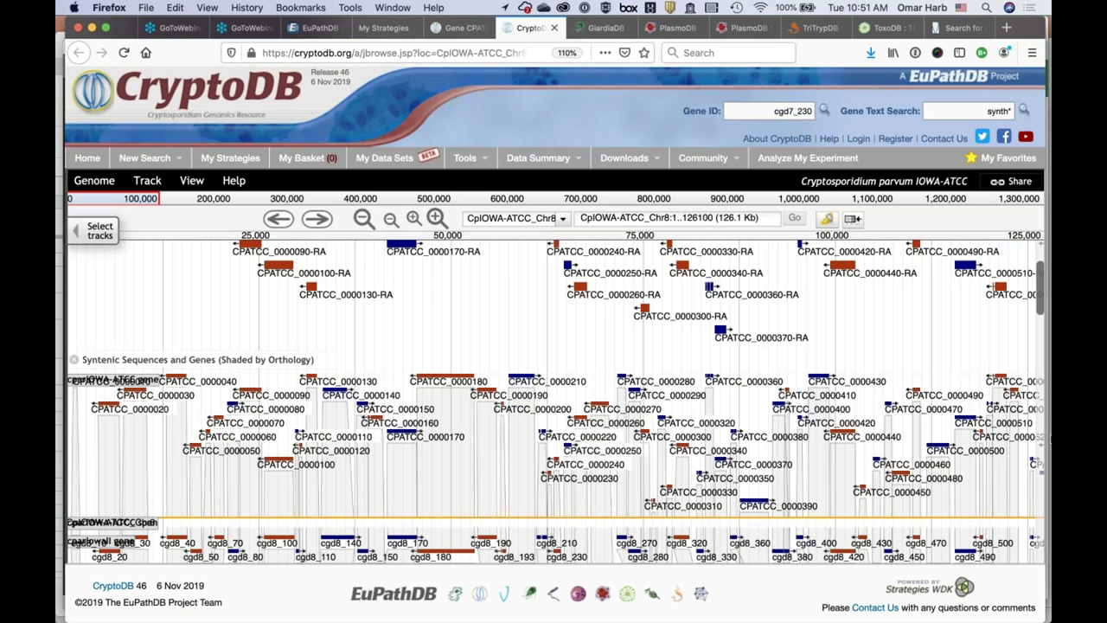
{"action": "scroll", "coordinate": [1043, 382], "scroll_direction": "down", "scroll_amount": 5}
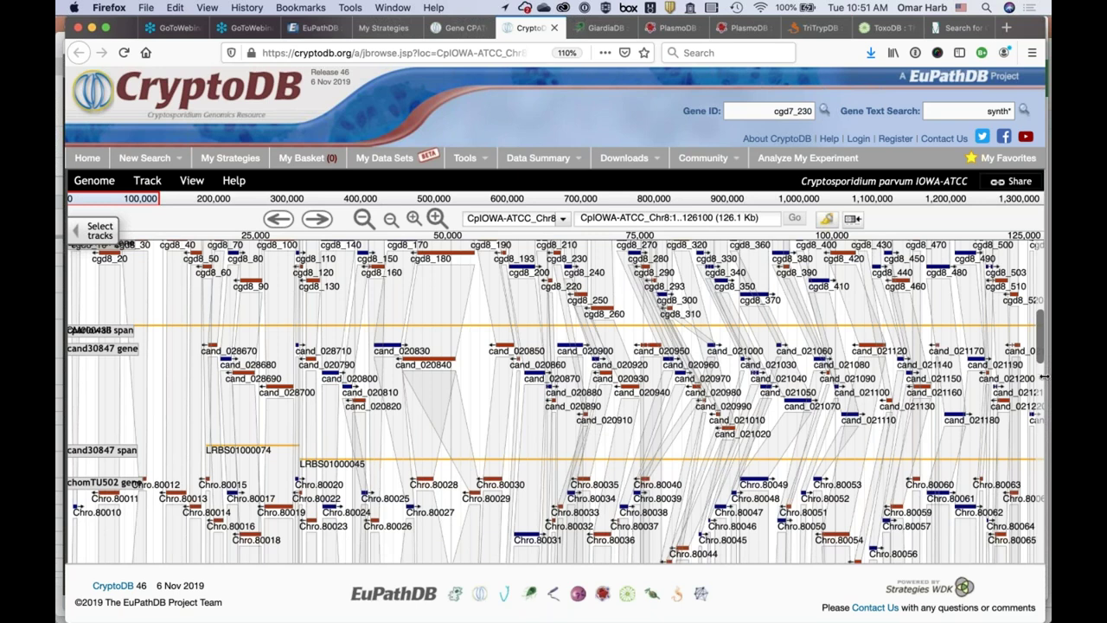
Deselect all 28 syntenic subtracks, keeping only the IOWA-ATCC and Iowa II gene and span subtracks
{"action": "scroll", "coordinate": [1032, 289], "scroll_direction": "up", "scroll_amount": 5}
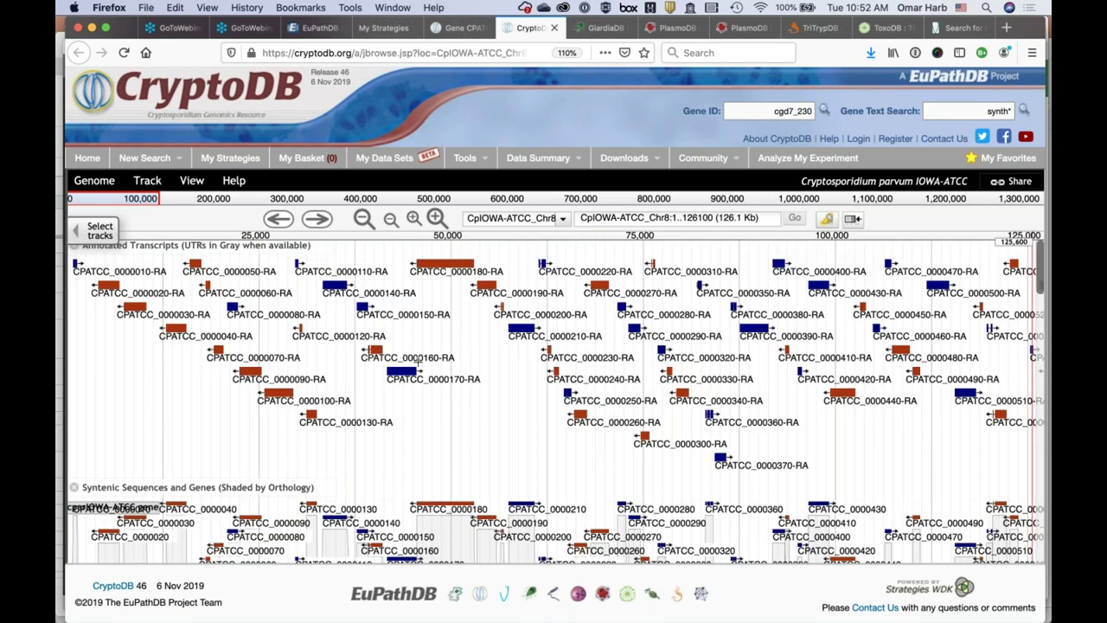
{"action": "mouse_move", "coordinate": [330, 491]}
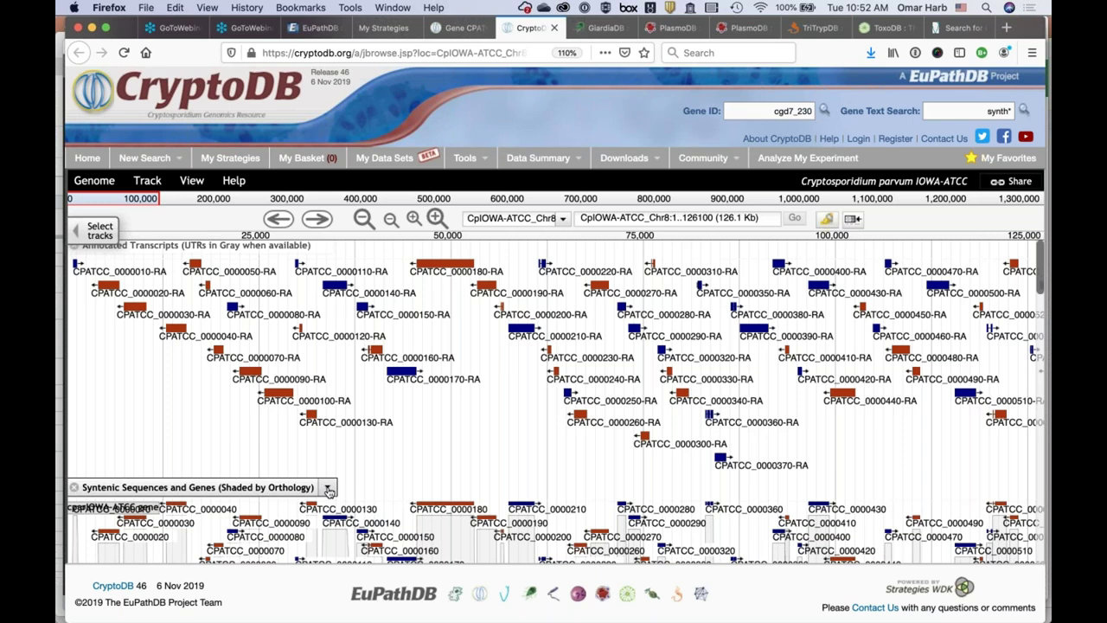
{"action": "left_click", "coordinate": [328, 491]}
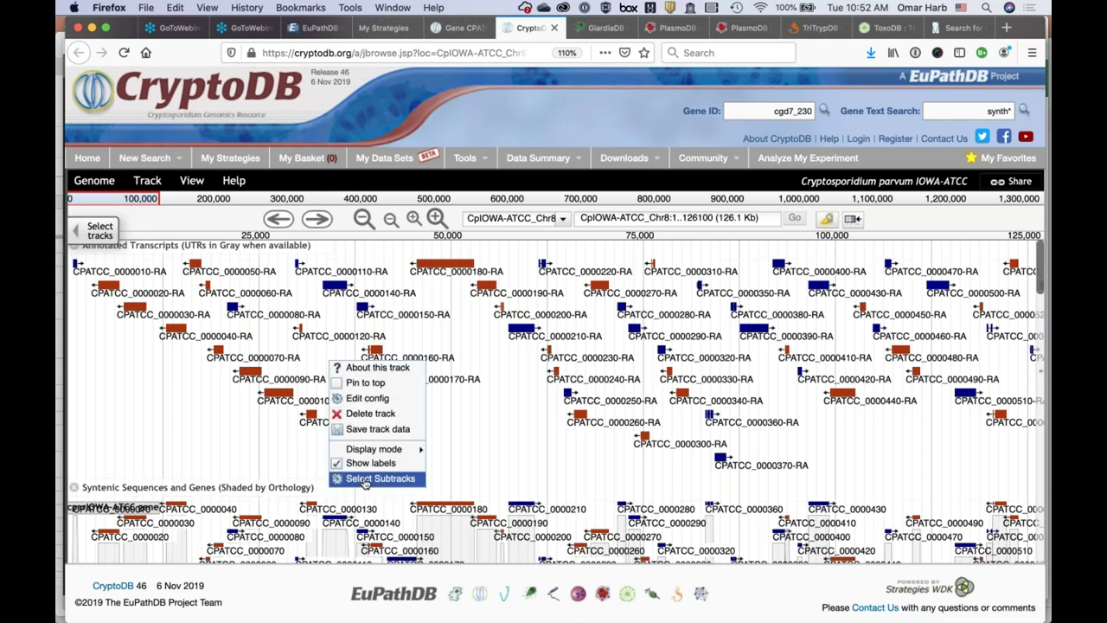
{"action": "left_click", "coordinate": [372, 478]}
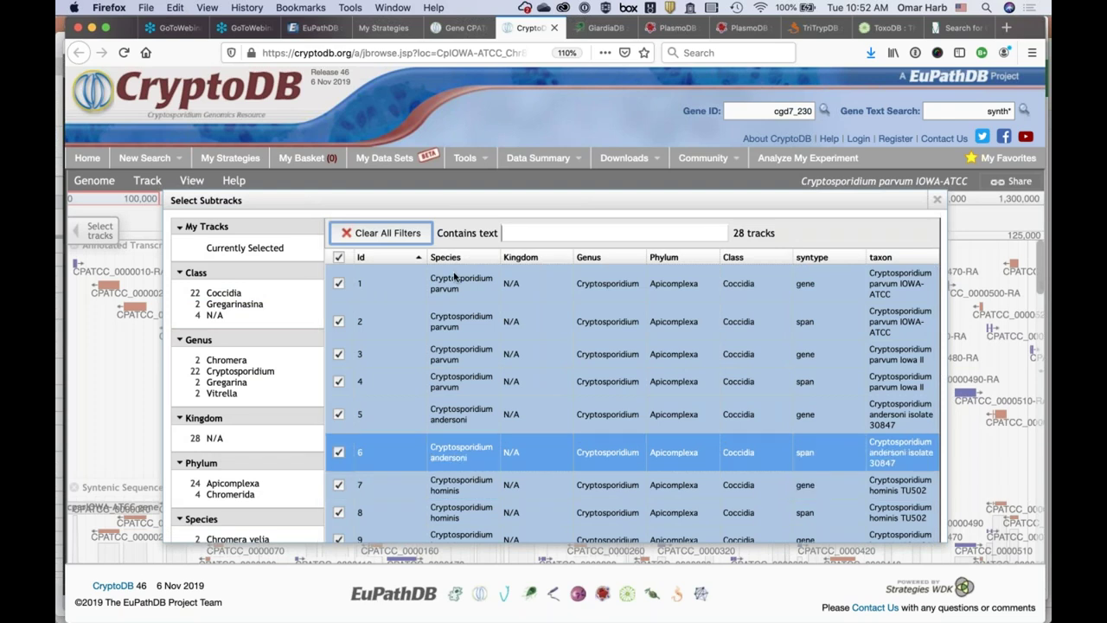
{"action": "left_click", "coordinate": [339, 258]}
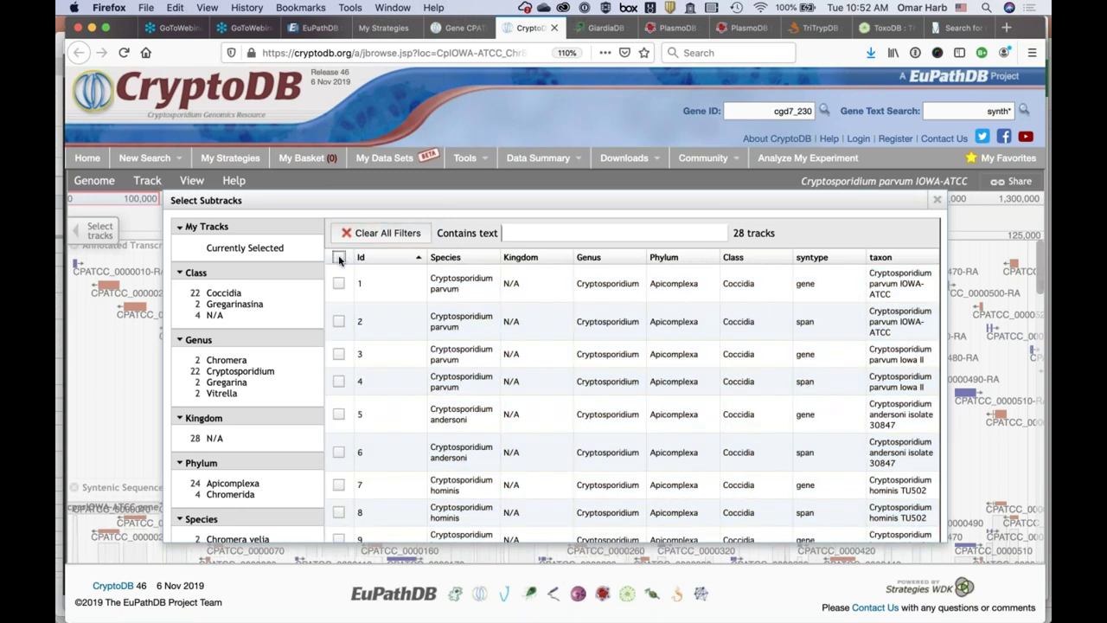
{"action": "left_click", "coordinate": [339, 283]}
{"action": "left_click", "coordinate": [338, 322]}
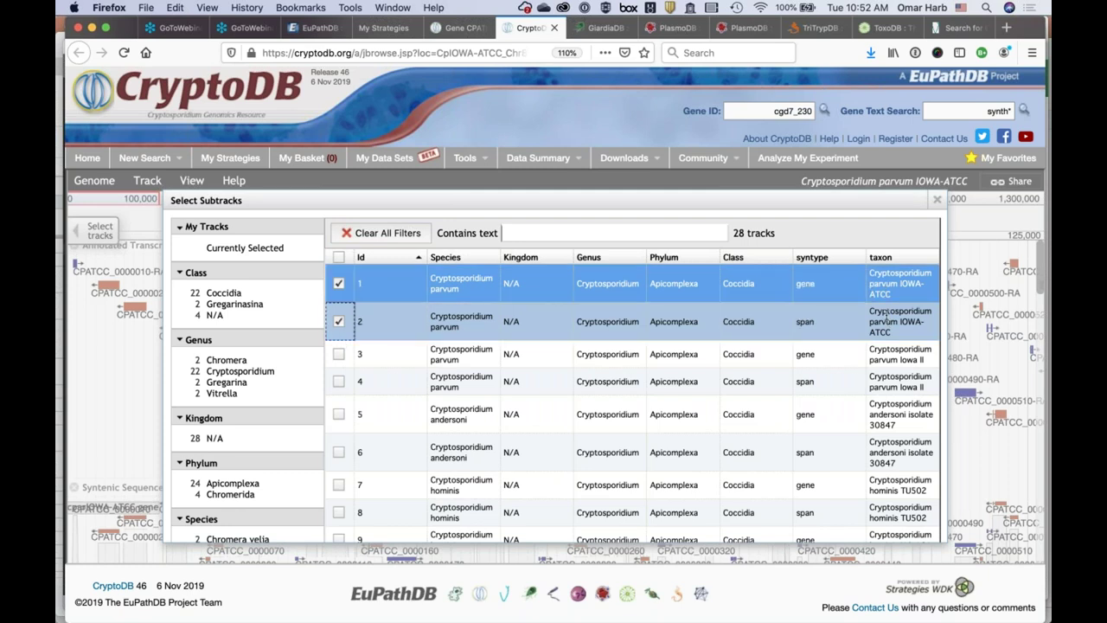
{"action": "left_click", "coordinate": [339, 354]}
{"action": "left_click", "coordinate": [339, 382]}
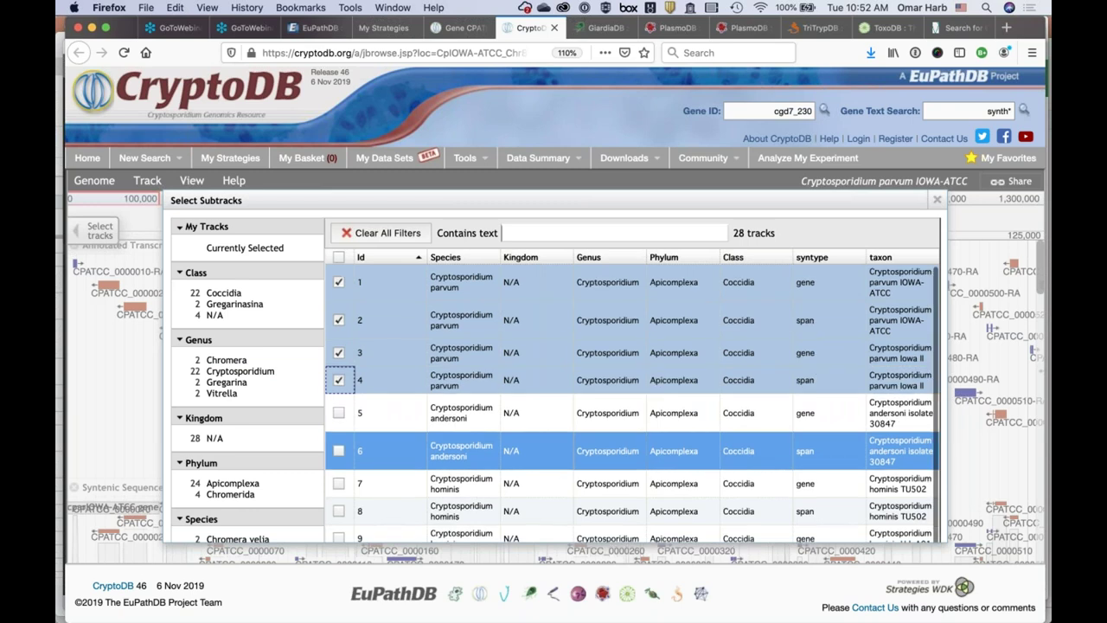
{"action": "scroll", "coordinate": [631, 454], "scroll_direction": "down", "scroll_amount": 10}
{"action": "left_click", "coordinate": [582, 532]}
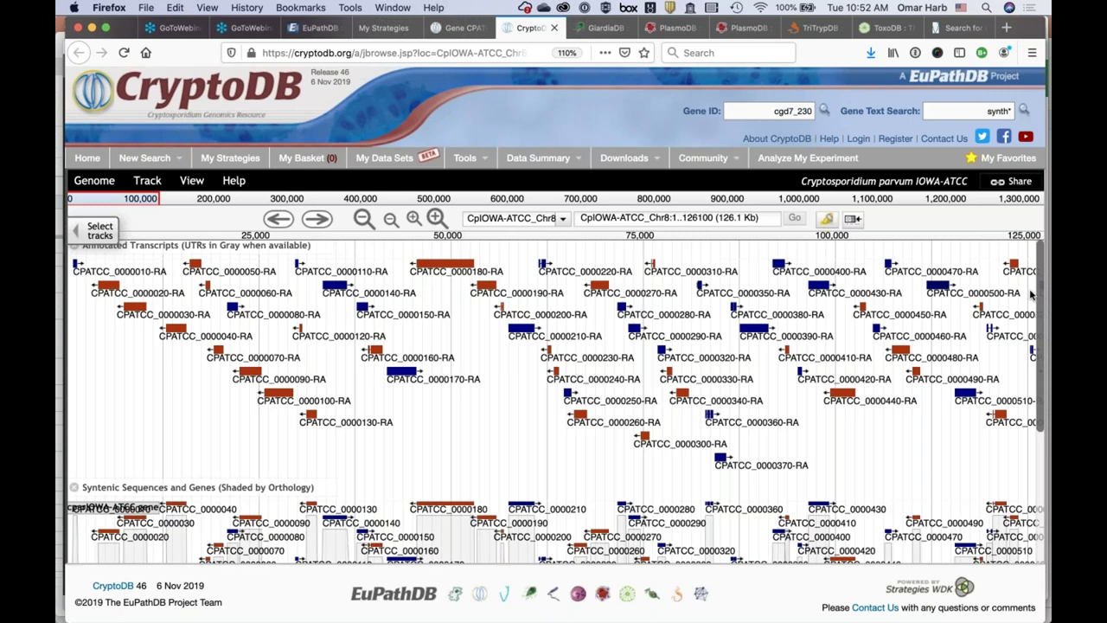
Zoom out to show Chr8 positions 1..636000 with IOWA-ATCC genes aligned to Iowa II
{"action": "left_click_drag", "start_coordinate": [1044, 411], "coordinate": [1045, 442]}
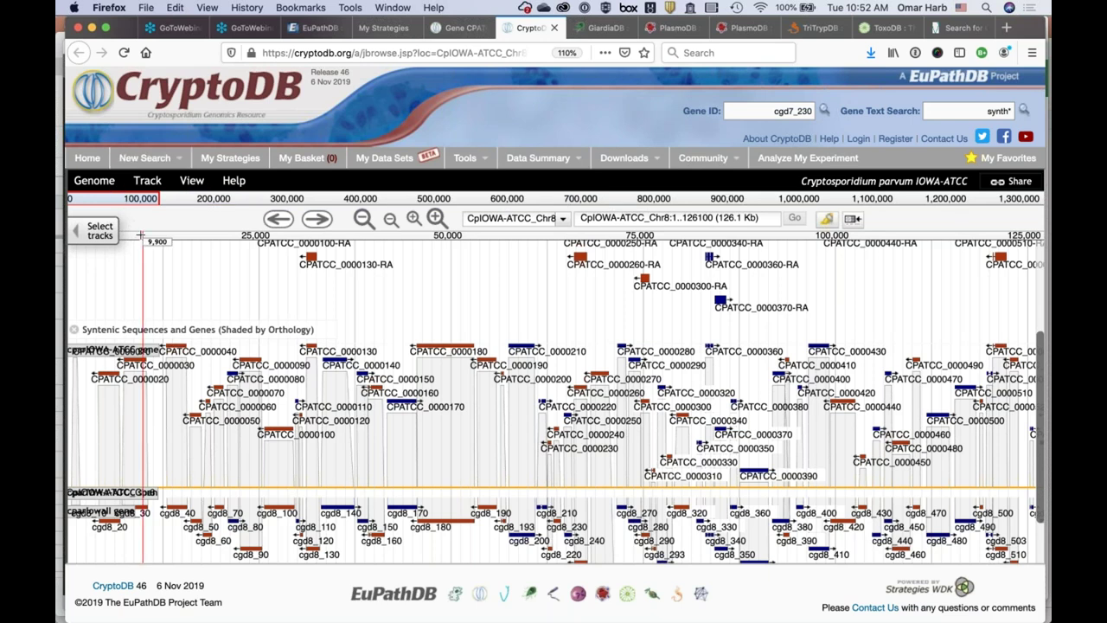
{"action": "left_click", "coordinate": [364, 219]}
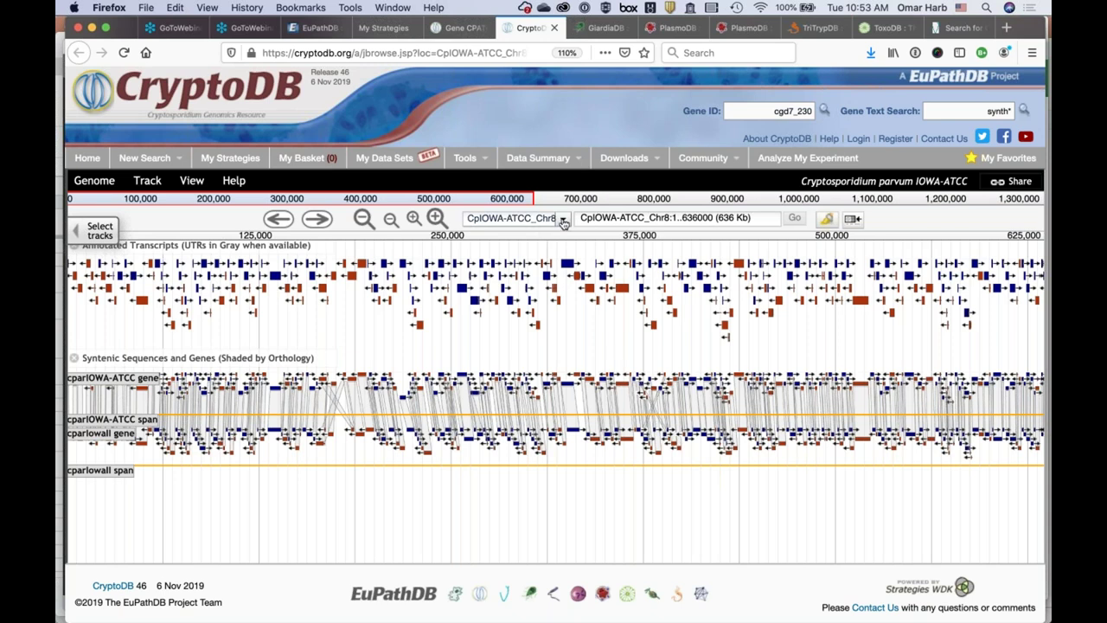
Switch to CpIOWA-ATCC_Chr4 (944,704–983,069) and review its syntenic Iowa II tracks
{"action": "left_click", "coordinate": [516, 218]}
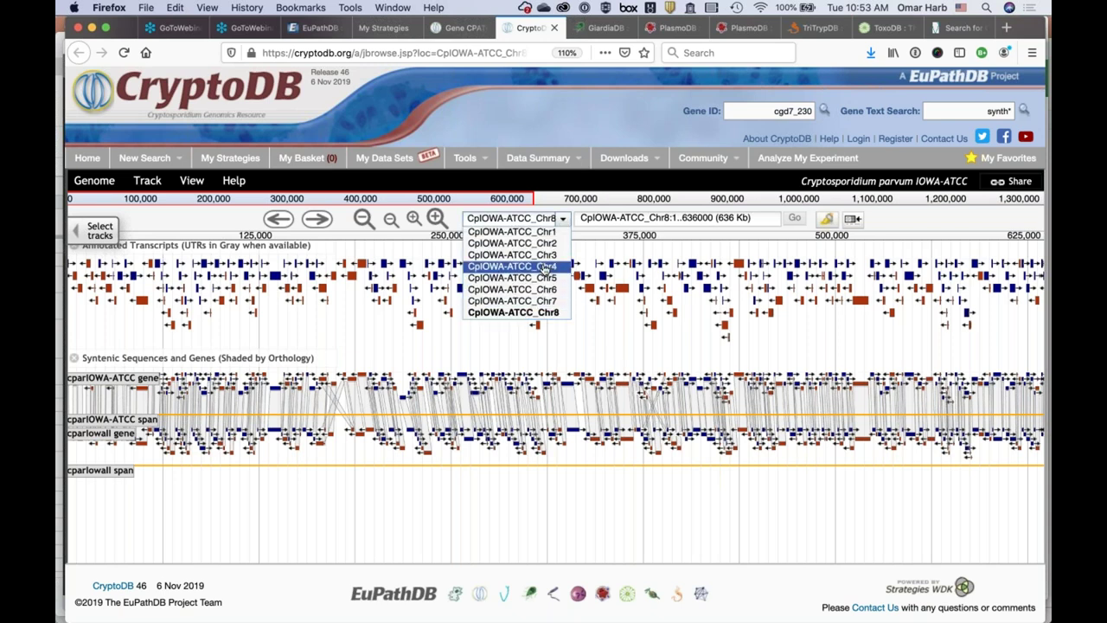
{"action": "left_click", "coordinate": [547, 268]}
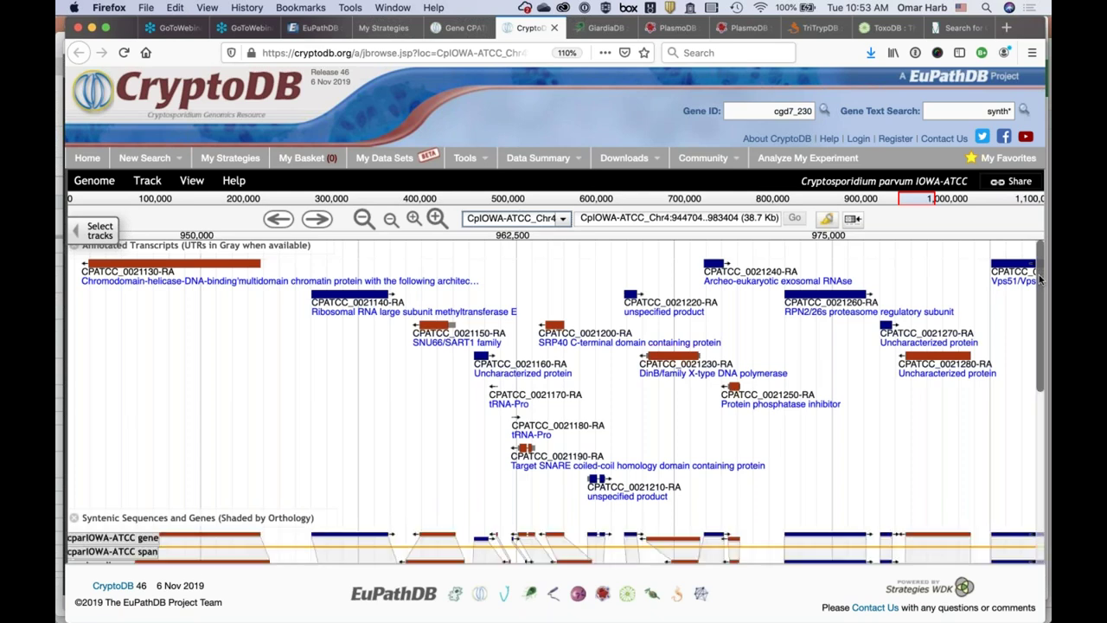
{"action": "left_click_drag", "start_coordinate": [1042, 277], "coordinate": [1039, 368]}
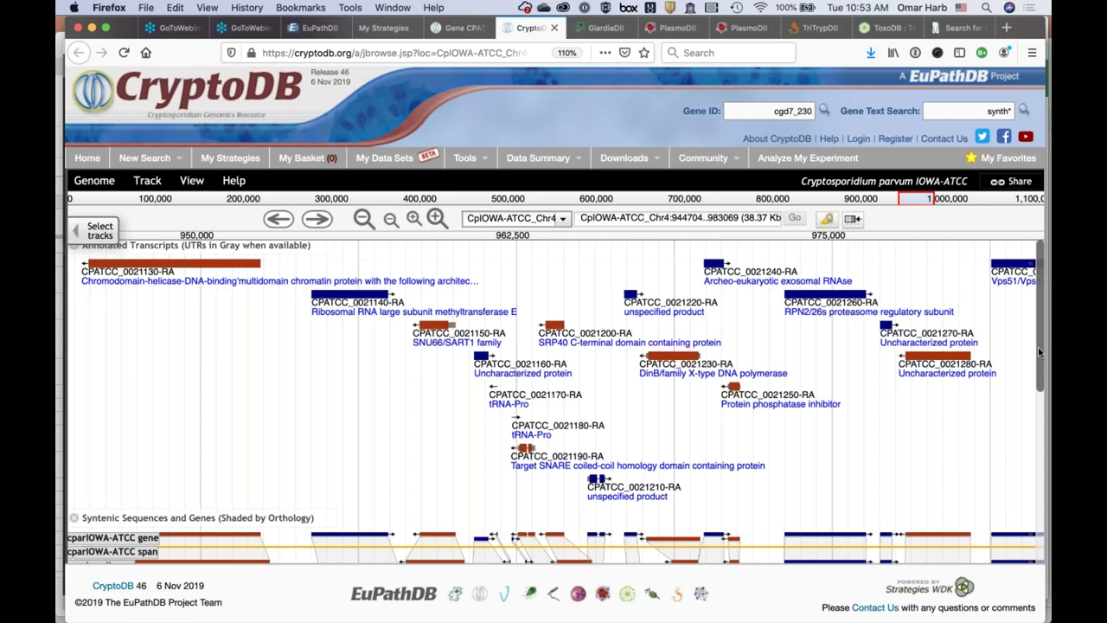
{"action": "scroll", "coordinate": [1041, 424], "scroll_direction": "down", "scroll_amount": 5}
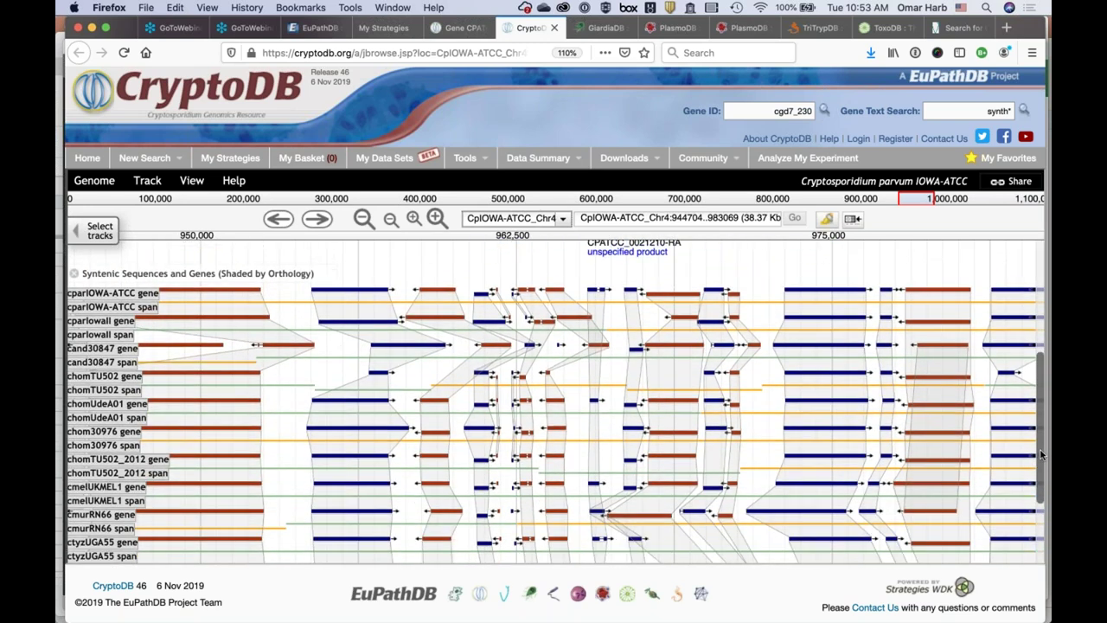
{"action": "left_click_drag", "start_coordinate": [1041, 424], "coordinate": [1043, 316]}
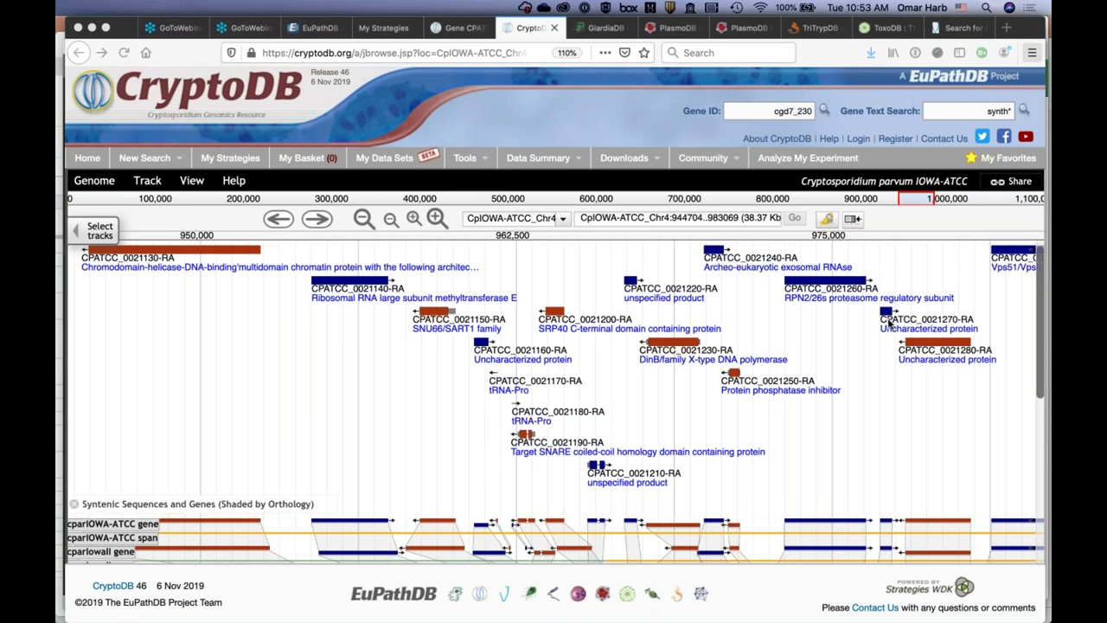
{"action": "left_click", "coordinate": [603, 31]}
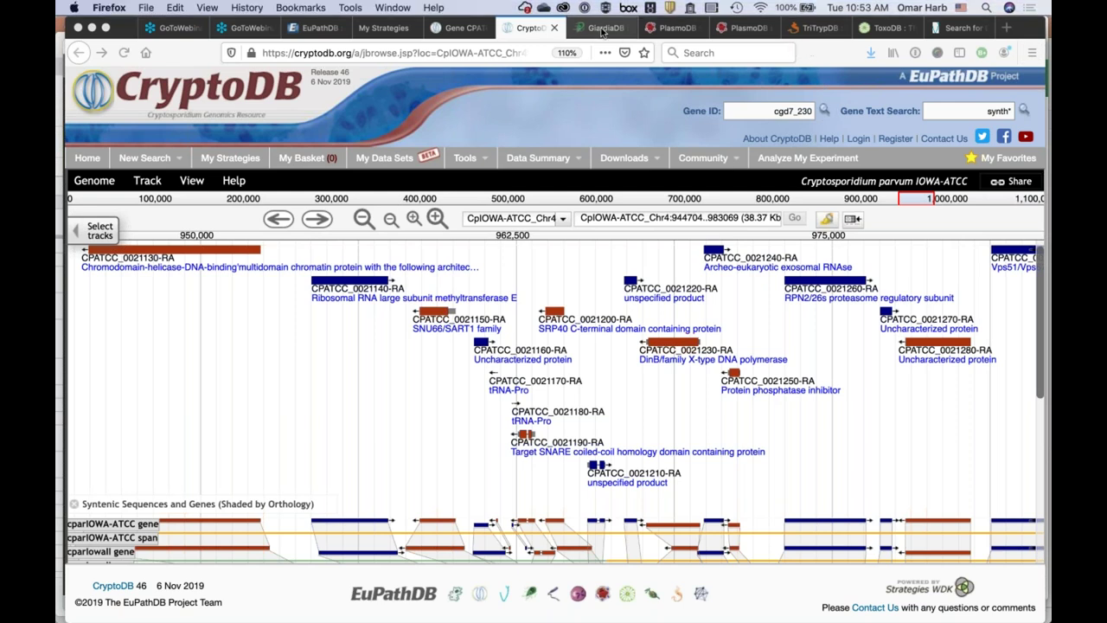
Switch to GiardiaDB and read its release 46 announcement
{"action": "left_click", "coordinate": [603, 32]}
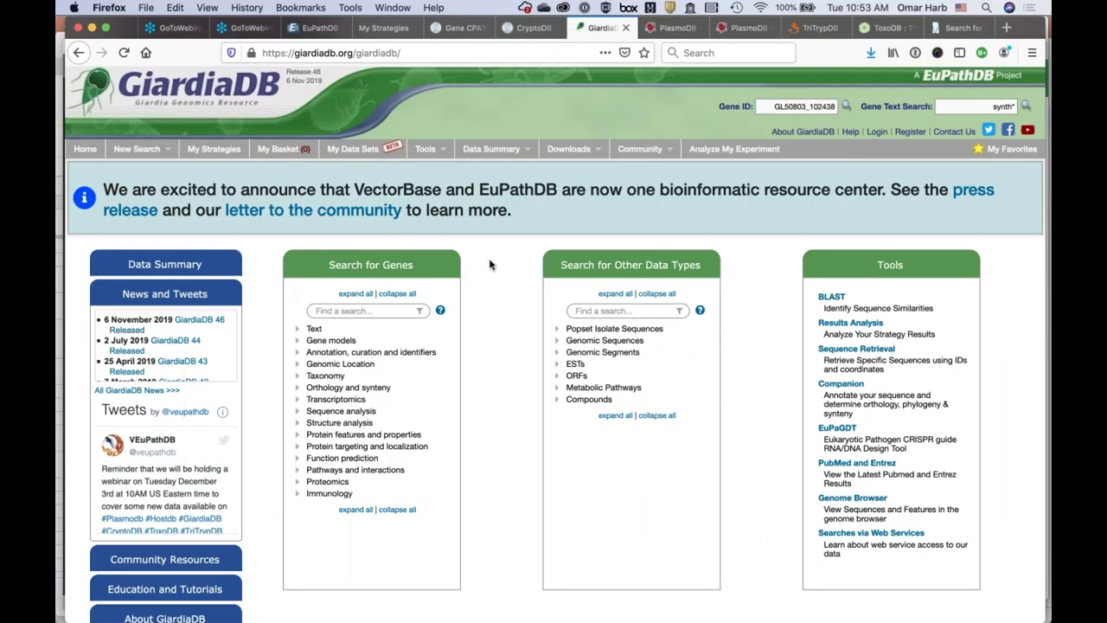
{"action": "left_click", "coordinate": [200, 322]}
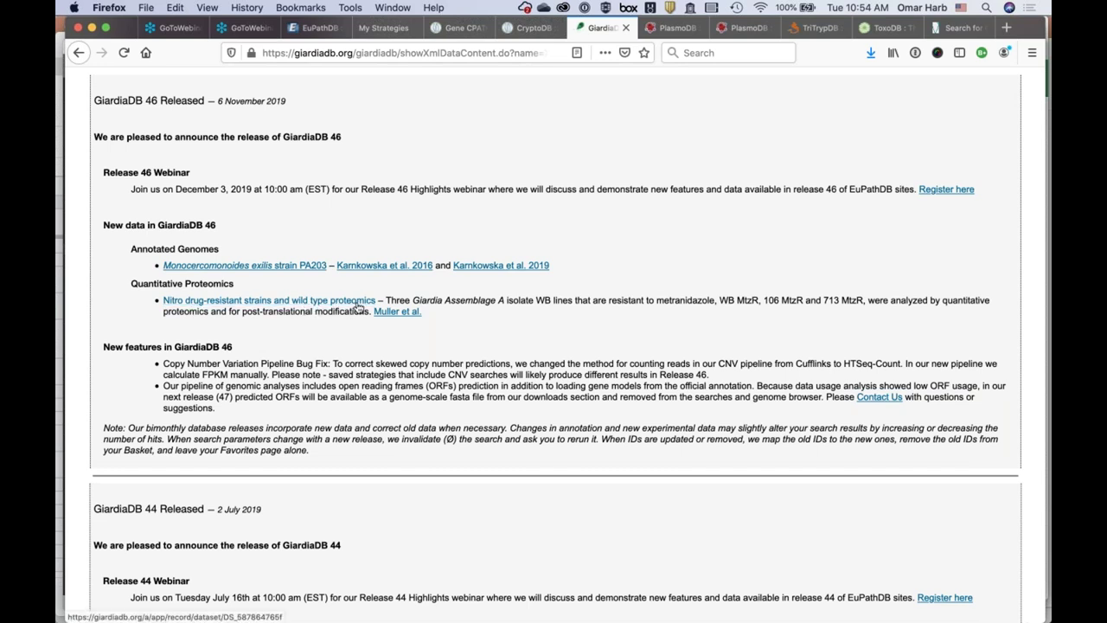
{"action": "scroll", "coordinate": [363, 308], "scroll_direction": "up", "scroll_amount": 2}
{"action": "scroll", "coordinate": [425, 299], "scroll_direction": "up", "scroll_amount": 1}
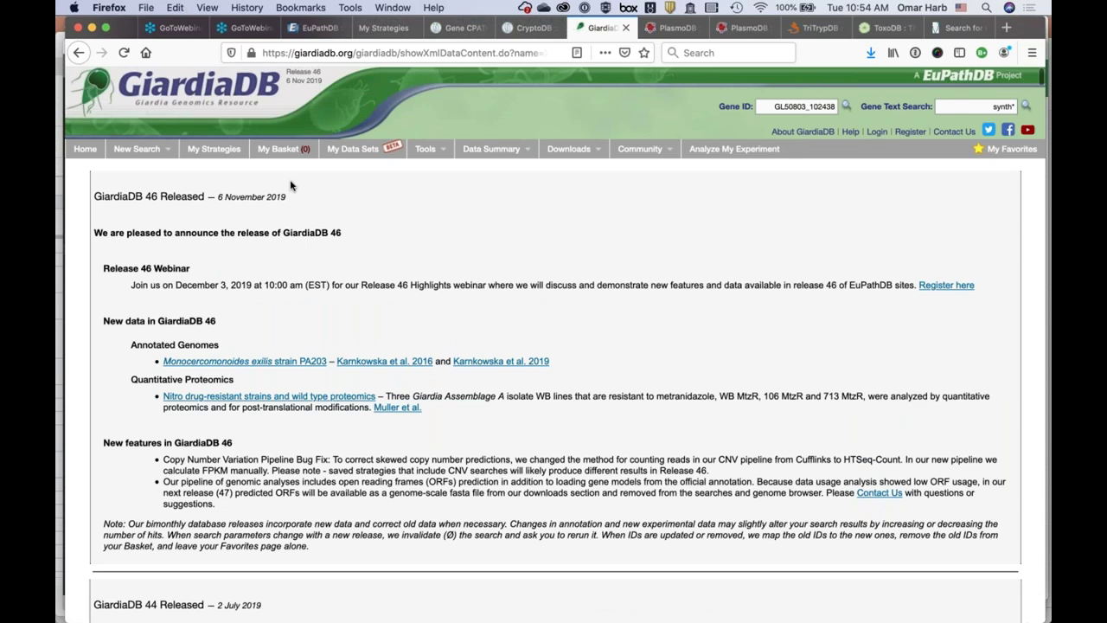
Back on the GiardiaDB home page, expand the Proteomics gene searches to show Mass Spec. Evidence options
{"action": "left_click", "coordinate": [210, 97]}
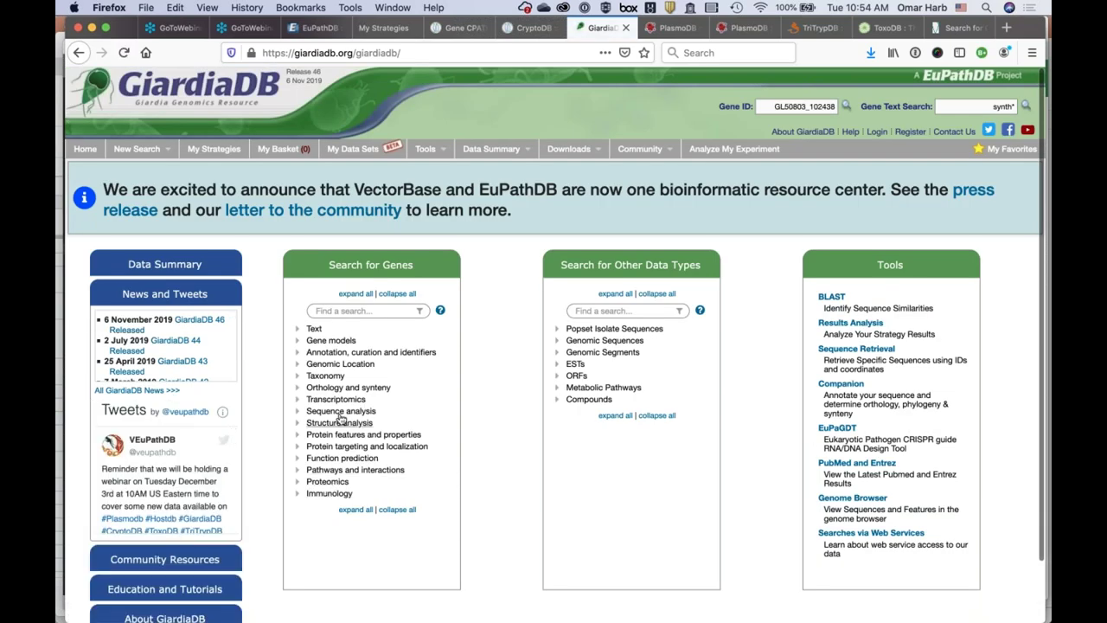
{"action": "left_click", "coordinate": [327, 481]}
{"action": "scroll", "coordinate": [408, 509], "scroll_direction": "down", "scroll_amount": 2}
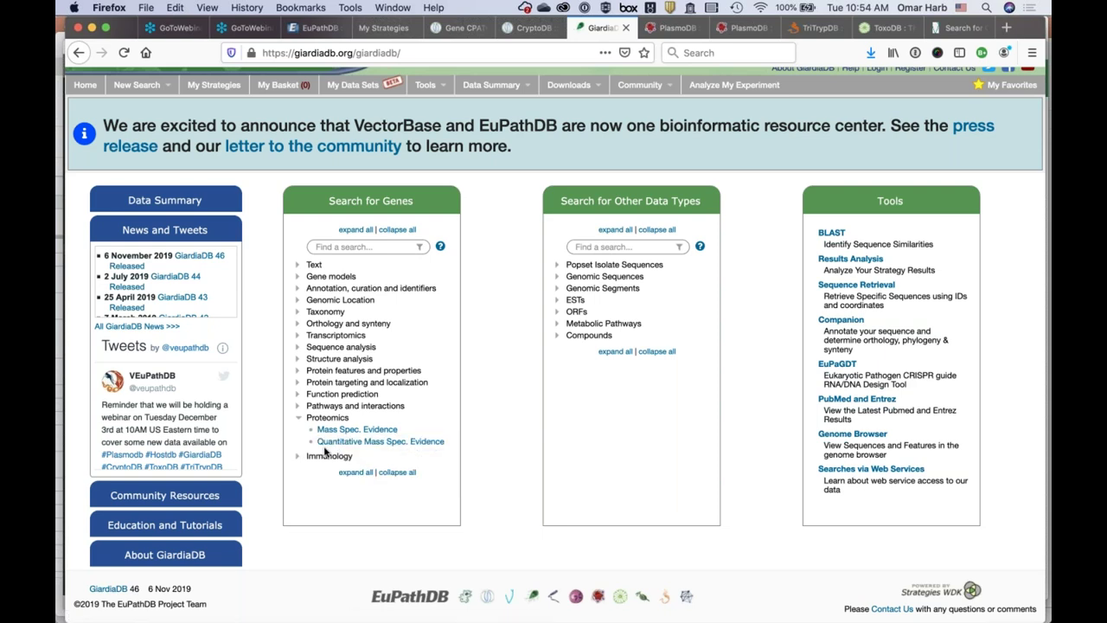
Run a Quantitative Mass Spec fold-change search: WBC6 WT-LFQ reference versus WBC6 Resistant-MET-LFQ comparison
{"action": "left_click", "coordinate": [356, 443]}
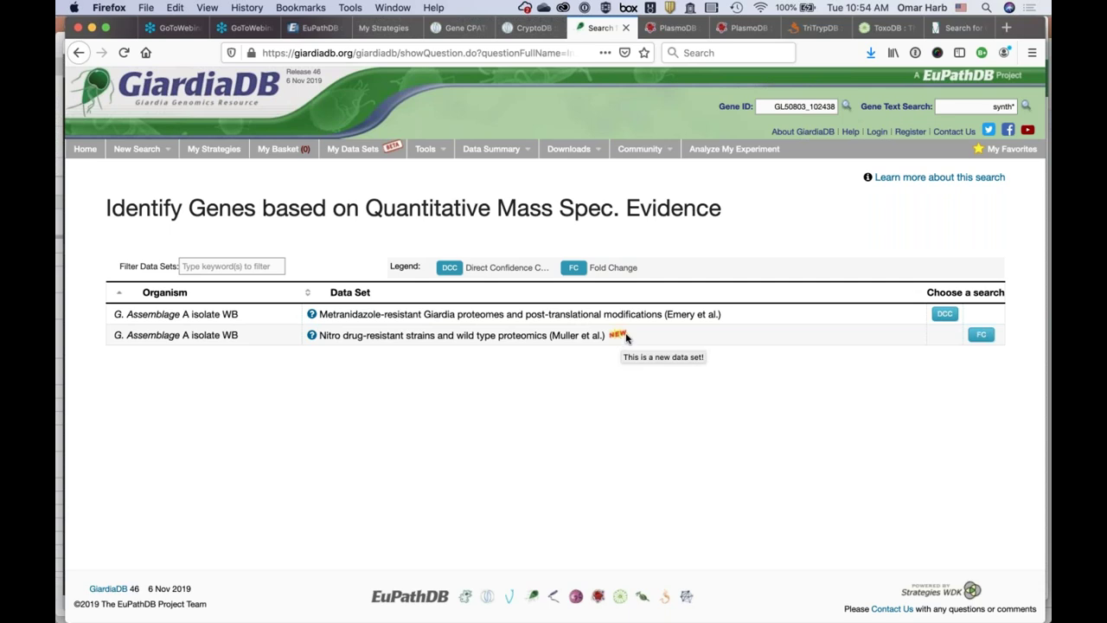
{"action": "left_click", "coordinate": [981, 335]}
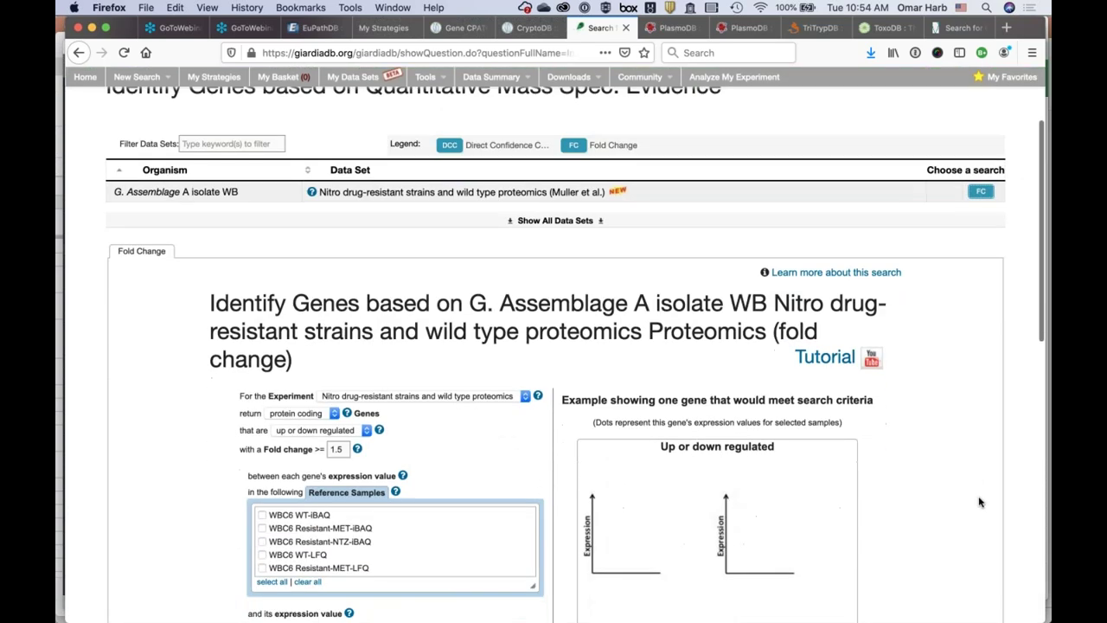
{"action": "scroll", "coordinate": [980, 501], "scroll_direction": "down", "scroll_amount": 3}
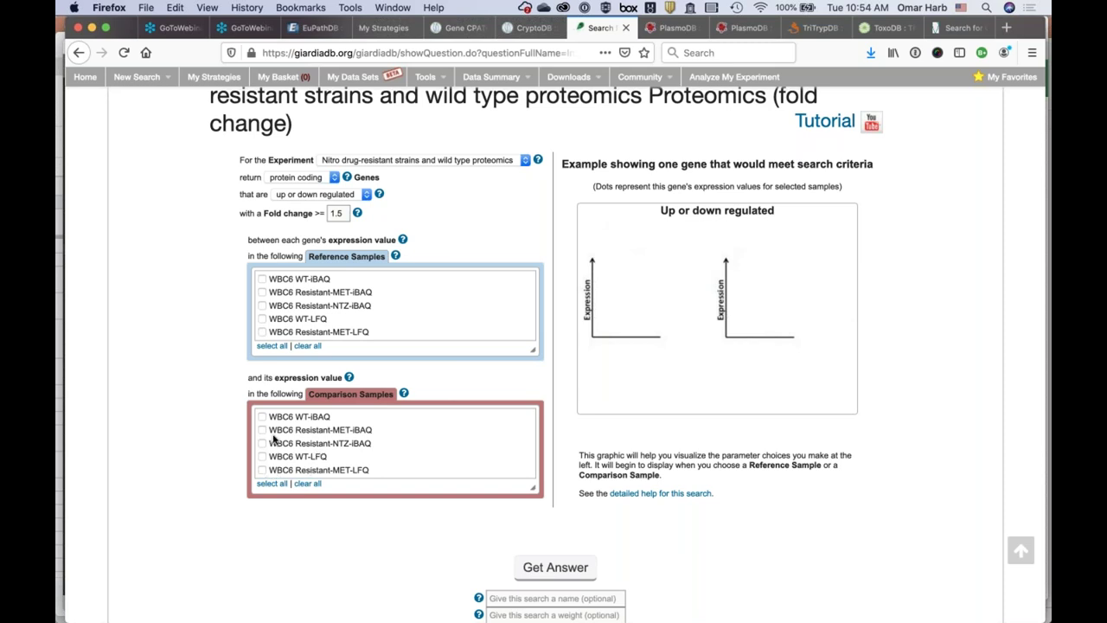
{"action": "scroll", "coordinate": [292, 452], "scroll_direction": "down", "scroll_amount": 3}
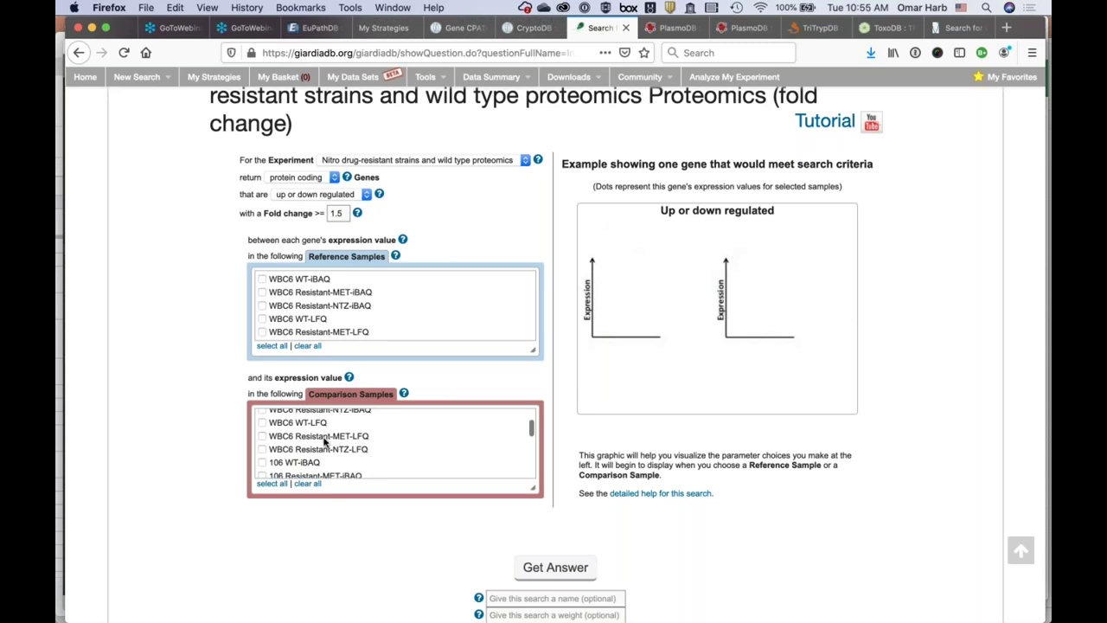
{"action": "left_click", "coordinate": [261, 436]}
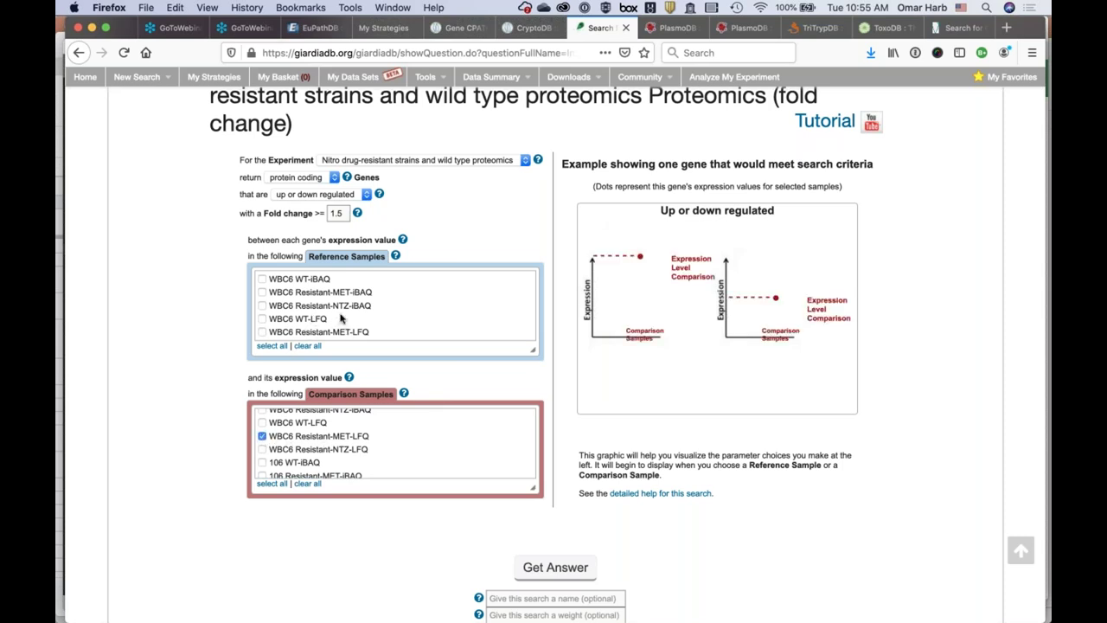
{"action": "left_click", "coordinate": [262, 319]}
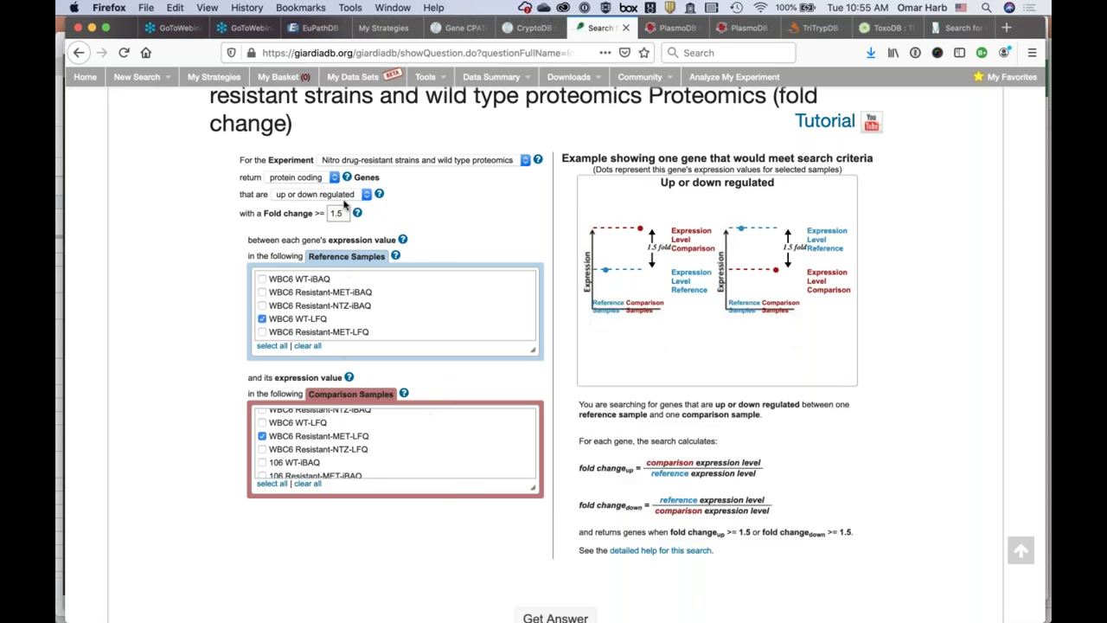
{"action": "scroll", "coordinate": [514, 463], "scroll_direction": "down", "scroll_amount": 3}
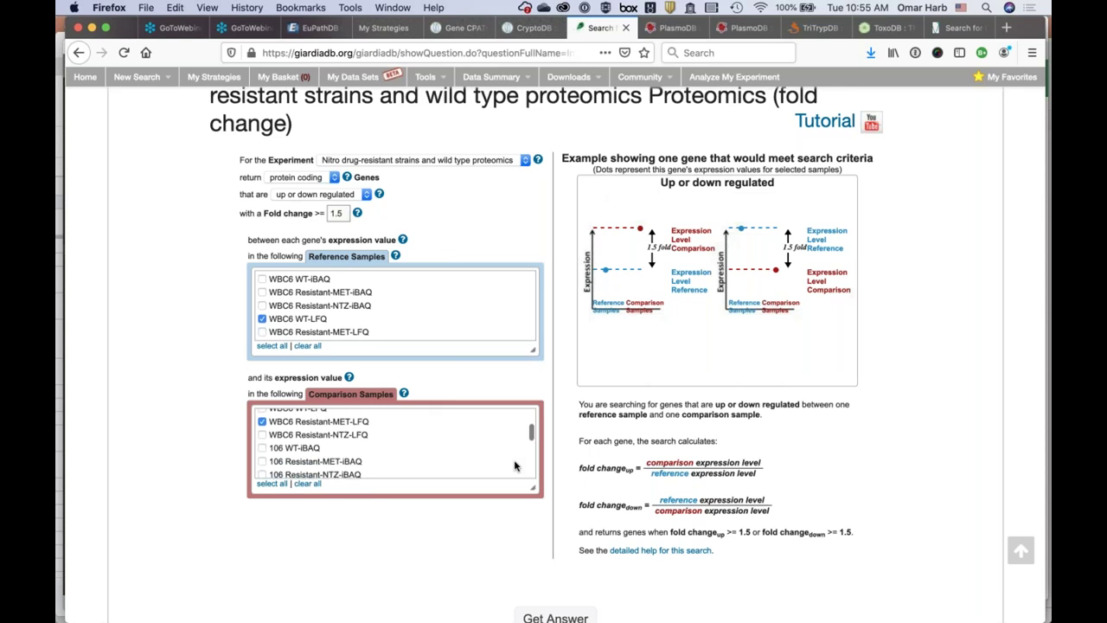
{"action": "scroll", "coordinate": [489, 551], "scroll_direction": "down", "scroll_amount": 4}
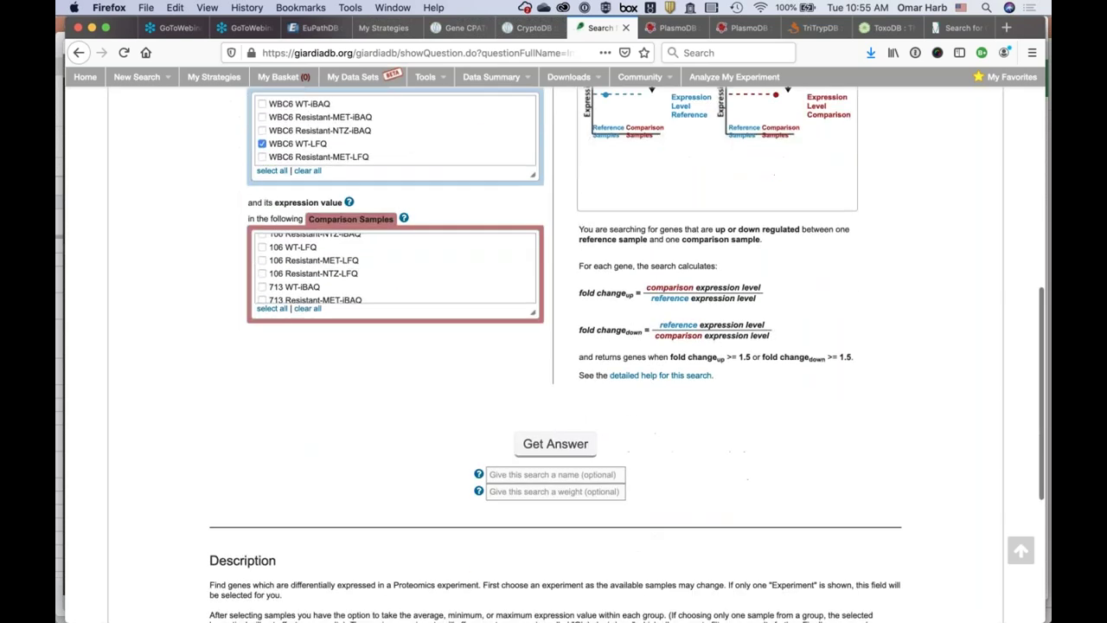
{"action": "left_click", "coordinate": [567, 444]}
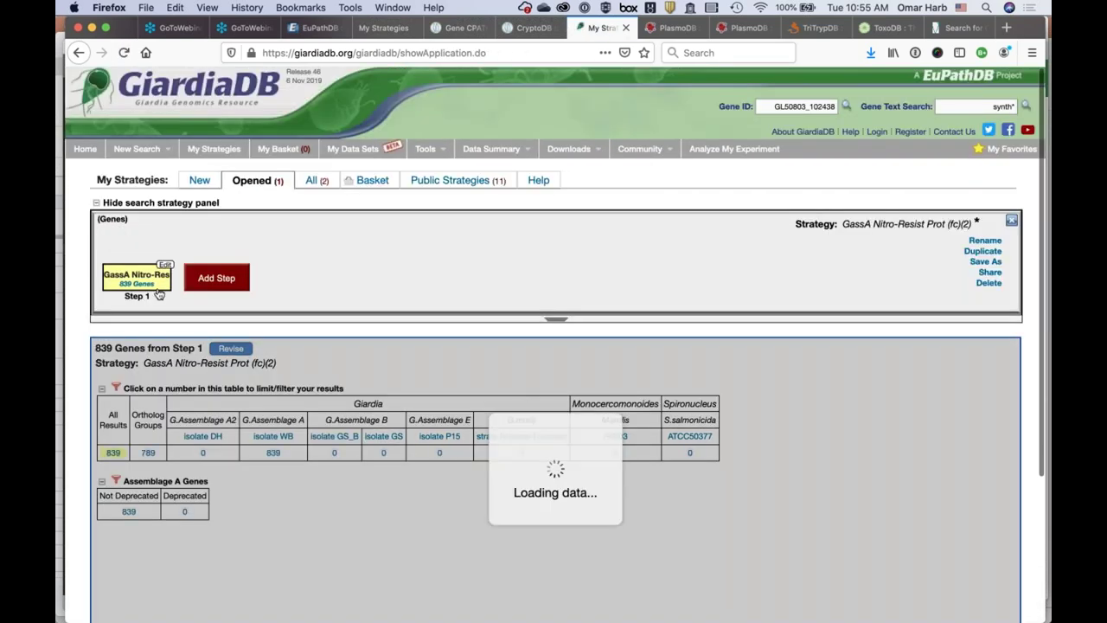
Look over the 839-gene results, then switch to the PlasmoDB site
{"action": "scroll", "coordinate": [729, 519], "scroll_direction": "down", "scroll_amount": 5}
{"action": "scroll", "coordinate": [483, 262], "scroll_direction": "up", "scroll_amount": 5}
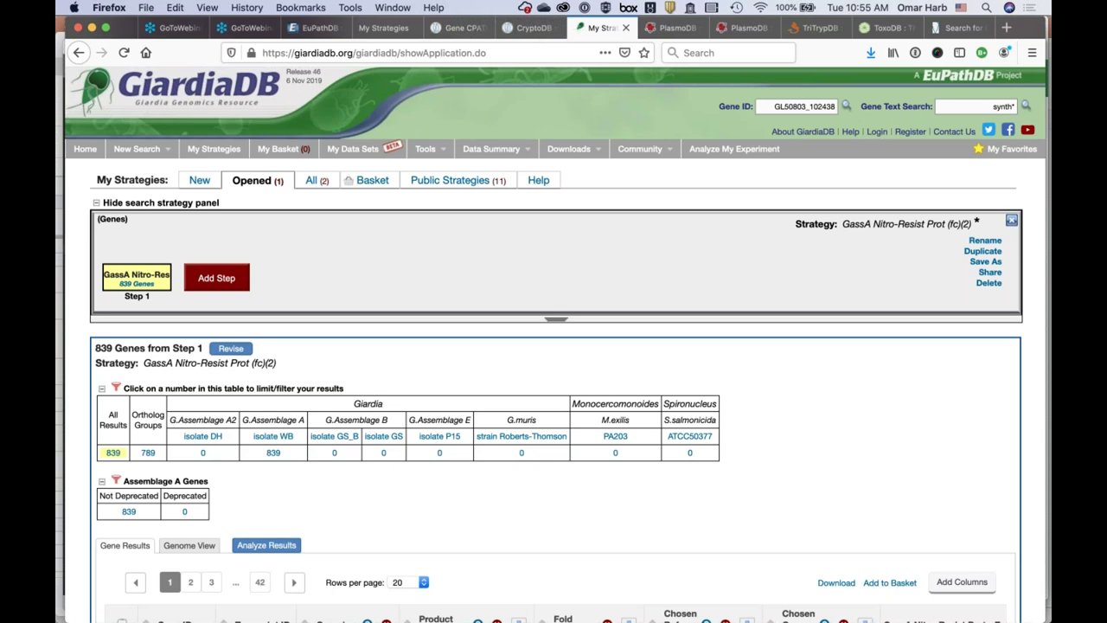
{"action": "left_click", "coordinate": [751, 28]}
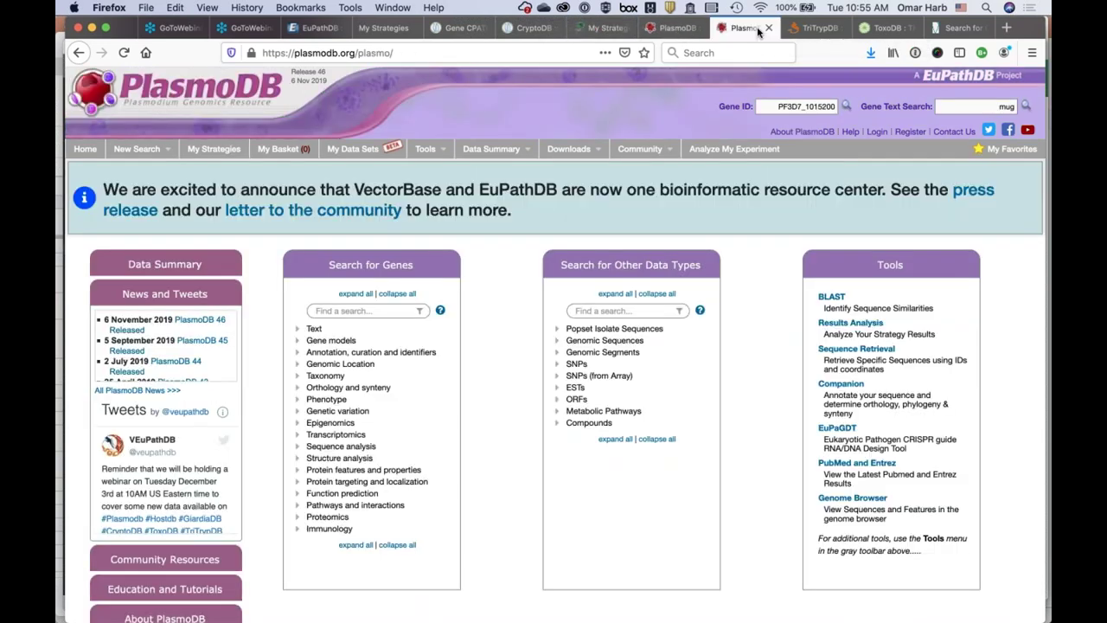
{"action": "left_click", "coordinate": [212, 324]}
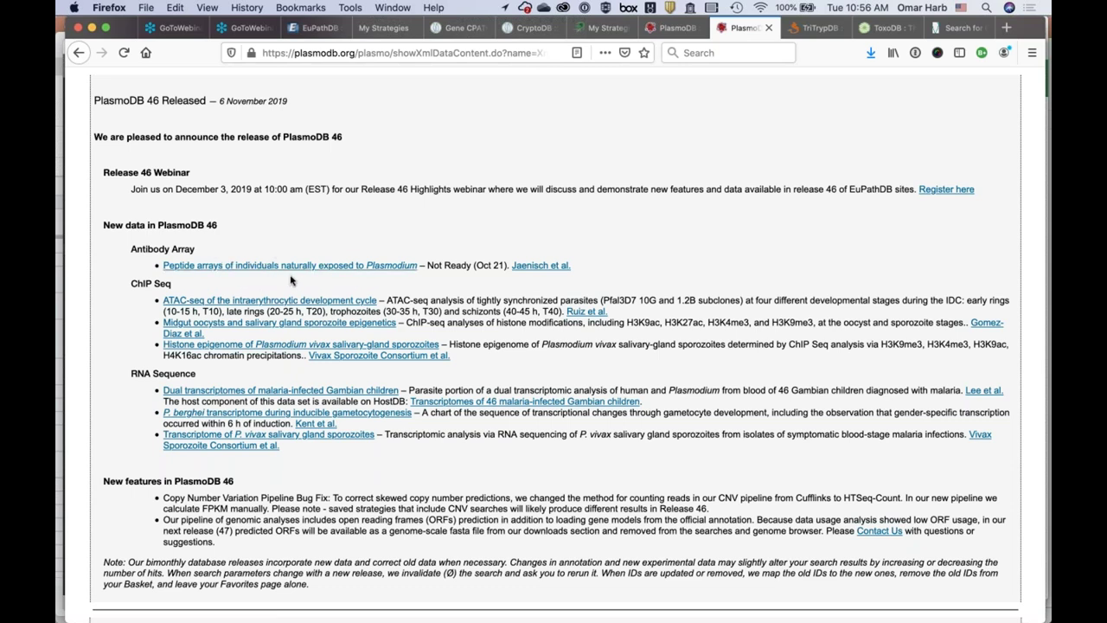
{"action": "scroll", "coordinate": [285, 345], "scroll_direction": "up", "scroll_amount": 3}
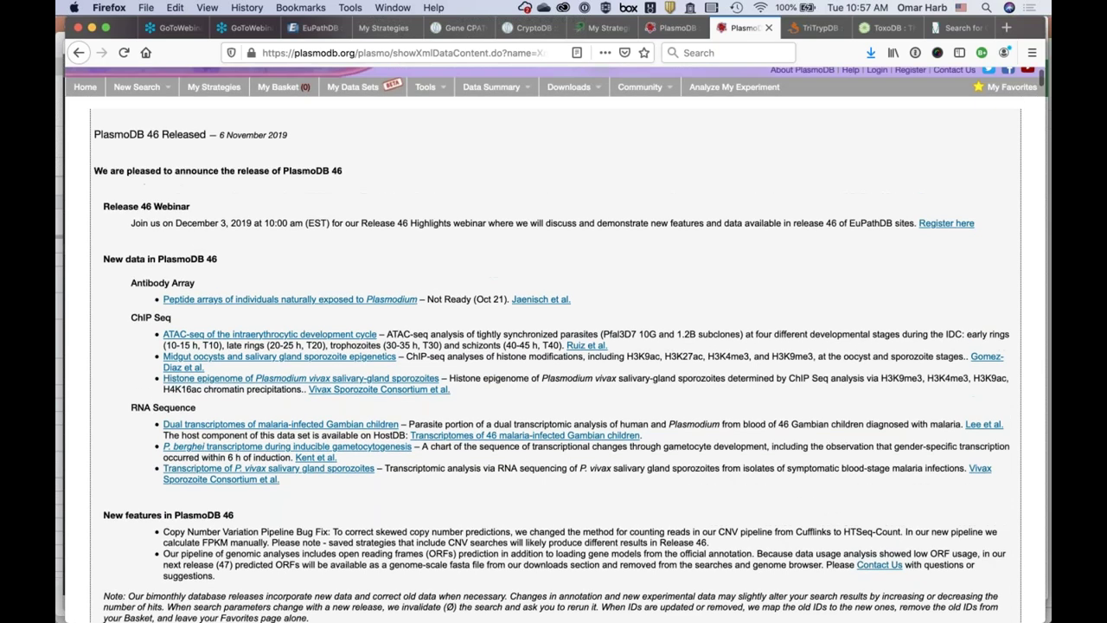
{"action": "left_click", "coordinate": [243, 94]}
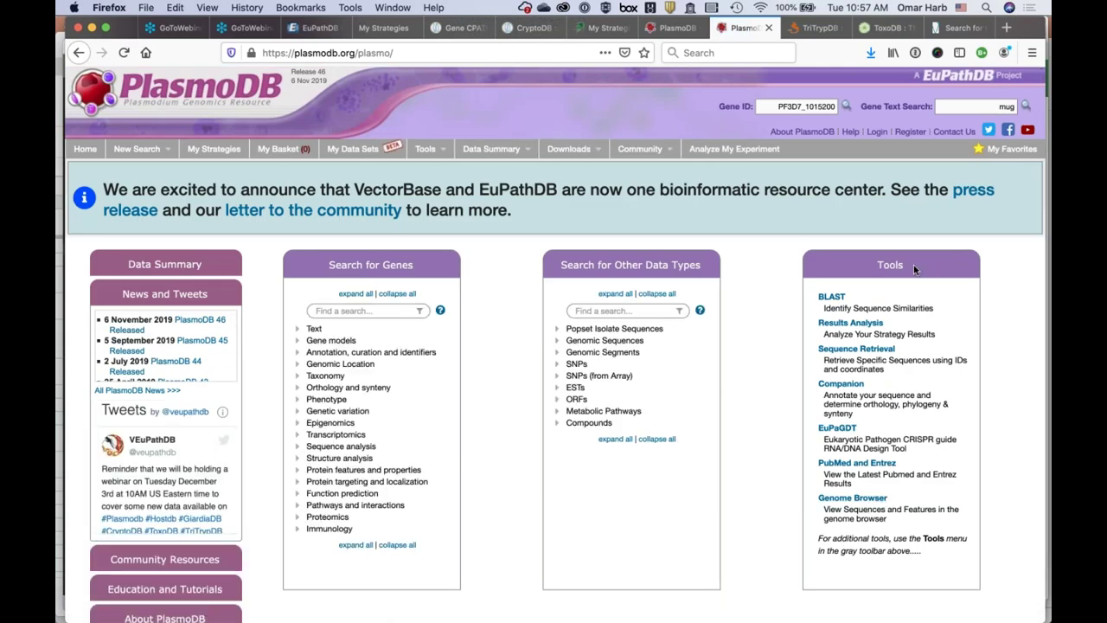
Open PlasmoDB's Genome Browser and its Select tracks list of 1,224 tracks
{"action": "left_click", "coordinate": [865, 504]}
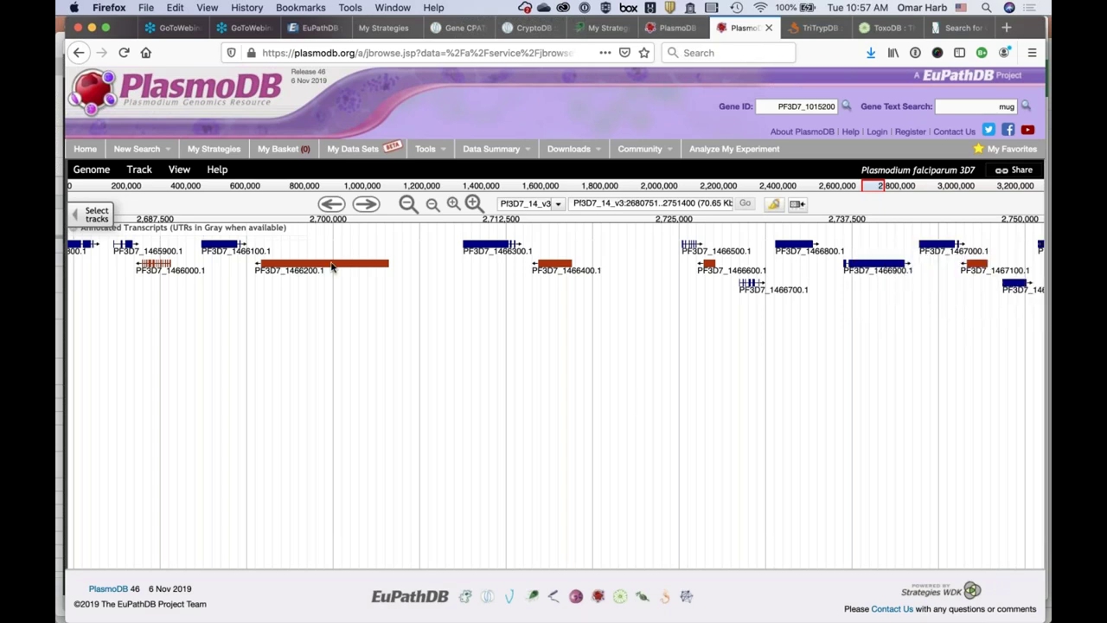
{"action": "left_click", "coordinate": [95, 217]}
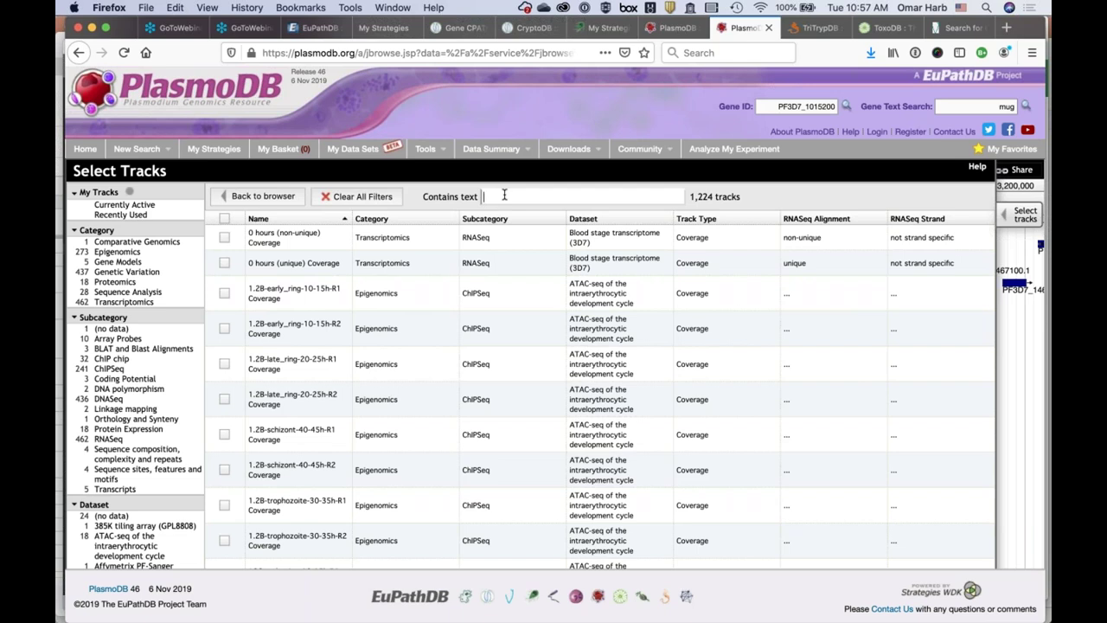
Filter tracks by 'gom', ChIPSeq and Multi-Density, then add the midgut oocyst epigenetics density track
{"action": "type", "text": "gomez"}
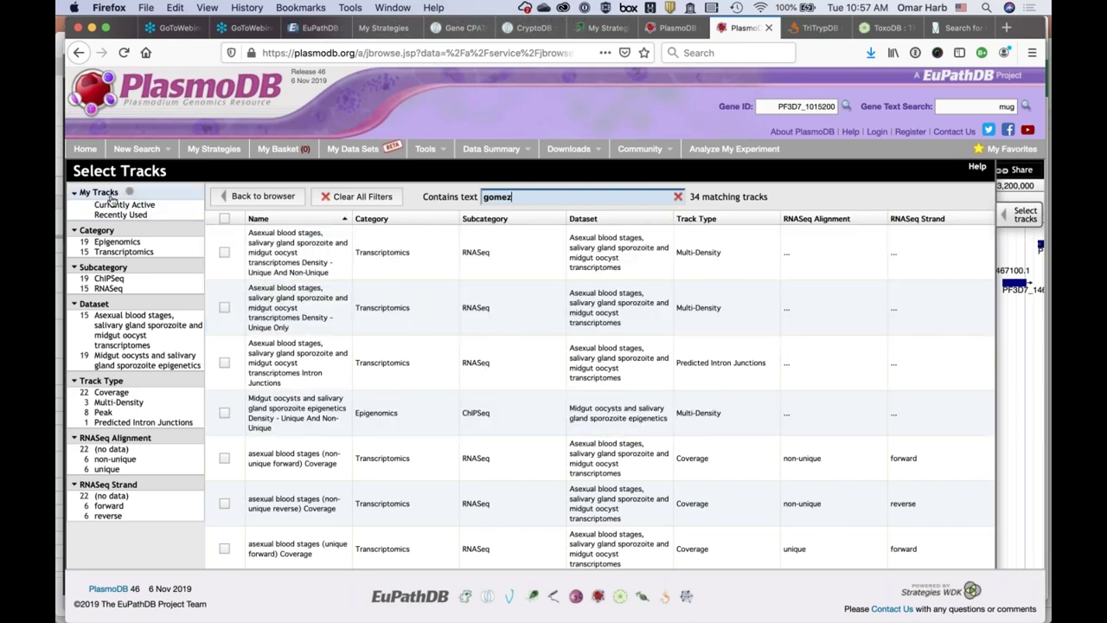
{"action": "left_click", "coordinate": [108, 279]}
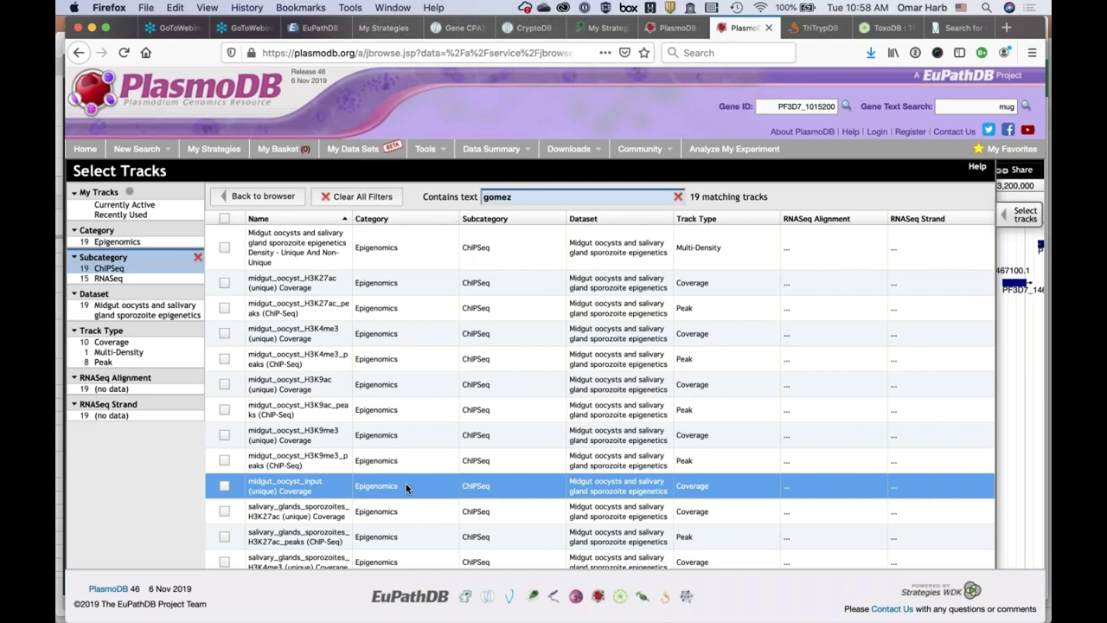
{"action": "scroll", "coordinate": [407, 489], "scroll_direction": "down", "scroll_amount": 2}
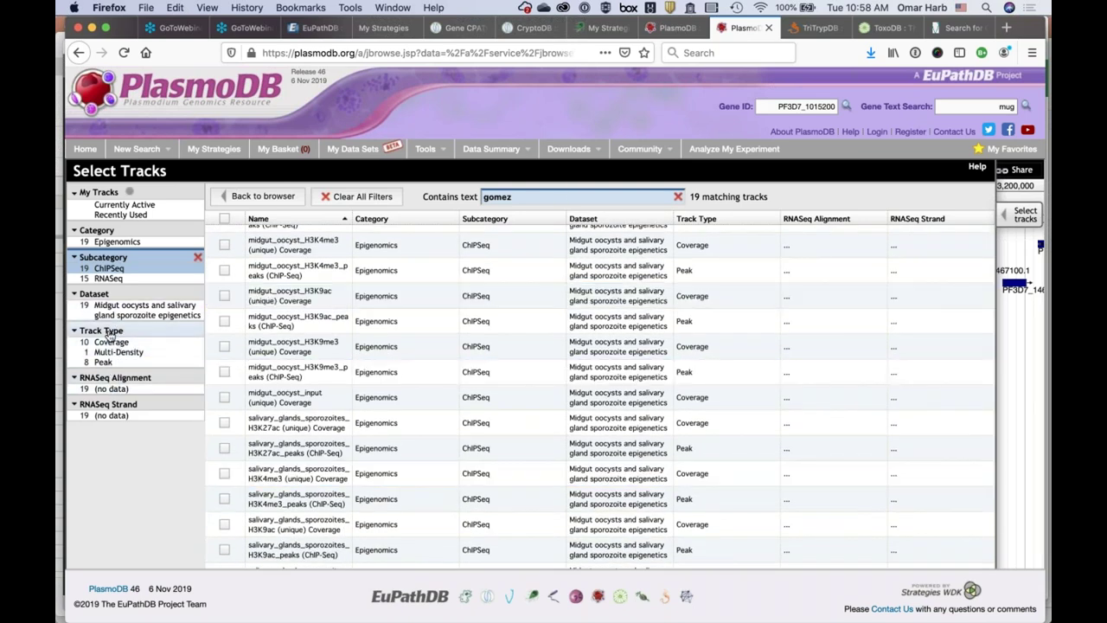
{"action": "left_click", "coordinate": [121, 353]}
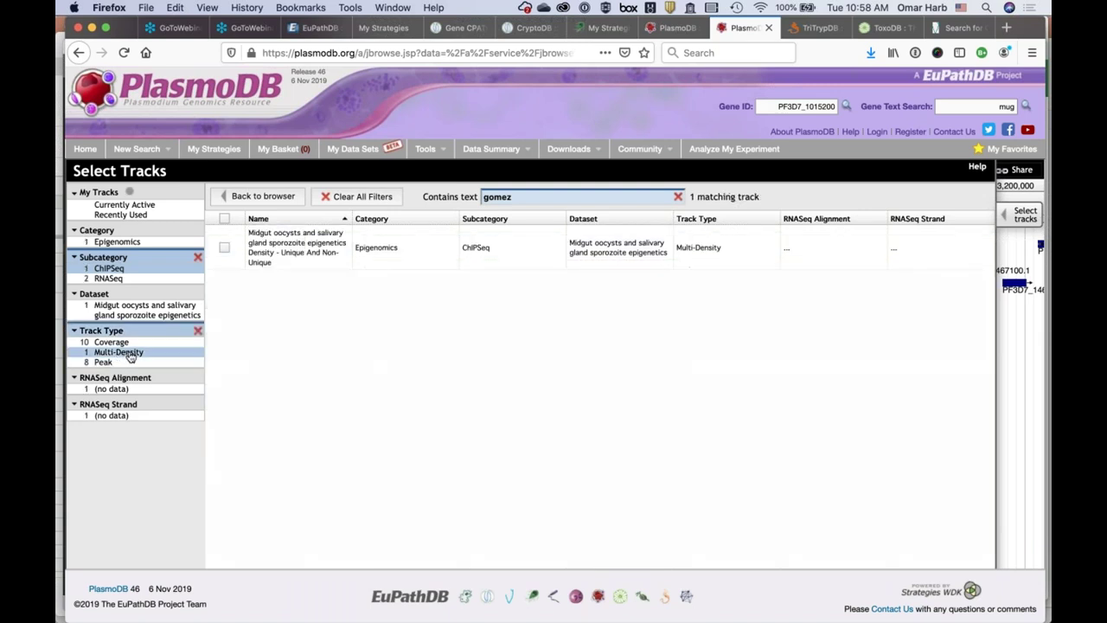
{"action": "left_click", "coordinate": [224, 250]}
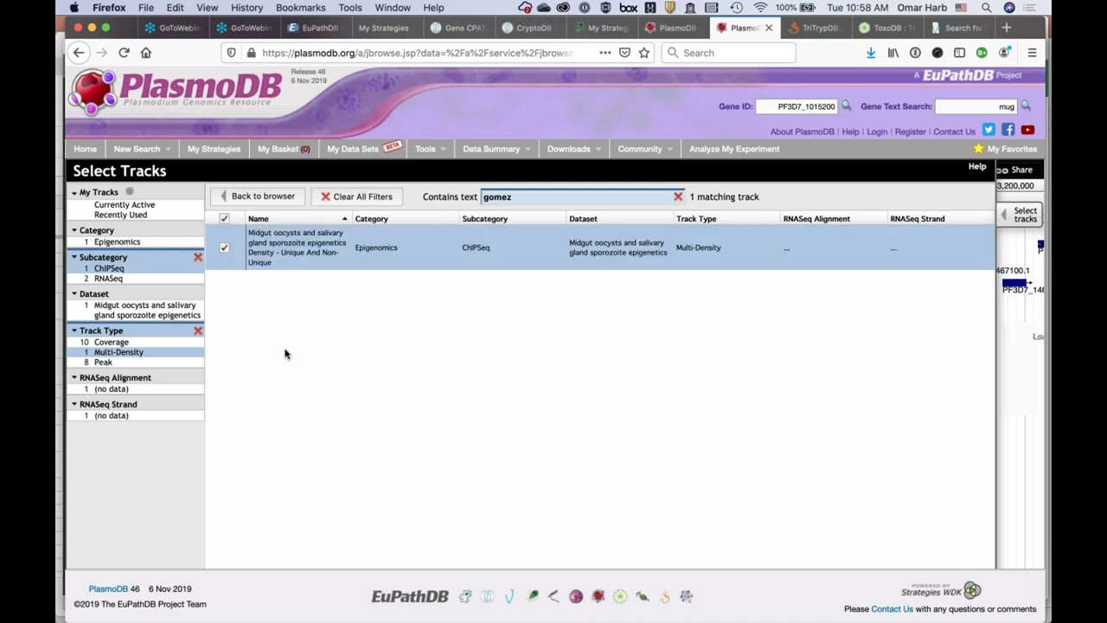
{"action": "left_click", "coordinate": [1019, 214]}
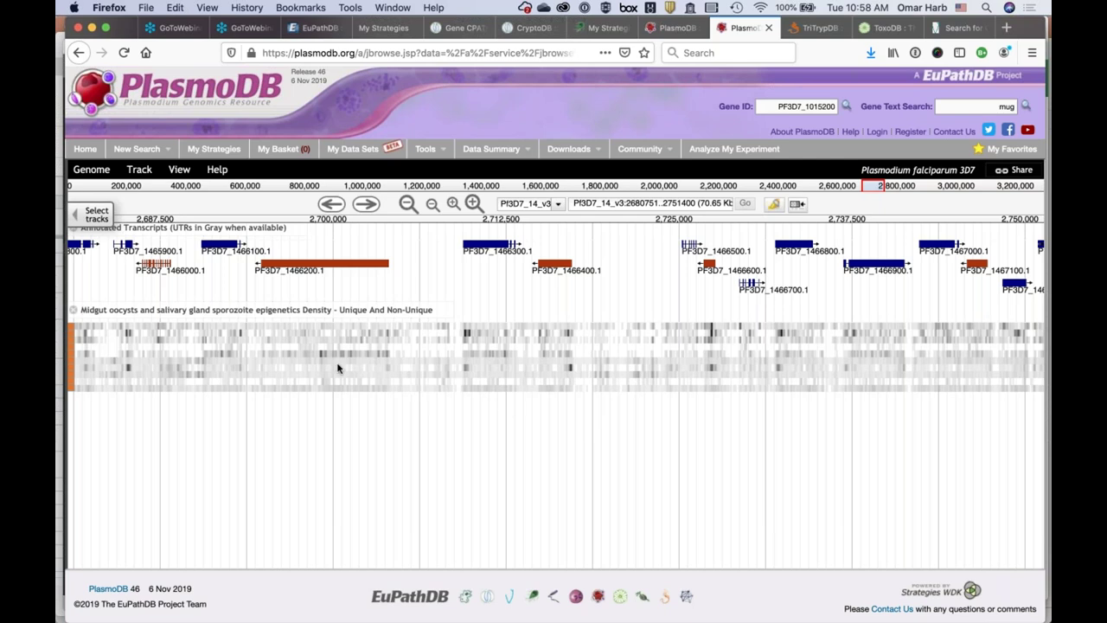
{"action": "mouse_move", "coordinate": [71, 329]}
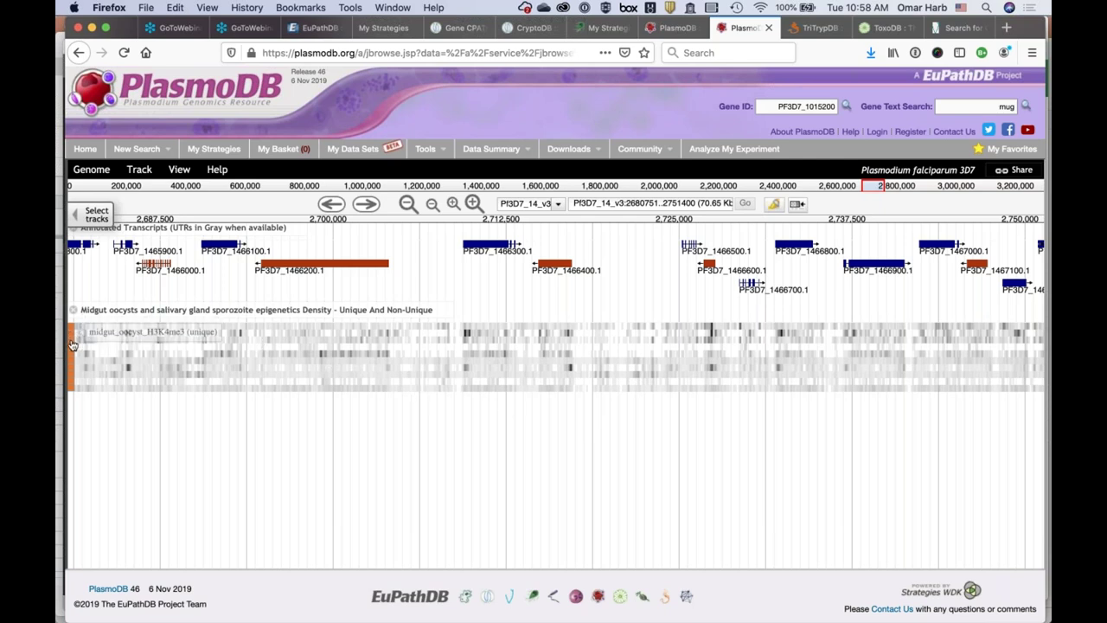
{"action": "mouse_move", "coordinate": [73, 358]}
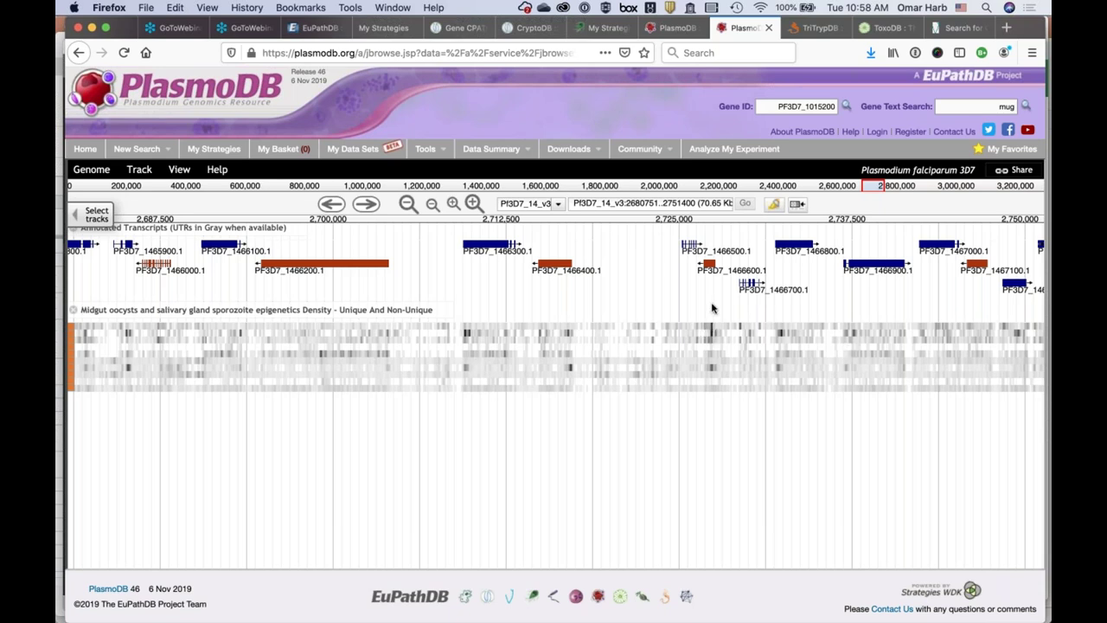
Add the midgut_oocyst_H3K27ac and H3K4me3 Coverage tracks, then switch to TriTrypDB
{"action": "mouse_move", "coordinate": [709, 266]}
{"action": "left_click", "coordinate": [80, 218]}
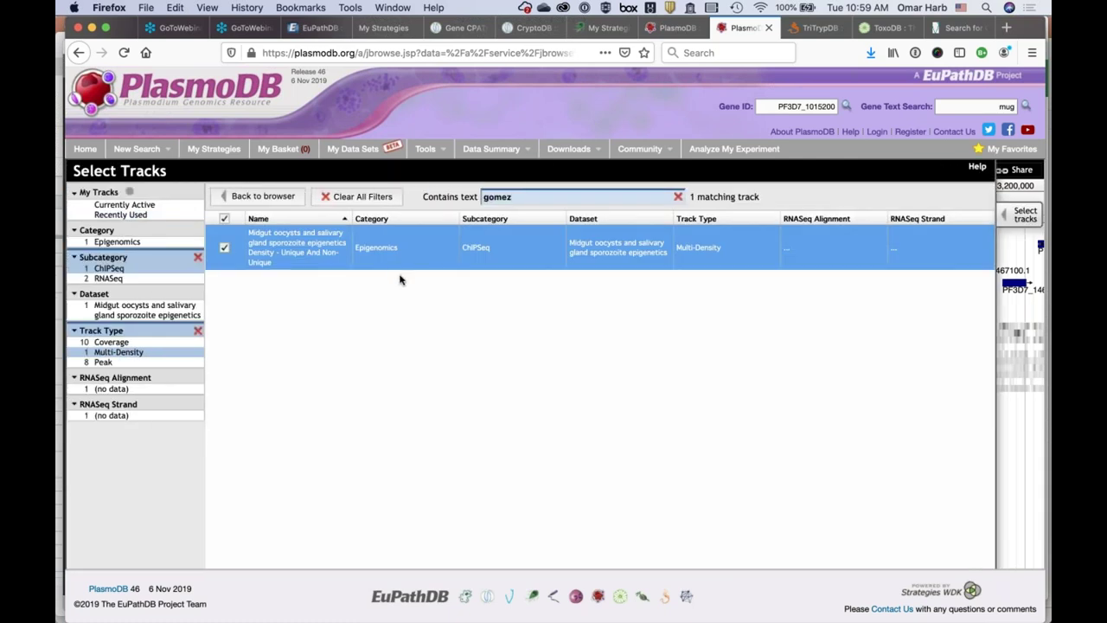
{"action": "left_click", "coordinate": [112, 343]}
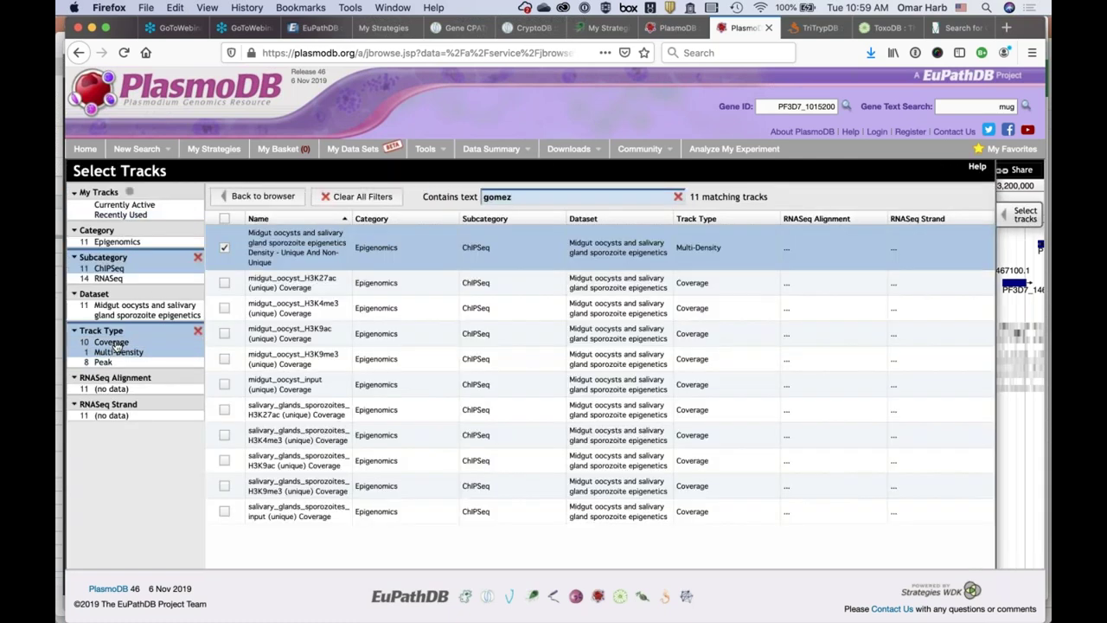
{"action": "left_click", "coordinate": [224, 285]}
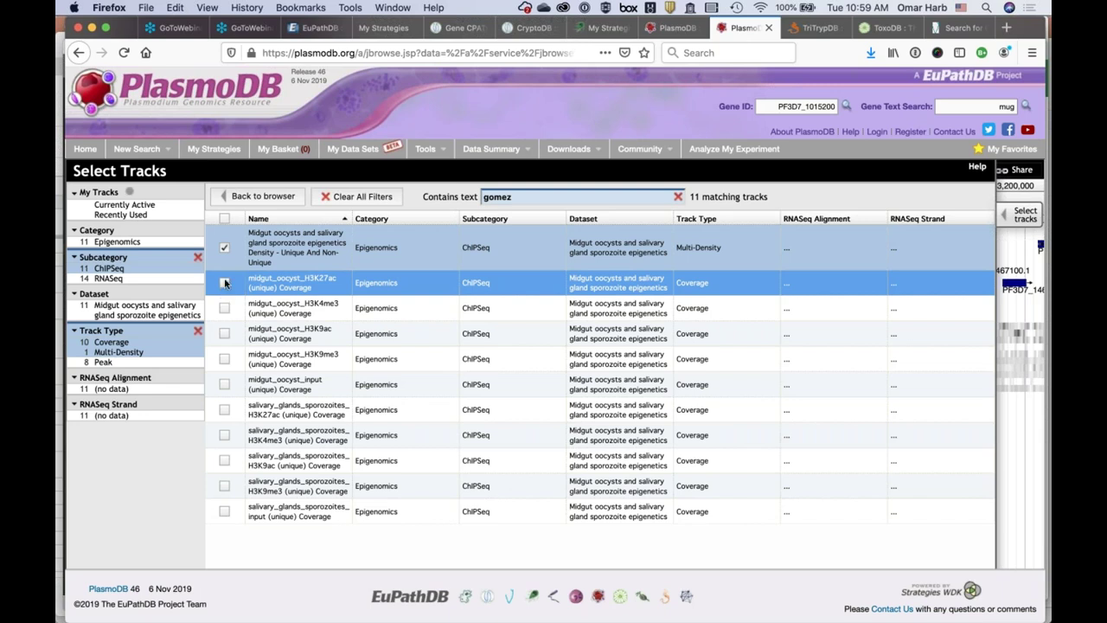
{"action": "left_click", "coordinate": [224, 309]}
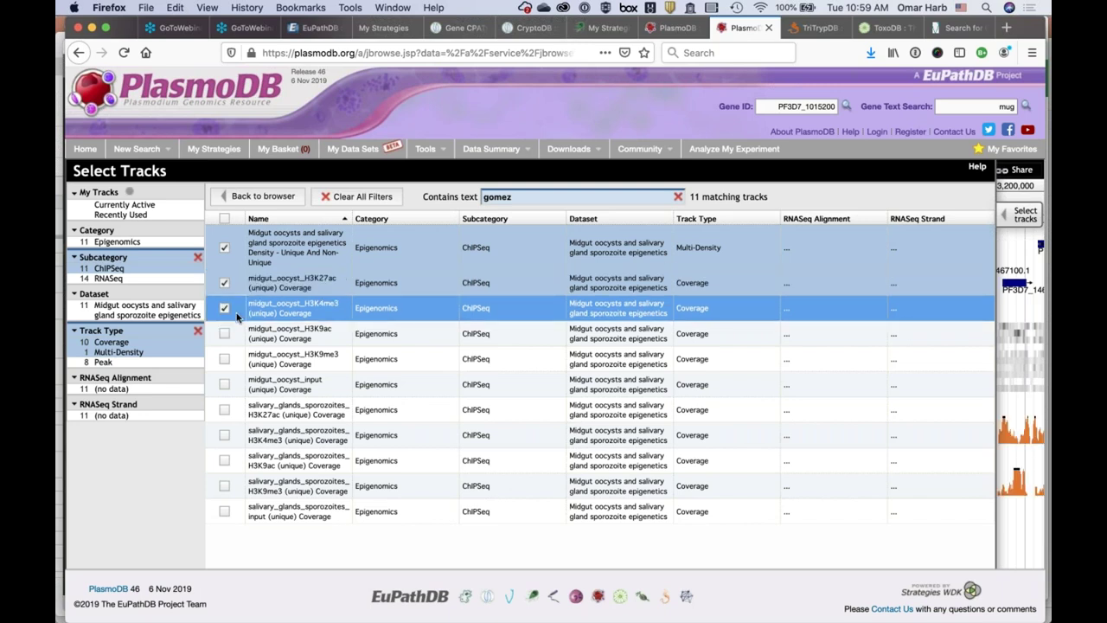
{"action": "left_click", "coordinate": [1017, 222]}
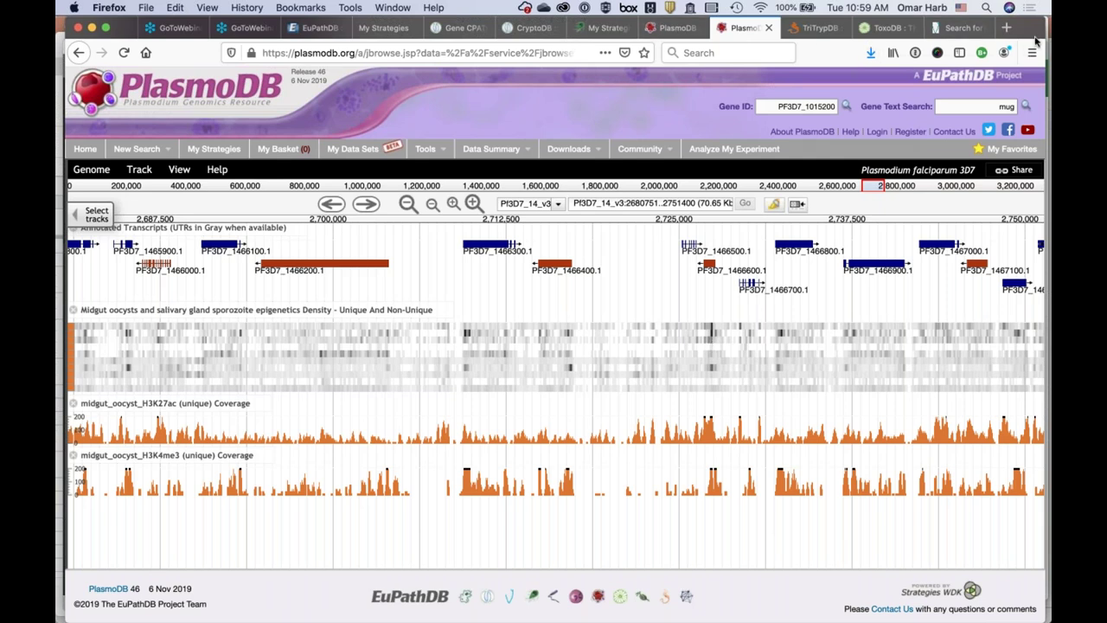
{"action": "left_click", "coordinate": [813, 28]}
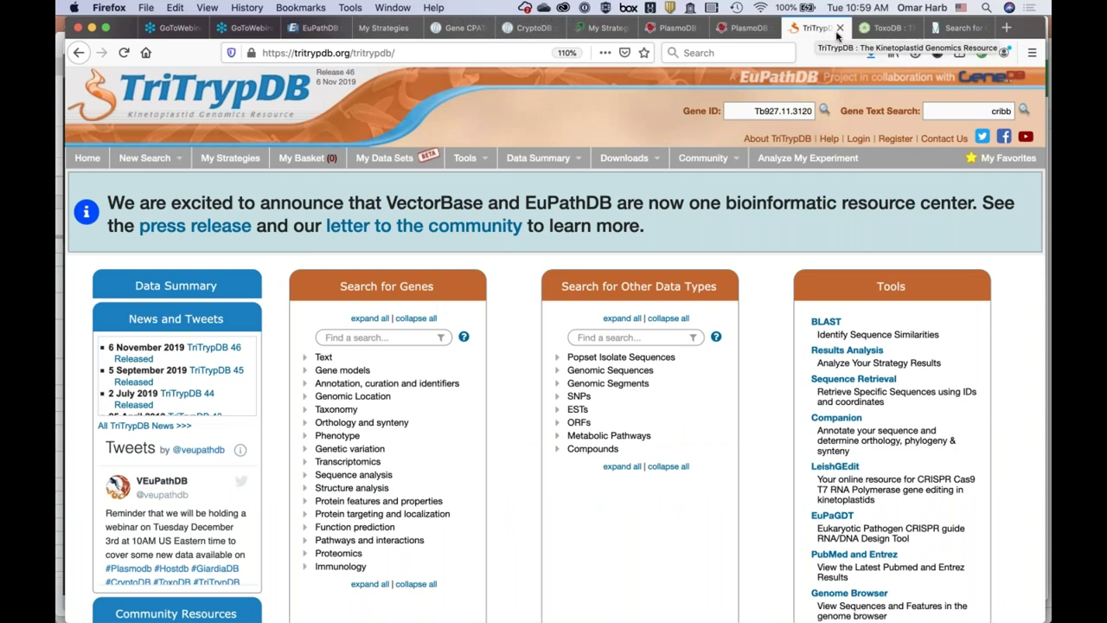
Switch to ToxoDB and open the ToxoDB 46 Released news item
{"action": "left_click", "coordinate": [887, 28]}
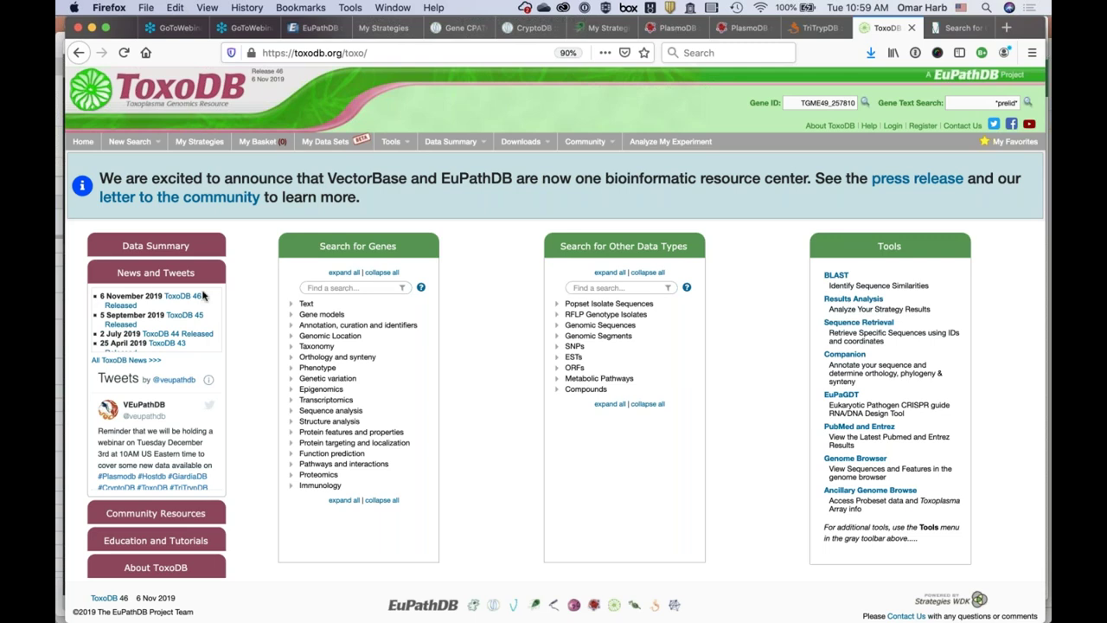
{"action": "left_click", "coordinate": [184, 298]}
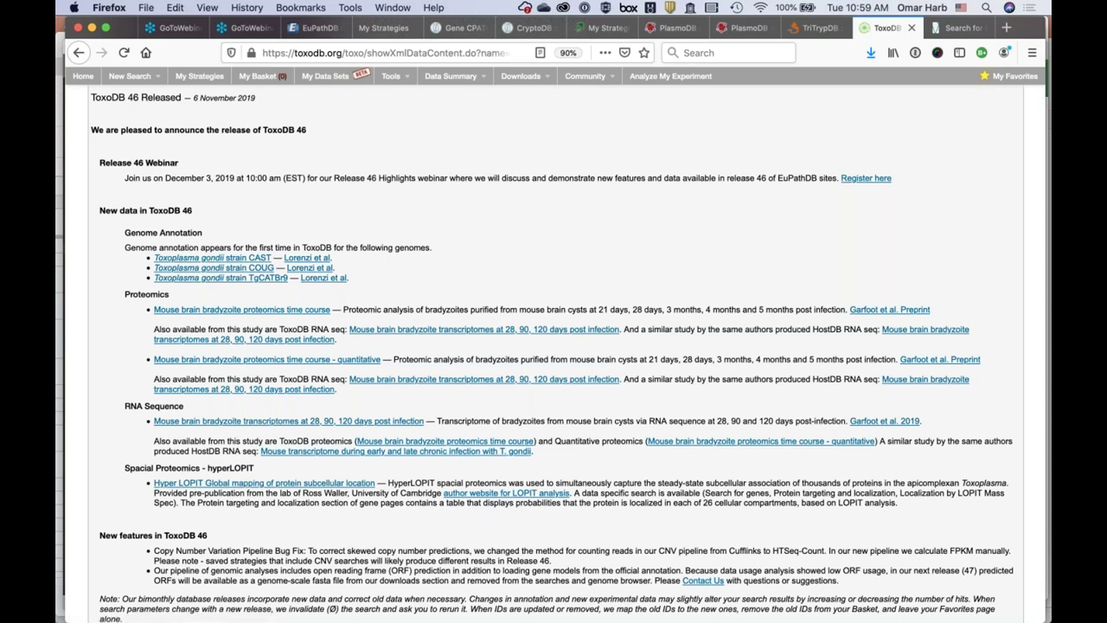
Open the 'Hyper LOPIT Global mapping of protein subcellular location' data set from the release notes
{"action": "scroll", "coordinate": [194, 386], "scroll_direction": "down", "scroll_amount": 3}
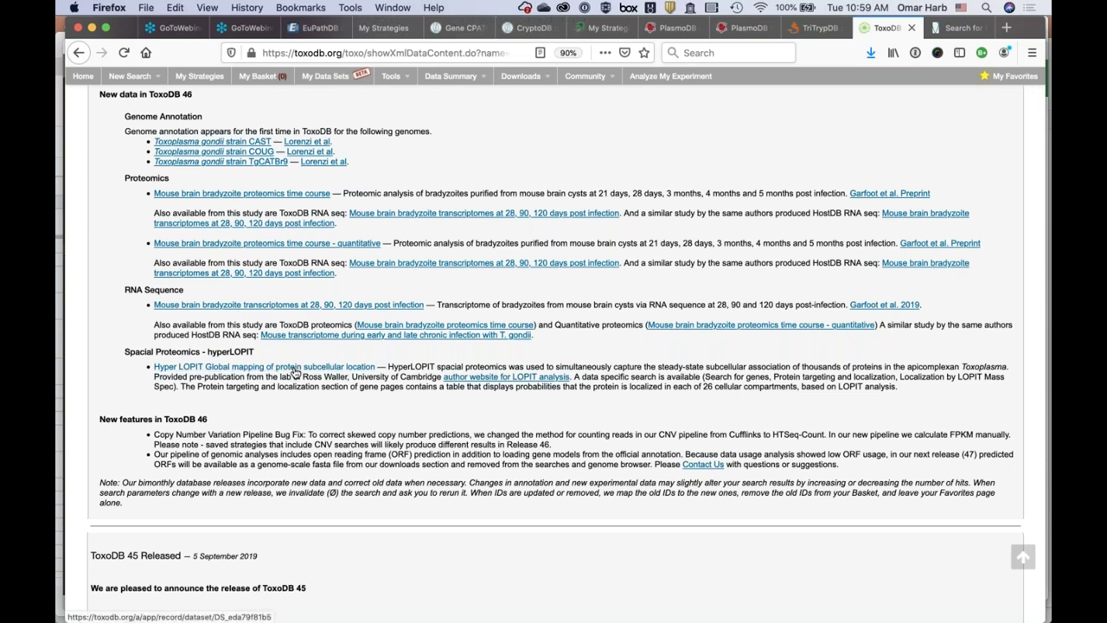
{"action": "left_click", "coordinate": [295, 370]}
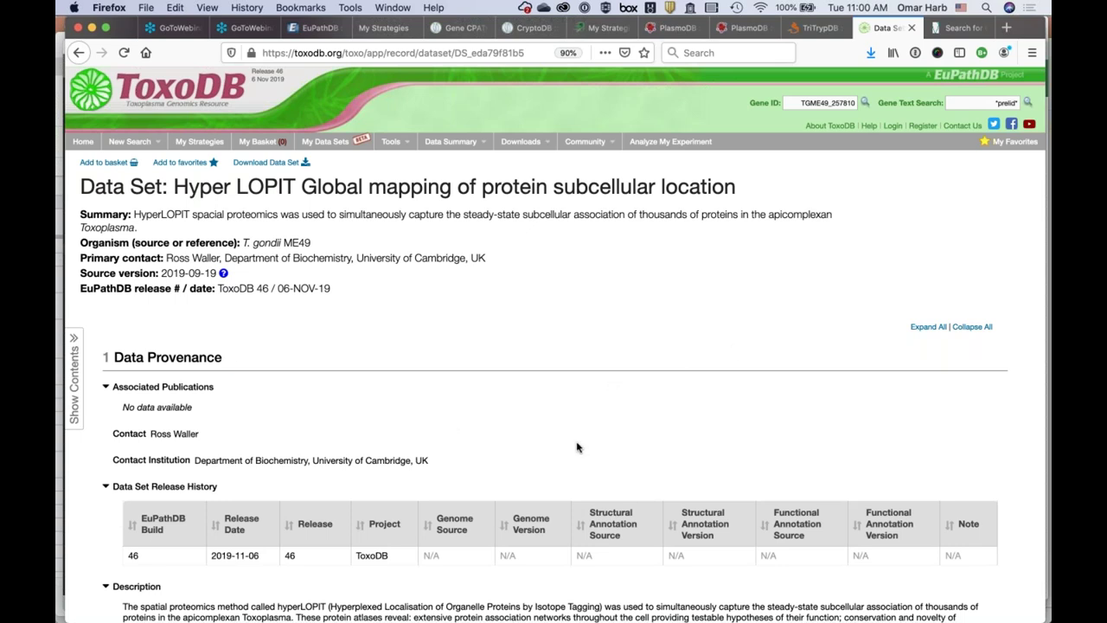
From 'Searches that use this Data Set', open 'Identify Genes by Localization by LOPIT Mass Spec'
{"action": "scroll", "coordinate": [578, 447], "scroll_direction": "down", "scroll_amount": 10}
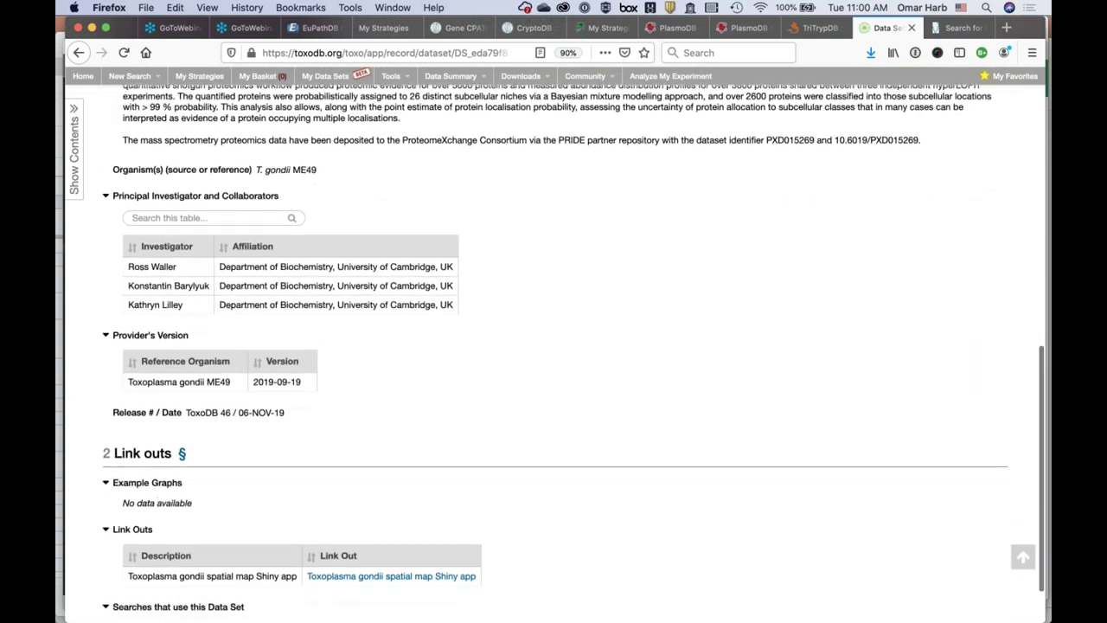
{"action": "scroll", "coordinate": [565, 304], "scroll_direction": "up", "scroll_amount": 5}
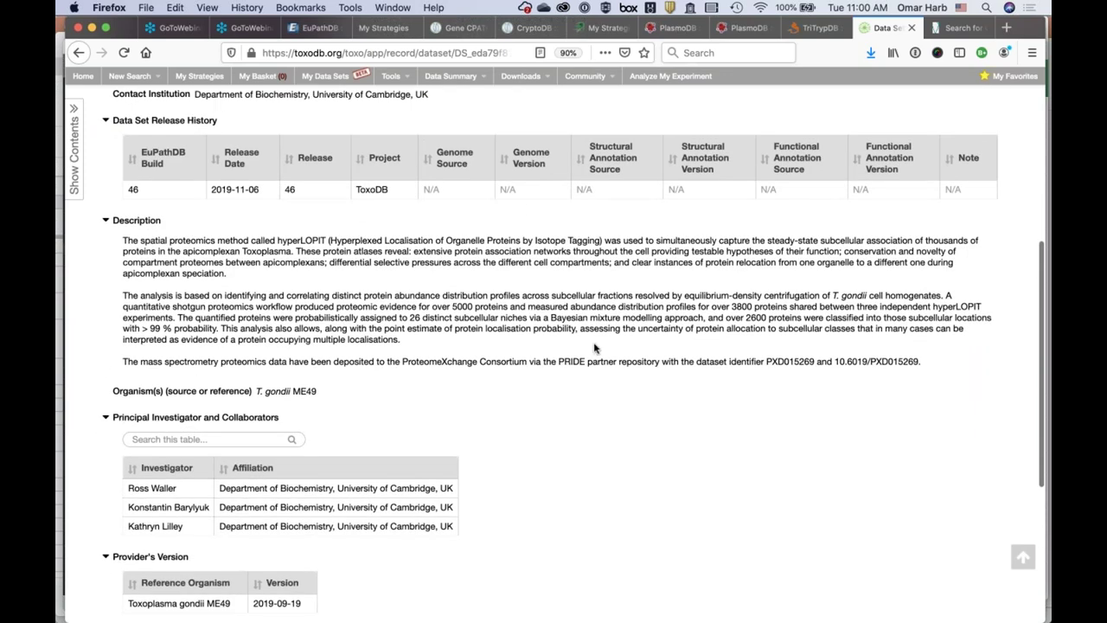
{"action": "scroll", "coordinate": [1044, 200], "scroll_direction": "down", "scroll_amount": 5}
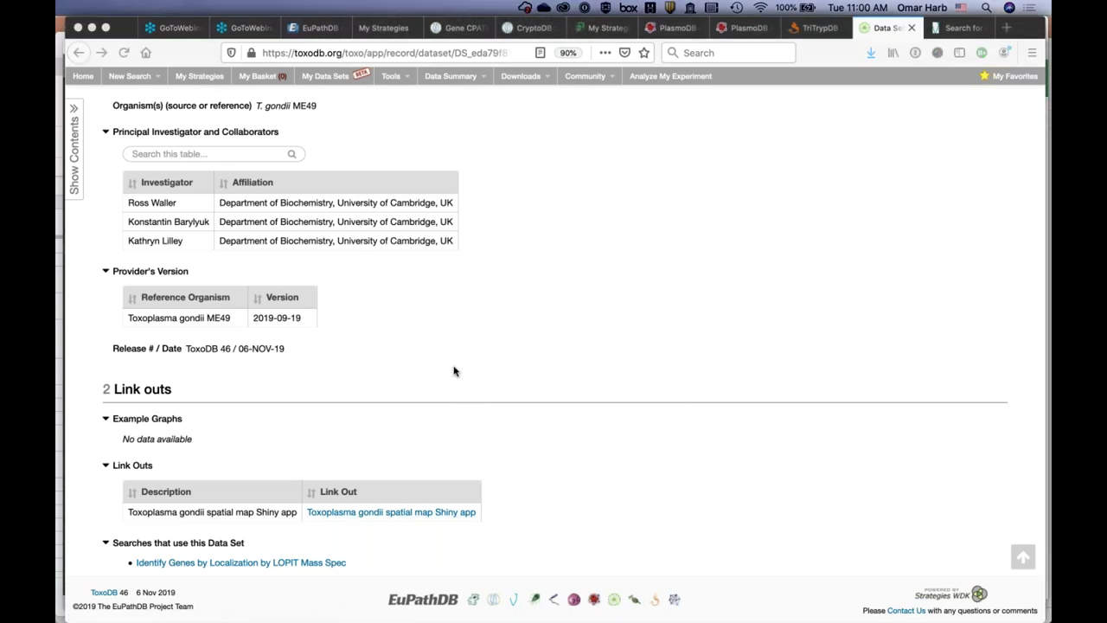
{"action": "scroll", "coordinate": [454, 371], "scroll_direction": "up", "scroll_amount": 5}
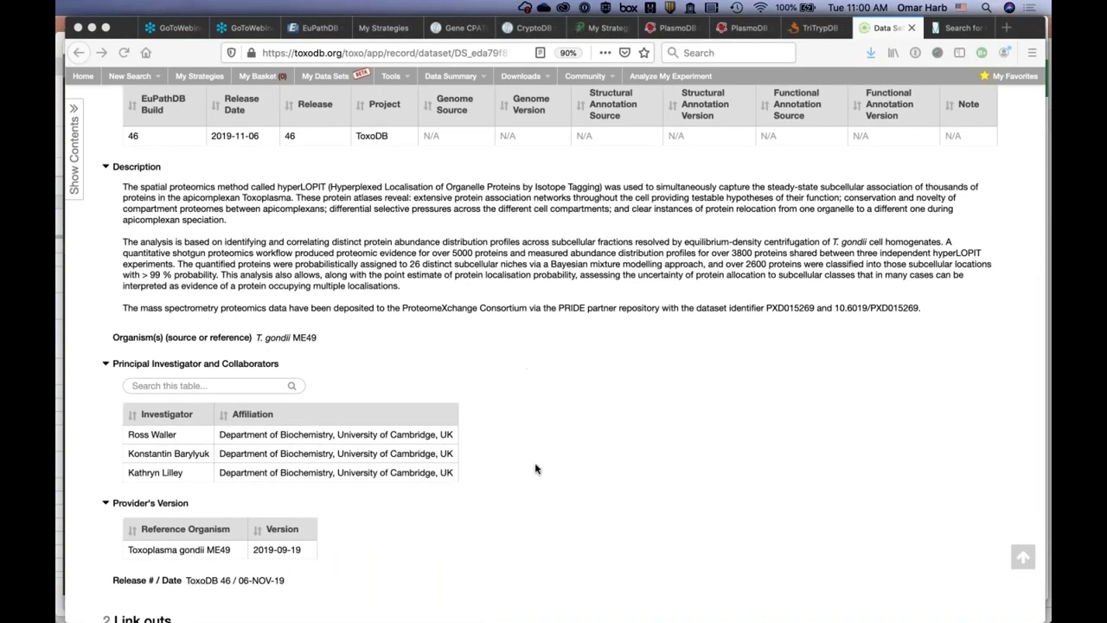
{"action": "scroll", "coordinate": [535, 468], "scroll_direction": "down", "scroll_amount": 5}
{"action": "scroll", "coordinate": [484, 297], "scroll_direction": "up", "scroll_amount": 10}
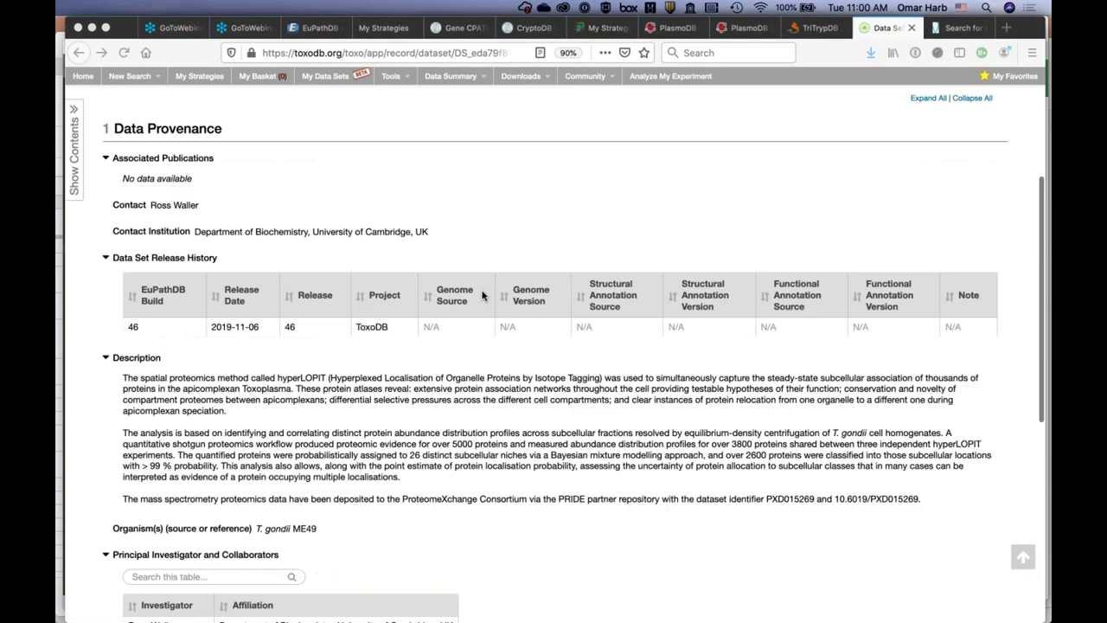
{"action": "scroll", "coordinate": [349, 291], "scroll_direction": "up", "scroll_amount": 4}
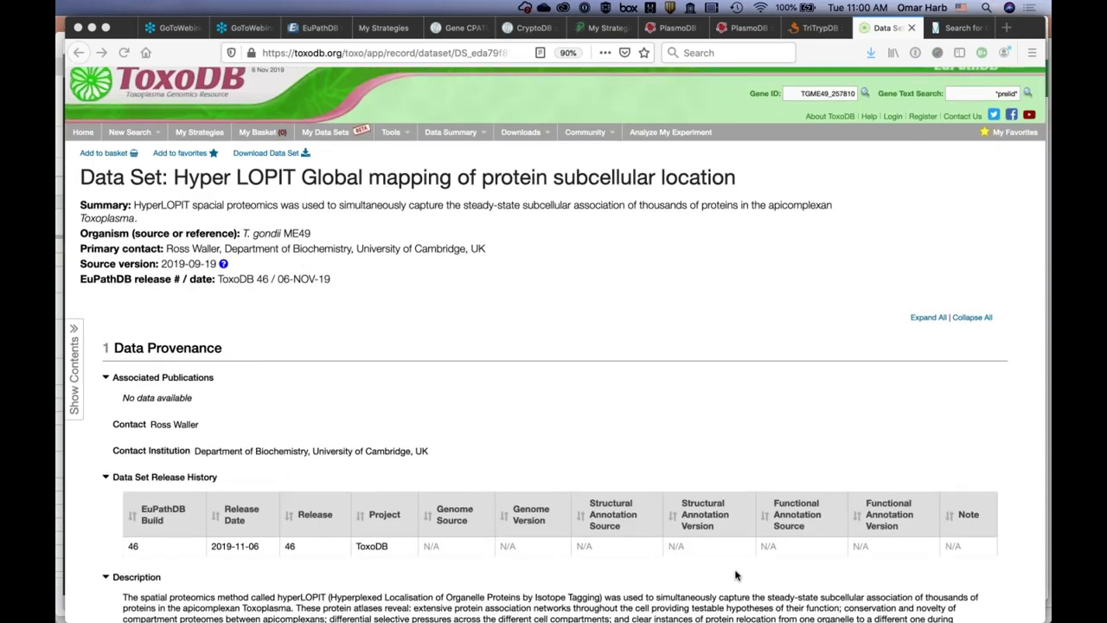
{"action": "scroll", "coordinate": [736, 575], "scroll_direction": "down", "scroll_amount": 10}
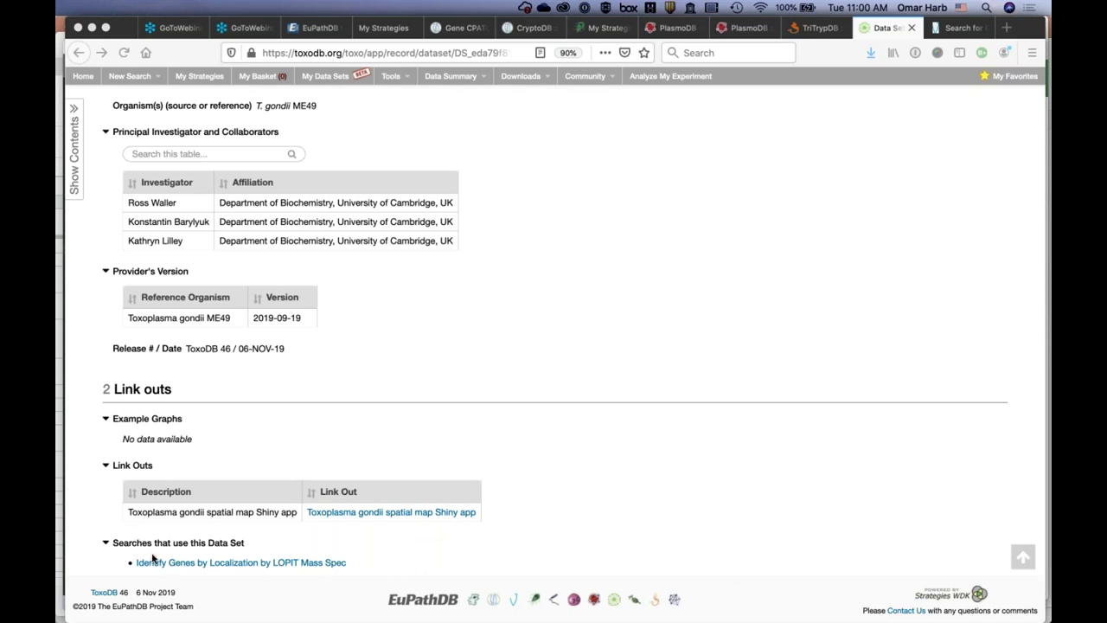
{"action": "left_click", "coordinate": [228, 567]}
{"action": "left_click", "coordinate": [239, 564]}
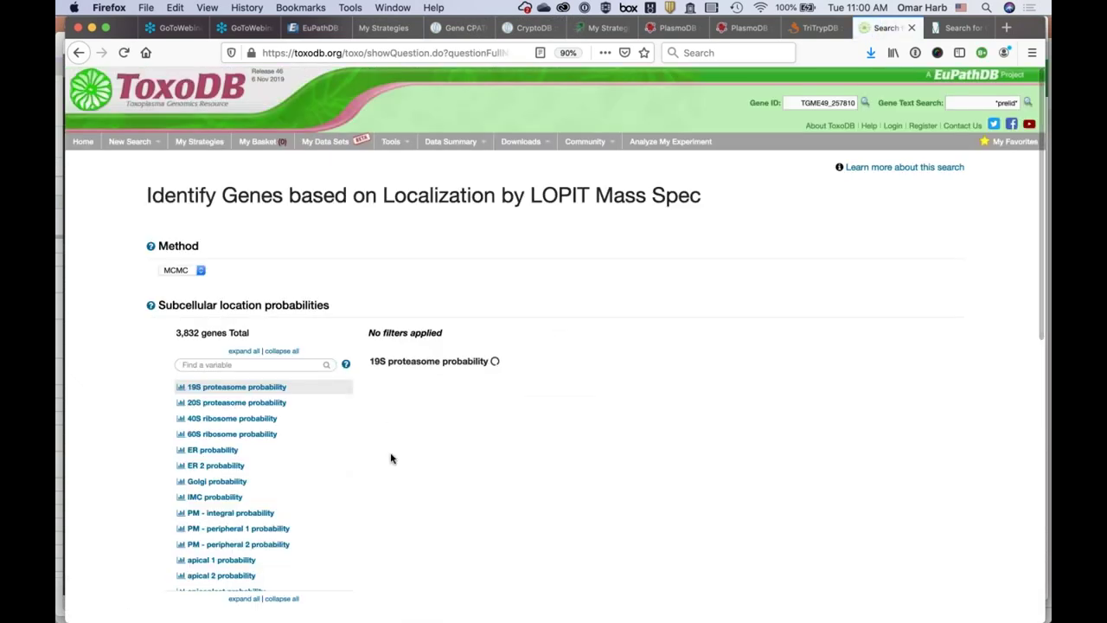
Keep Method MCMC and find the apicoplast probability variable by searching 'apico'
{"action": "scroll", "coordinate": [131, 400], "scroll_direction": "down", "scroll_amount": 1}
{"action": "scroll", "coordinate": [130, 400], "scroll_direction": "down", "scroll_amount": 3}
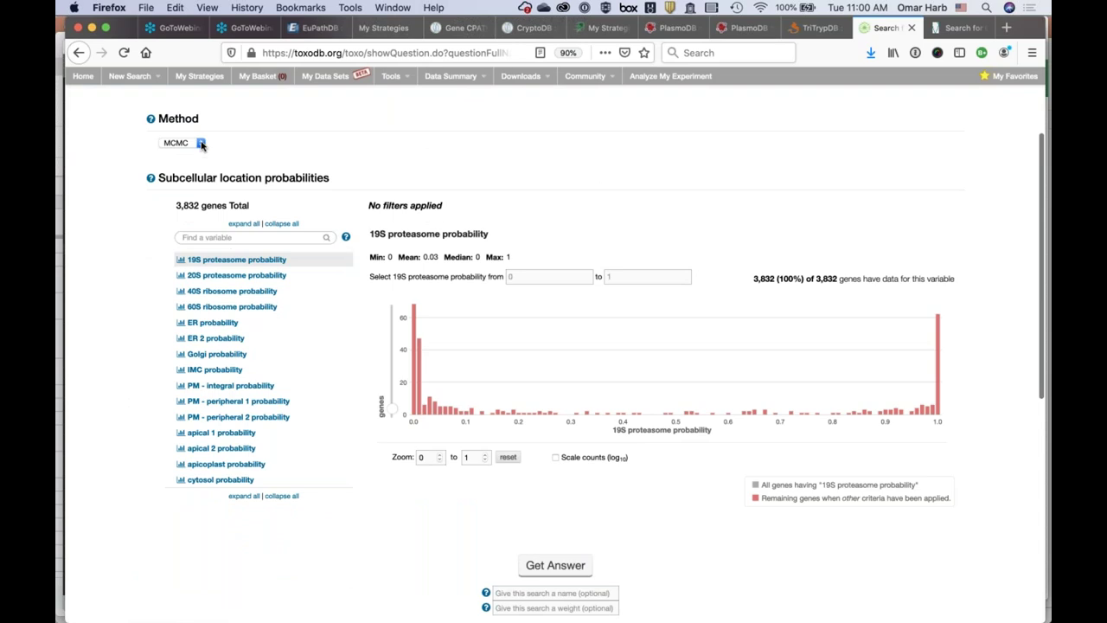
{"action": "left_click", "coordinate": [201, 146]}
{"action": "left_click", "coordinate": [238, 134]}
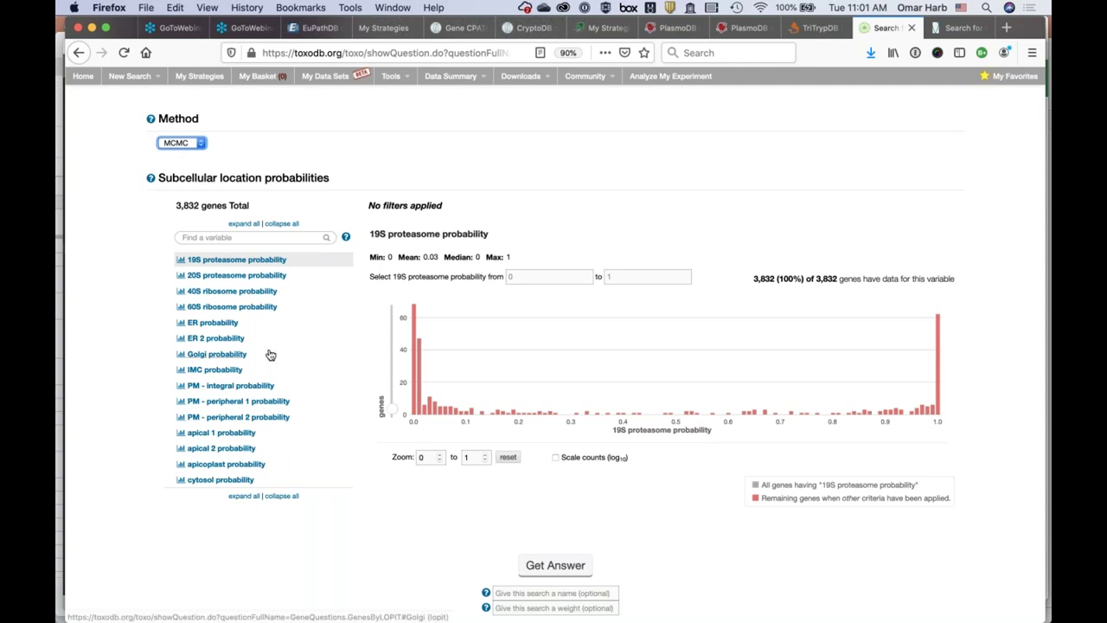
{"action": "left_click", "coordinate": [257, 237]}
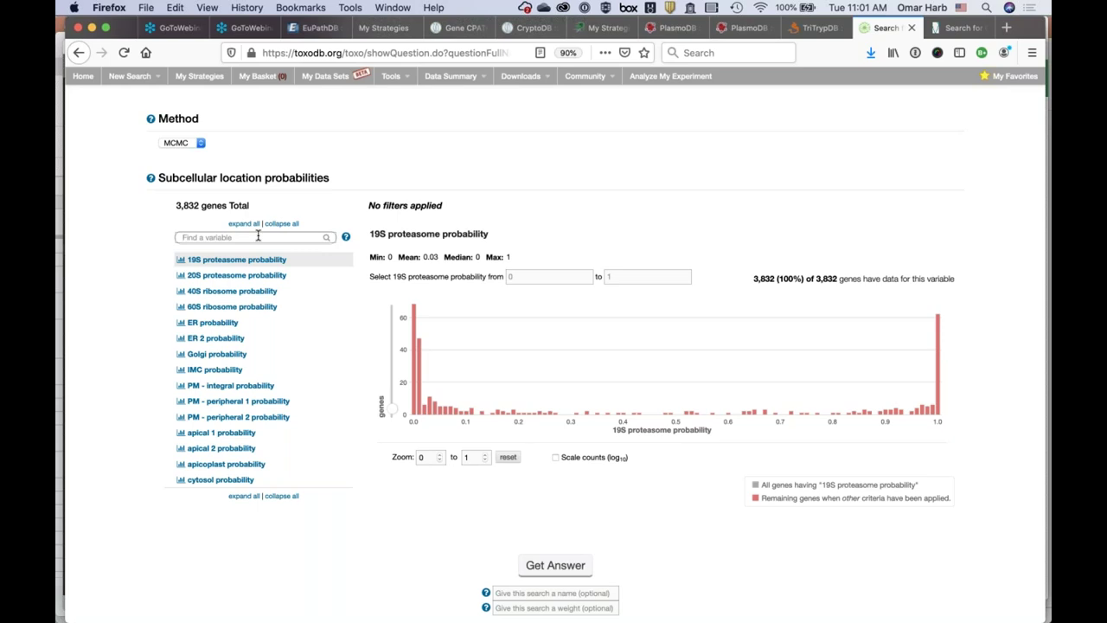
{"action": "type", "text": "apico"}
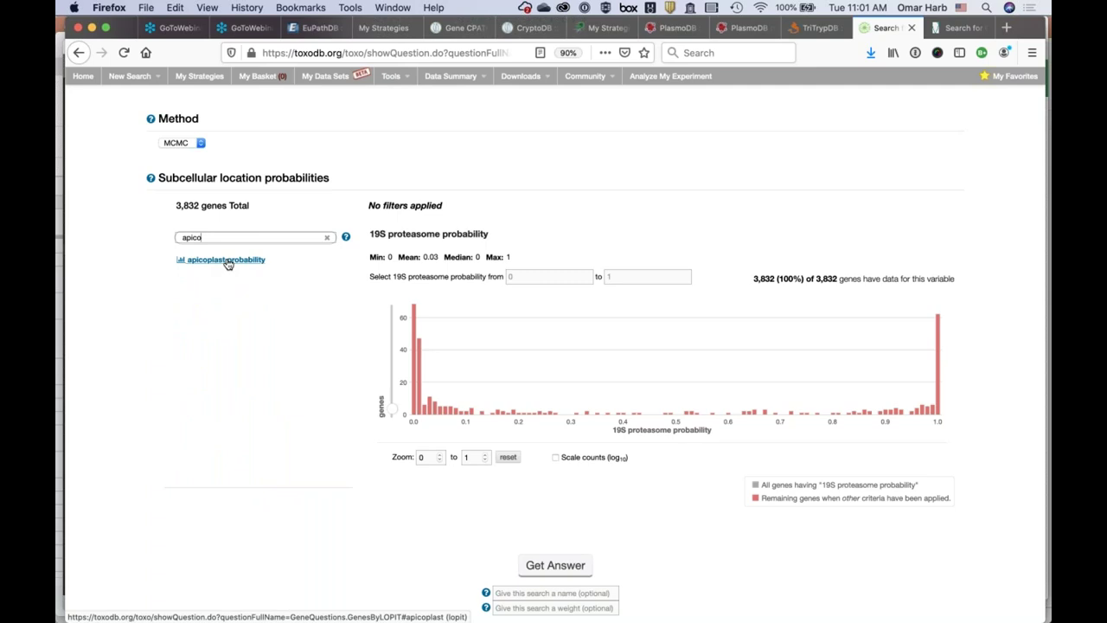
{"action": "left_click", "coordinate": [227, 261]}
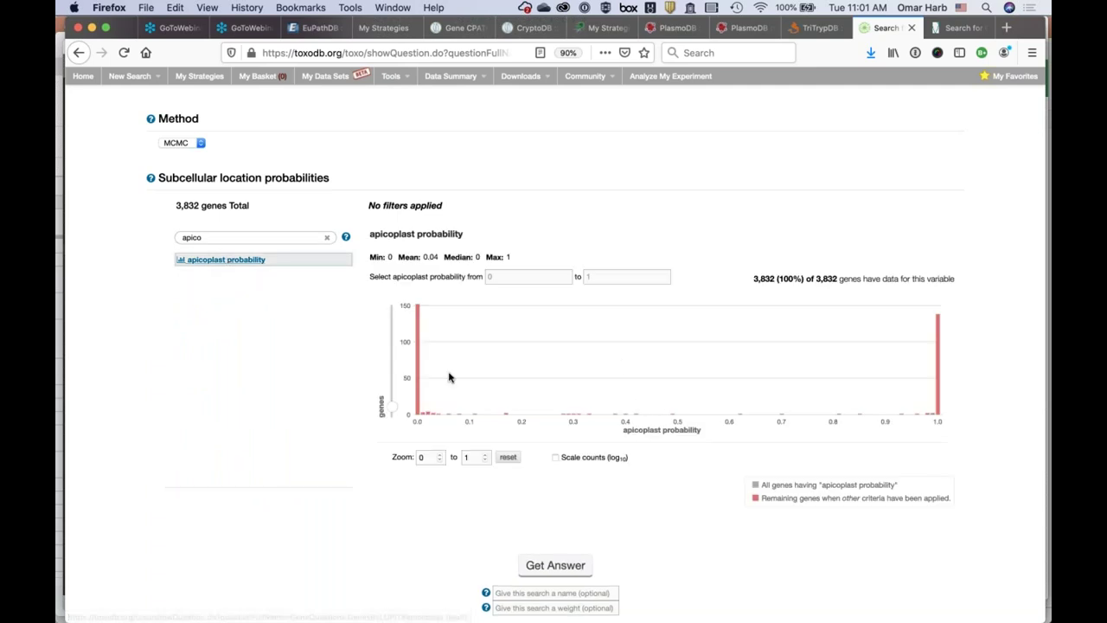
Select apicoplast probability from about 0.955 to 1 and run the search for 143 genes
{"action": "mouse_move", "coordinate": [937, 322]}
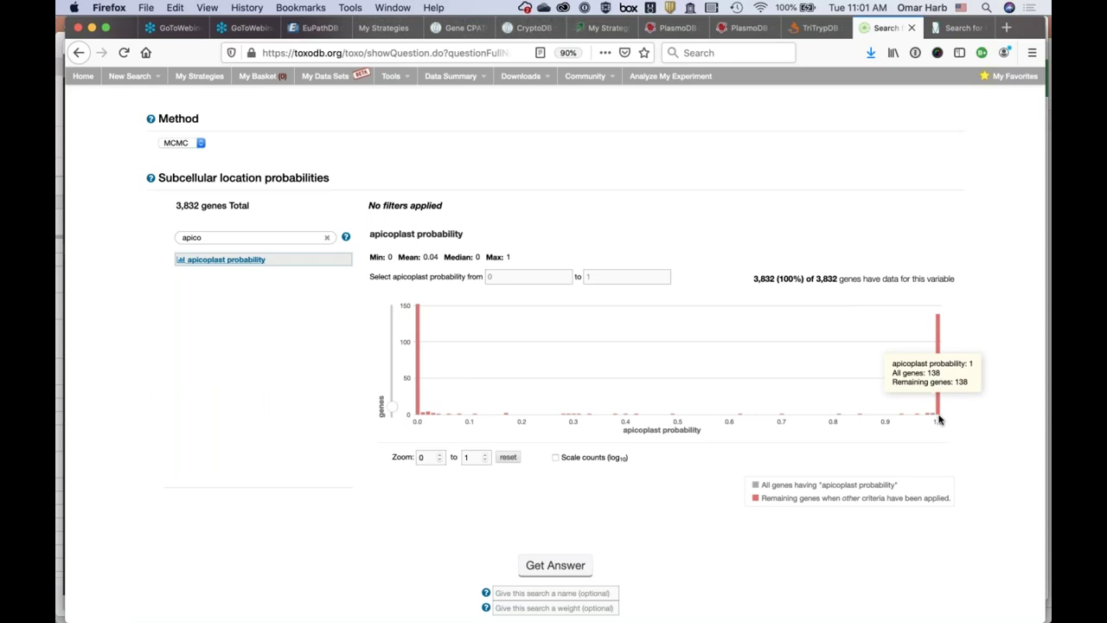
{"action": "mouse_move", "coordinate": [423, 409]}
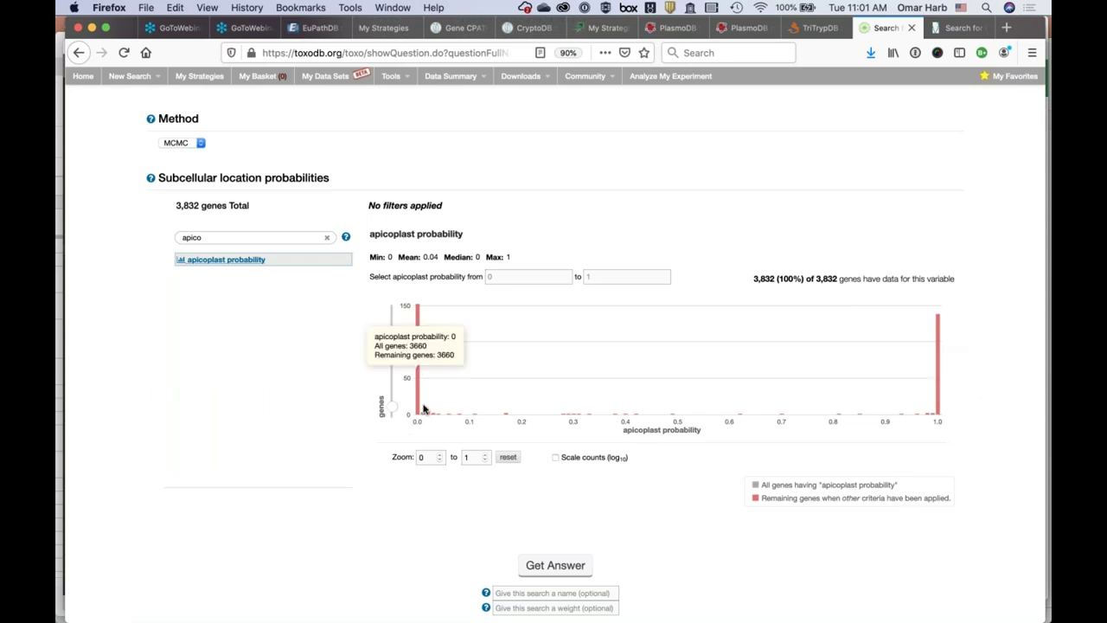
{"action": "mouse_move", "coordinate": [938, 412]}
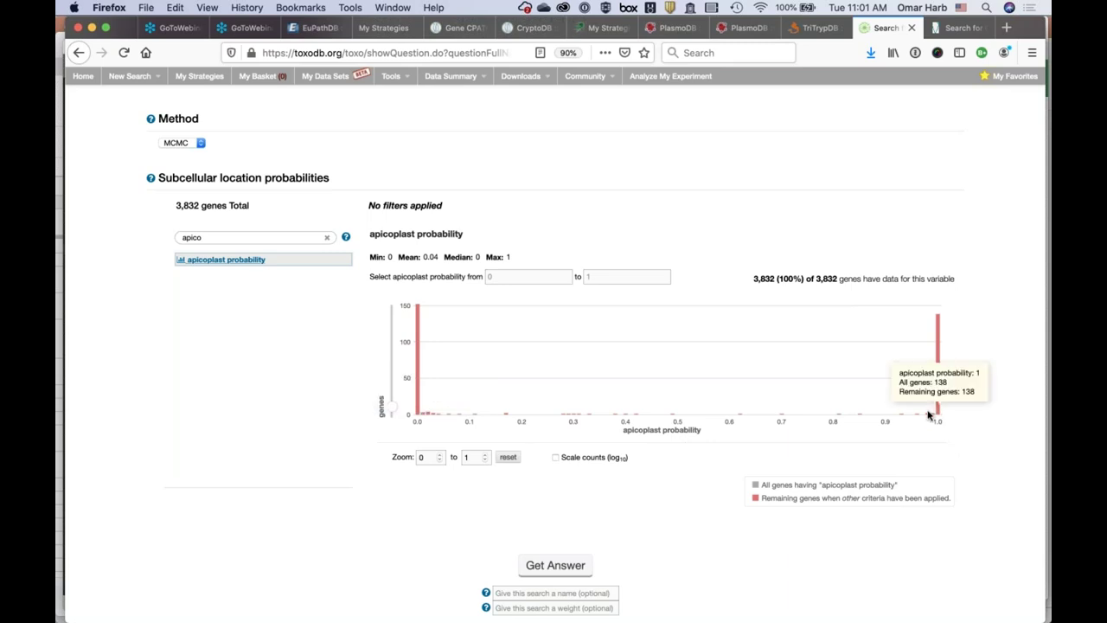
{"action": "left_click_drag", "start_coordinate": [916, 334], "coordinate": [941, 331]}
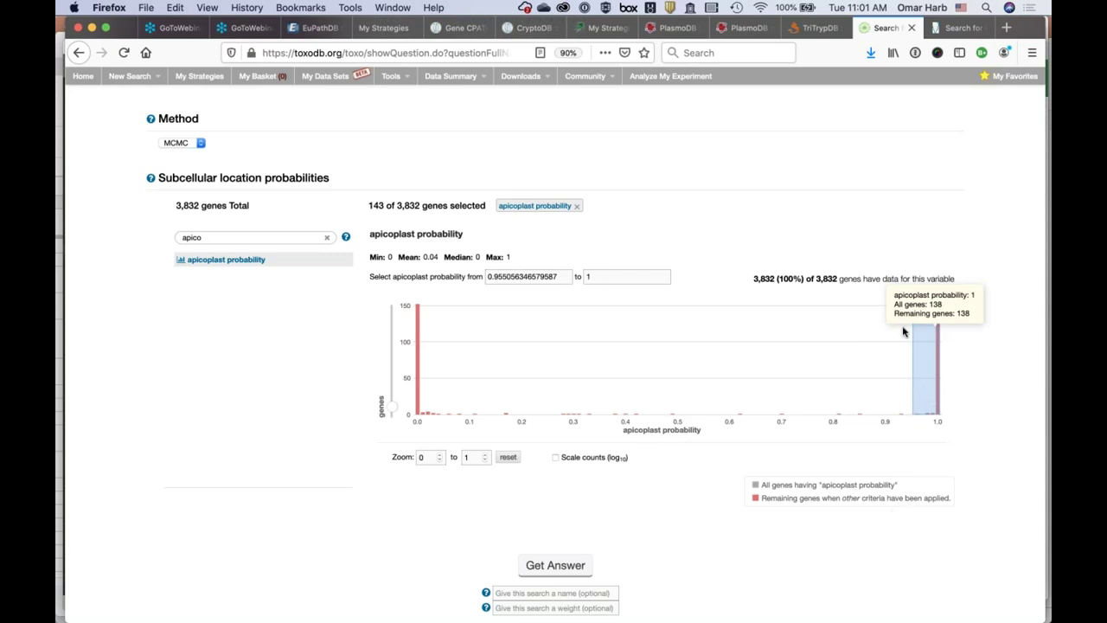
{"action": "scroll", "coordinate": [846, 572], "scroll_direction": "down", "scroll_amount": 2}
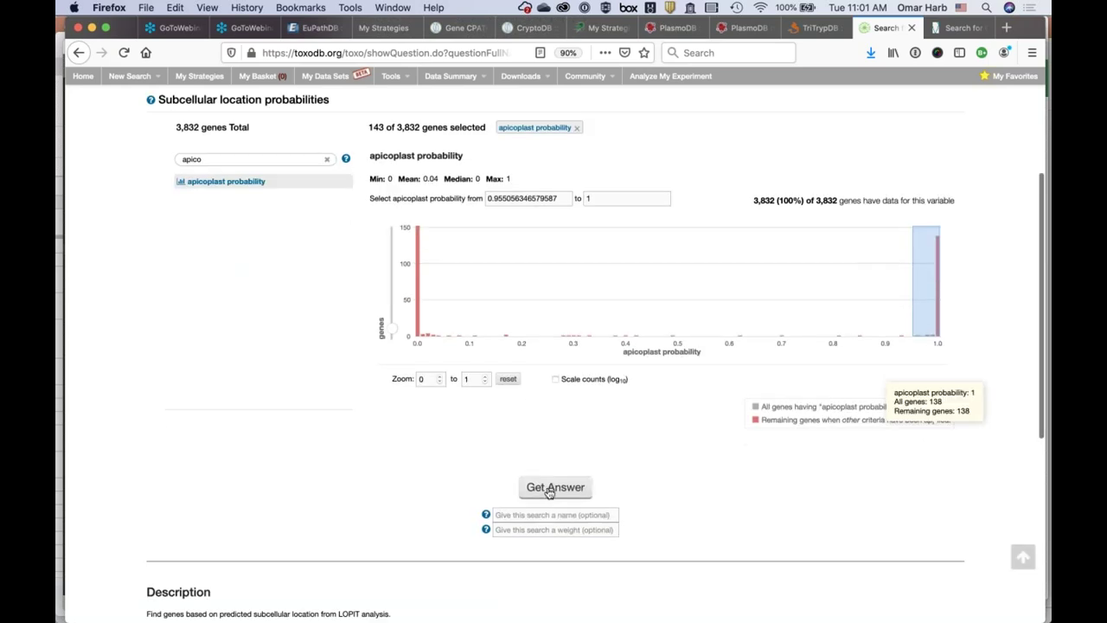
{"action": "left_click", "coordinate": [553, 490]}
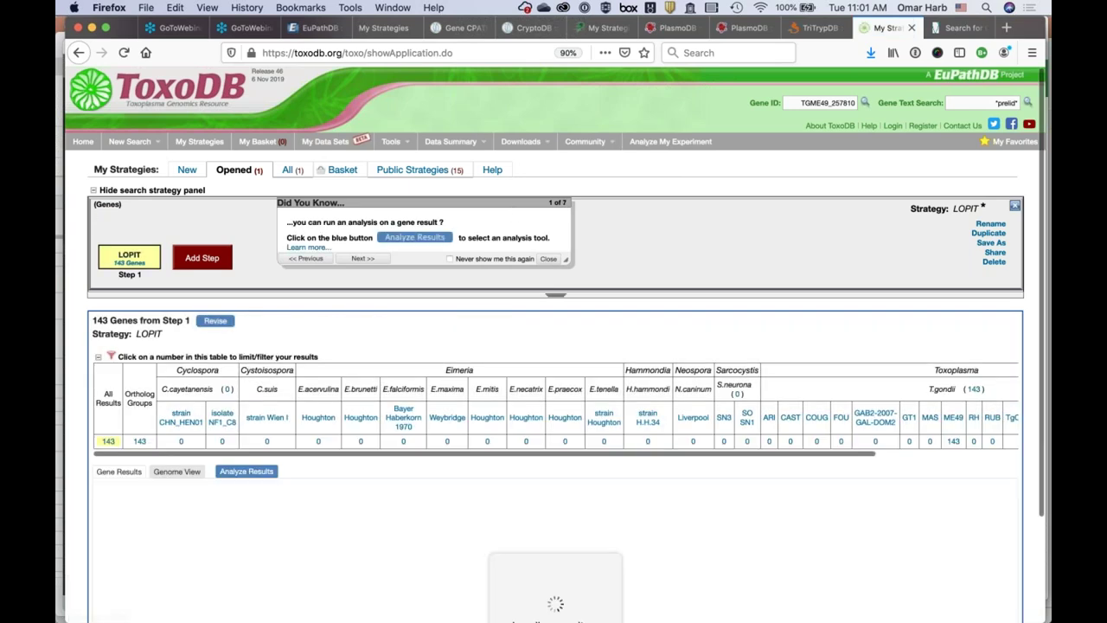
Dismiss the Did You Know tip and browse the 143 apicoplast genes to the LOPIT Probability - Graph column
{"action": "left_click", "coordinate": [547, 259]}
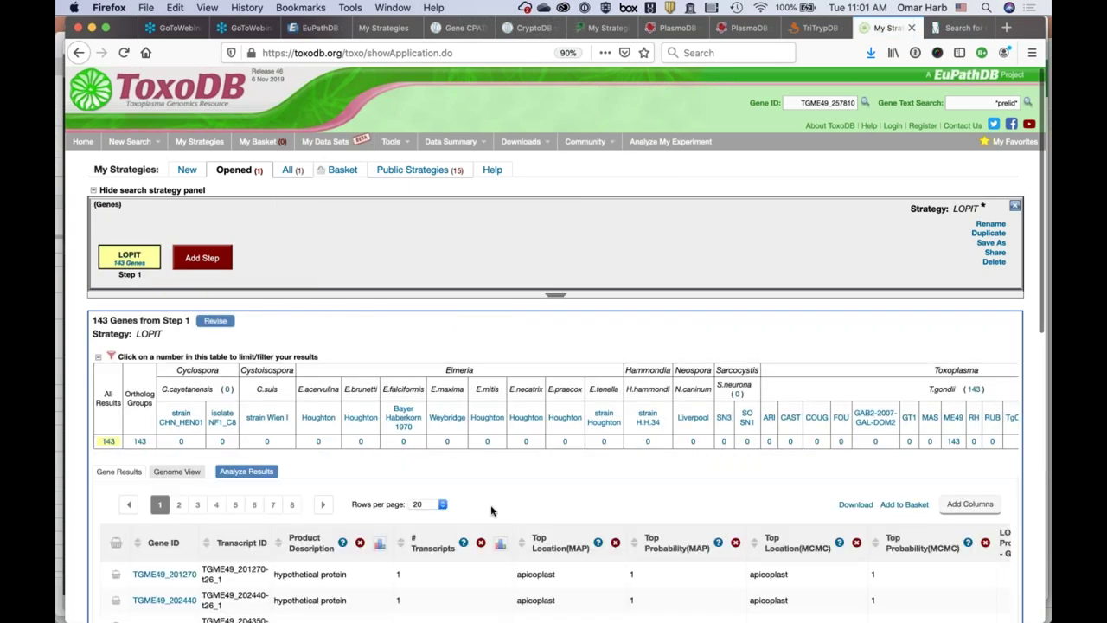
{"action": "scroll", "coordinate": [492, 511], "scroll_direction": "down", "scroll_amount": 3}
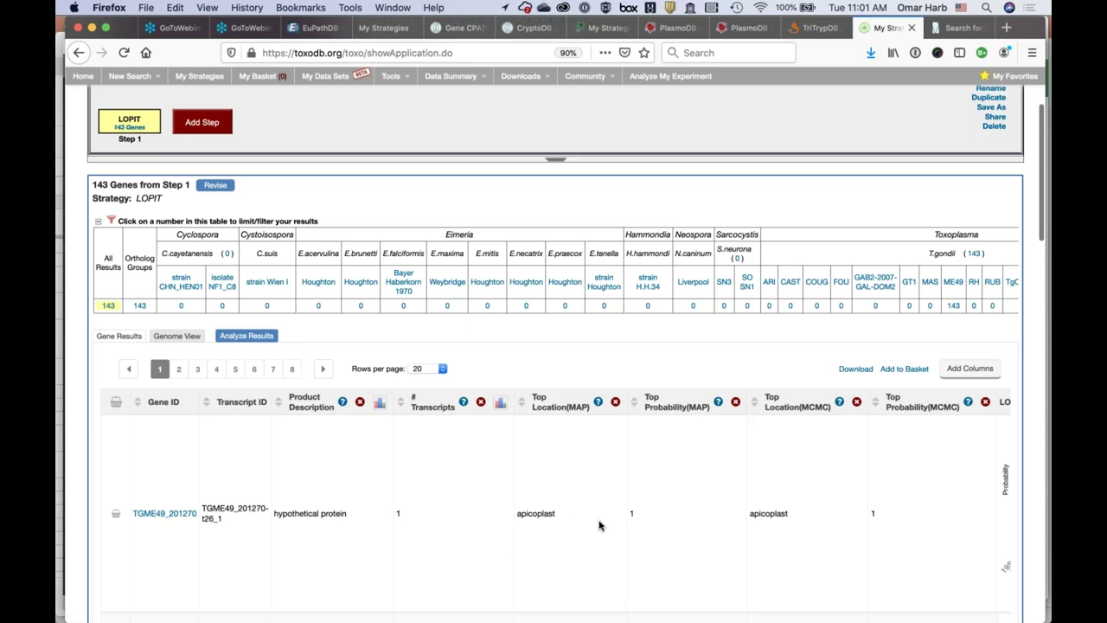
{"action": "scroll", "coordinate": [600, 525], "scroll_direction": "right", "scroll_amount": 8}
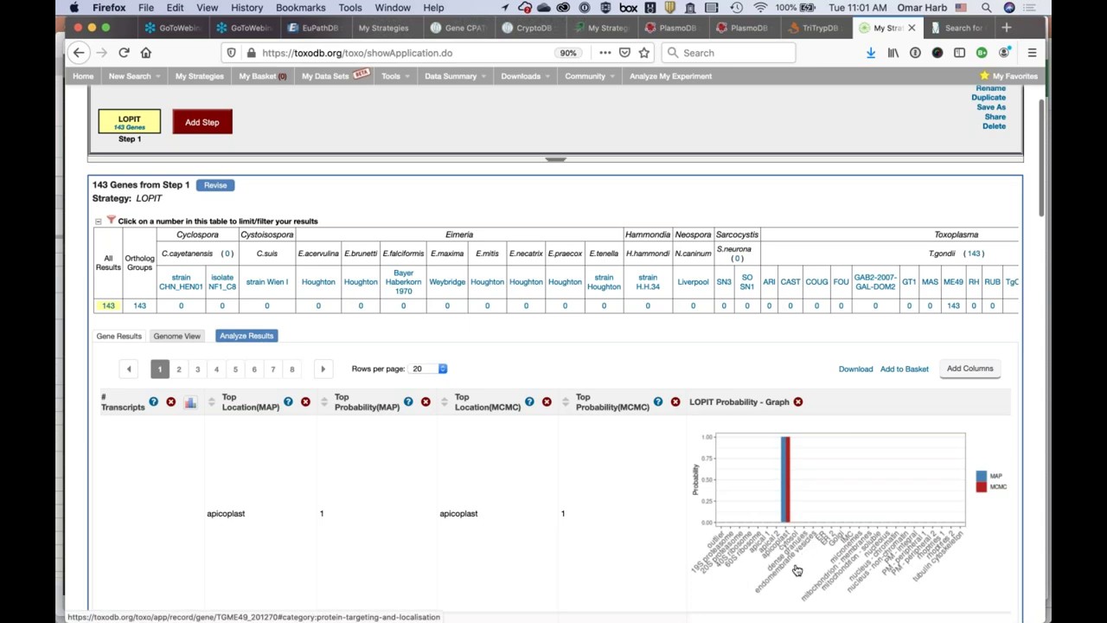
{"action": "scroll", "coordinate": [797, 571], "scroll_direction": "down", "scroll_amount": 3}
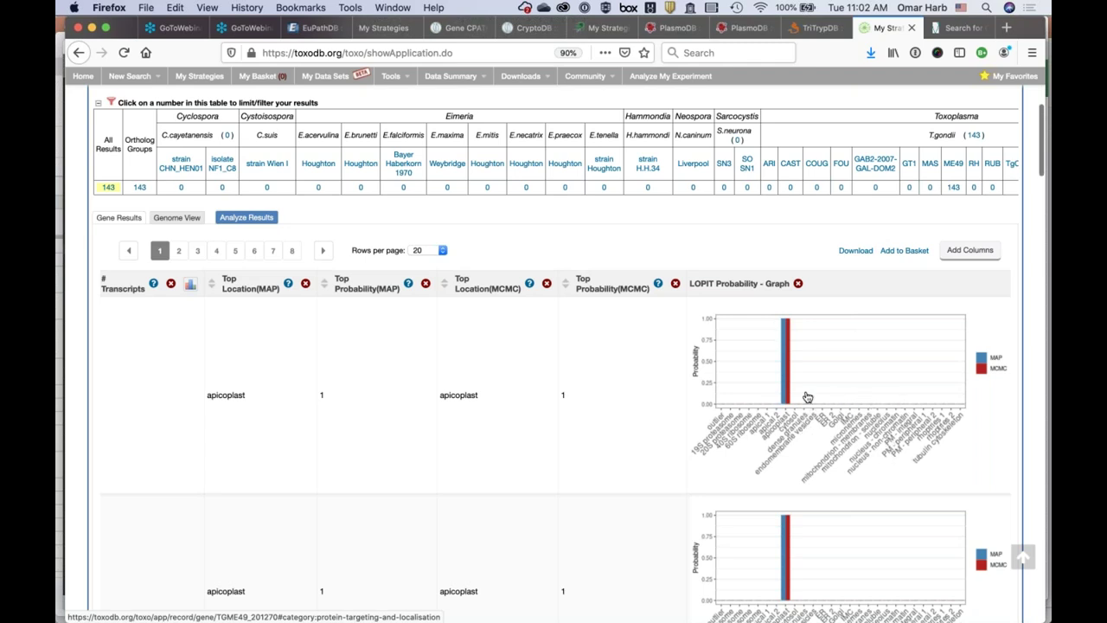
{"action": "scroll", "coordinate": [884, 470], "scroll_direction": "down", "scroll_amount": 10}
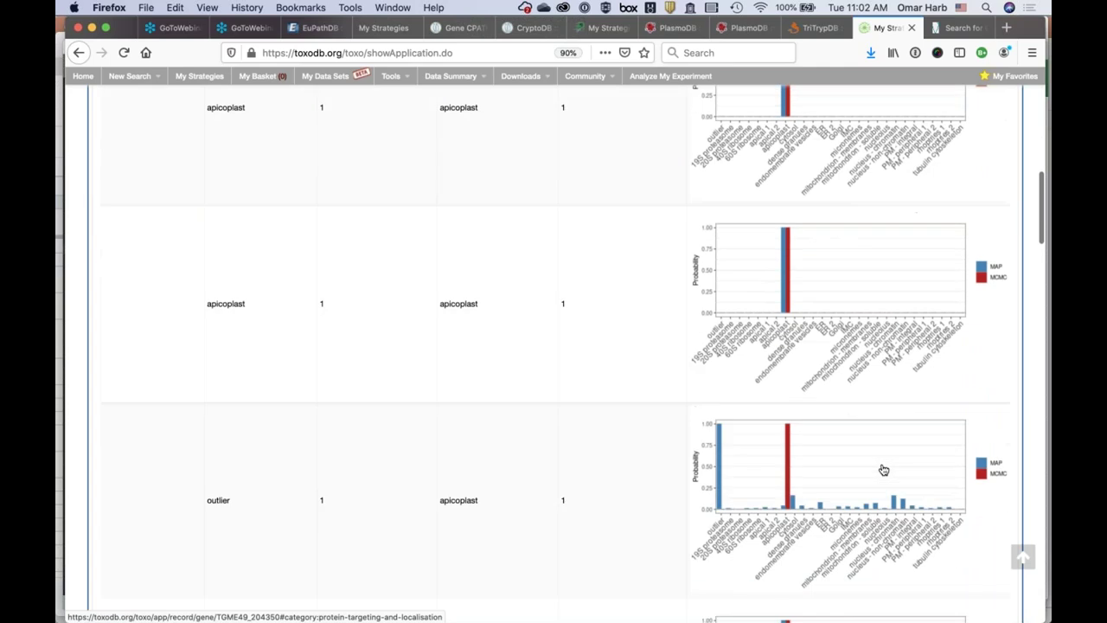
{"action": "scroll", "coordinate": [883, 470], "scroll_direction": "down", "scroll_amount": 3}
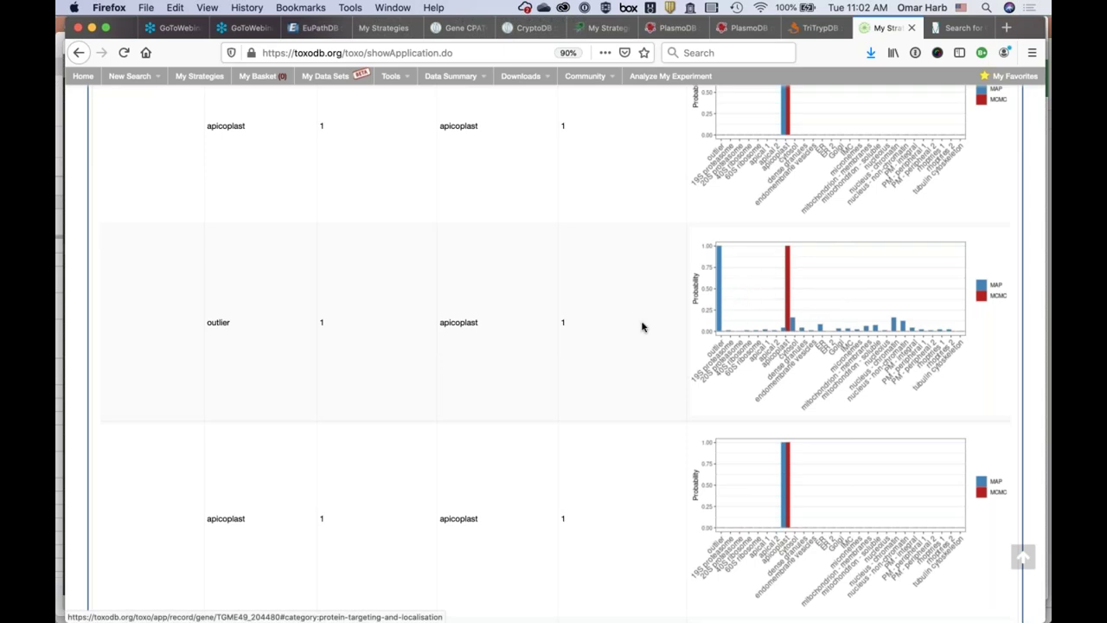
{"action": "scroll", "coordinate": [516, 309], "scroll_direction": "left", "scroll_amount": 6}
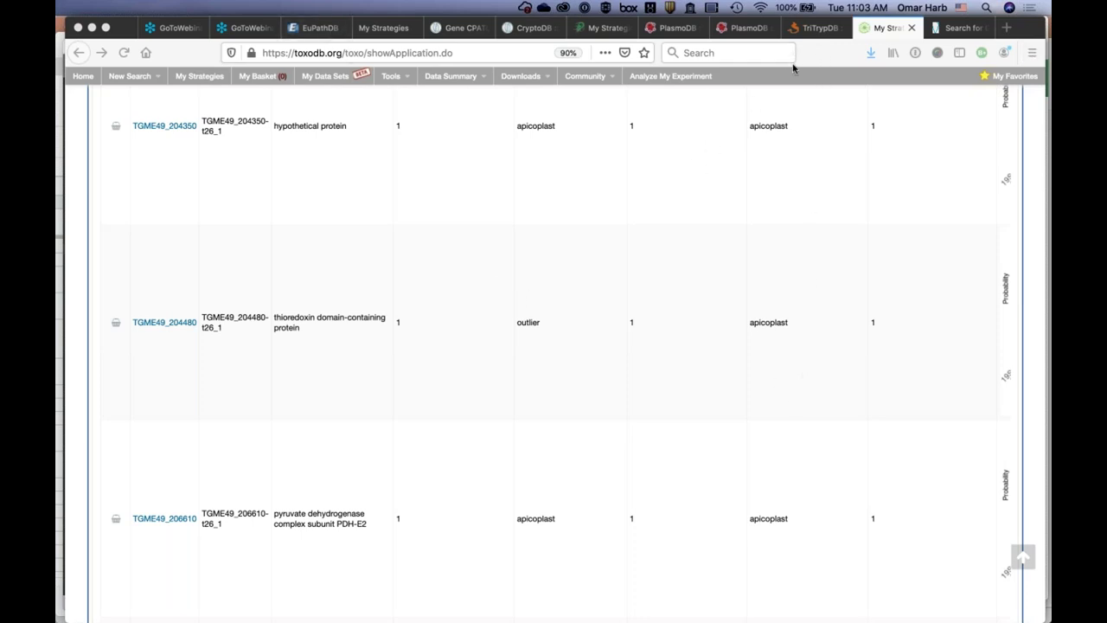
{"action": "scroll", "coordinate": [771, 188], "scroll_direction": "up", "scroll_amount": 15}
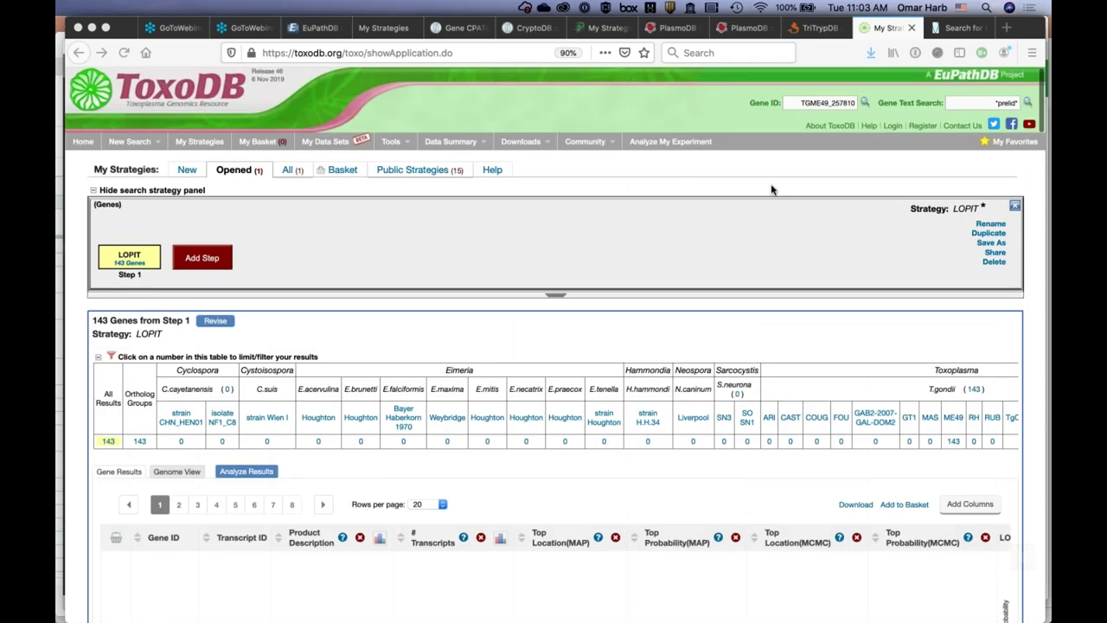
{"action": "left_click", "coordinate": [962, 120]}
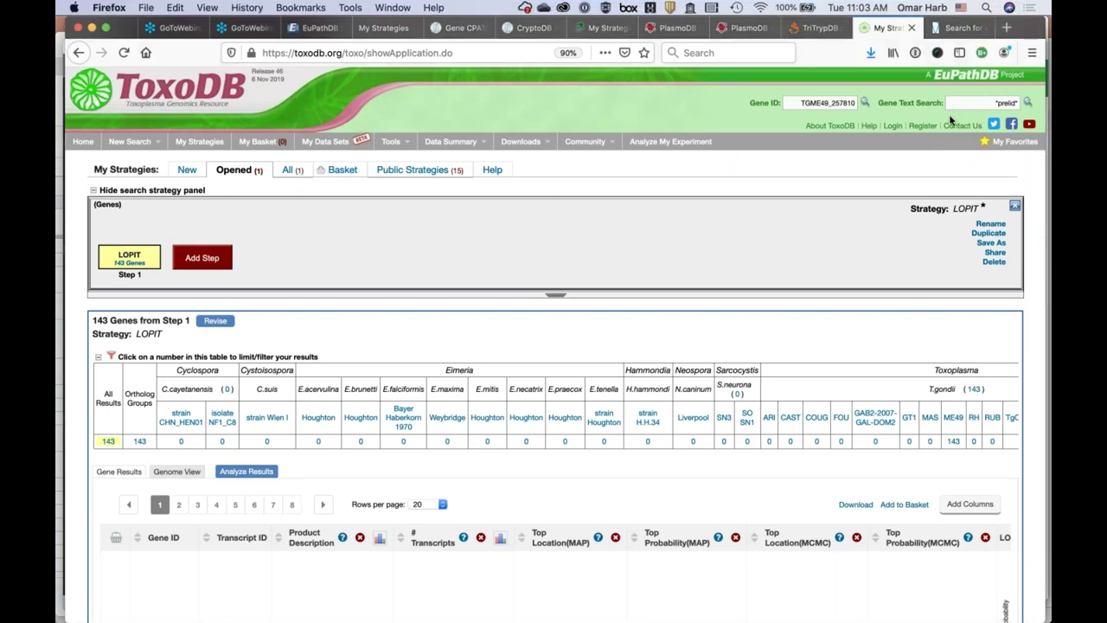